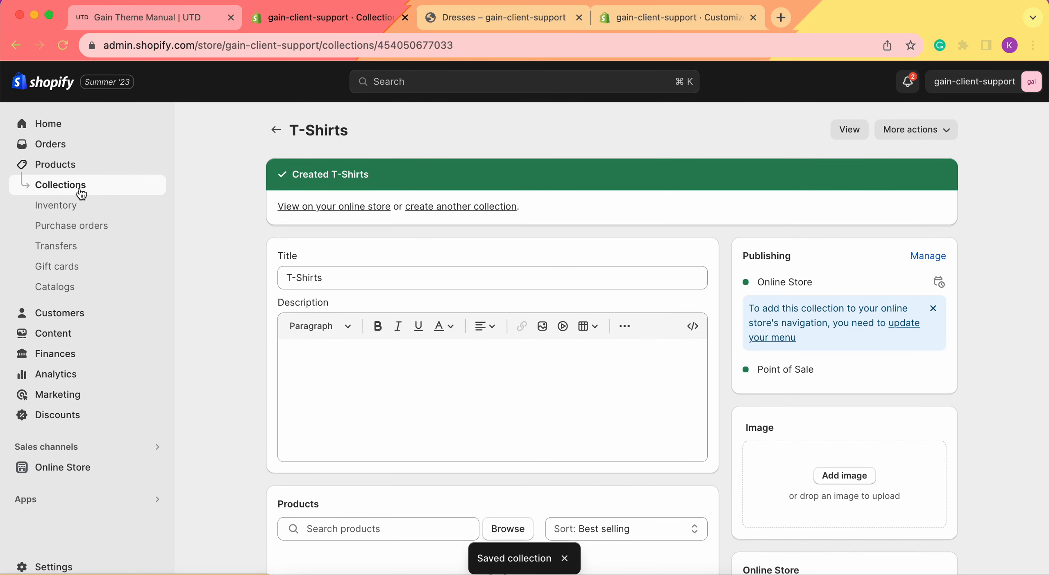
# - Look over the collections list, and open the product "Basic oversized t-shirt in white" from the product list
pyautogui.click(83, 192)
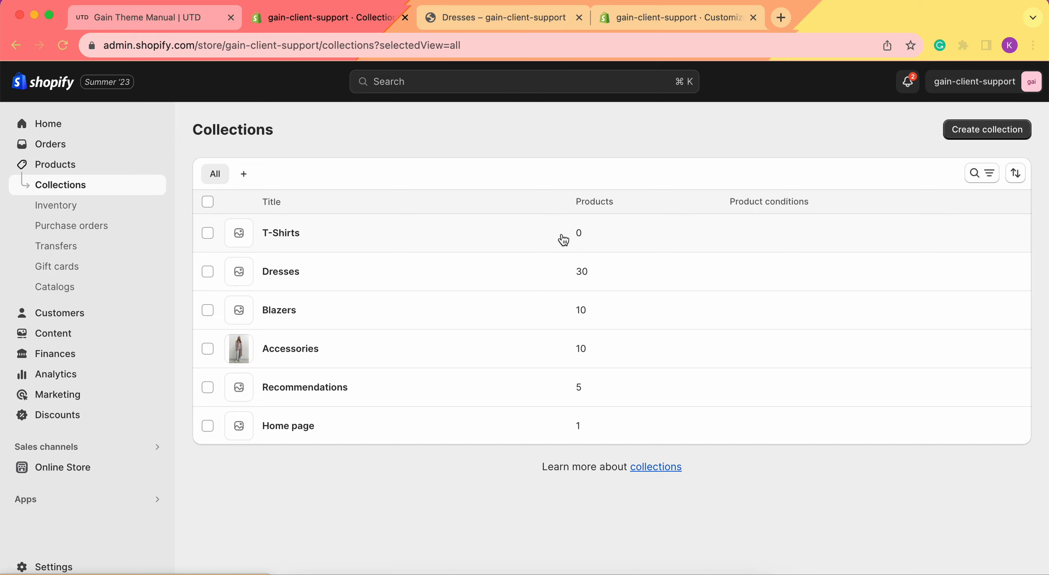
pyautogui.click(51, 167)
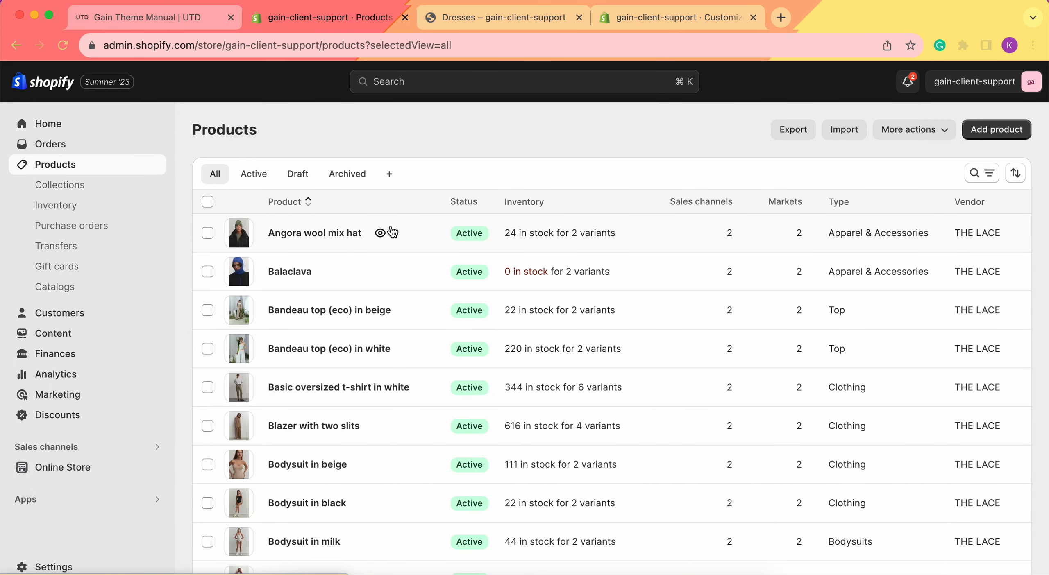
pyautogui.scroll(-2, 392, 232)
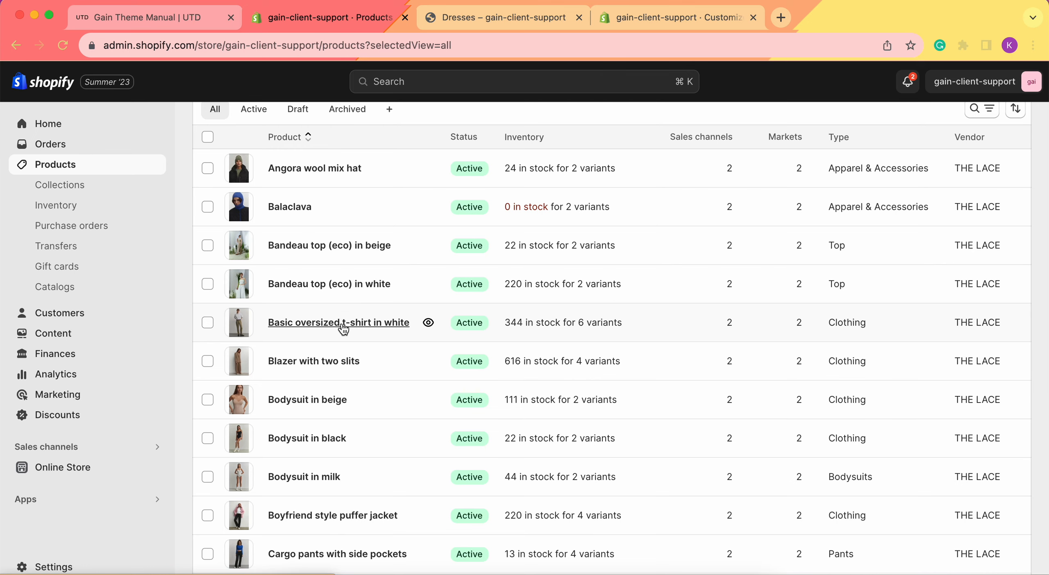
pyautogui.click(299, 330)
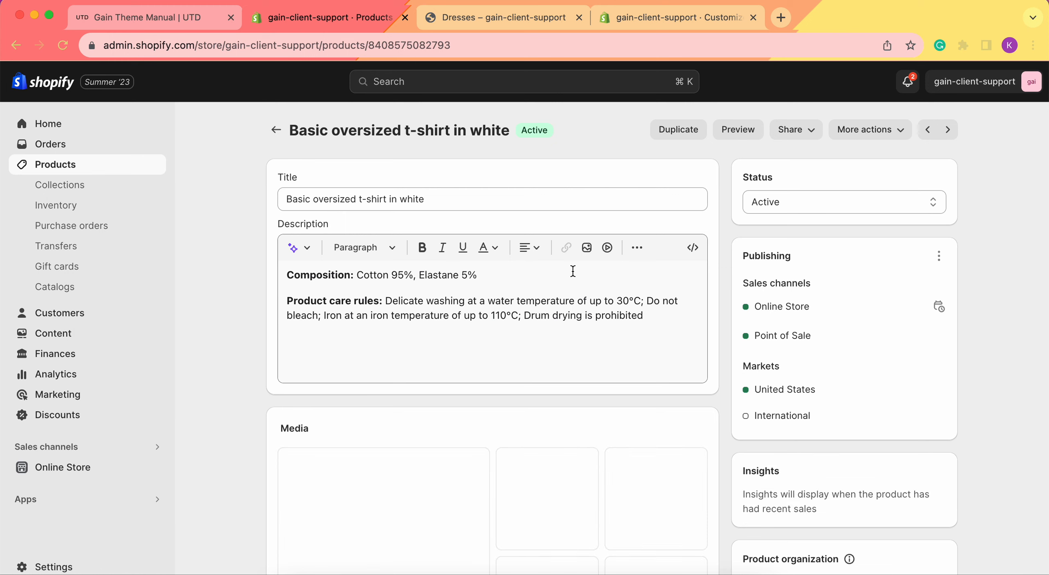
# - Assign the product to the T-Shirts collection in its product organization details and save the product
pyautogui.scroll(-5, 672, 354)
pyautogui.scroll(-2, 675, 358)
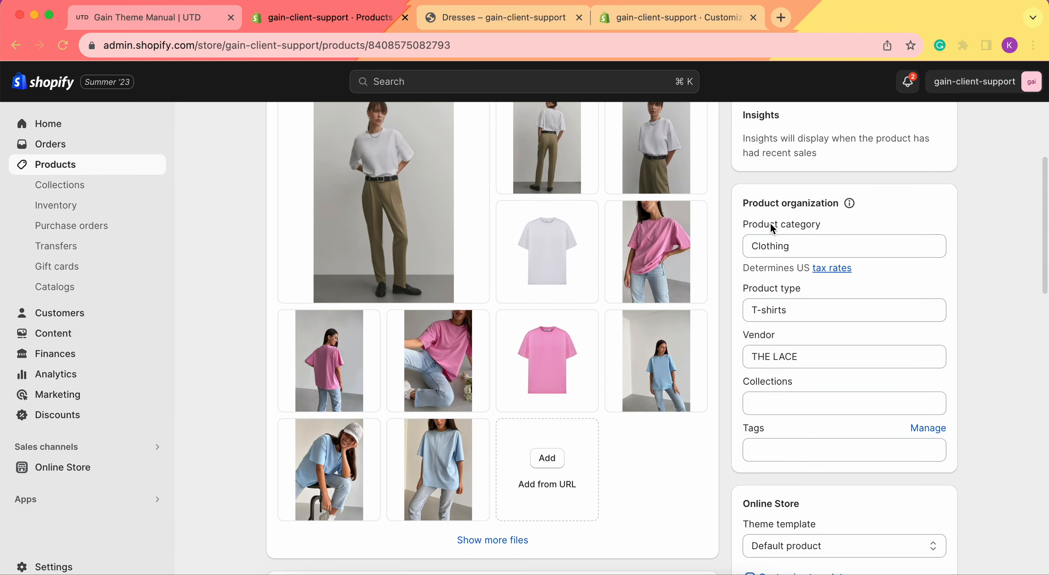
pyautogui.scroll(-1, 861, 352)
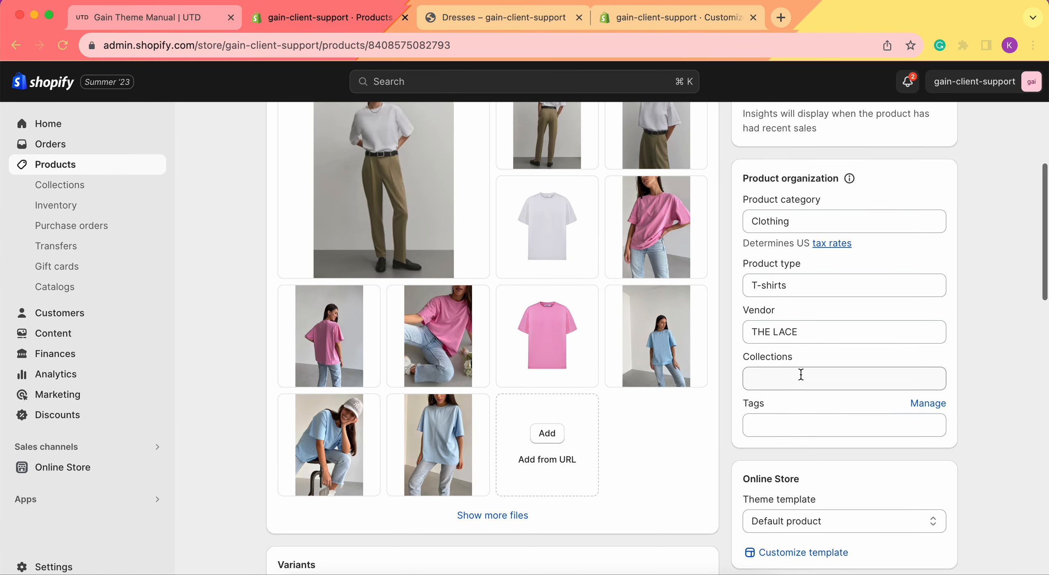
pyautogui.click(783, 381)
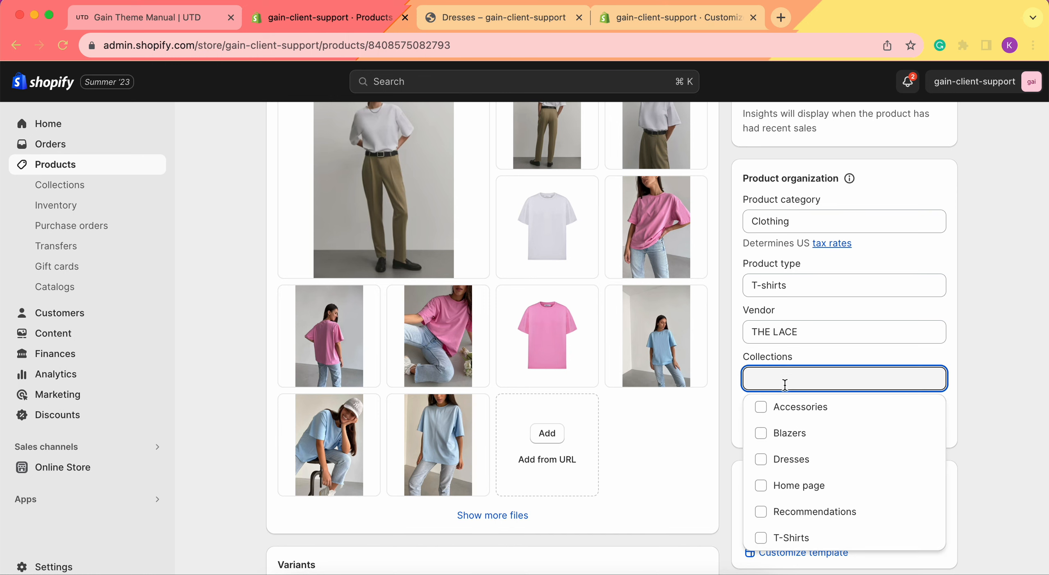
pyautogui.write('T')
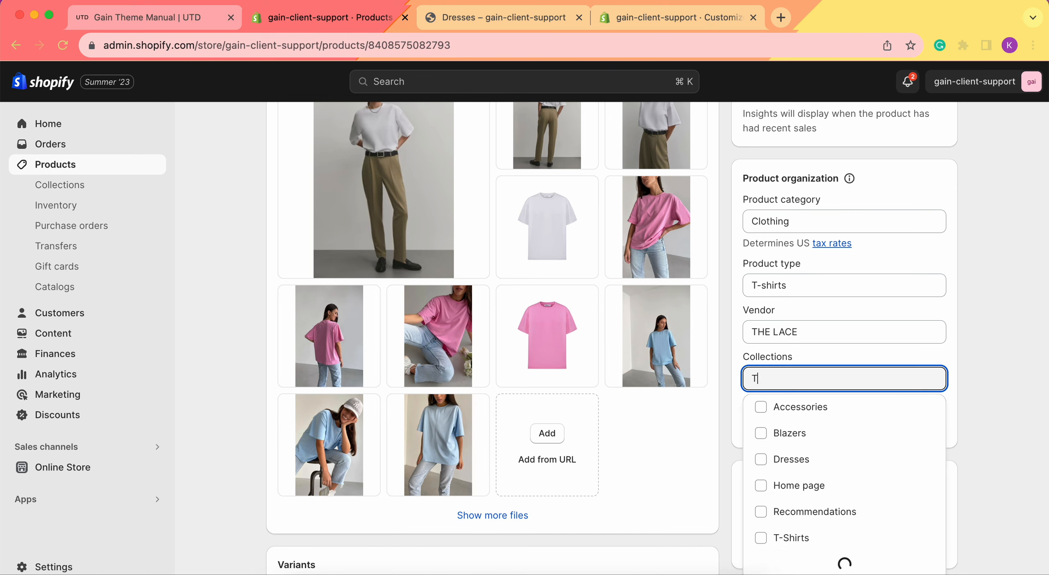
pyautogui.write('-')
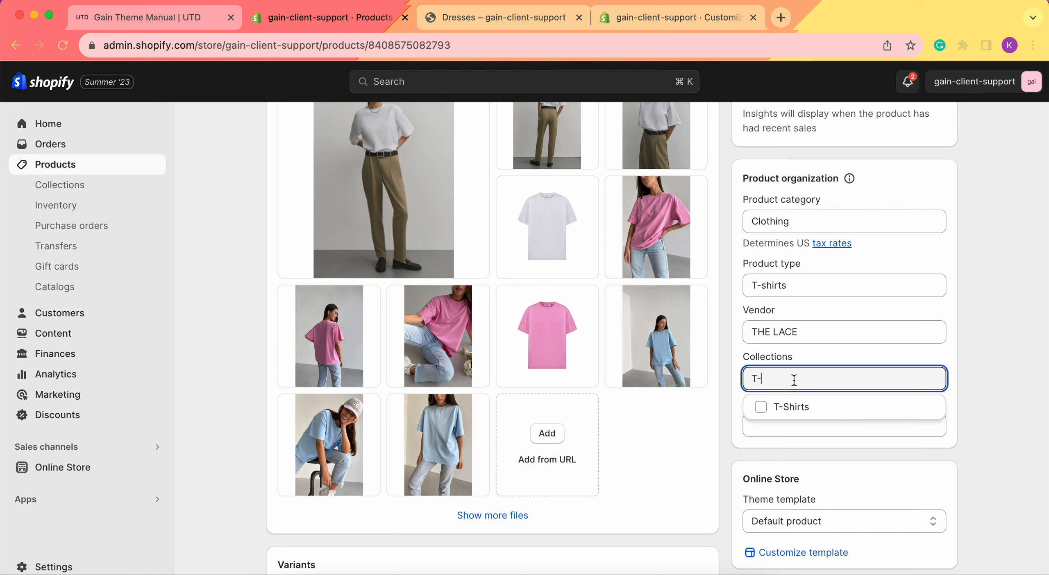
pyautogui.scroll(-2, 798, 461)
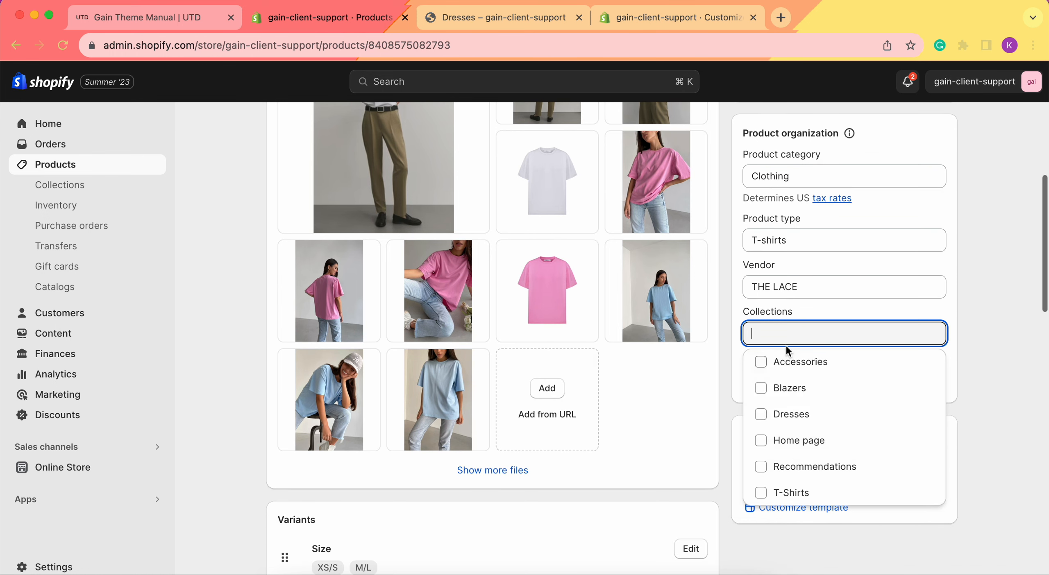
pyautogui.click(761, 493)
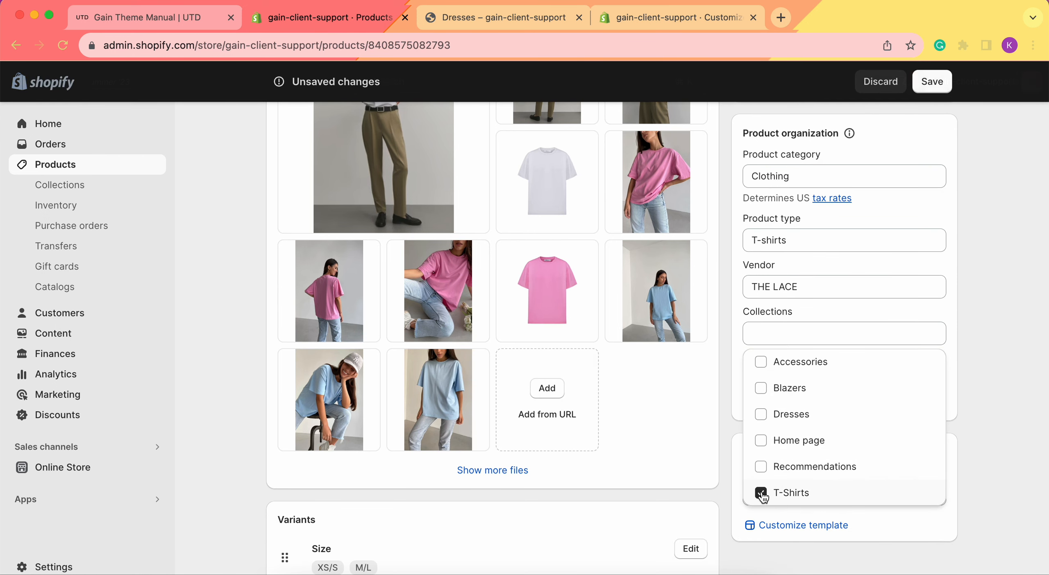
pyautogui.click(939, 82)
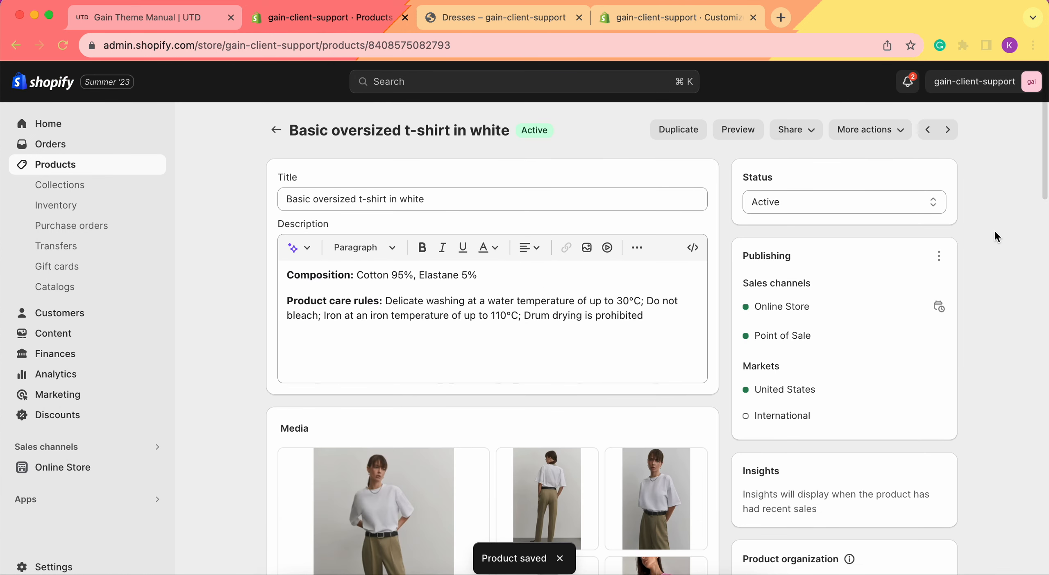
# - Open the Dresses collection and fill its description with the word "Dresses" repeated over about three lines
pyautogui.click(84, 188)
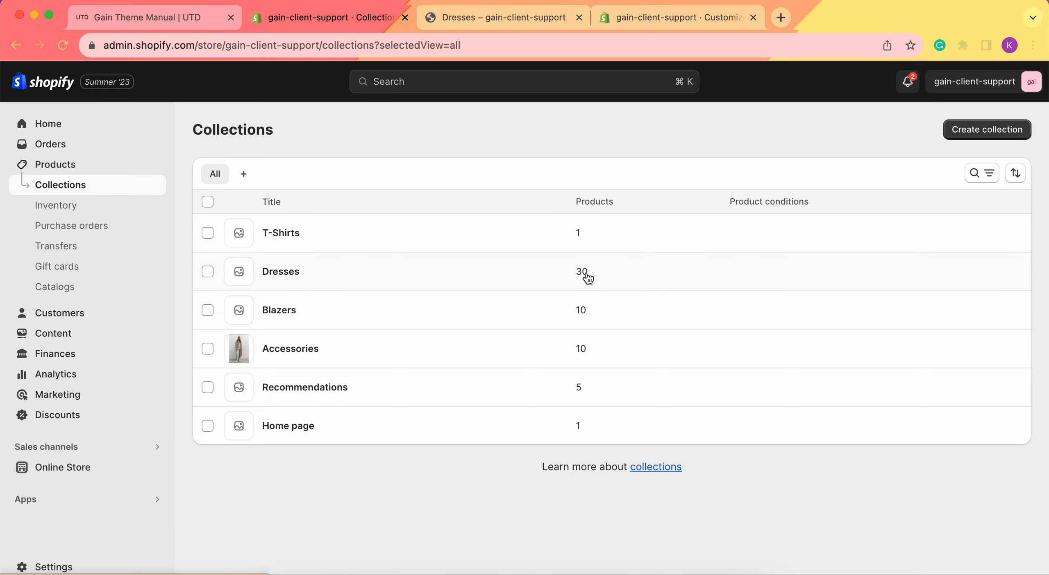
pyautogui.click(301, 274)
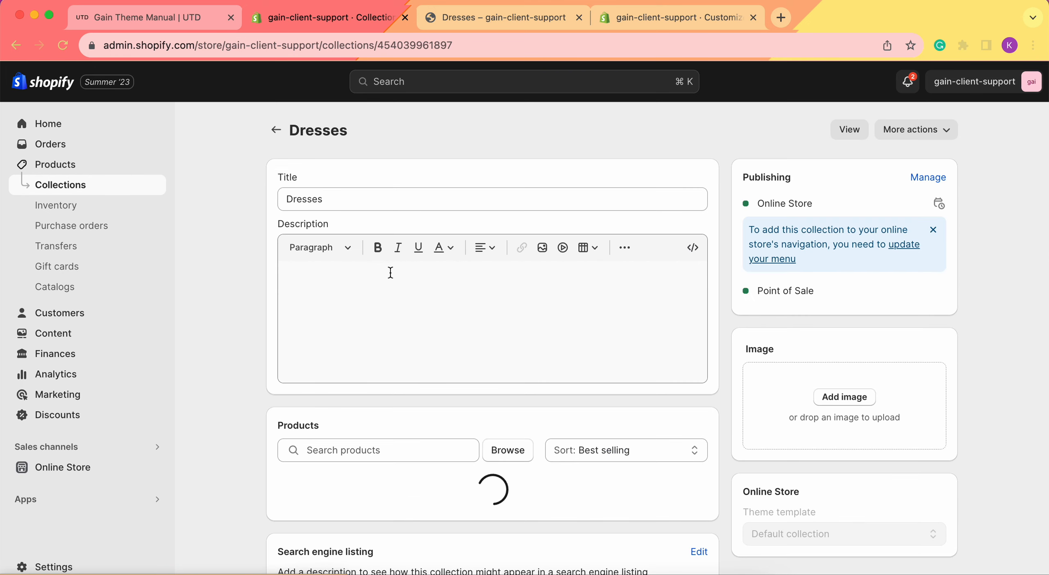
pyautogui.click(309, 291)
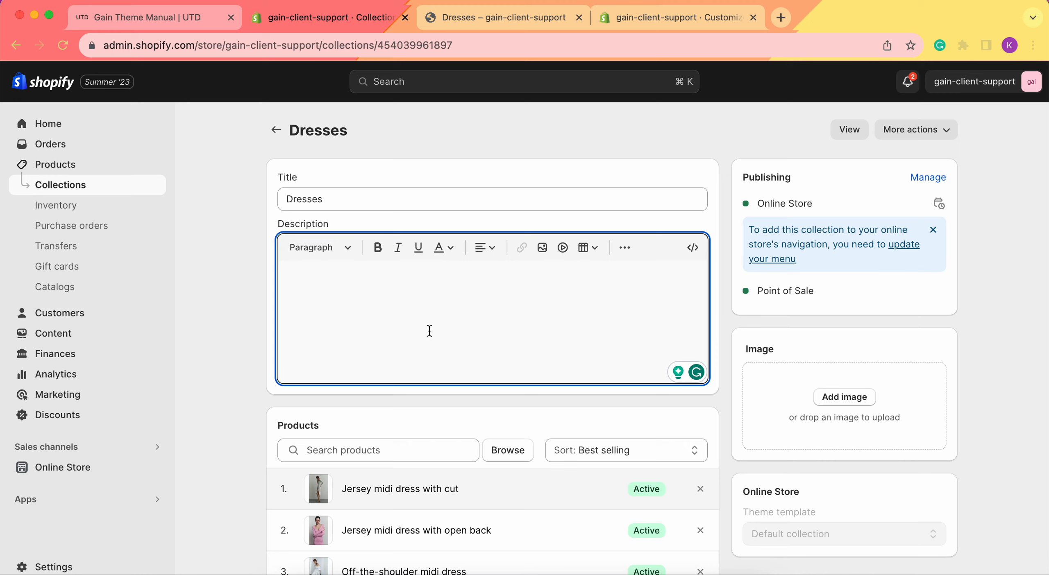
pyautogui.write('Dress')
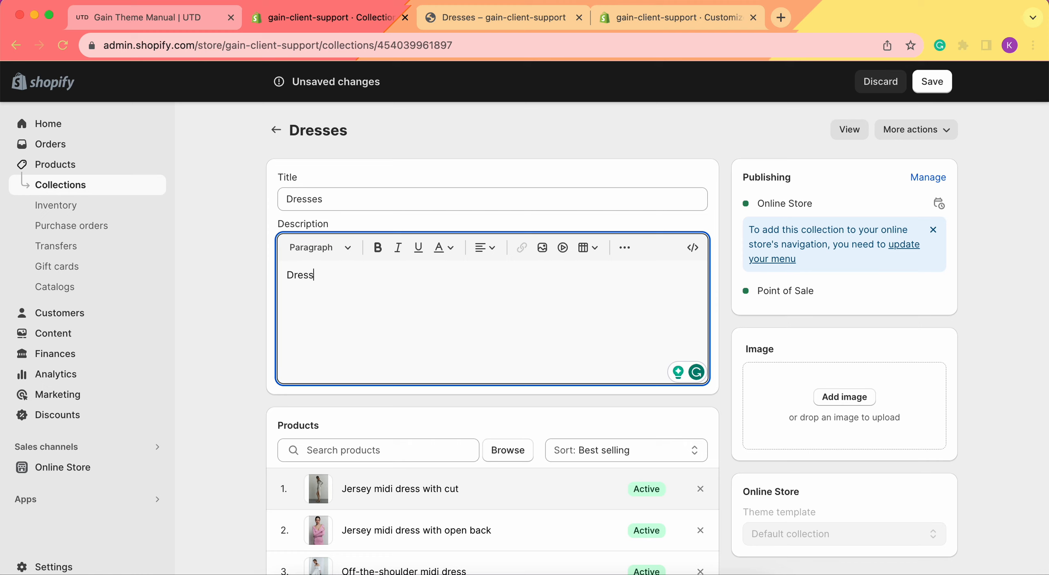
pyautogui.hotkey('ctrl', 'a')
pyautogui.hotkey('ctrl', 'c')
pyautogui.press('Right')
pyautogui.hotkey('ctrl', 'v')
pyautogui.hotkey('ctrl', 'v')
pyautogui.hotkey('ctrl', 'v')
pyautogui.hotkey('ctrl', 'v')
pyautogui.hotkey('ctrl', 'v')
pyautogui.hotkey('ctrl', 'v')
pyautogui.hotkey('ctrl', 'v')
pyautogui.hotkey('ctrl', 'v')
pyautogui.hotkey('ctrl', 'v')
pyautogui.hotkey('ctrl', 'v')
pyautogui.hotkey('ctrl', 'v')
pyautogui.hotkey('ctrl', 'v')
pyautogui.hotkey('ctrl', 'v')
pyautogui.hotkey('ctrl', 'v')
pyautogui.hotkey('ctrl', 'v')
pyautogui.hotkey('ctrl', 'v')
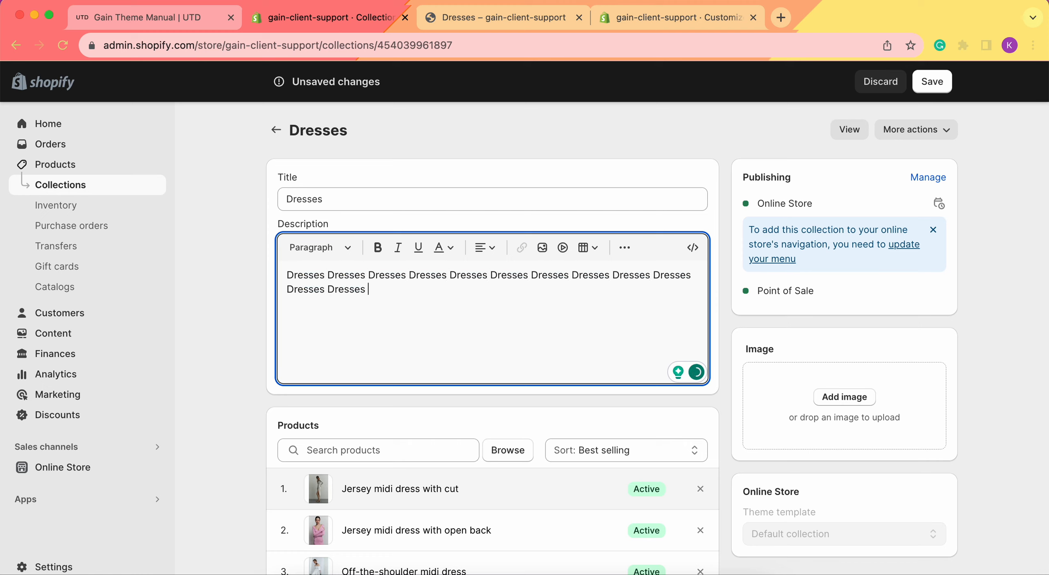
pyautogui.hotkey('ctrl', 'v')
pyautogui.hotkey('ctrl', 'v')
pyautogui.hotkey('ctrl', 'v')
pyautogui.hotkey('ctrl', 'v')
pyautogui.hotkey('ctrl', 'v')
pyautogui.hotkey('ctrl', 'v')
pyautogui.hotkey('ctrl', 'v')
pyautogui.hotkey('ctrl', 'v')
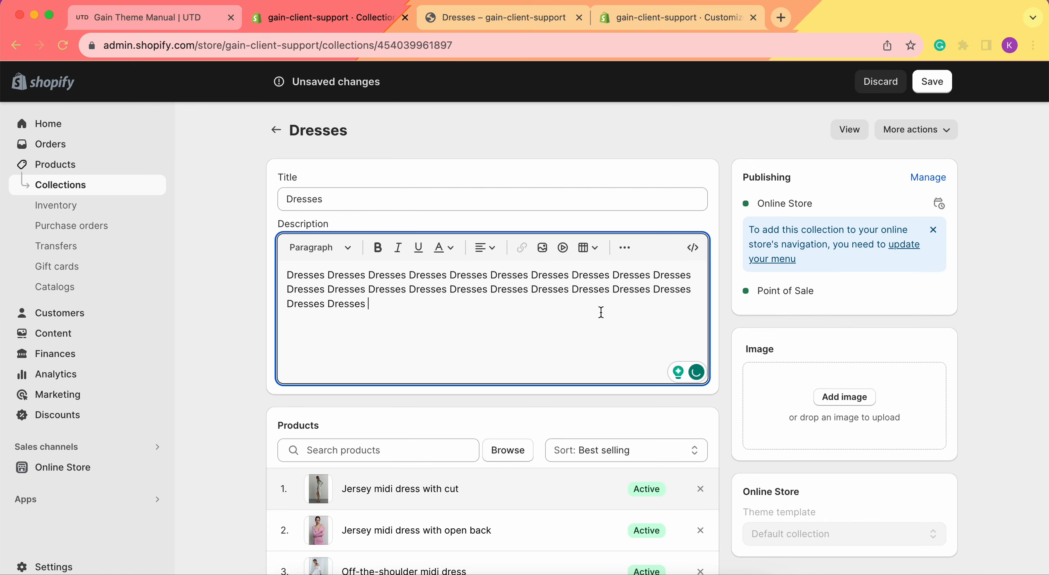
pyautogui.click(1019, 311)
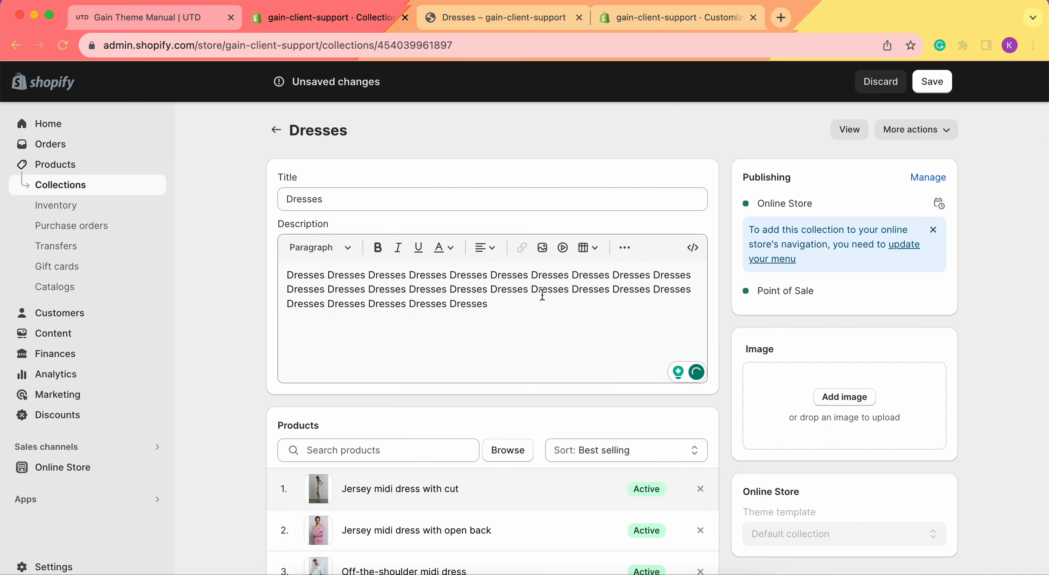
# - Add the Desktop picture "Screenshot 2023-08-01 at 15.33.37" as the Dresses collection image and save the collection
pyautogui.scroll(-2, 648, 276)
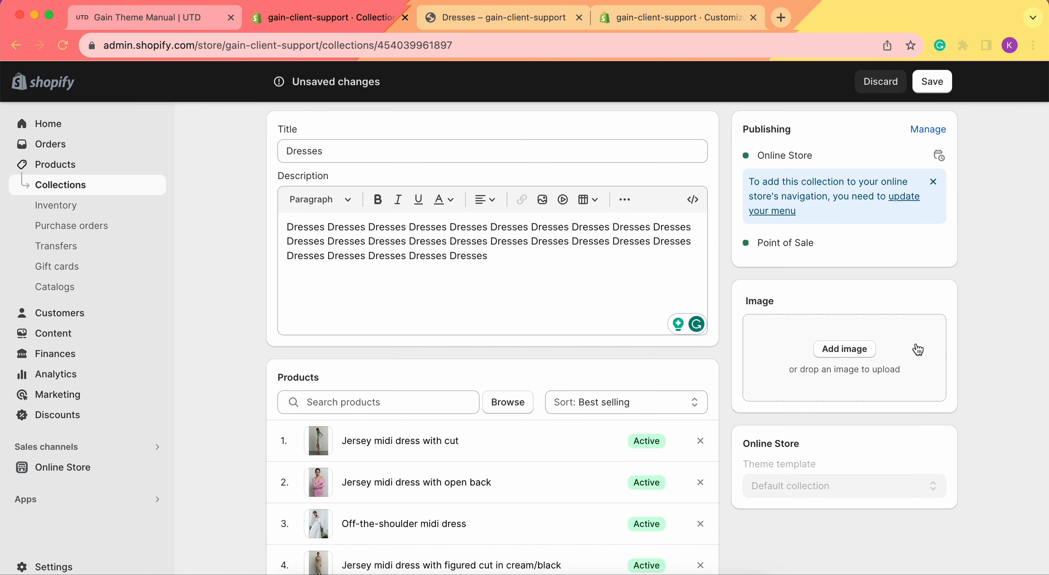
pyautogui.click(834, 353)
pyautogui.click(282, 204)
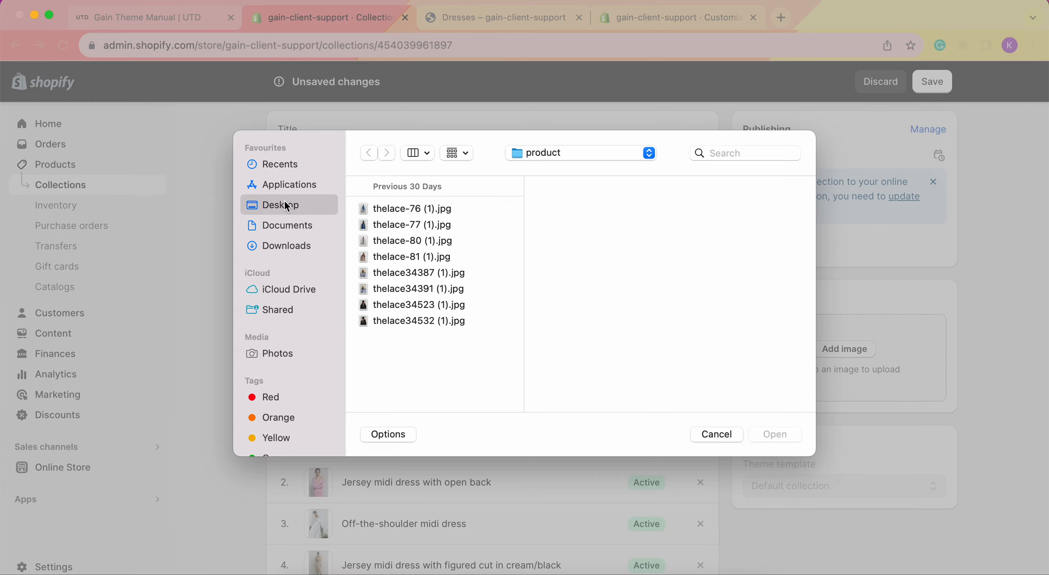
pyautogui.click(372, 209)
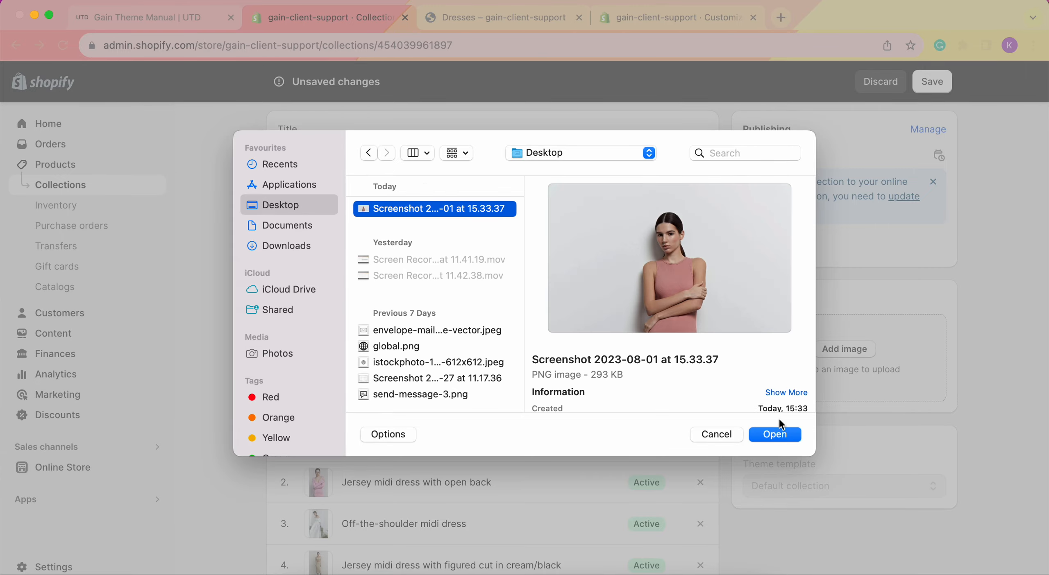
pyautogui.click(775, 435)
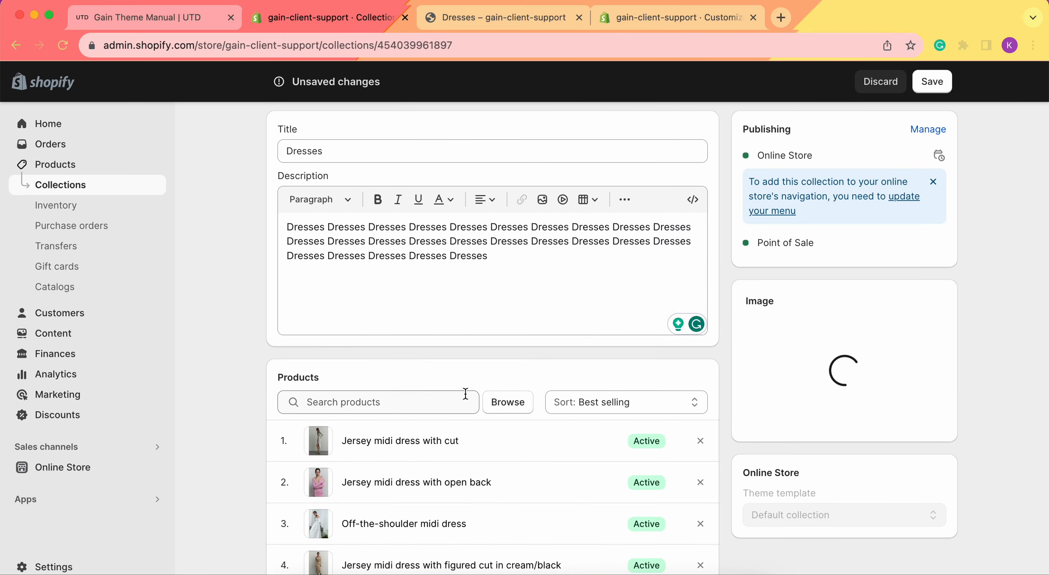
pyautogui.click(941, 94)
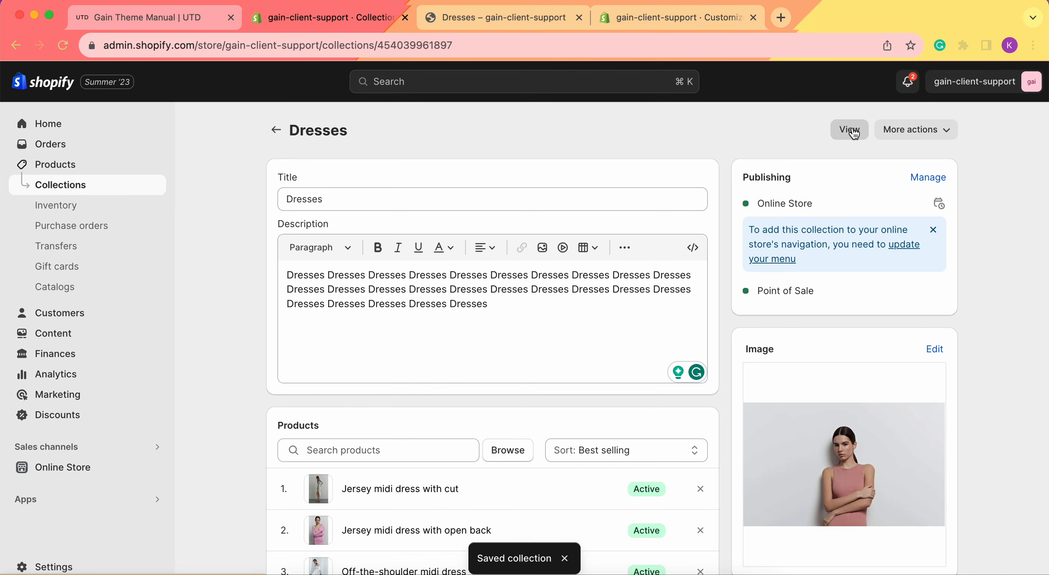
# - View the Dresses collection in the online store and check its banner image, title and description
pyautogui.click(850, 131)
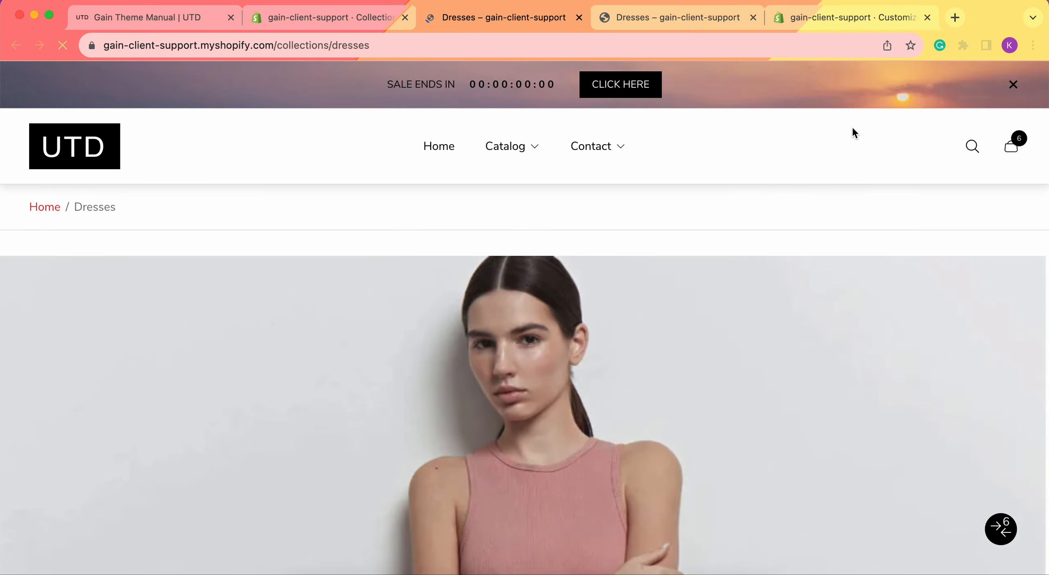
pyautogui.scroll(-3, 676, 265)
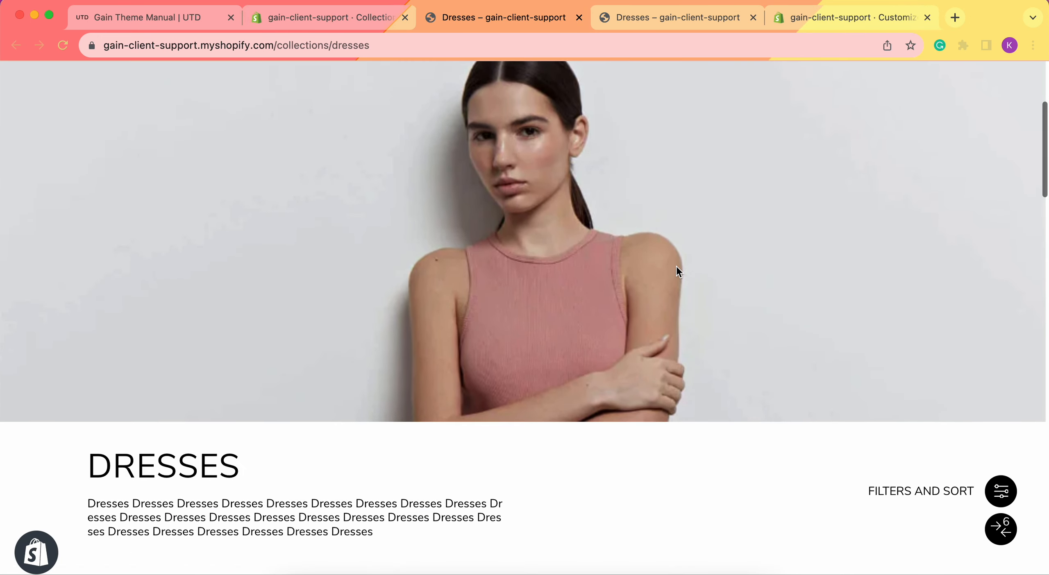
pyautogui.scroll(-4, 676, 265)
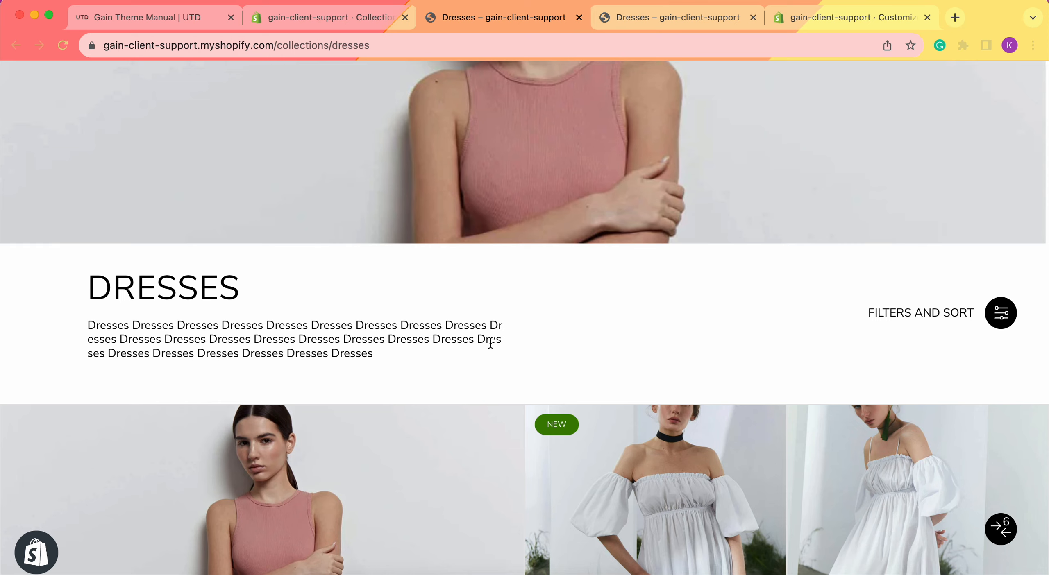
# - Return to the Dresses collection in the admin and review the editing options for its image, and its description
pyautogui.click(362, 17)
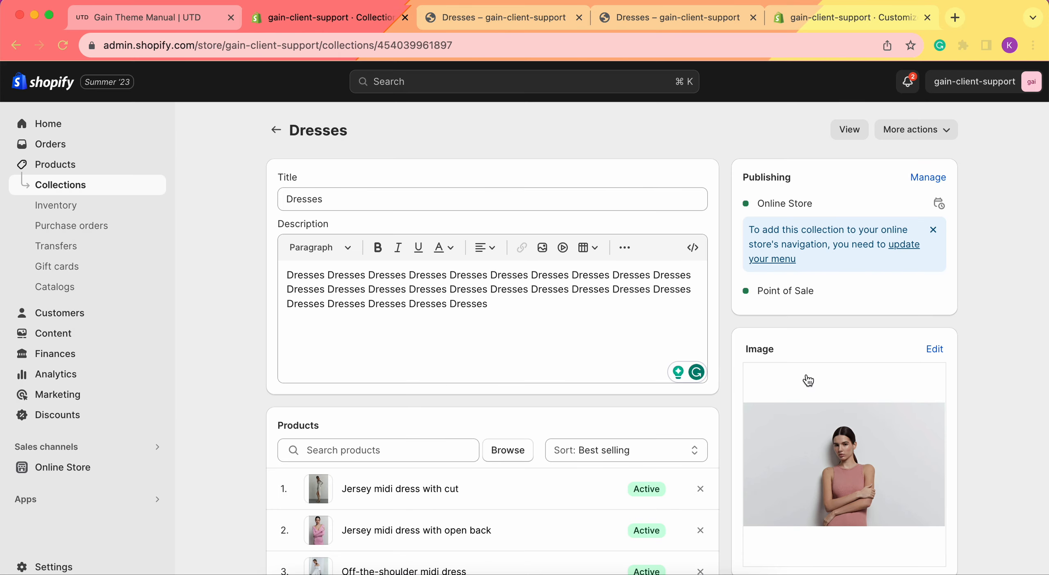
pyautogui.scroll(-5, 808, 427)
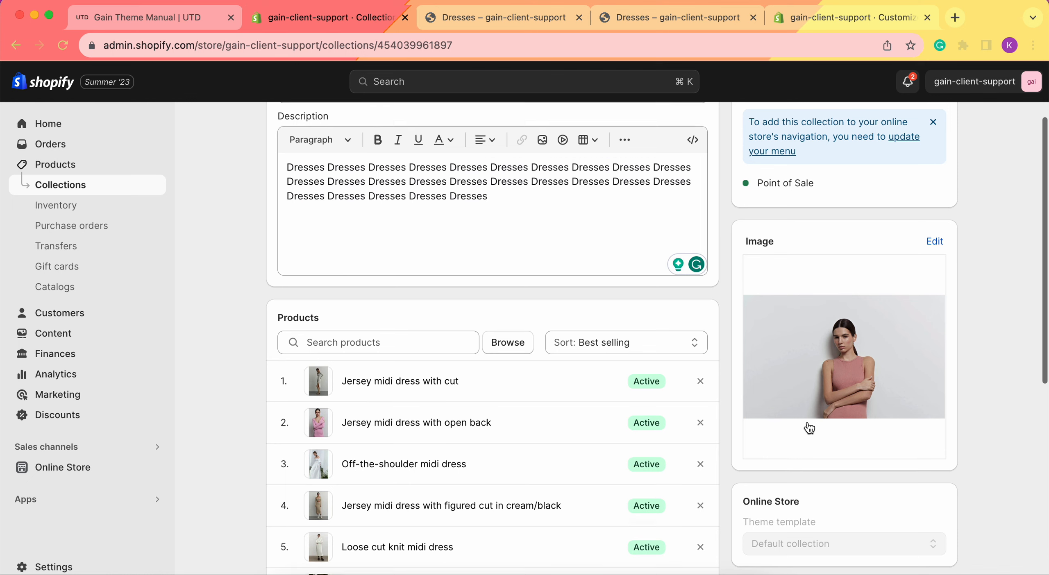
pyautogui.click(937, 251)
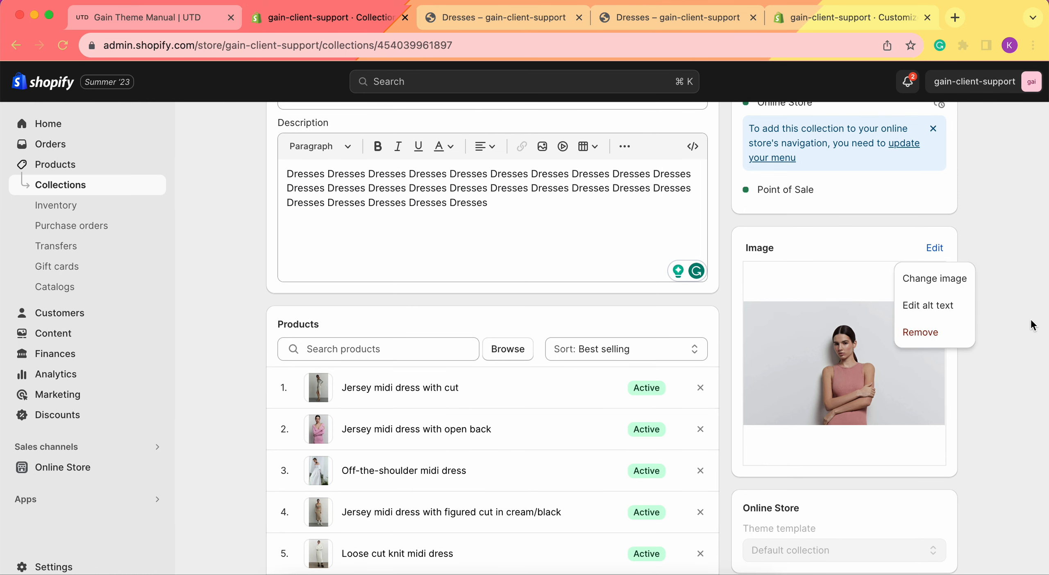
pyautogui.click(543, 210)
pyautogui.scroll(2, 533, 217)
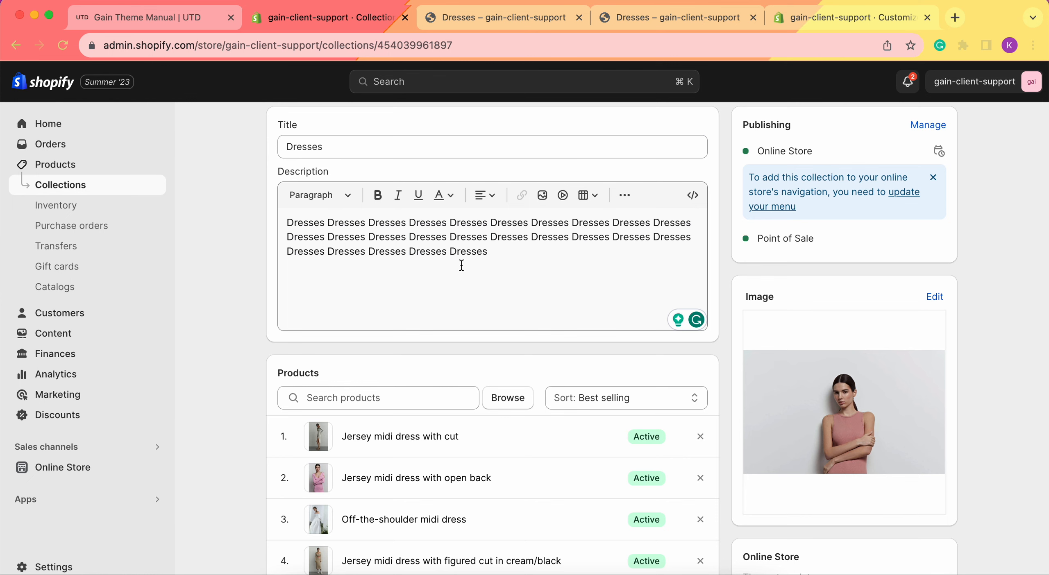
# - Compare the earlier Dresses storefront page without image and description with the updated version of the page
pyautogui.click(632, 20)
pyautogui.scroll(10, 615, 255)
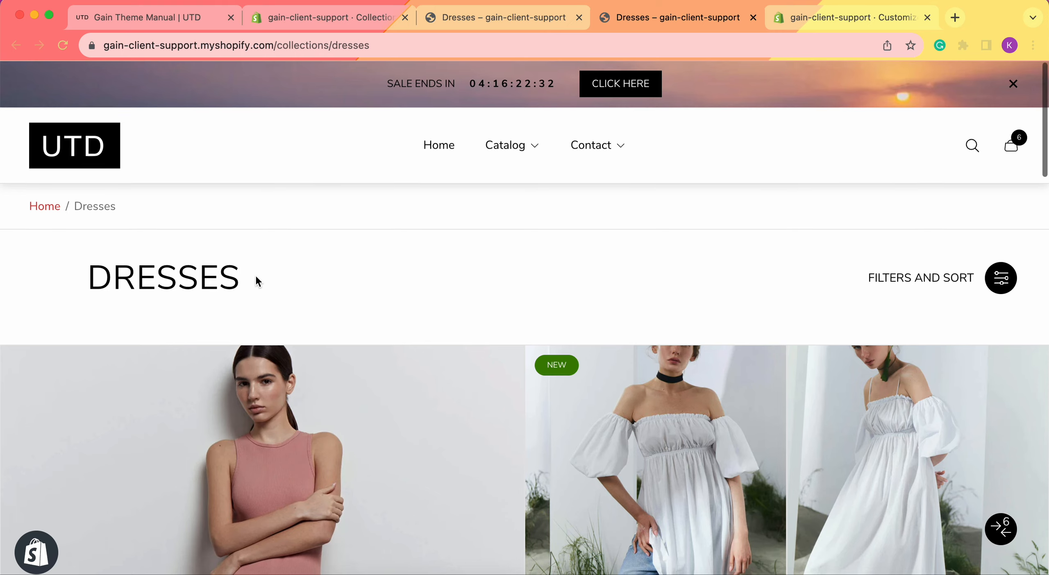
pyautogui.scroll(-10, 257, 282)
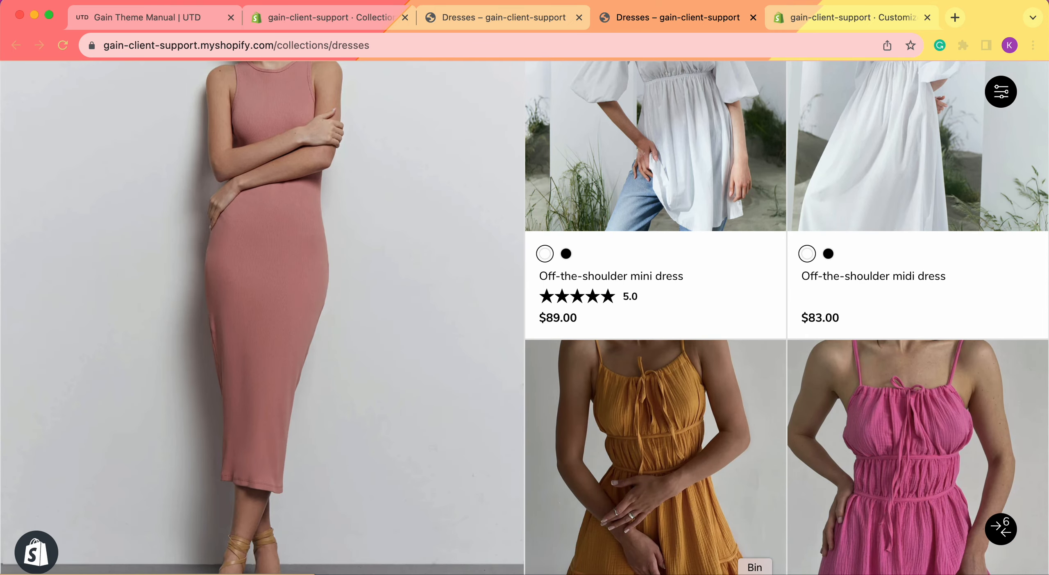
pyautogui.click(508, 18)
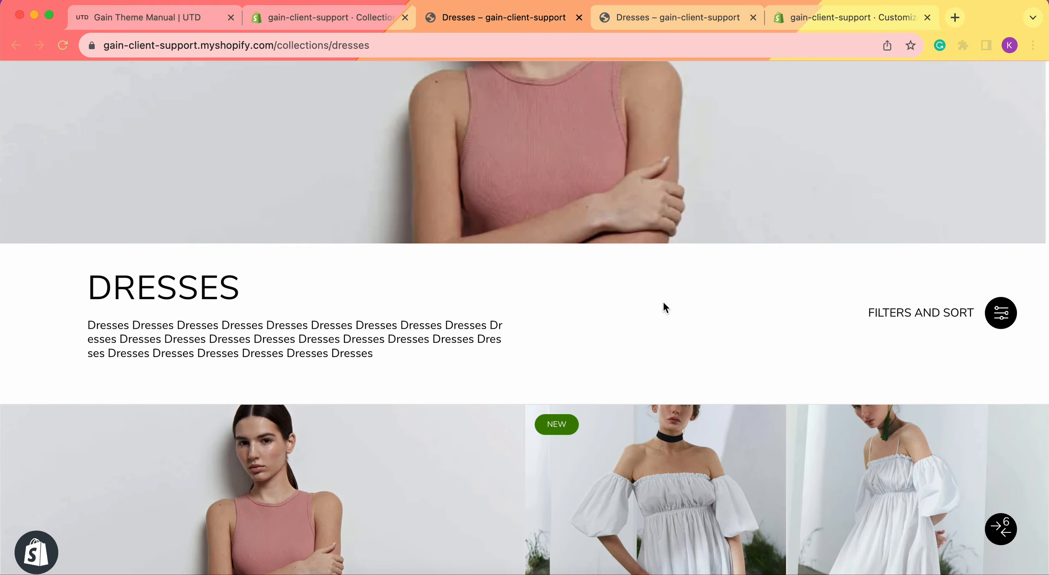
pyautogui.scroll(8, 662, 306)
pyautogui.scroll(-10, 615, 395)
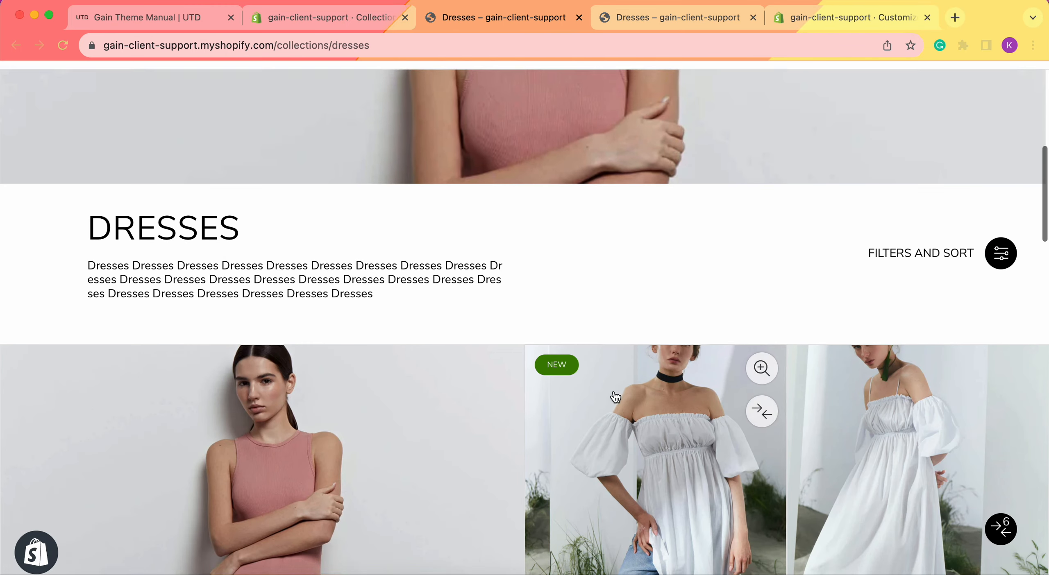
# - Return from the Dresses storefront page to the collection in the admin and set its product sorting to Manually
pyautogui.scroll(-3, 614, 369)
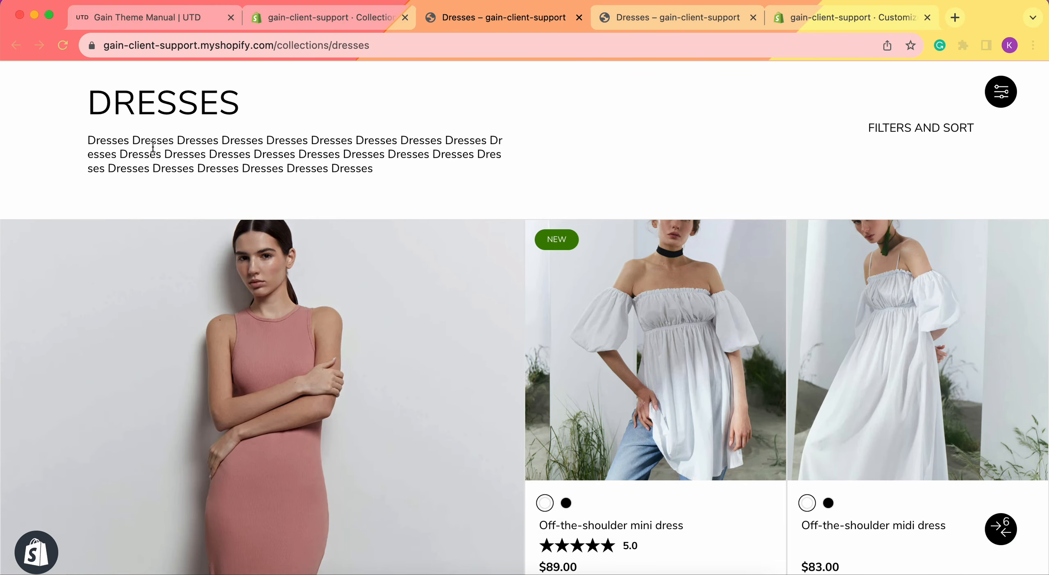
pyautogui.scroll(-5, 422, 156)
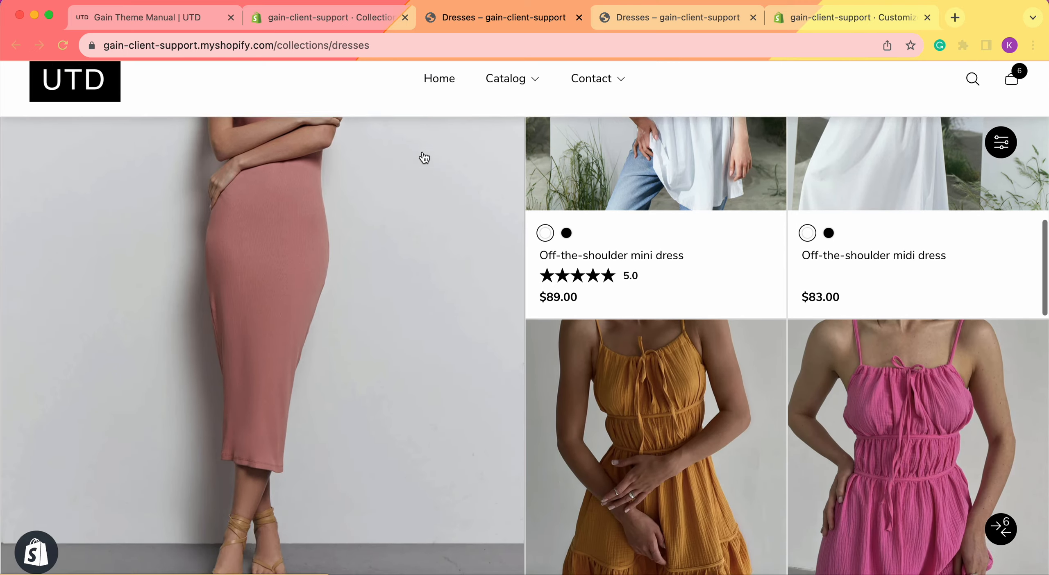
pyautogui.scroll(10, 422, 156)
pyautogui.click(353, 16)
pyautogui.scroll(-4, 622, 349)
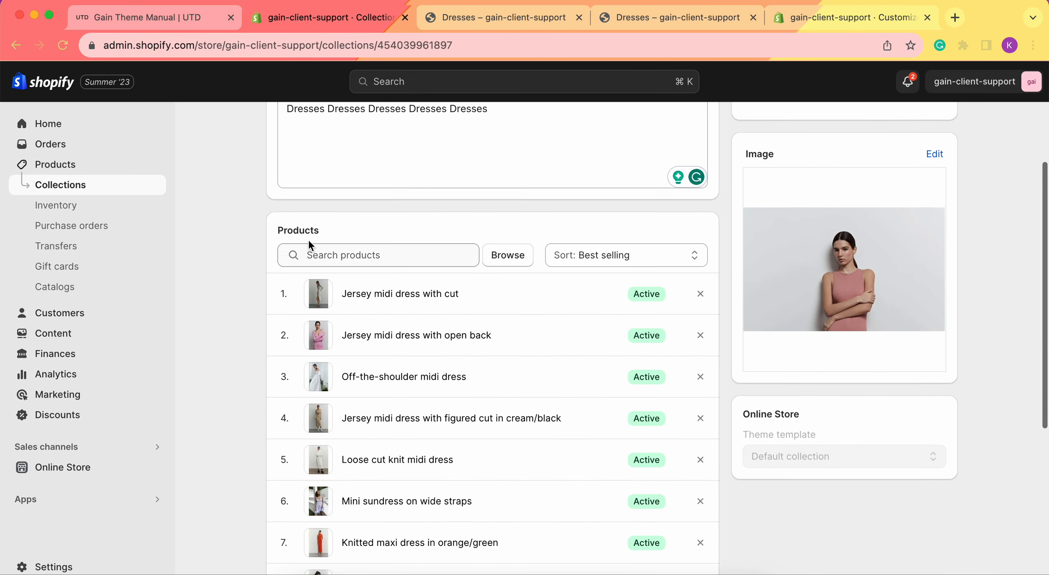
pyautogui.scroll(-1, 599, 237)
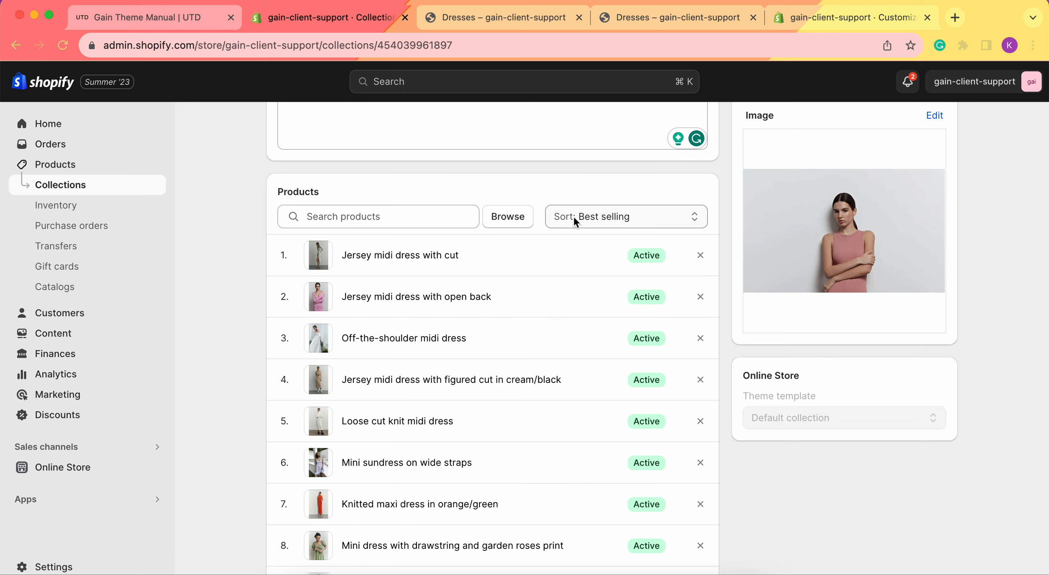
pyautogui.click(599, 223)
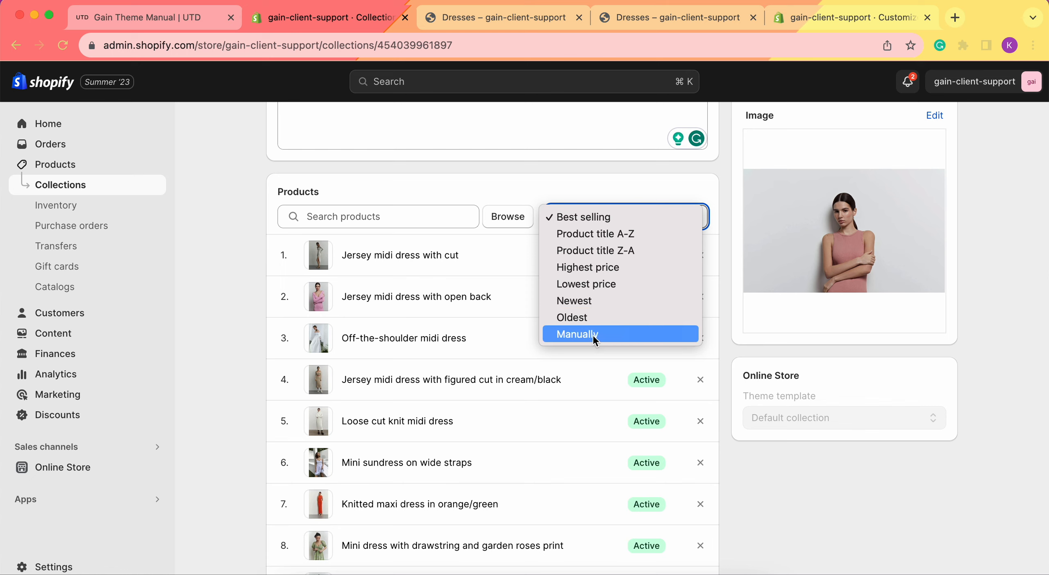
pyautogui.click(576, 334)
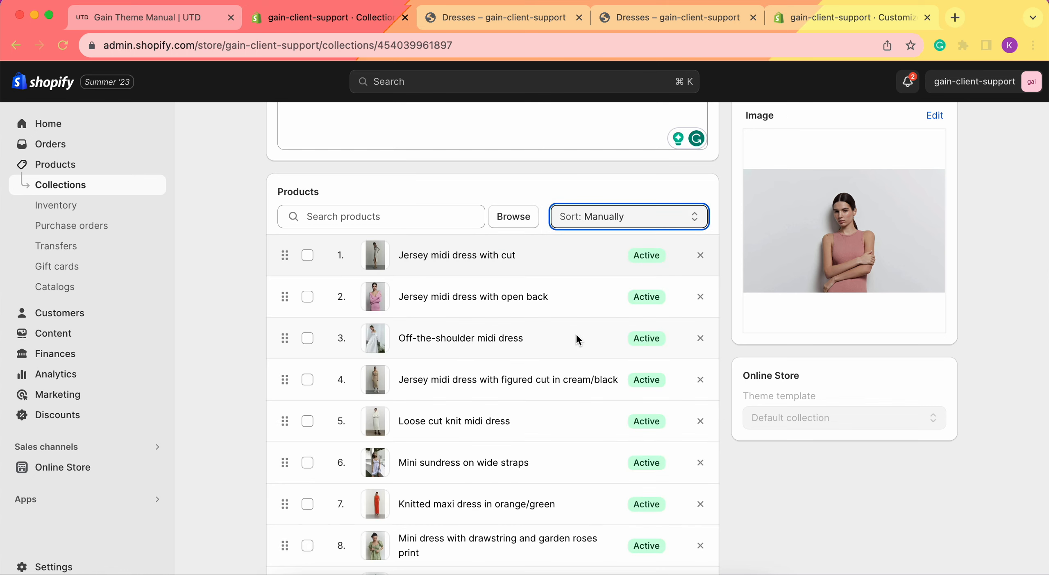
# - Reorder the Dresses products: Jersey midi dress with cut to 4, Mini dress with drawstring and garden roses print to 2, Off-the-shoulder midi dress to 9
pyautogui.moveTo(285, 255); pyautogui.dragTo(286, 406)
pyautogui.moveTo(284, 545); pyautogui.dragTo(282, 289)
pyautogui.moveTo(284, 334); pyautogui.dragTo(277, 406)
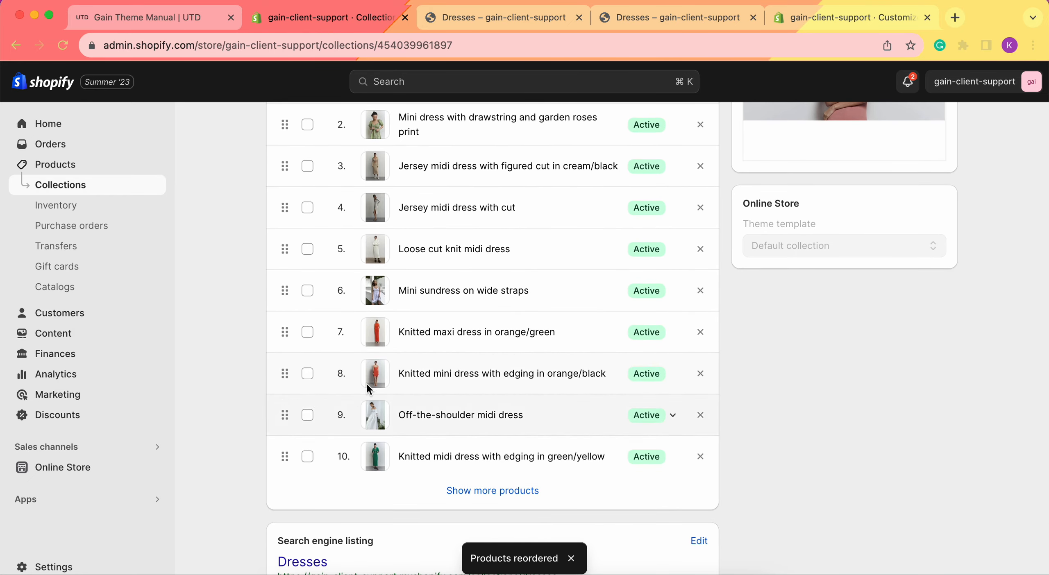
pyautogui.scroll(3, 449, 308)
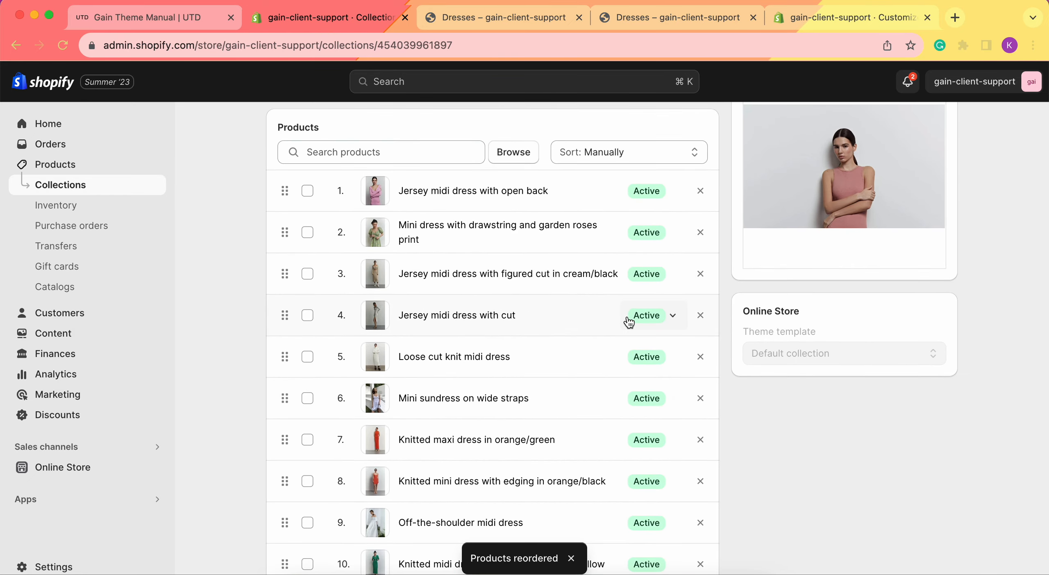
# - Review the available sorting options for the Dresses products and keep the manual order
pyautogui.scroll(8, 628, 321)
pyautogui.scroll(-4, 479, 438)
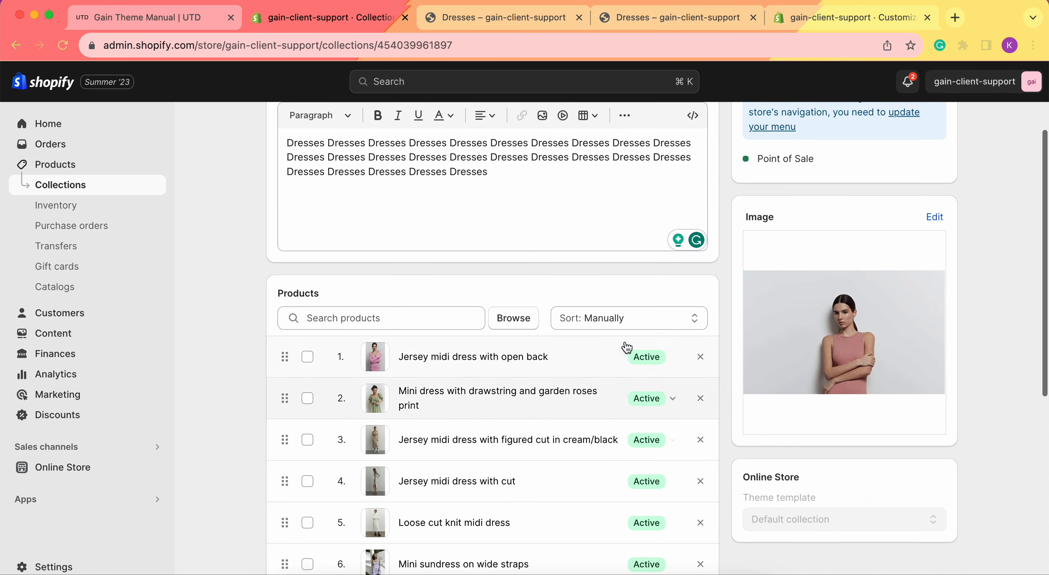
pyautogui.click(603, 320)
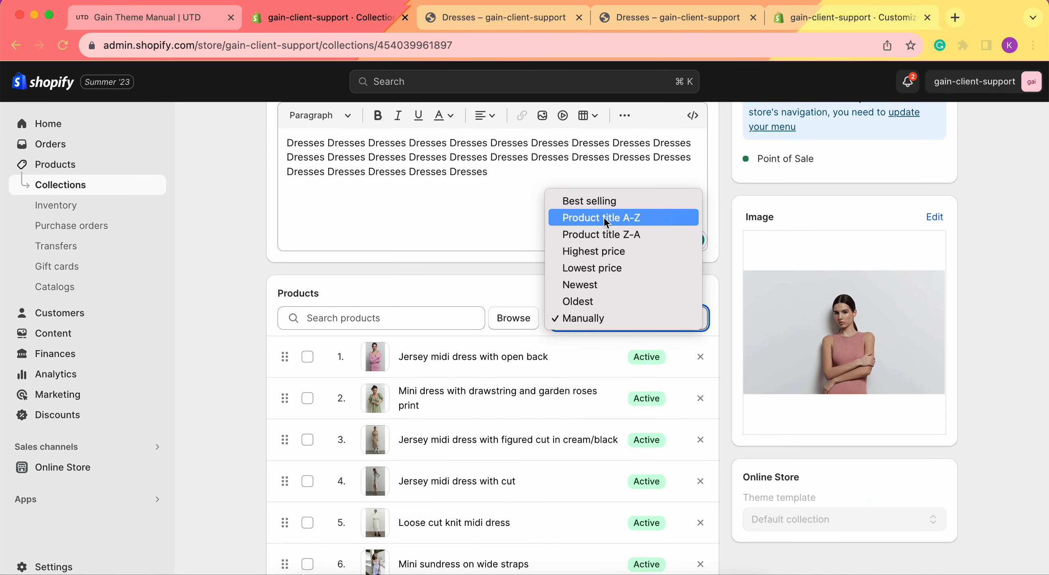
pyautogui.click(998, 311)
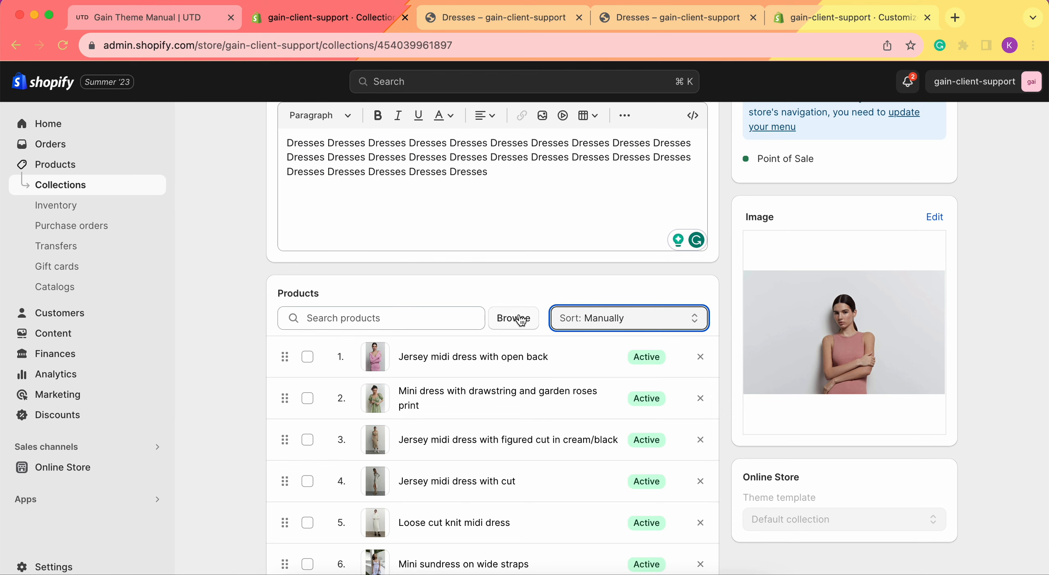
pyautogui.scroll(2, 520, 318)
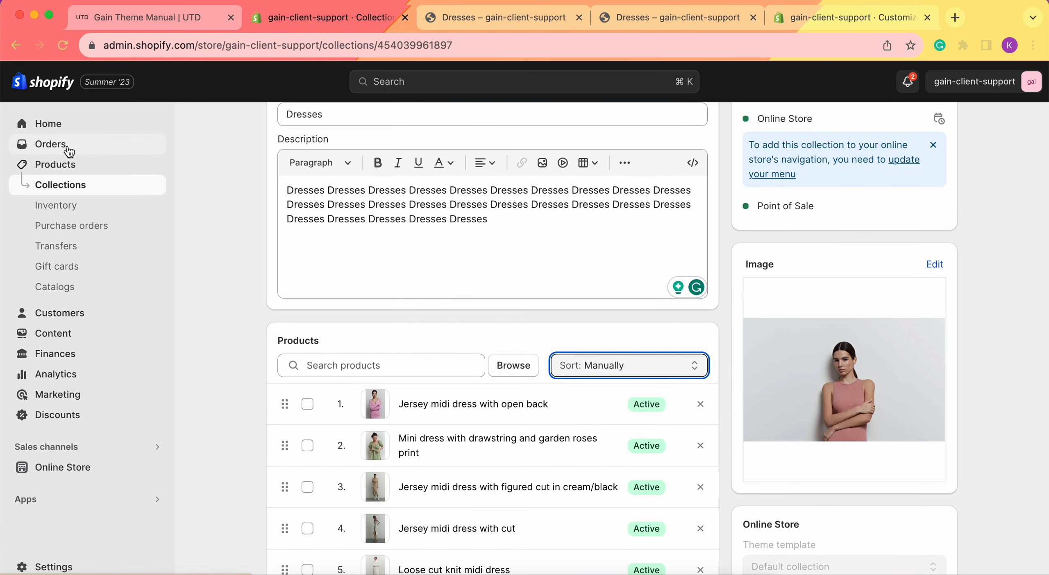
# - Open the T-Shirts collection from the list of collections to work on its products
pyautogui.click(81, 168)
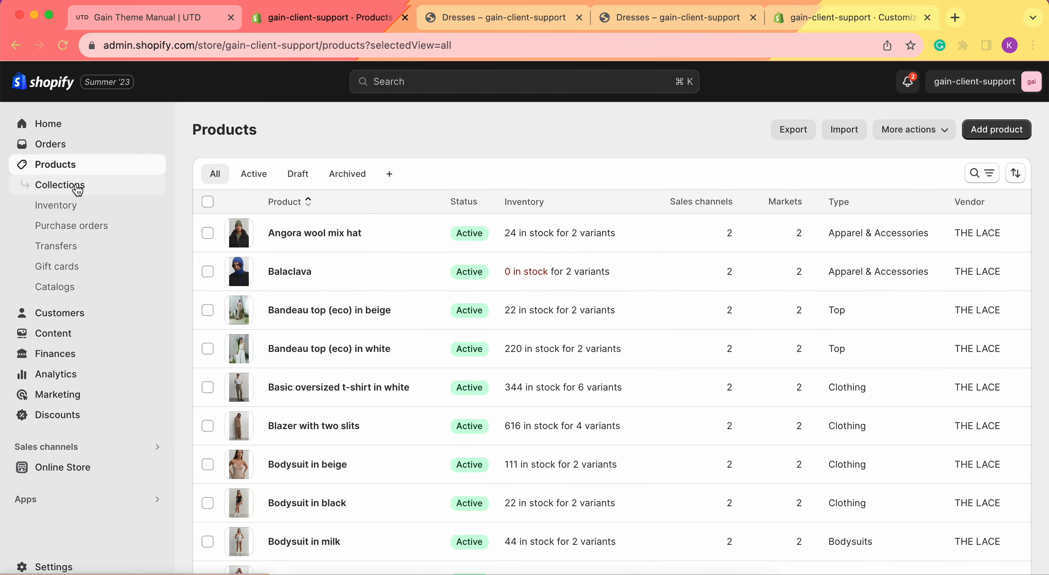
pyautogui.click(76, 188)
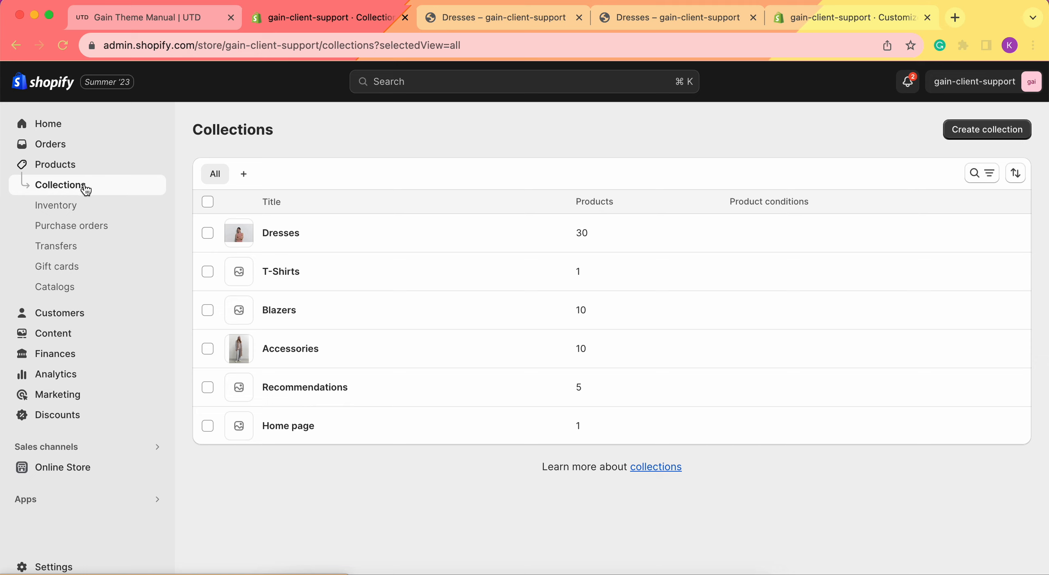
pyautogui.click(289, 274)
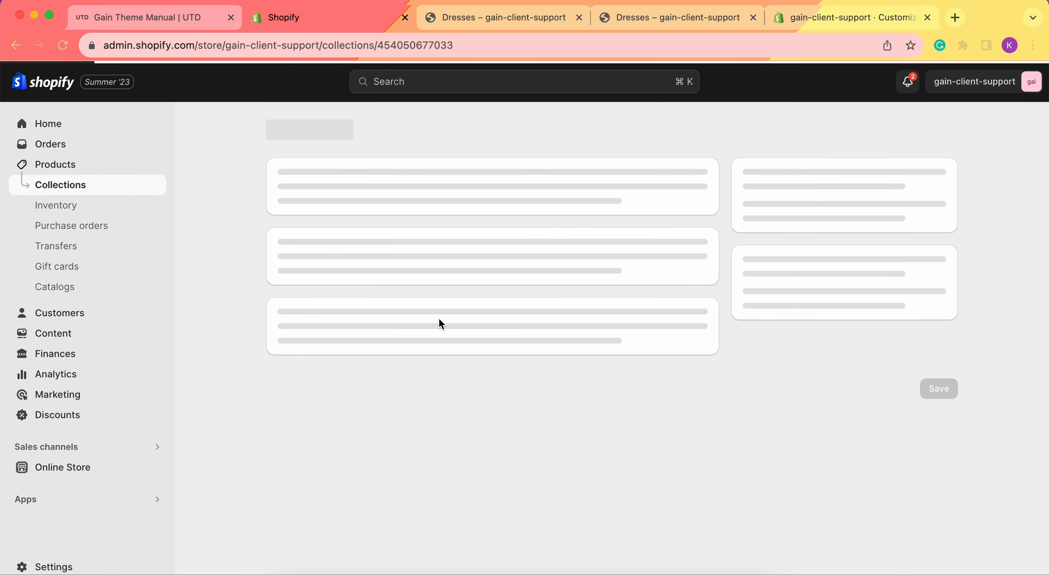
pyautogui.scroll(-2, 438, 318)
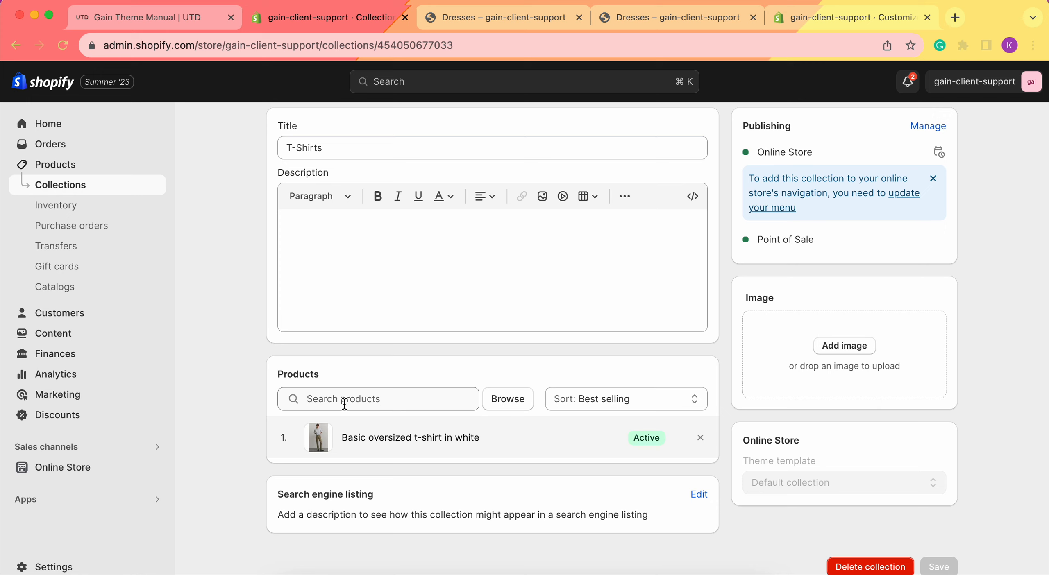
# - Browse the products that can be added to the T-Shirts collection and search them for "T-shirt"
pyautogui.click(334, 399)
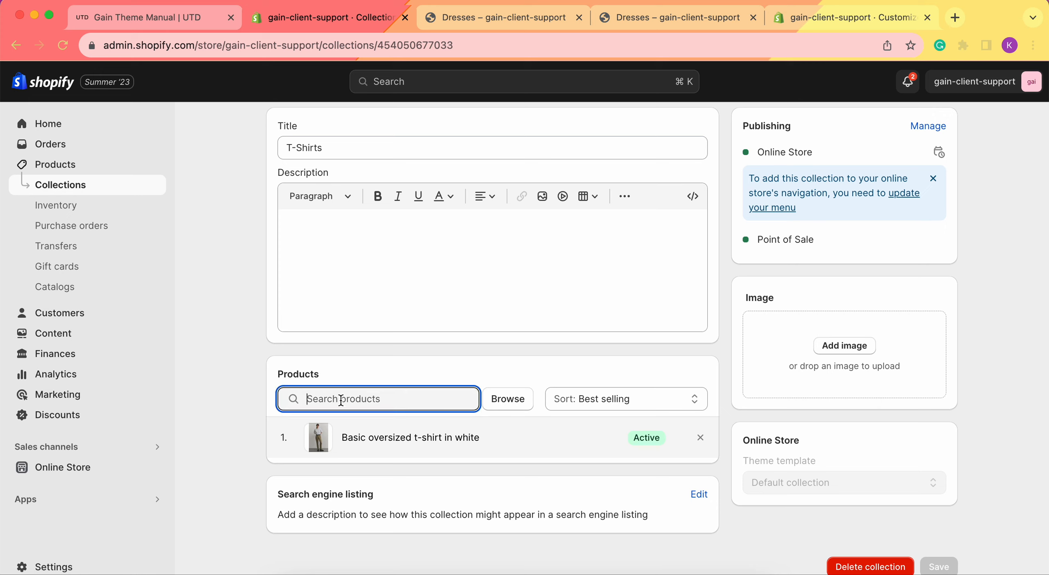
pyautogui.click(508, 399)
pyautogui.scroll(-2, 453, 238)
pyautogui.scroll(-10, 454, 238)
pyautogui.scroll(12, 455, 239)
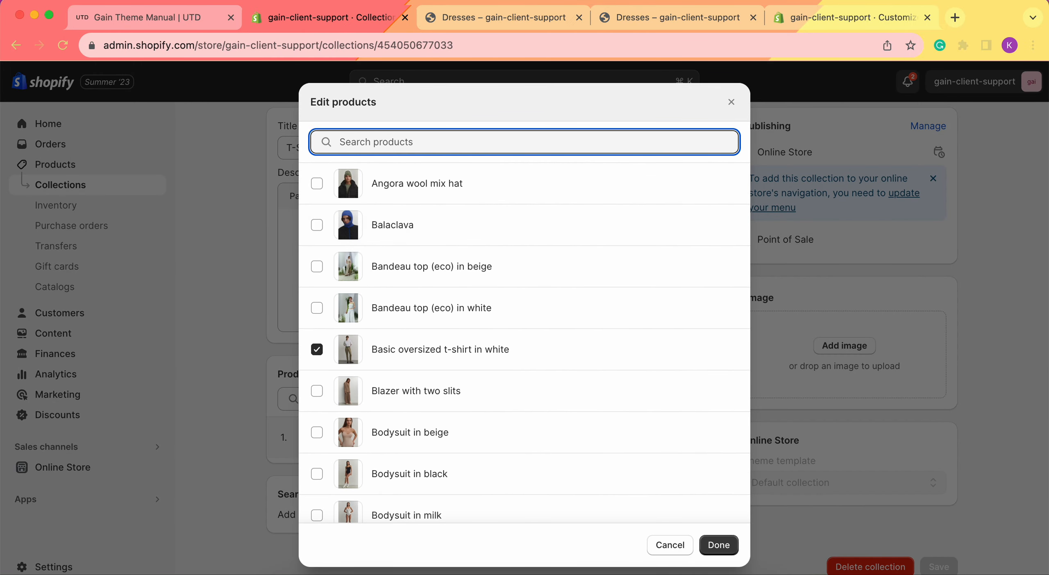
pyautogui.write('T-shi')
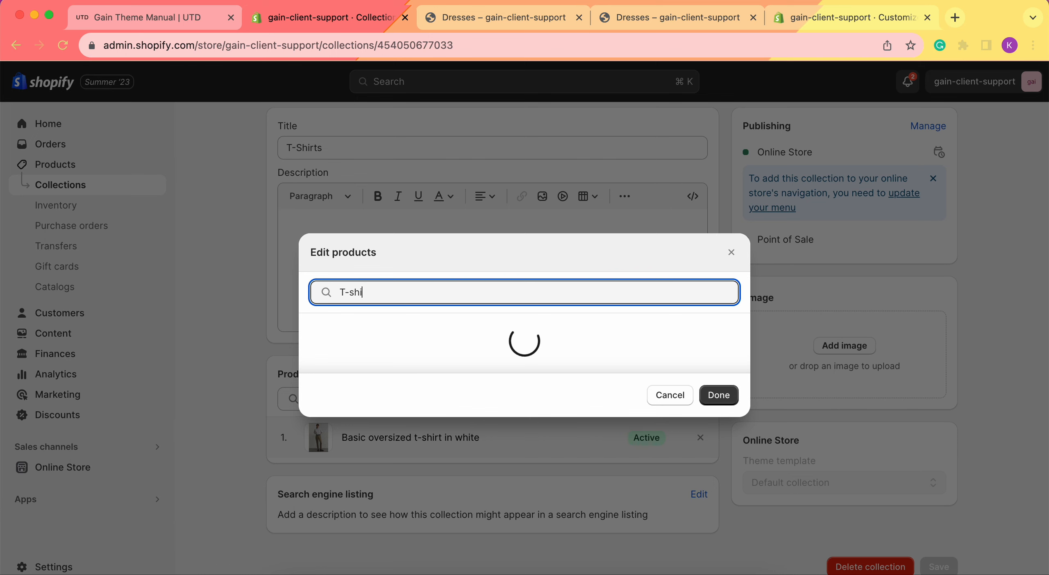
pyautogui.write('rt')
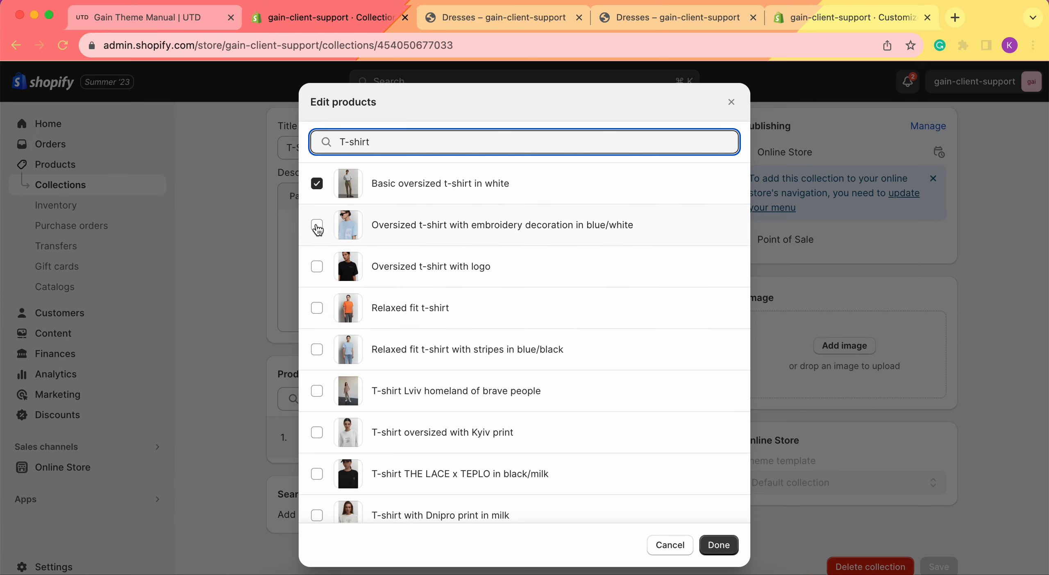
# - Select the nine remaining t-shirt products in the search results, add them to the T-Shirts collection and check its product list
pyautogui.click(317, 225)
pyautogui.click(316, 266)
pyautogui.click(317, 309)
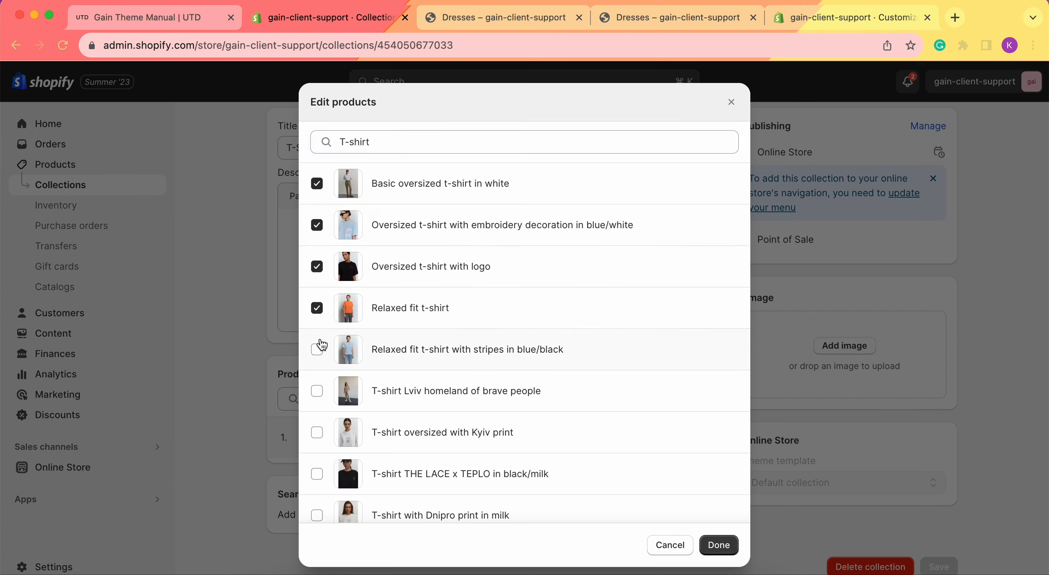
pyautogui.click(318, 351)
pyautogui.click(318, 392)
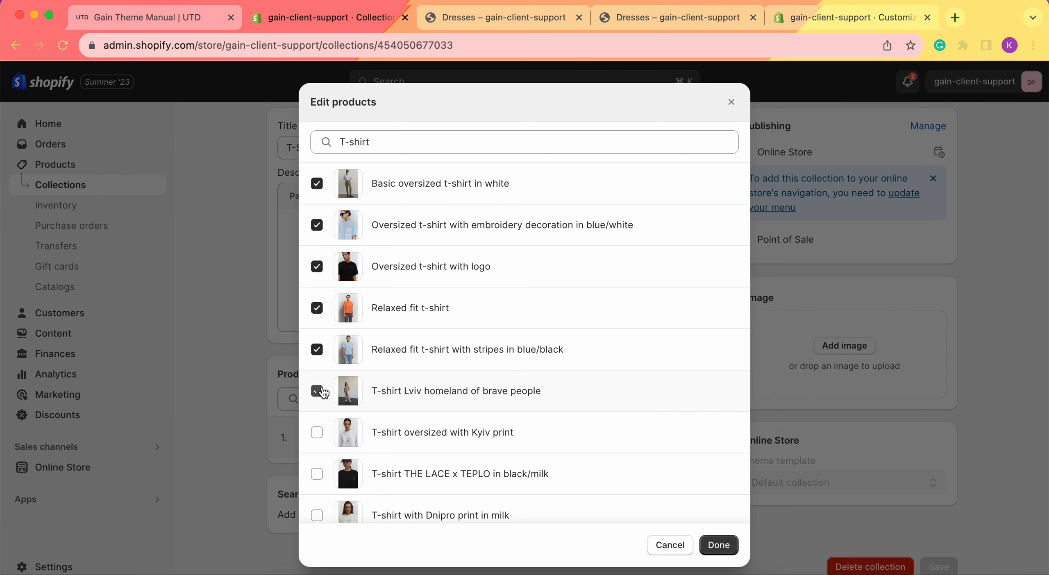
pyautogui.click(319, 434)
pyautogui.scroll(-2, 323, 438)
pyautogui.click(318, 427)
pyautogui.click(319, 471)
pyautogui.click(719, 545)
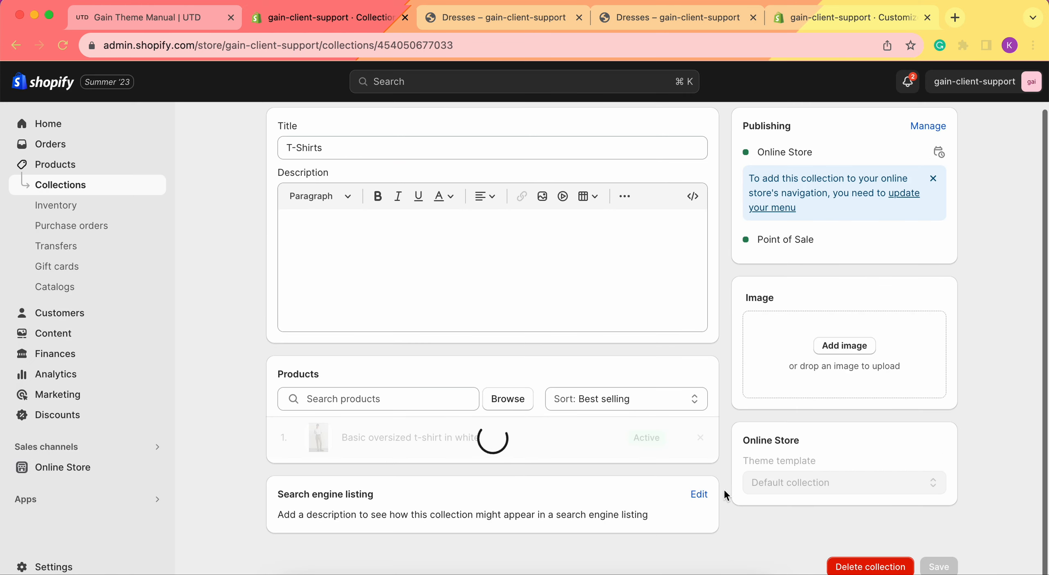
pyautogui.scroll(-10, 691, 336)
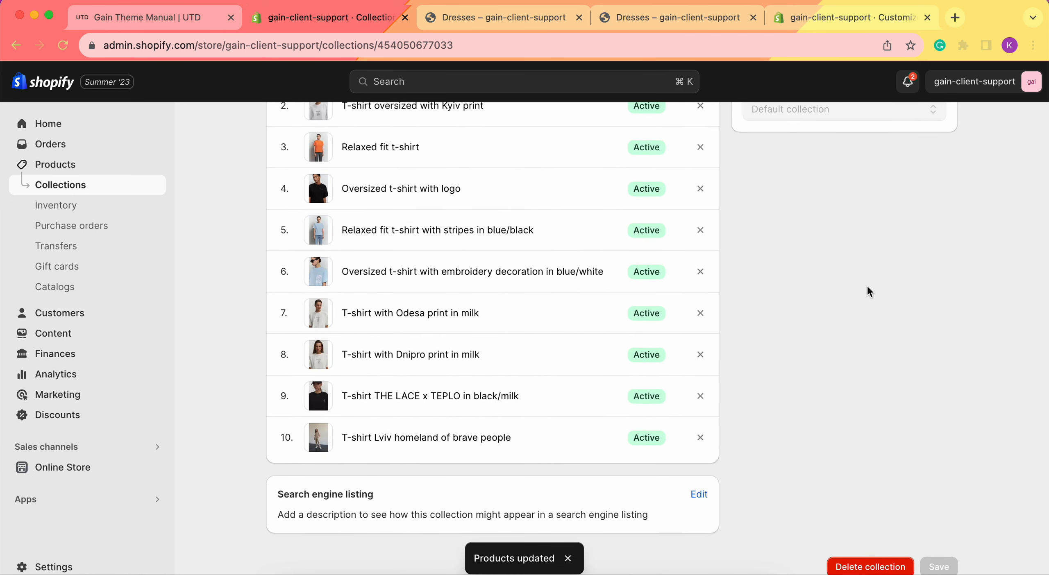
pyautogui.scroll(10, 810, 256)
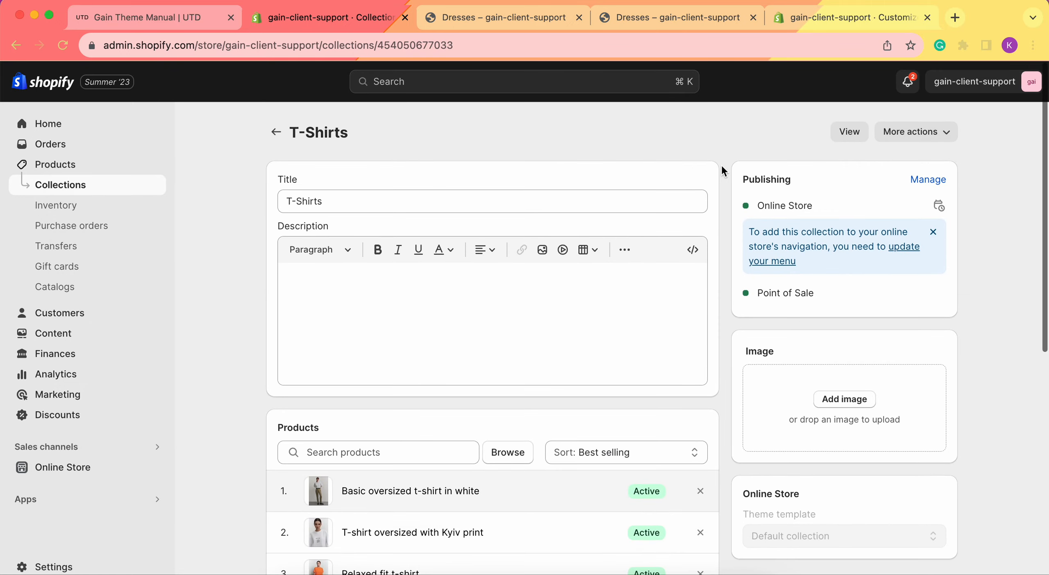
pyautogui.scroll(-10, 721, 168)
pyautogui.scroll(10, 823, 289)
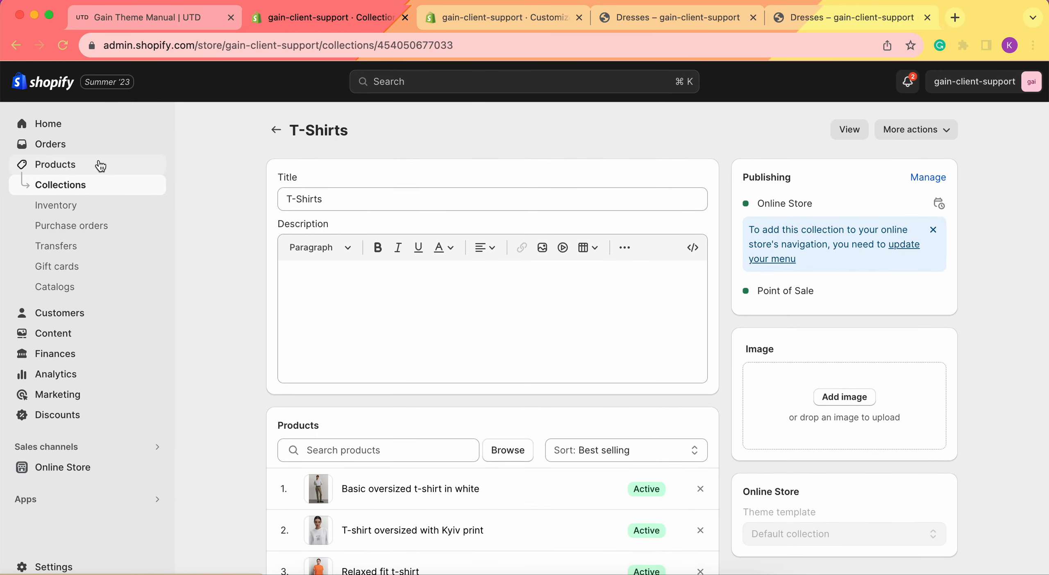
# - Open the Dresses collection from the list of collections and check the order of its products
pyautogui.click(78, 169)
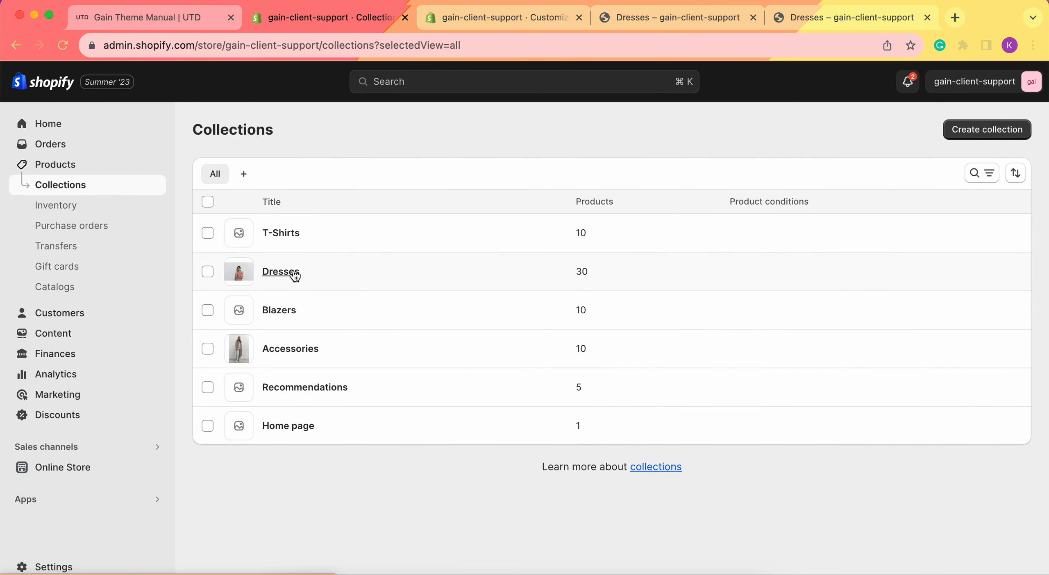
pyautogui.click(293, 272)
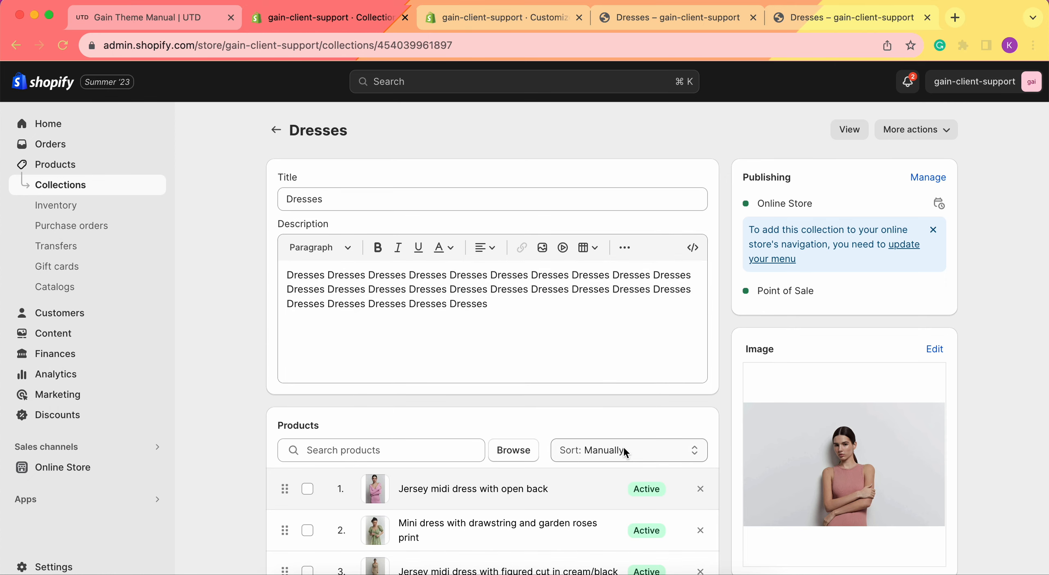
pyautogui.scroll(-10, 622, 451)
pyautogui.scroll(7, 623, 451)
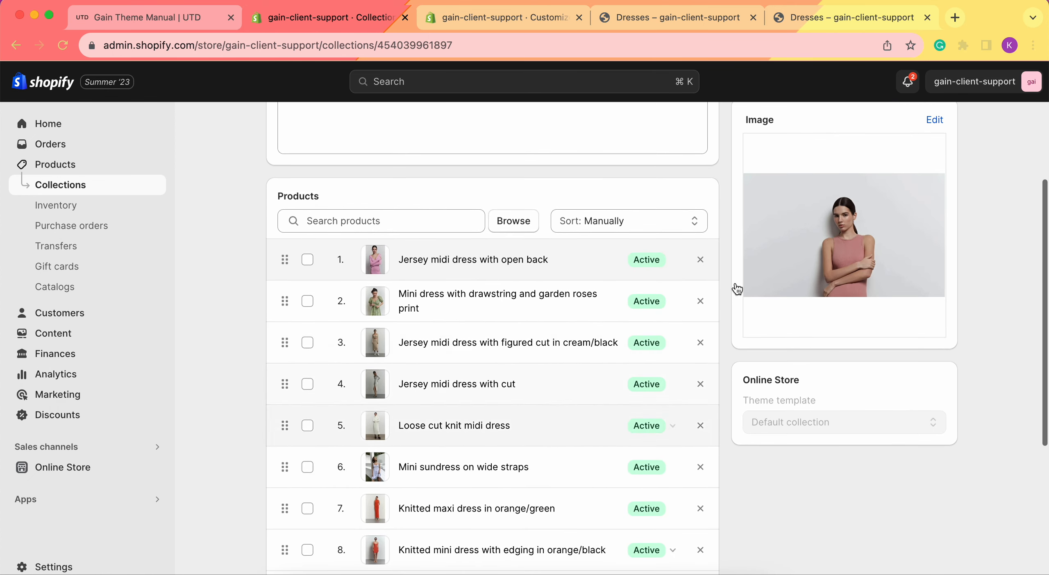
# - Switch to the theme editor, leave the Collection section and open the Default collection template
pyautogui.click(476, 17)
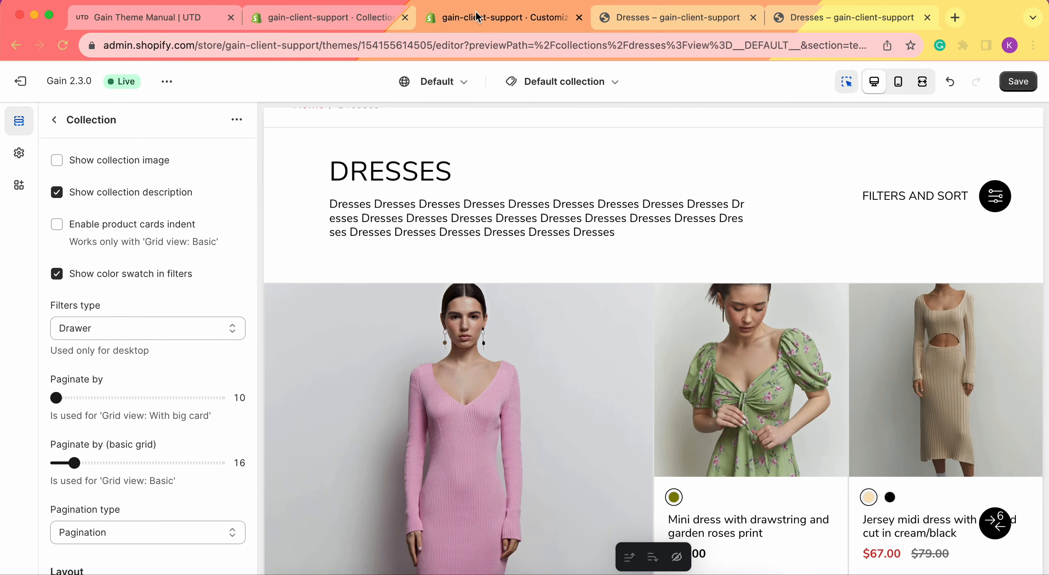
pyautogui.click(55, 119)
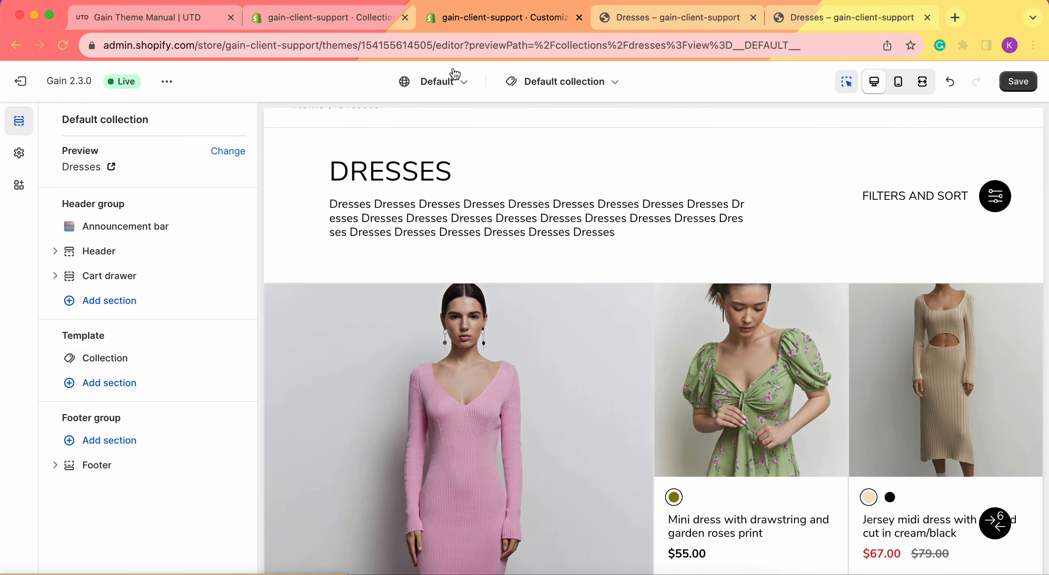
pyautogui.click(534, 81)
pyautogui.click(519, 218)
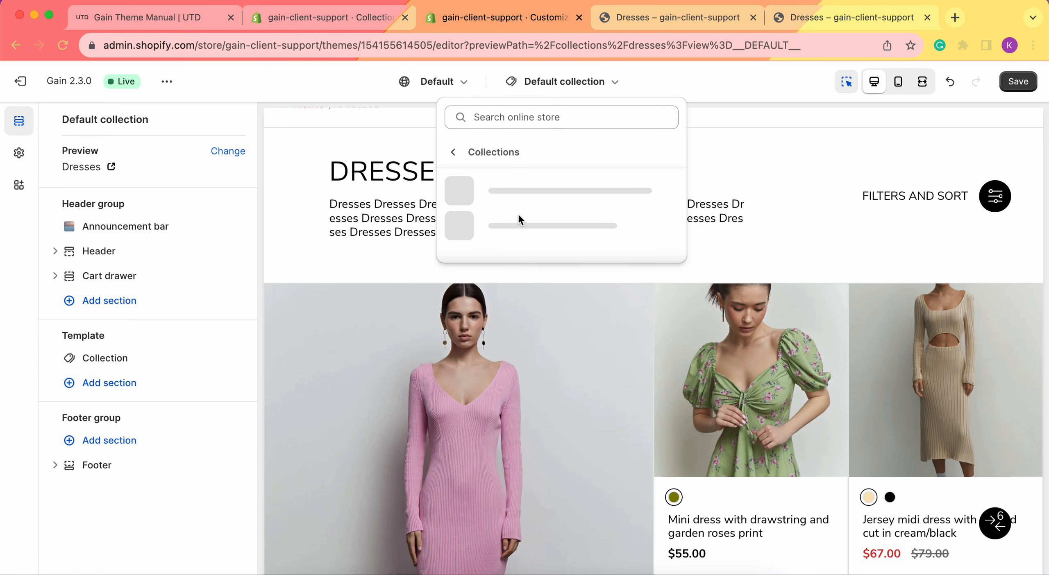
pyautogui.click(525, 194)
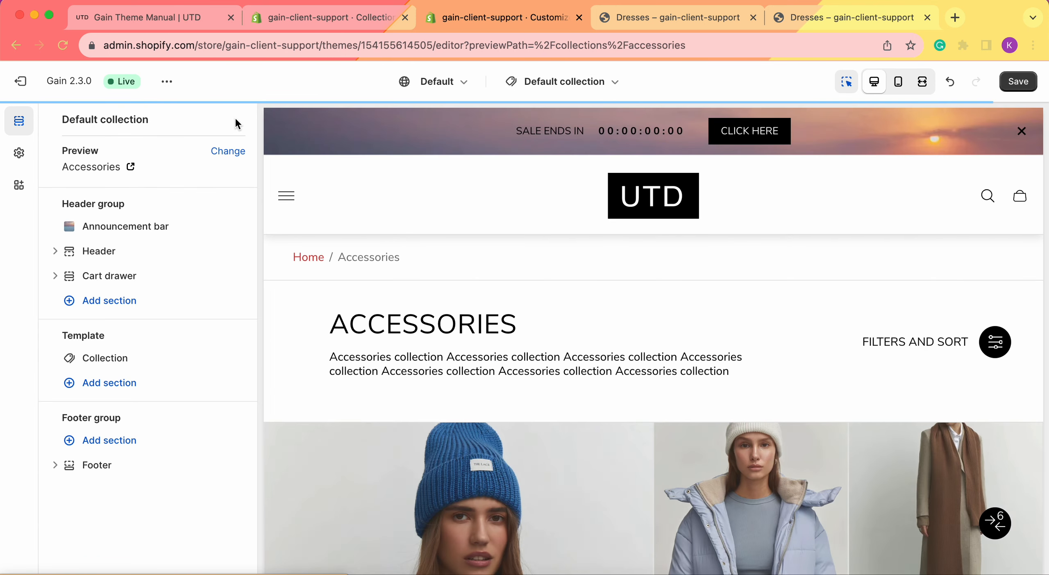
# - Change the previewed collection of the Default collection template to Dresses
pyautogui.click(220, 150)
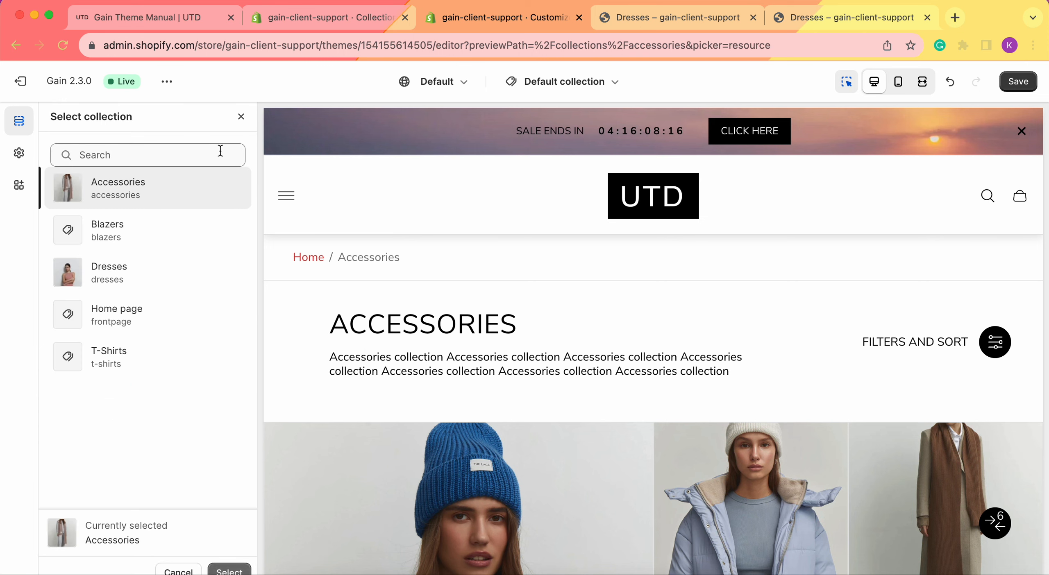
pyautogui.click(134, 274)
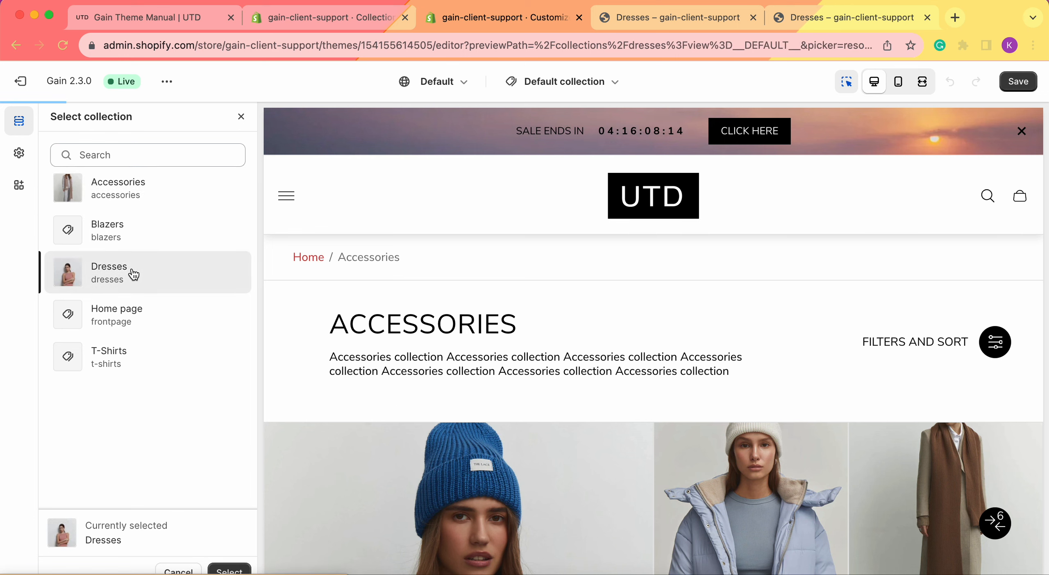
pyautogui.click(230, 570)
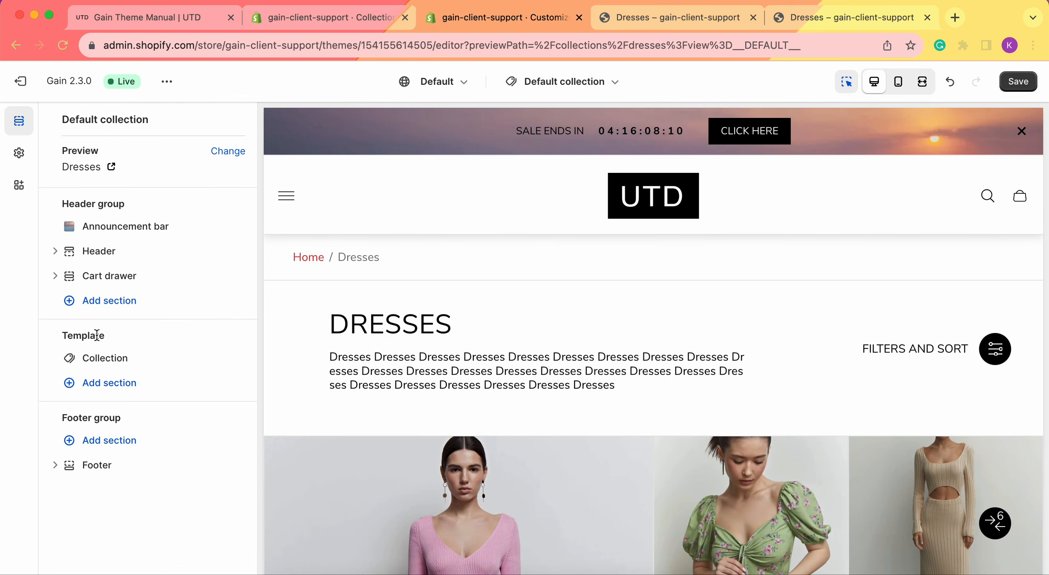
# - Open the settings of the template's Collection section and turn on the collection image
pyautogui.click(129, 360)
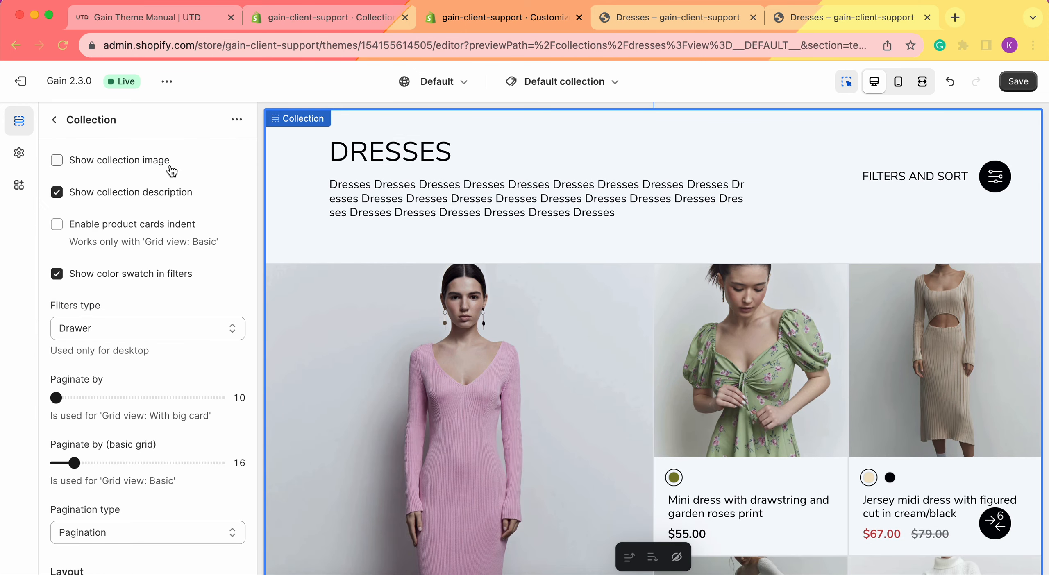
pyautogui.click(57, 160)
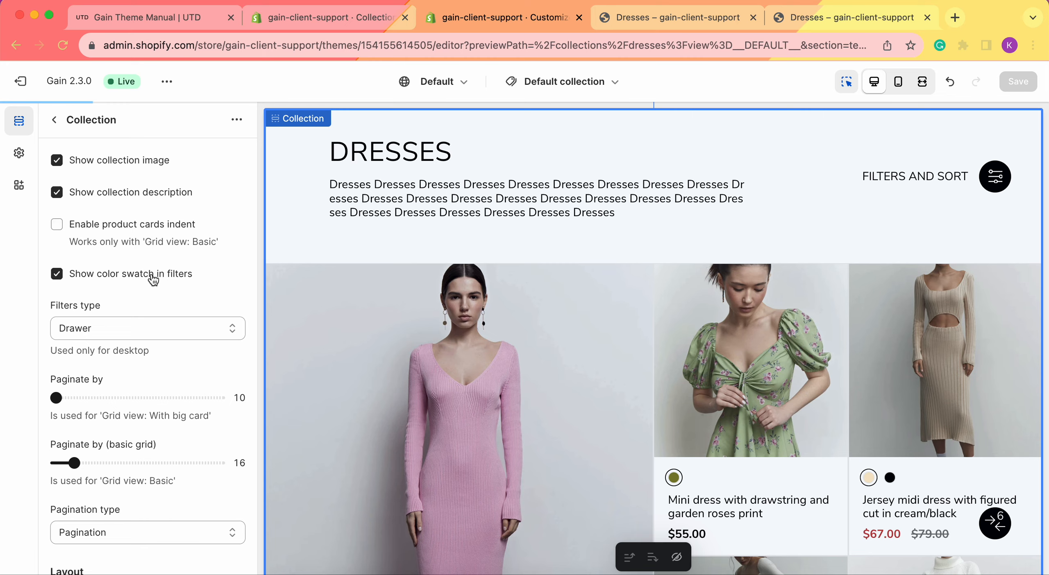
pyautogui.scroll(-10, 133, 475)
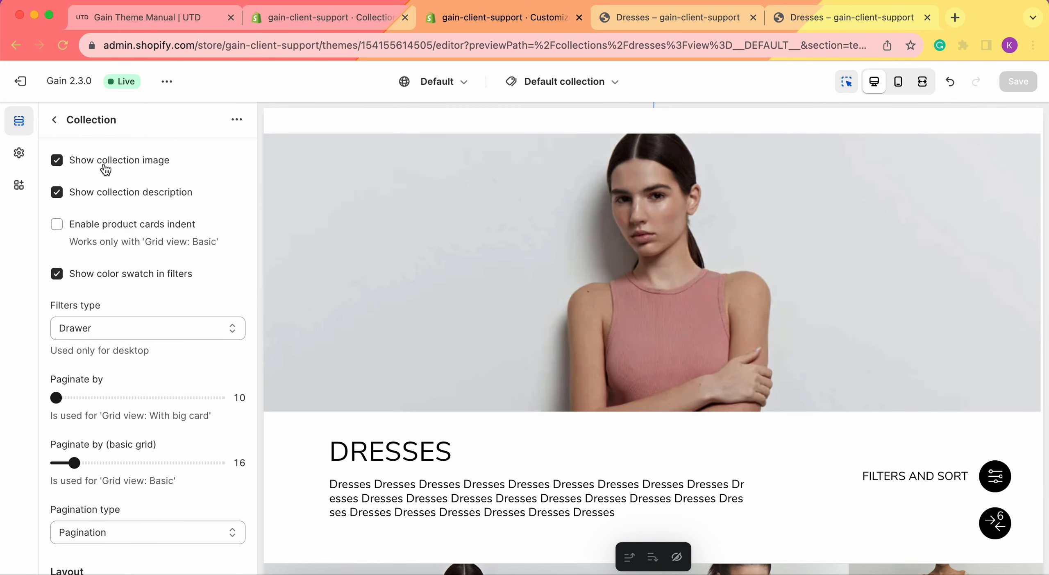
# - Compare the image set for the Dresses collection in the admin with the one in the theme preview
pyautogui.click(305, 14)
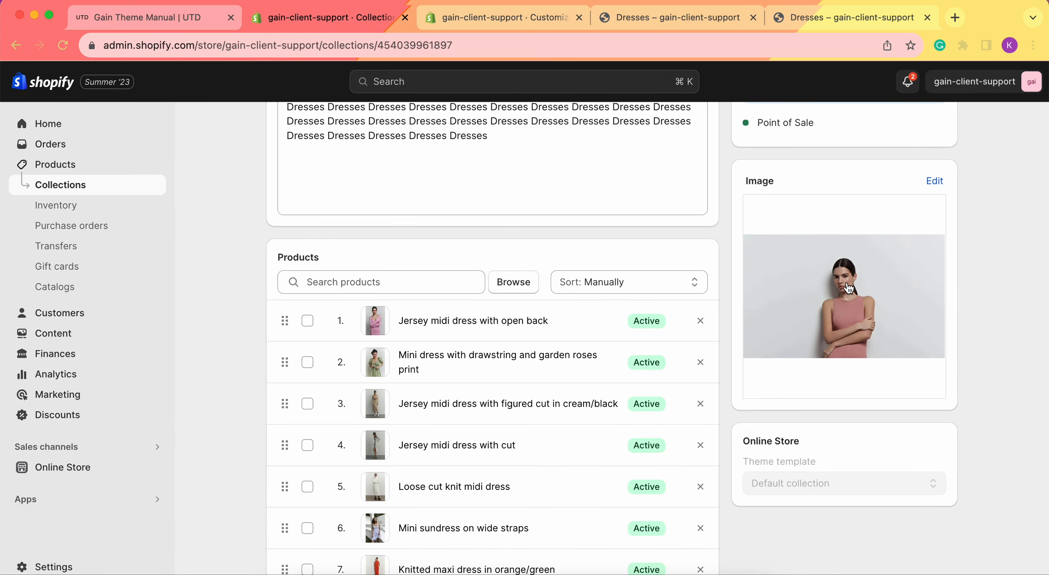
pyautogui.click(512, 19)
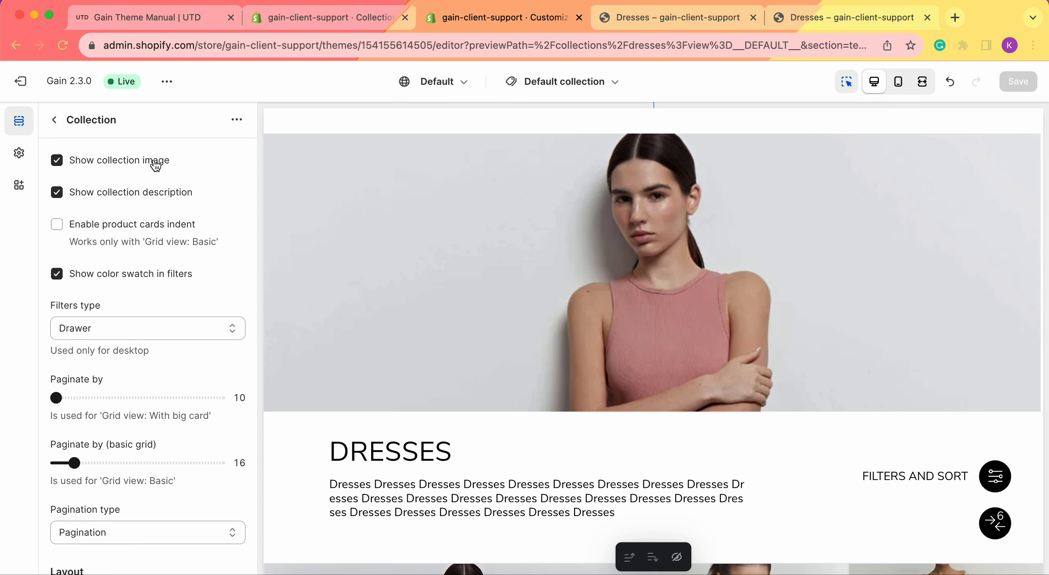
pyautogui.click(361, 17)
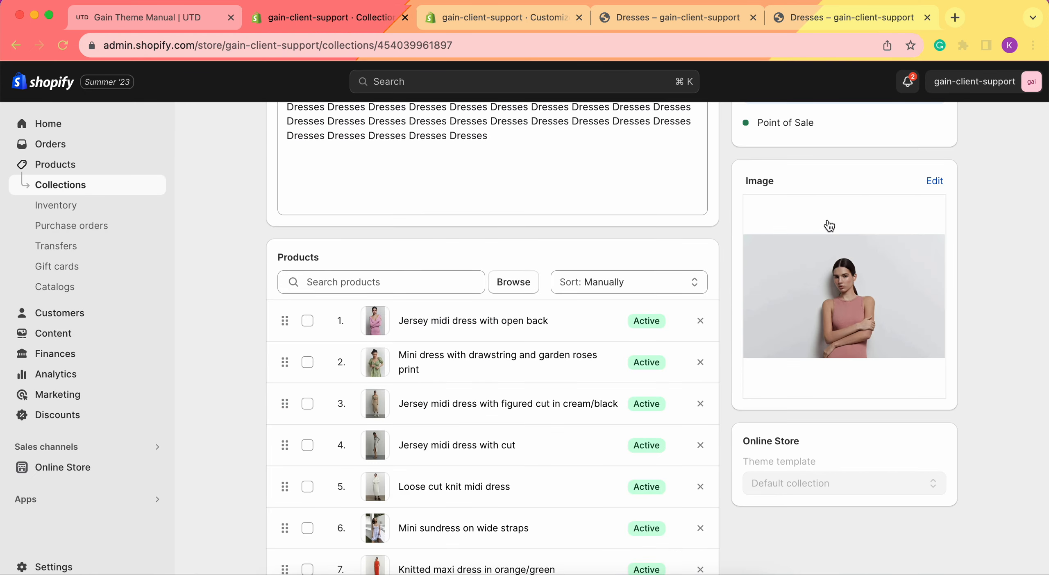
pyautogui.scroll(2, 828, 225)
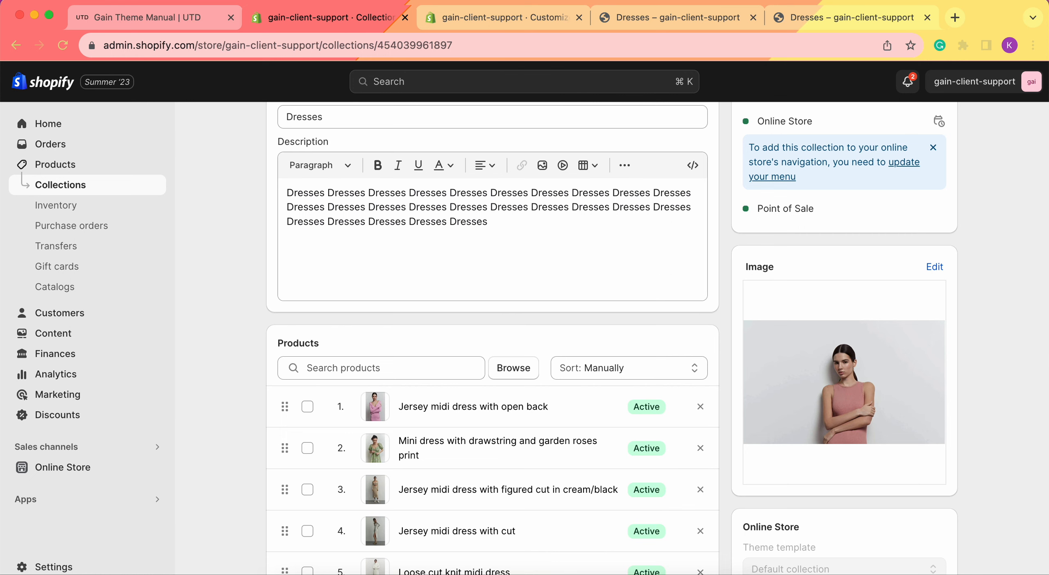
# - Return to the theme editor, hide the collection image and check the header area of the Dresses page
pyautogui.click(491, 18)
pyautogui.click(89, 168)
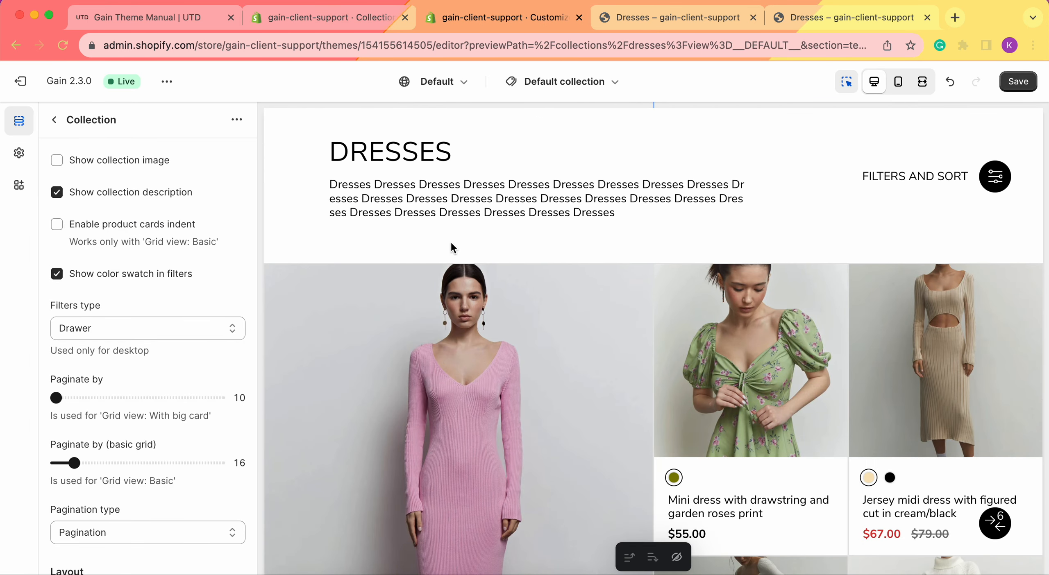
pyautogui.scroll(5, 450, 248)
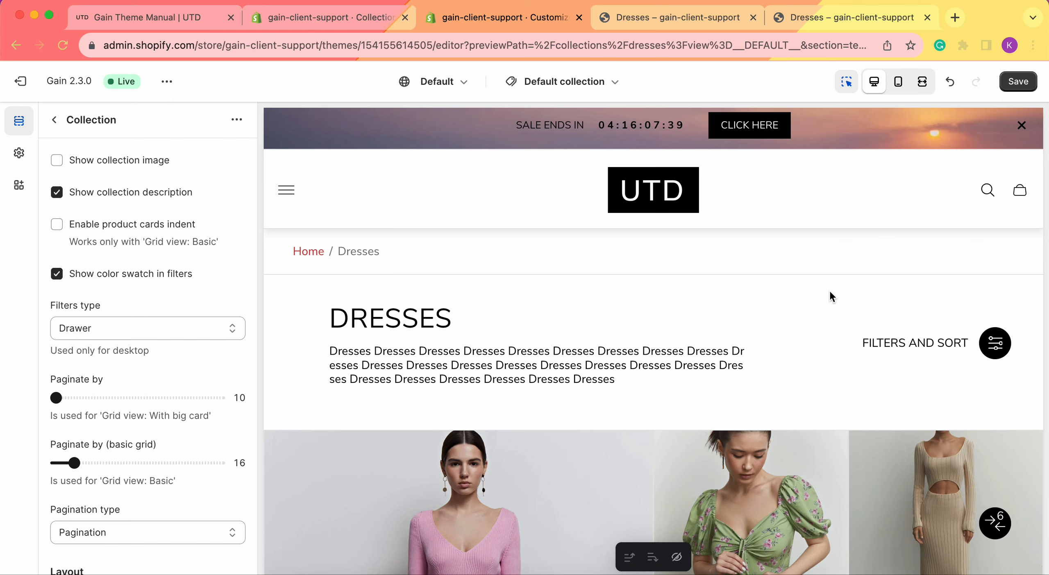
# - Review the title, description and image fields of the Dresses collection in the admin
pyautogui.click(334, 7)
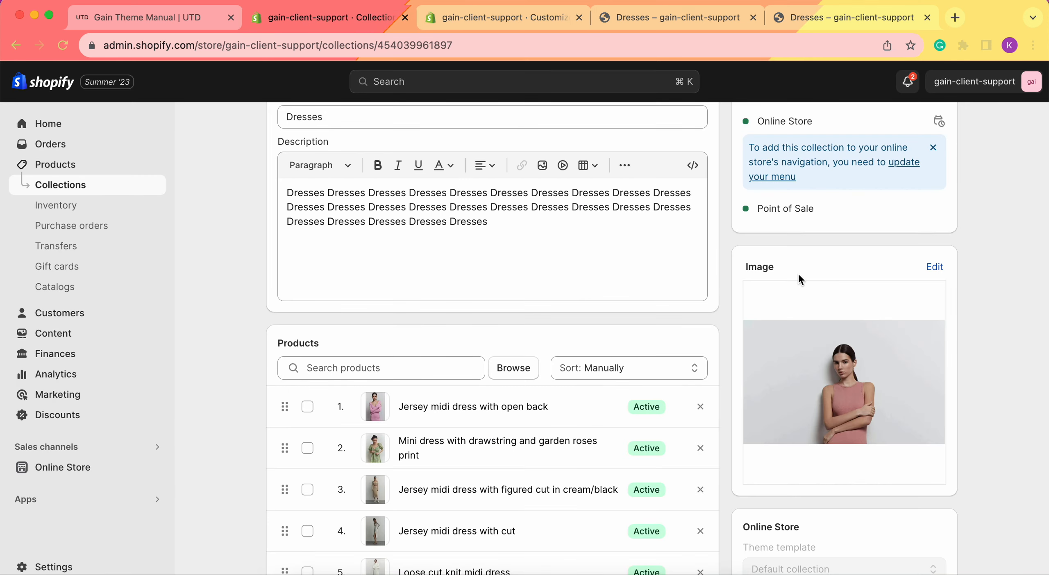
pyautogui.scroll(3, 804, 261)
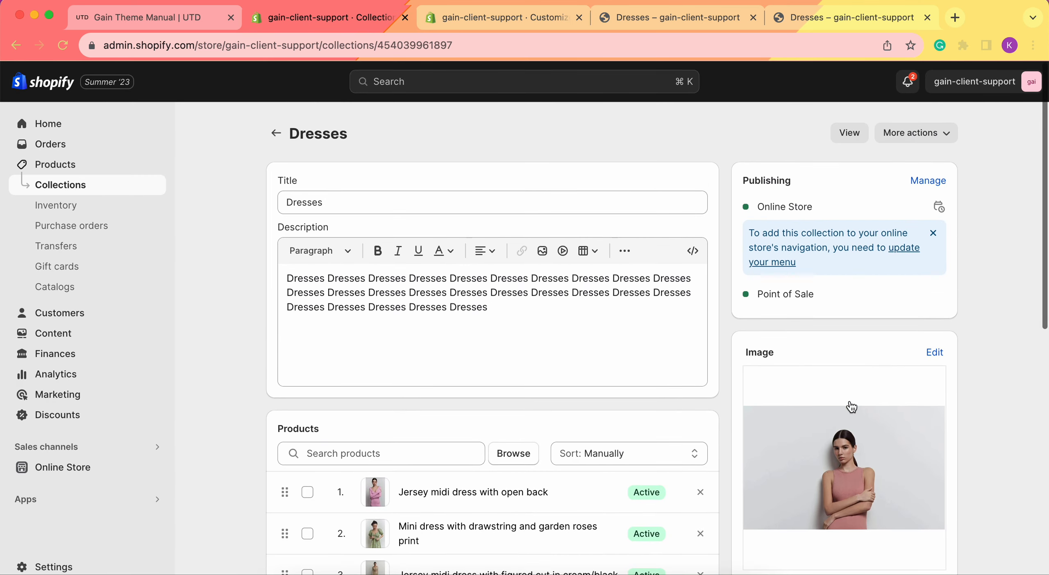
pyautogui.scroll(-2, 723, 323)
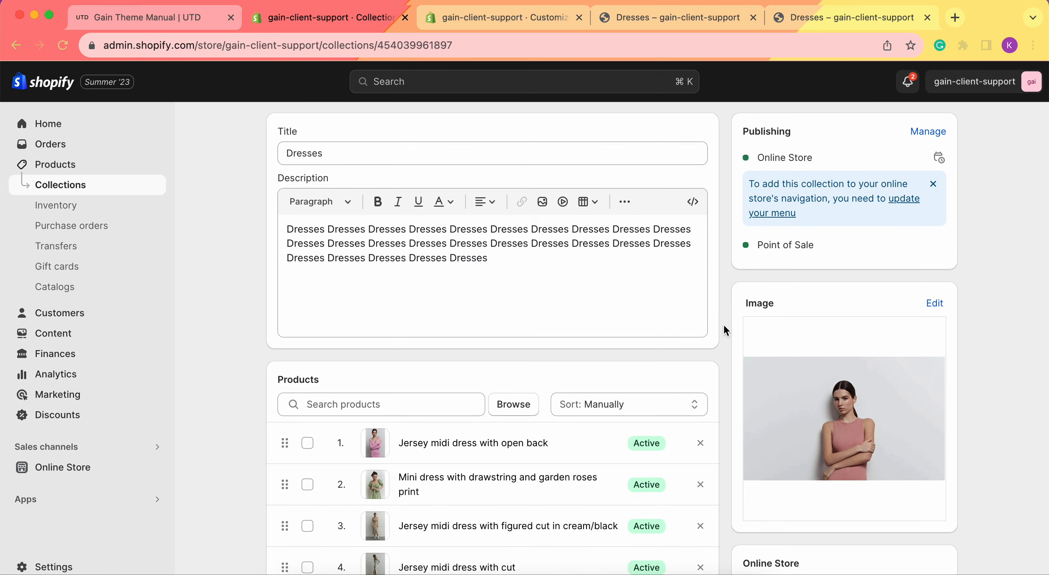
# - Show the collection image again in the theme editor and check the Dresses title and description below it
pyautogui.click(463, 14)
pyautogui.click(82, 168)
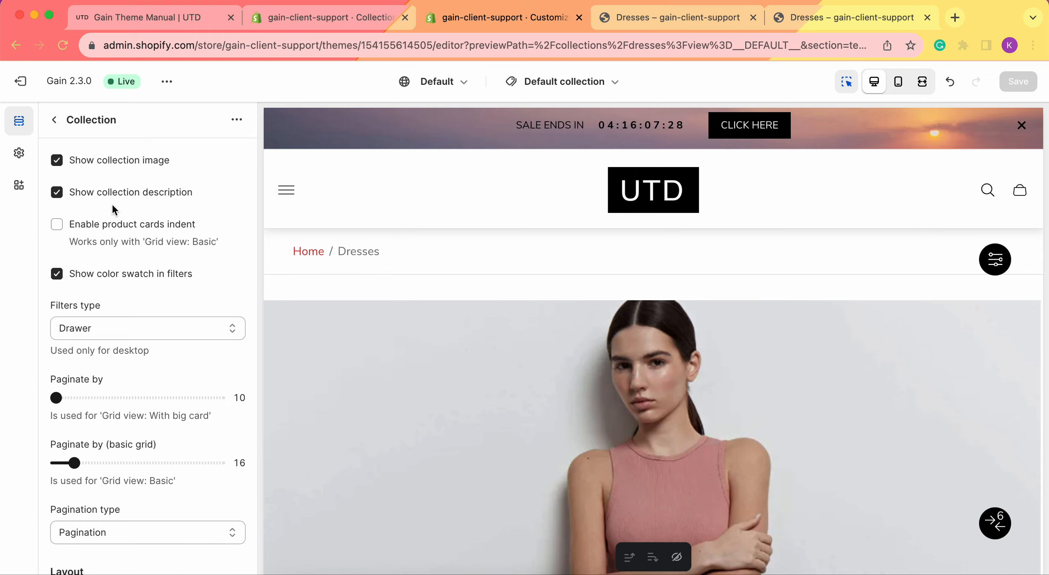
pyautogui.scroll(-5, 385, 259)
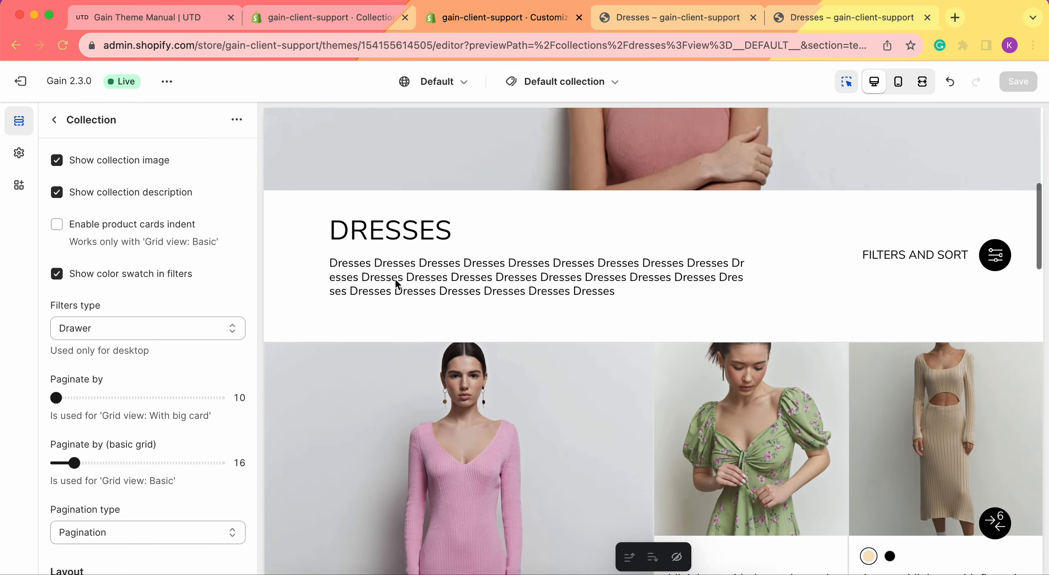
# - Check the Dresses description in the admin and turn the template's collection description off and back on
pyautogui.click(349, 23)
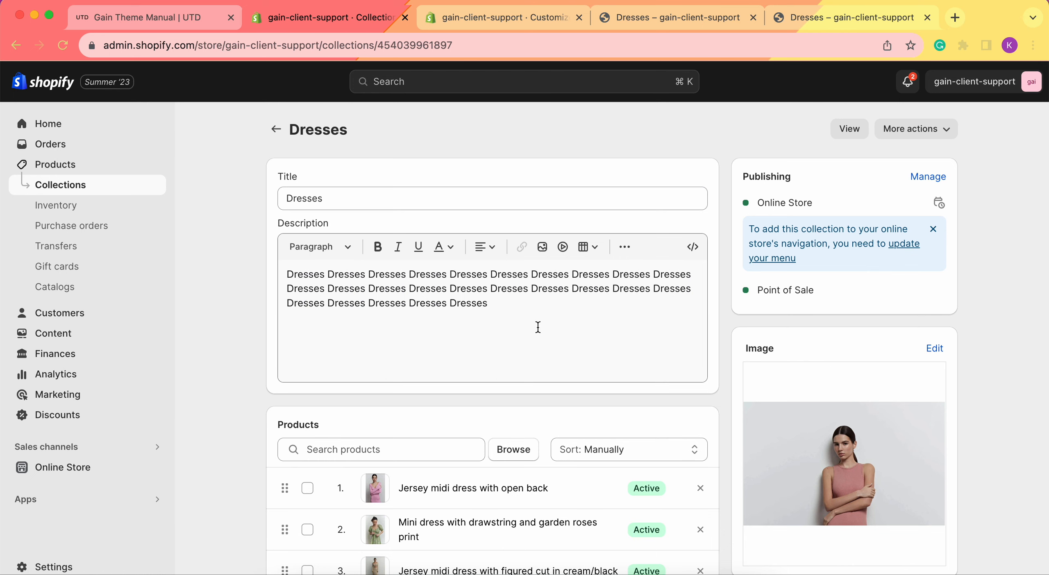
pyautogui.click(506, 16)
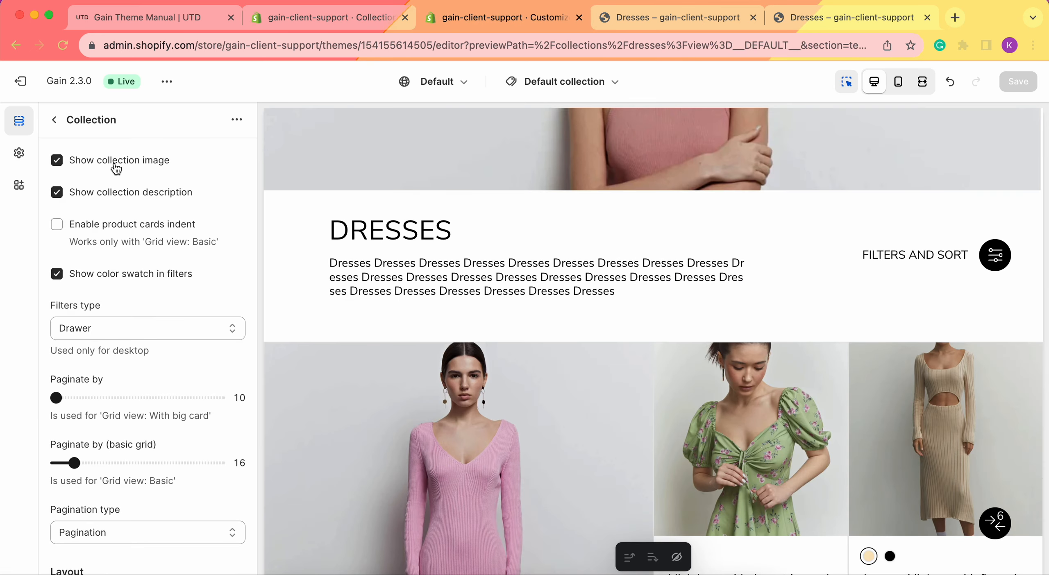
pyautogui.click(92, 196)
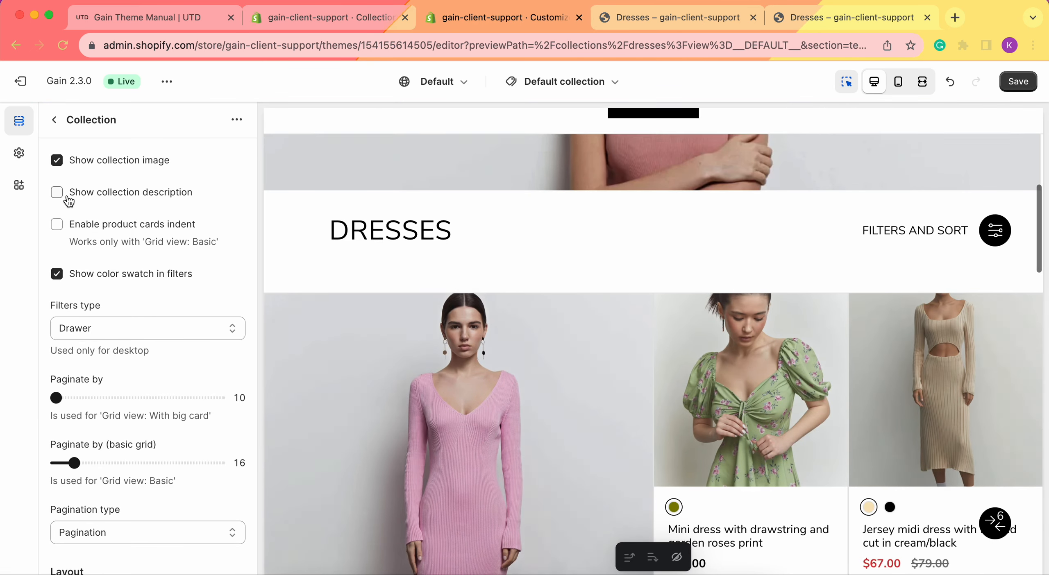
pyautogui.scroll(2, 423, 264)
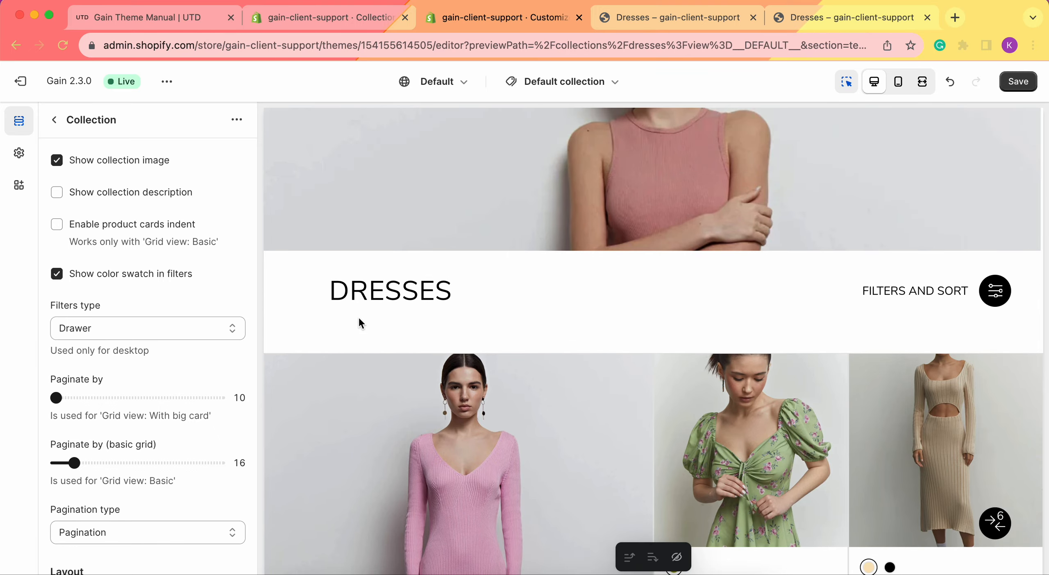
pyautogui.click(99, 193)
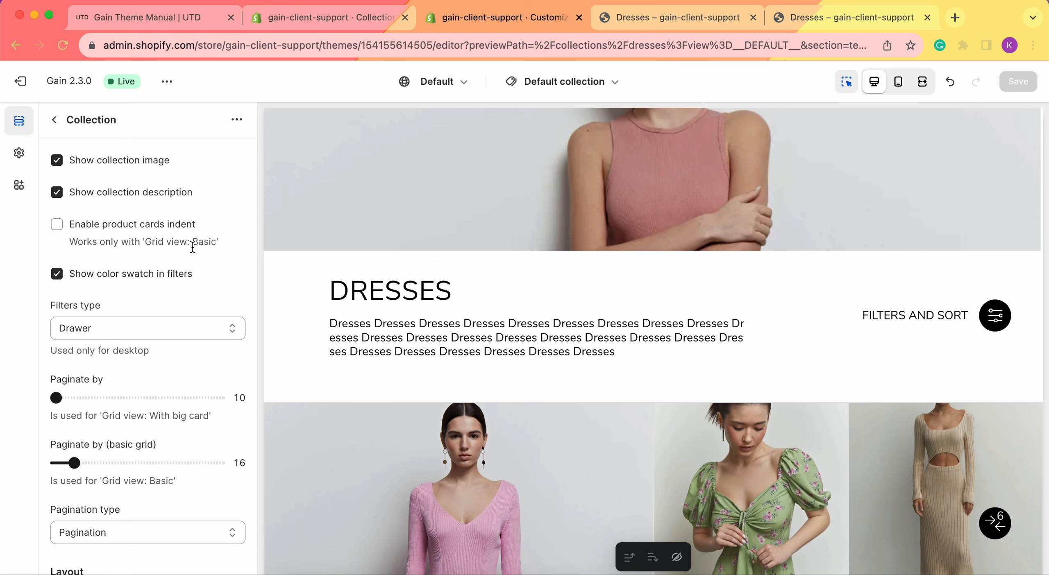
# - Look over the product grid with the big card, set the Grid view to Basic and check the new layout
pyautogui.scroll(-7, 582, 335)
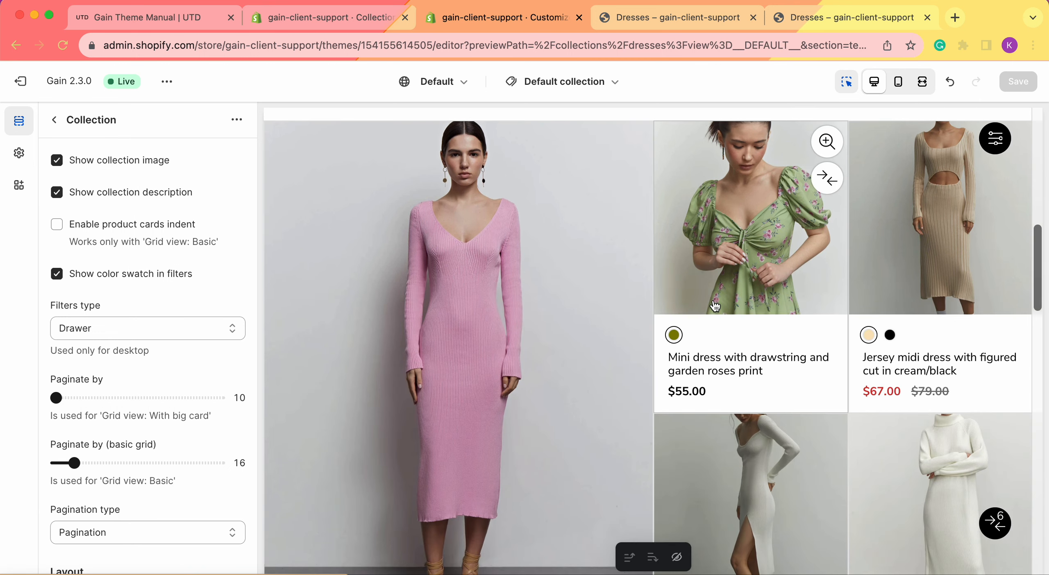
pyautogui.scroll(1, 564, 239)
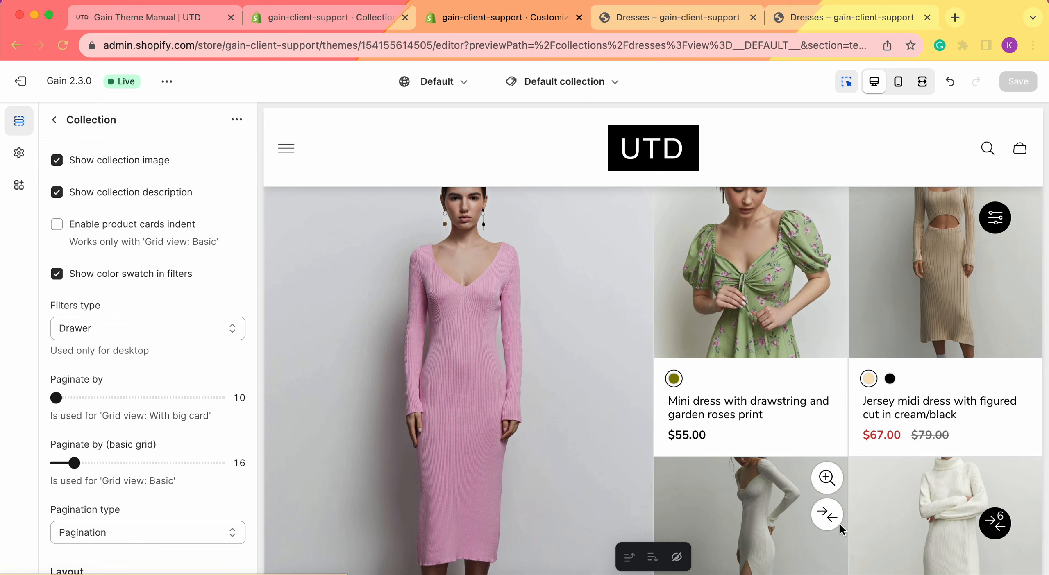
pyautogui.scroll(-2, 568, 299)
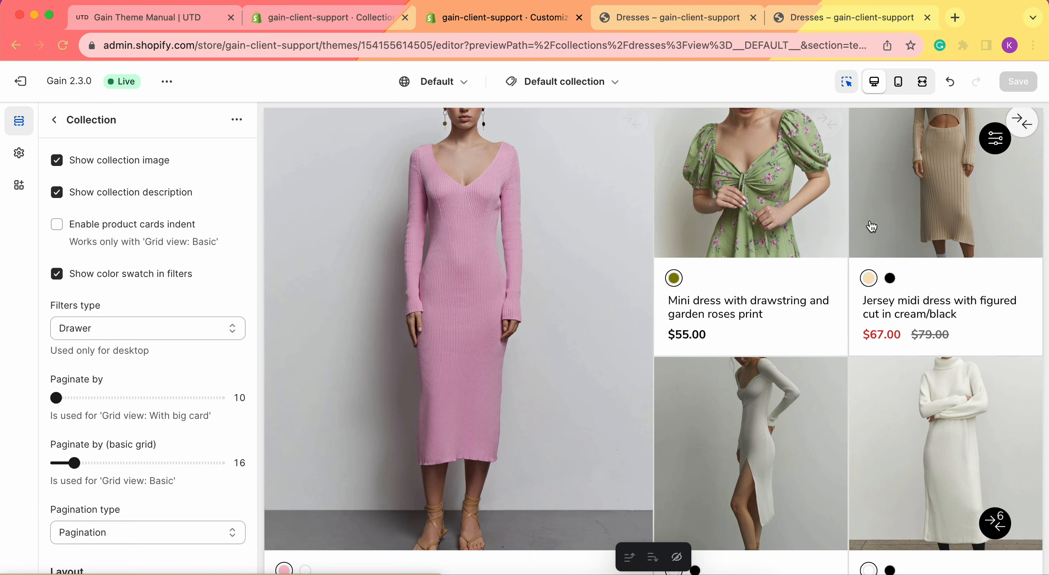
pyautogui.scroll(2, 871, 227)
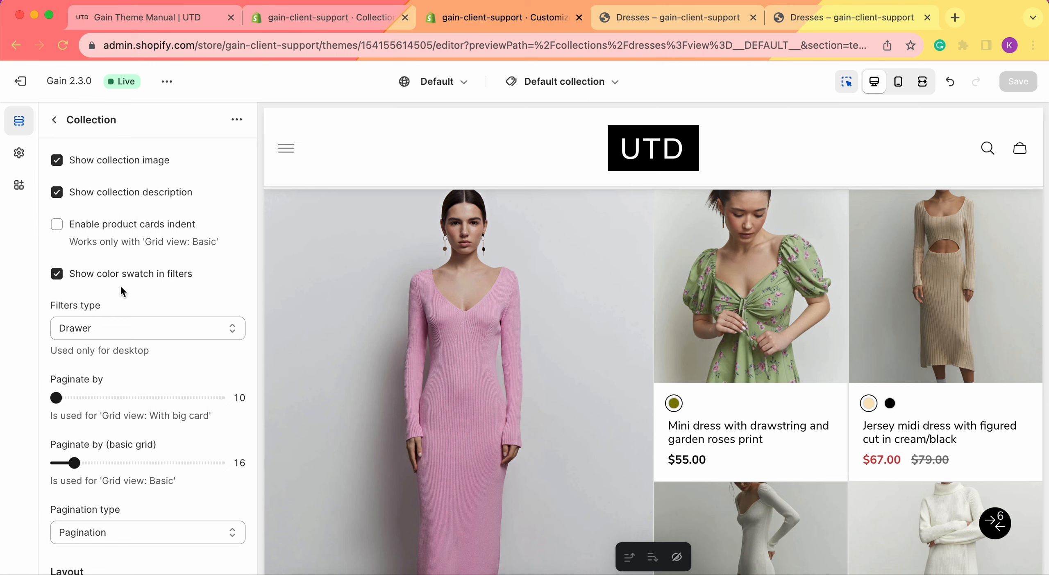
pyautogui.scroll(-6, 122, 292)
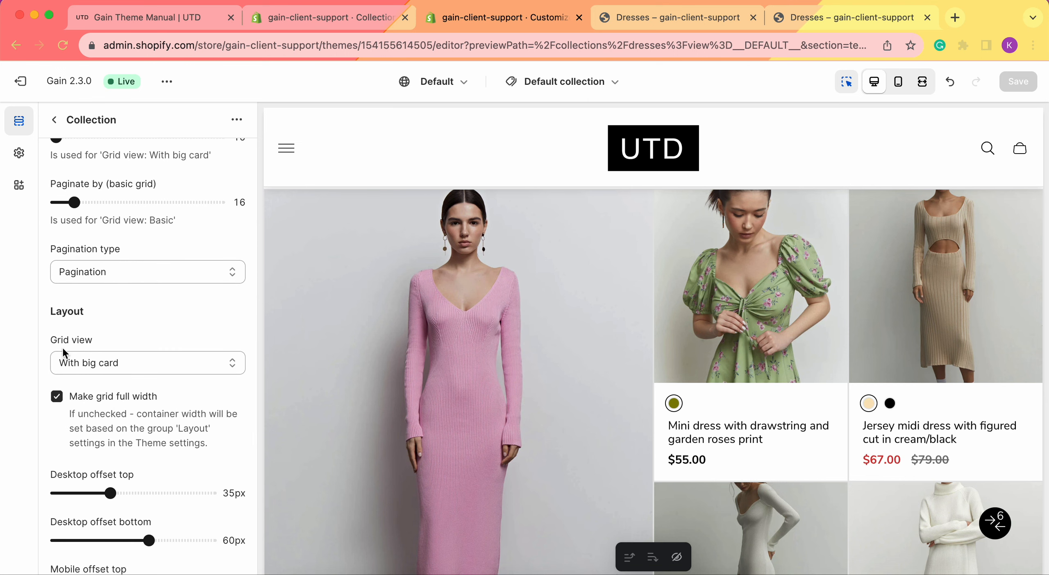
pyautogui.click(97, 368)
pyautogui.click(103, 348)
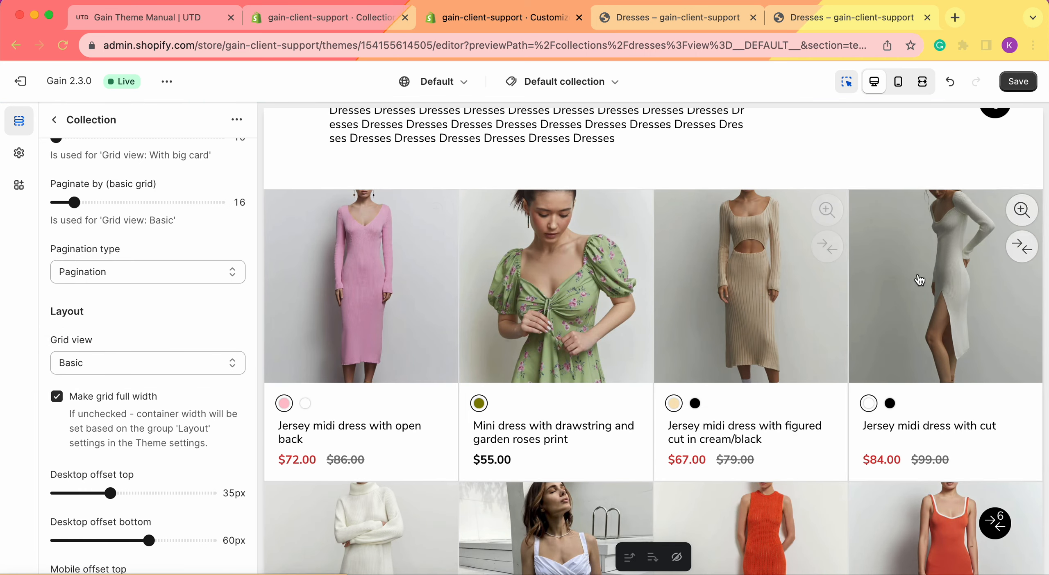
pyautogui.scroll(-3, 499, 320)
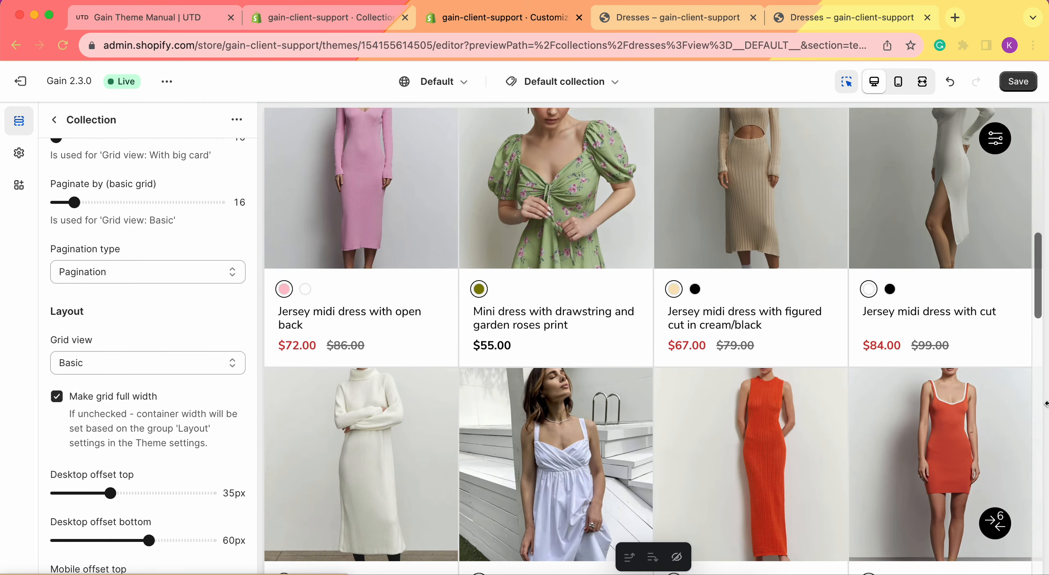
# - Enable the product cards indent for the basic grid in the Collection section
pyautogui.scroll(5, 872, 335)
pyautogui.scroll(6, 146, 304)
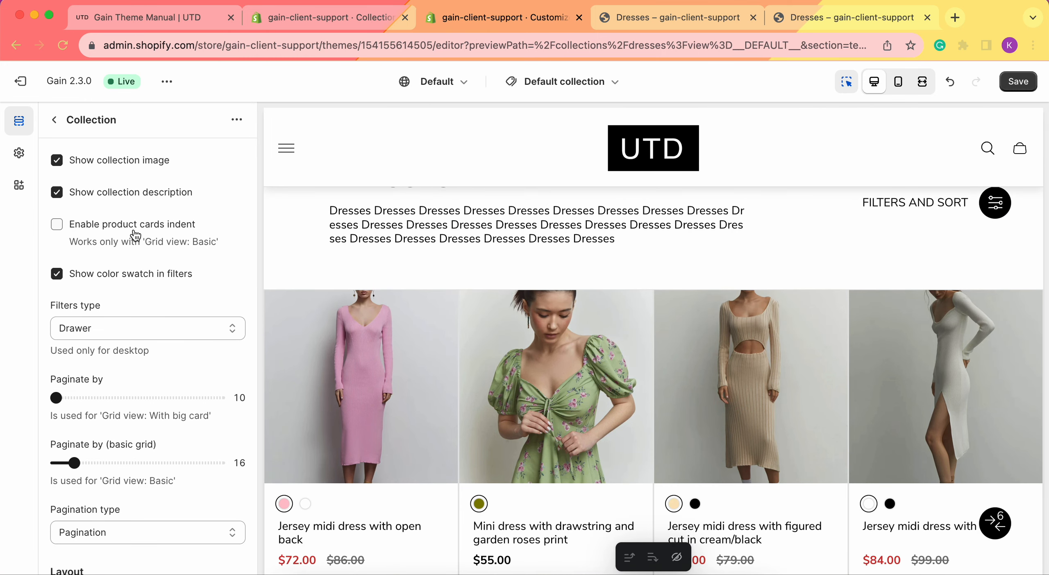
pyautogui.moveTo(458, 360)
pyautogui.click(118, 231)
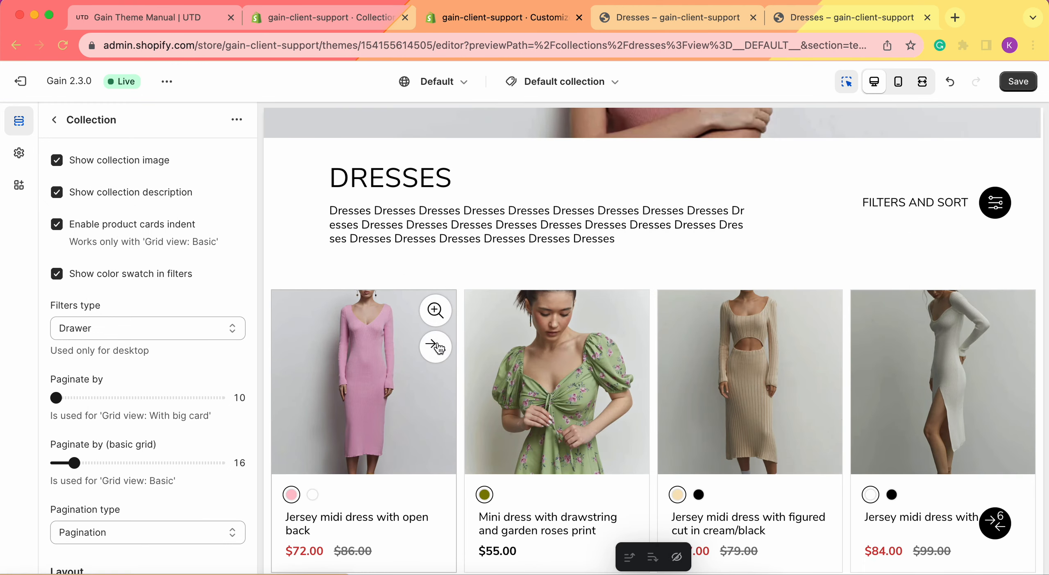
# - Look over the indented product cards in the basic grid of the Dresses preview
pyautogui.moveTo(645, 391)
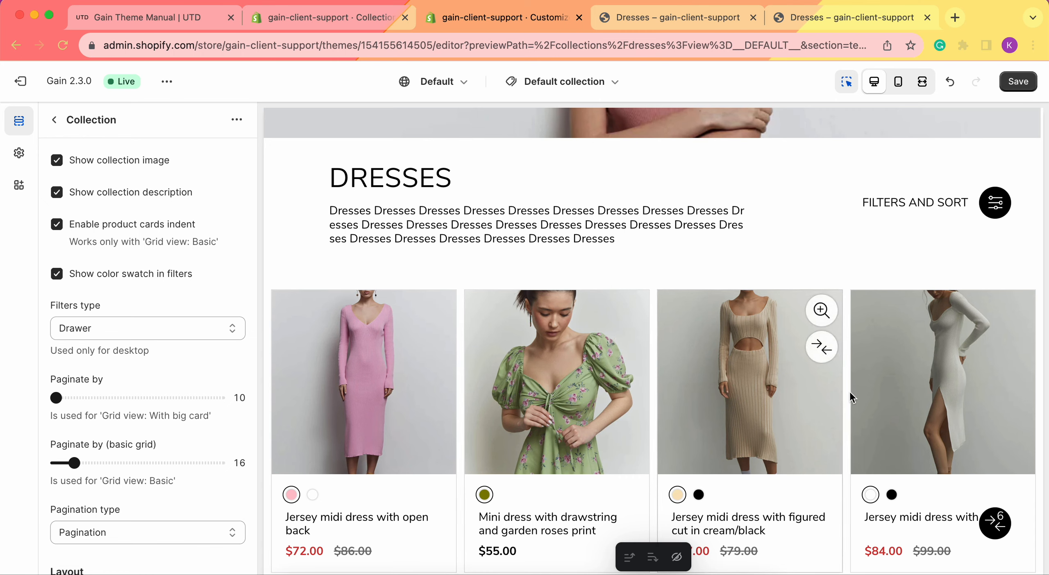
pyautogui.scroll(-7, 847, 394)
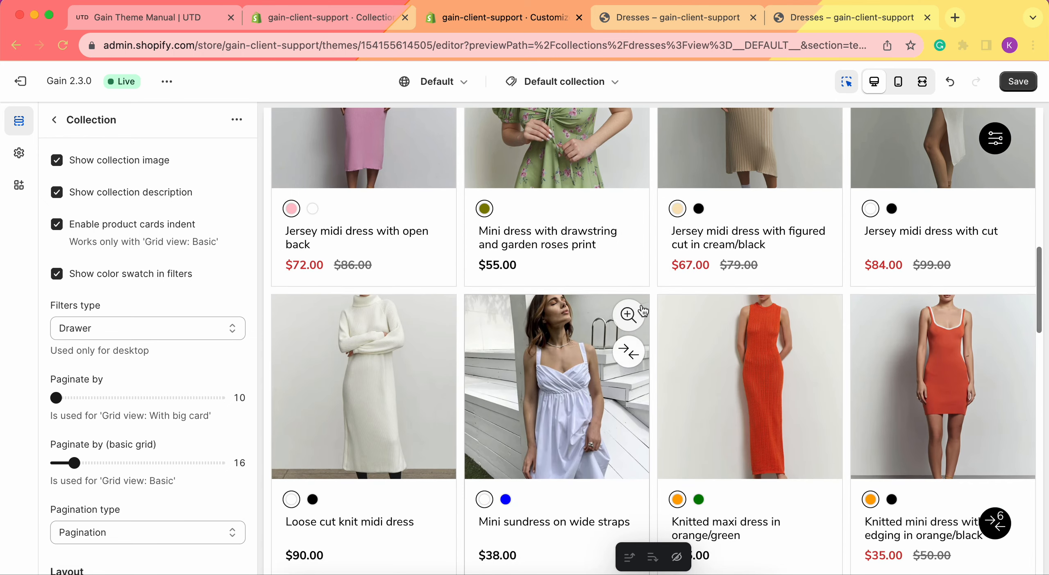
pyautogui.scroll(-6, 446, 373)
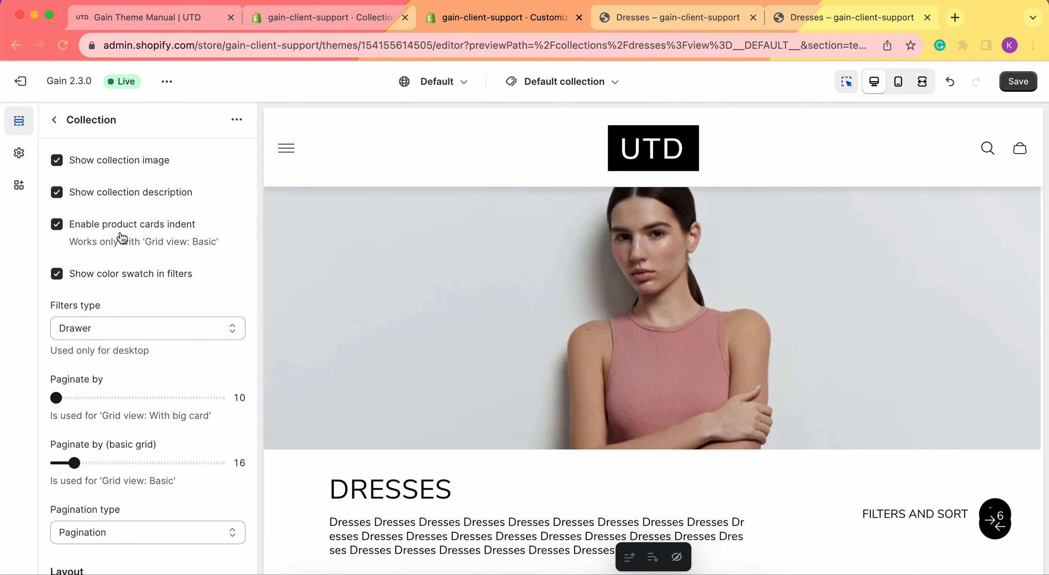
# - Set the Grid view back to With big card and turn off the product cards indent in the Collection section
pyautogui.scroll(-8, 122, 287)
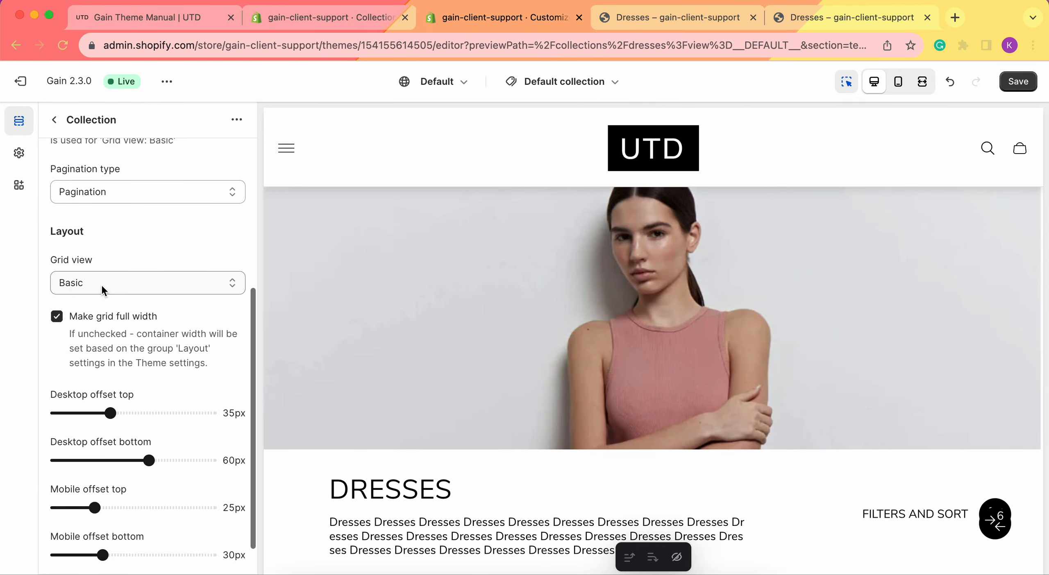
pyautogui.click(101, 283)
pyautogui.click(102, 300)
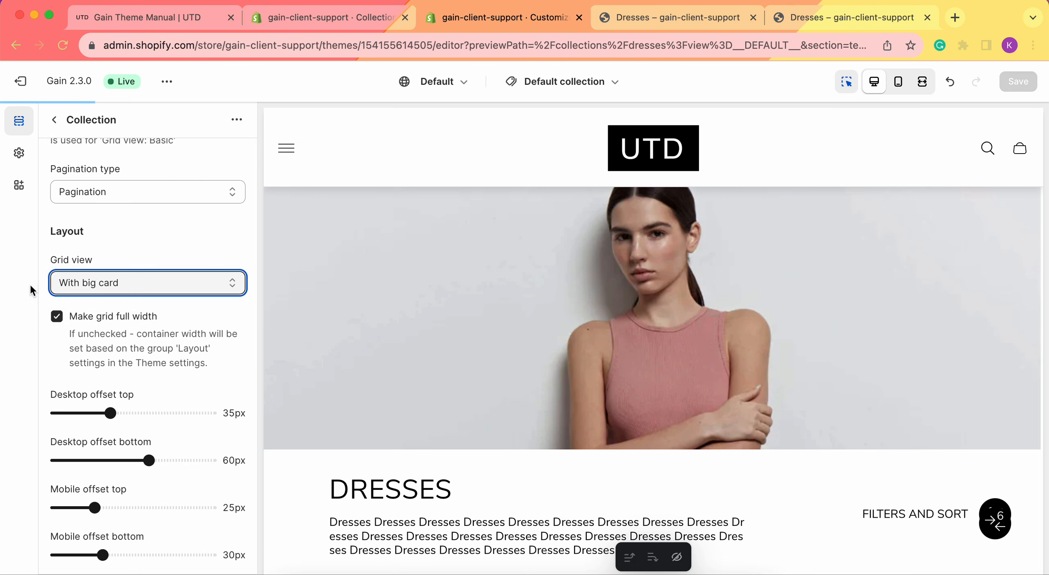
pyautogui.scroll(8, 142, 262)
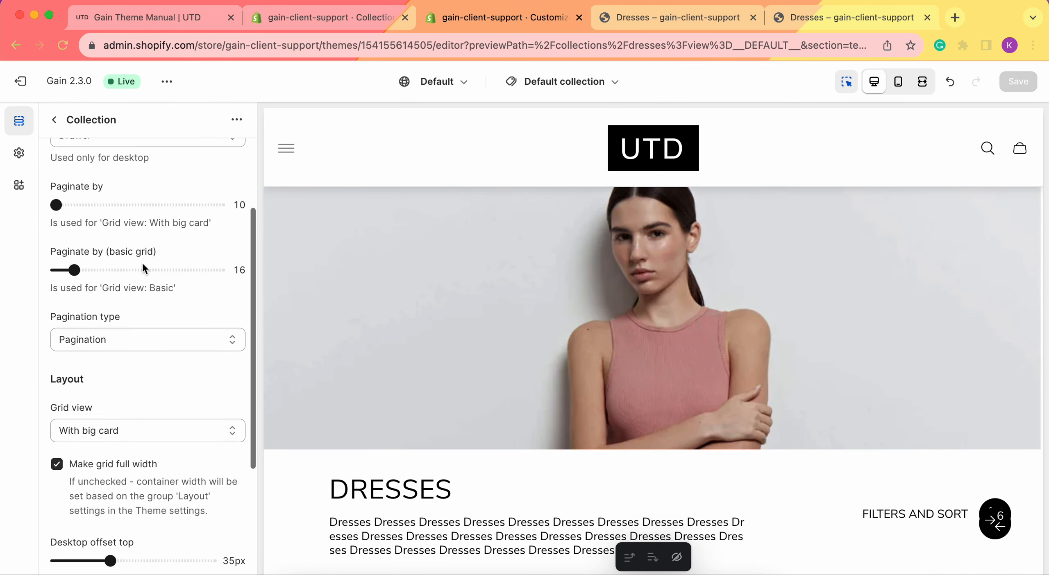
pyautogui.scroll(-1, 142, 262)
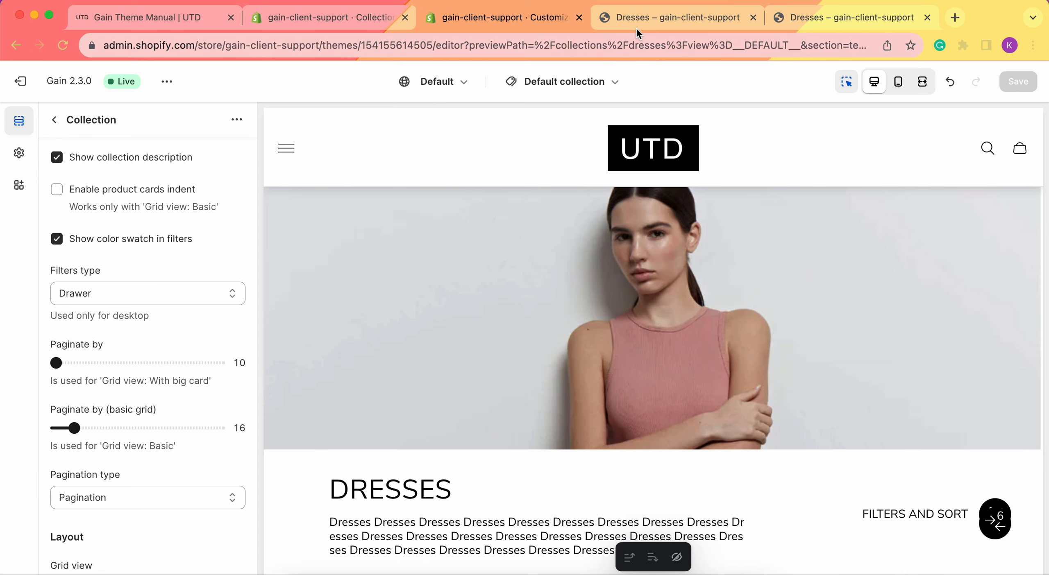
# - Examine the color swatches in the Filters and sort drawer of the storefront Dresses page
pyautogui.click(647, 22)
pyautogui.scroll(5, 726, 277)
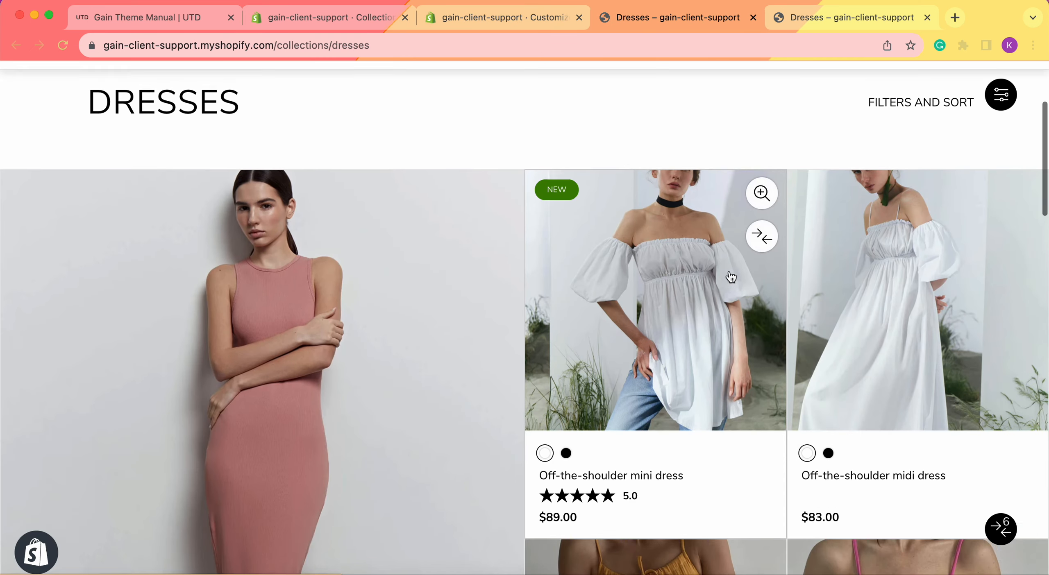
pyautogui.click(1000, 258)
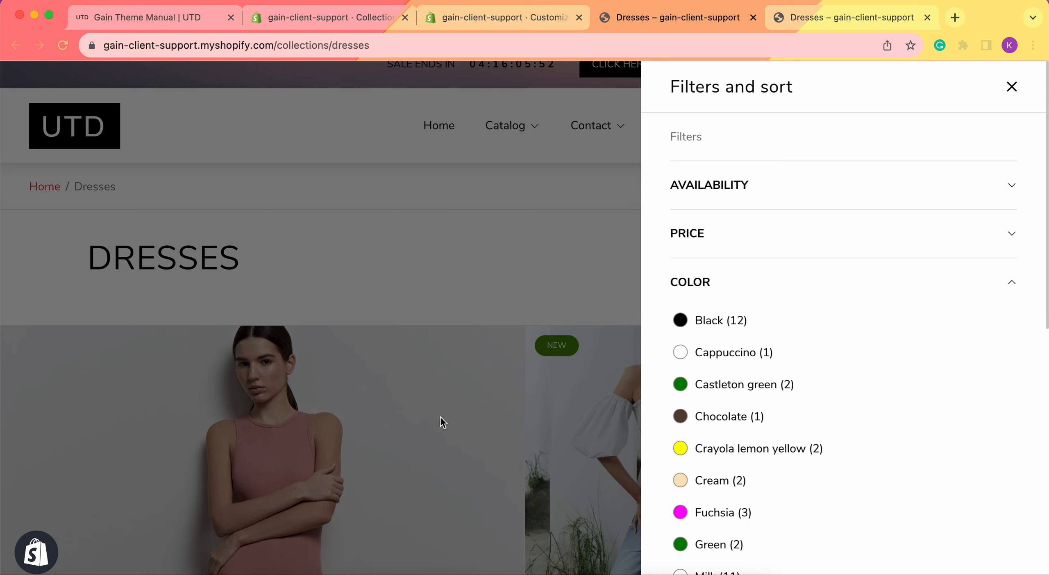
pyautogui.scroll(-2, 782, 364)
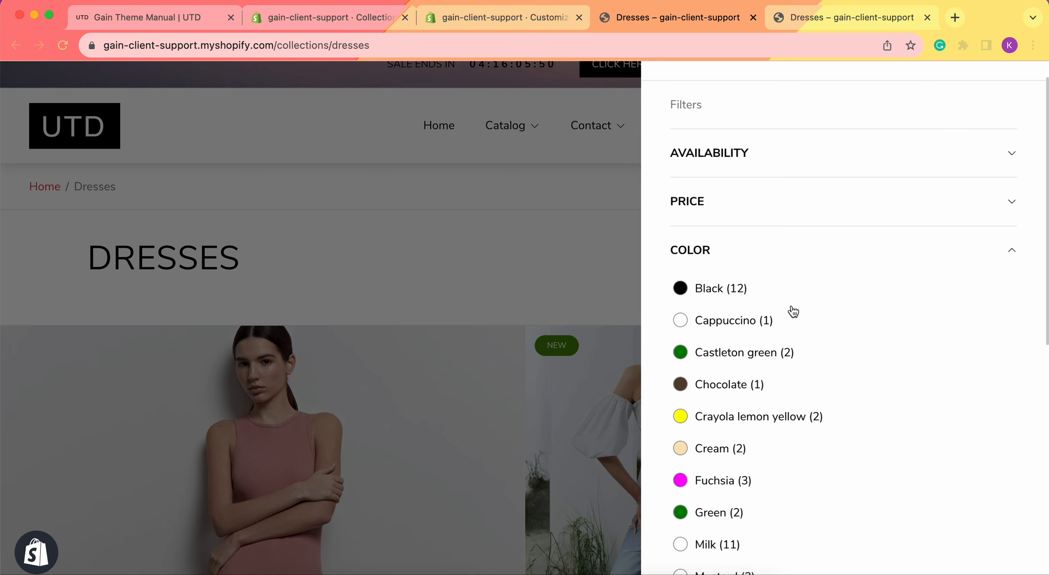
pyautogui.scroll(-3, 722, 253)
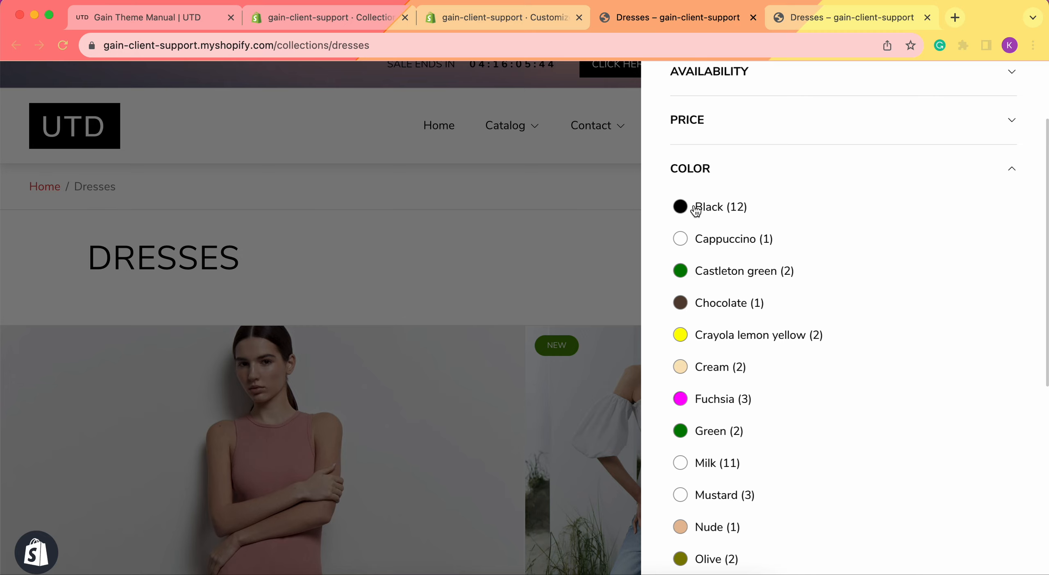
# - Turn off the color swatches in filters and check the Color filter in the second storefront Dresses page
pyautogui.click(516, 24)
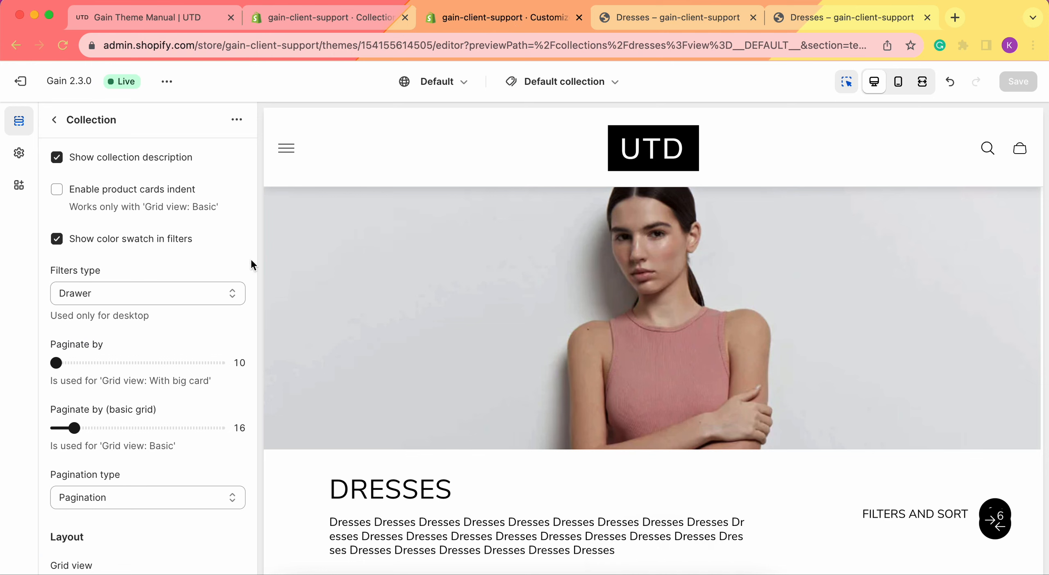
pyautogui.click(103, 242)
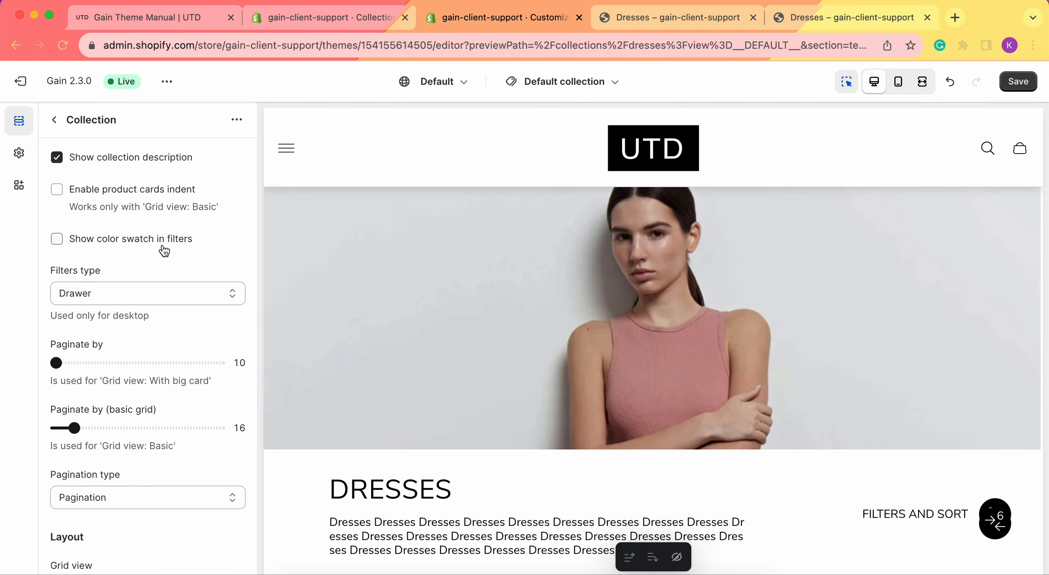
pyautogui.click(867, 16)
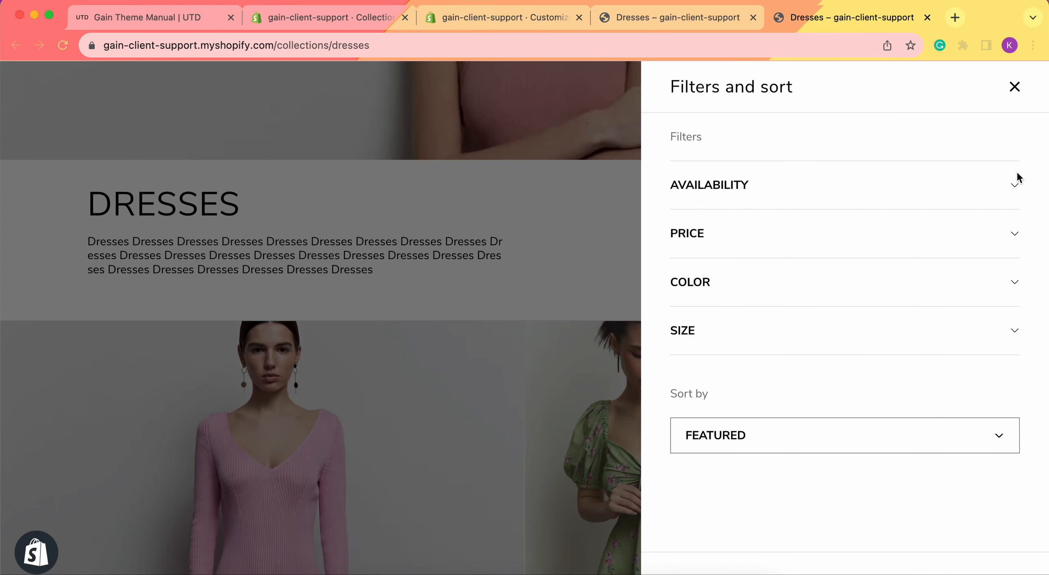
pyautogui.click(1010, 99)
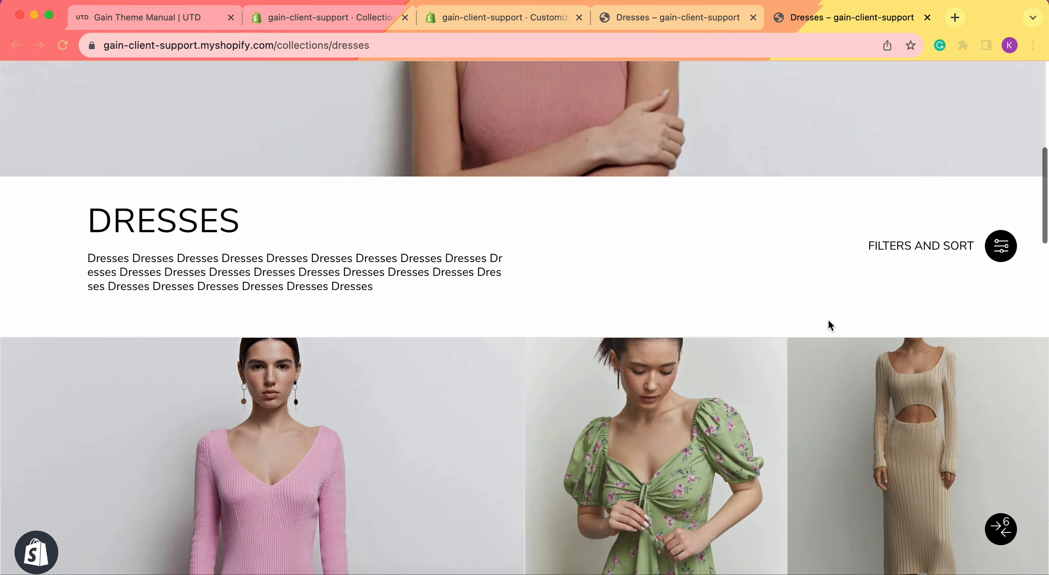
pyautogui.click(1003, 255)
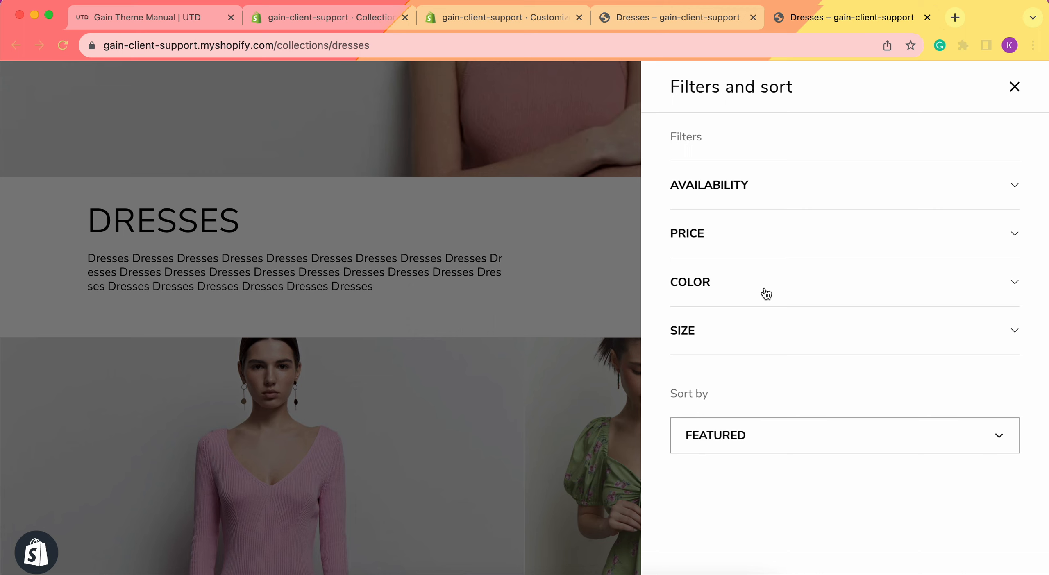
pyautogui.click(766, 293)
pyautogui.scroll(-5, 763, 293)
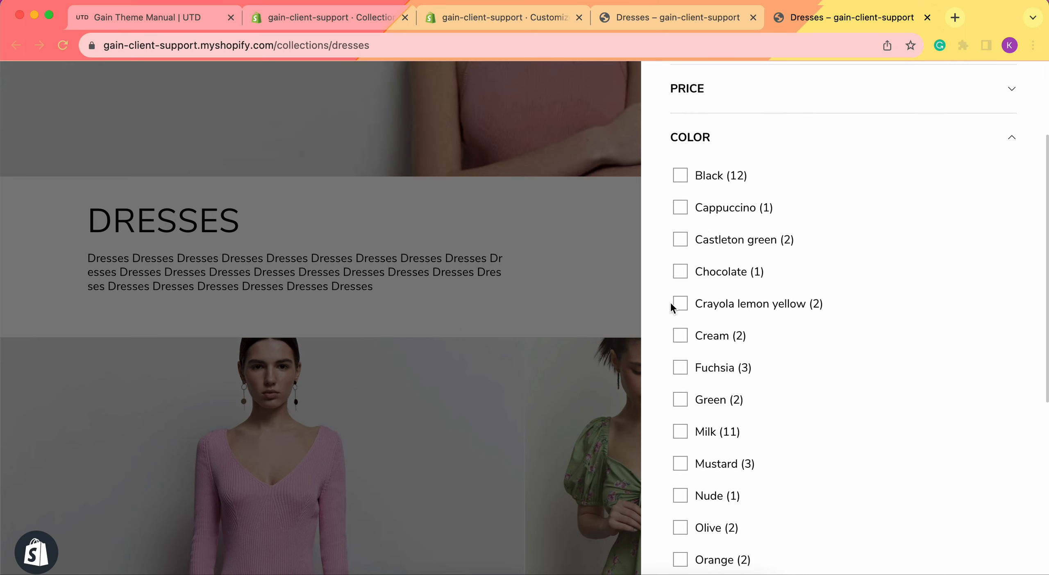
pyautogui.scroll(2, 678, 341)
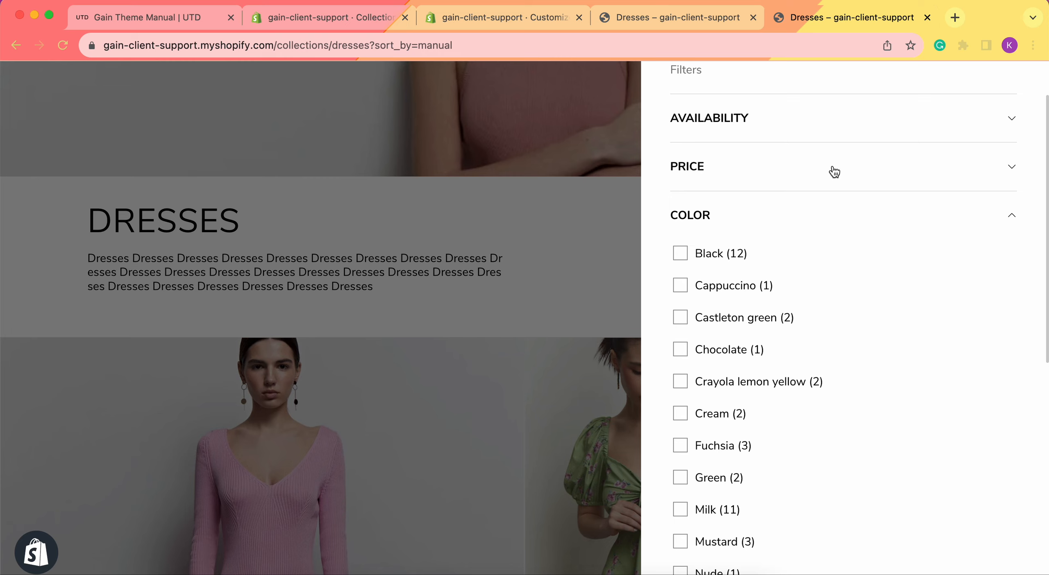
# - Show color swatches in filters again in the Collection section and save the template
pyautogui.click(510, 17)
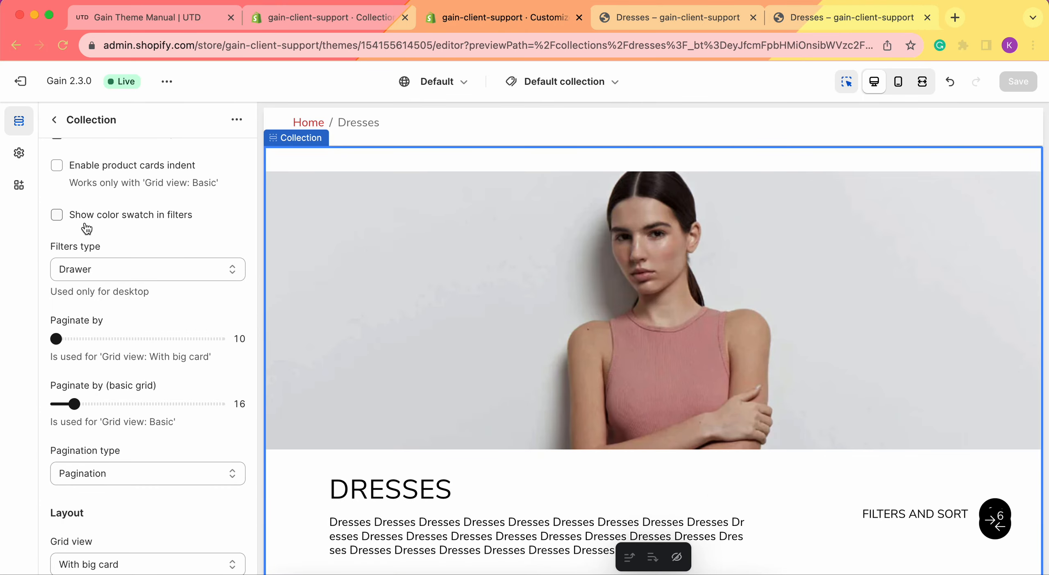
pyautogui.click(57, 214)
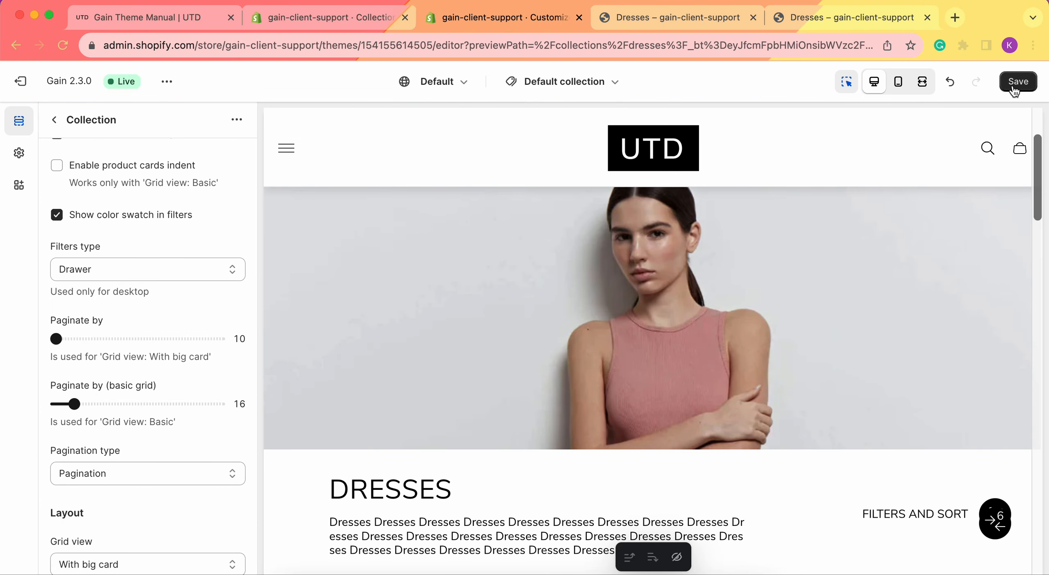
pyautogui.click(1014, 84)
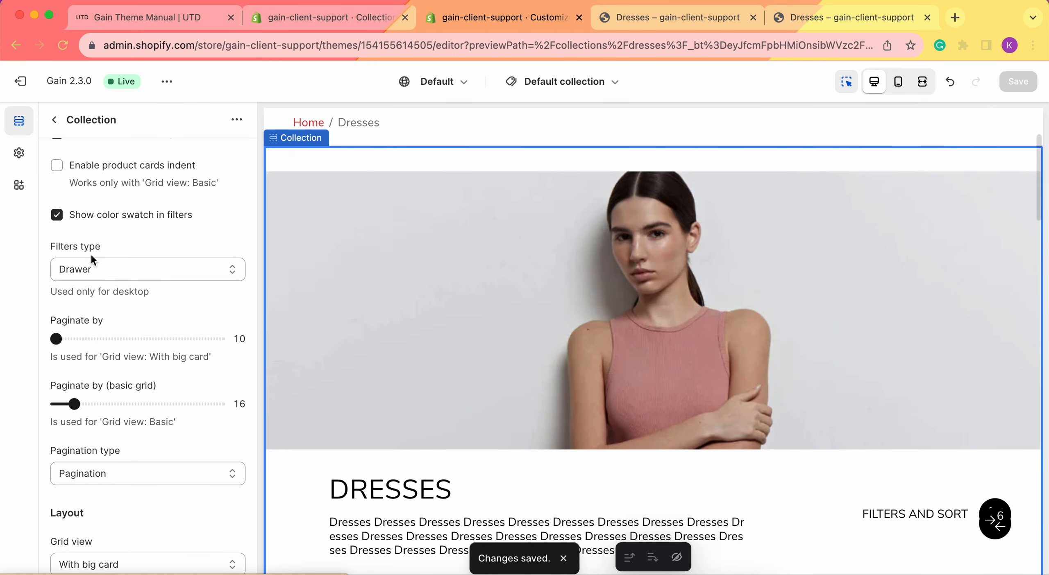
# - Set the Filters type to Sidebar in the Collection section and save the template
pyautogui.scroll(-1, 74, 246)
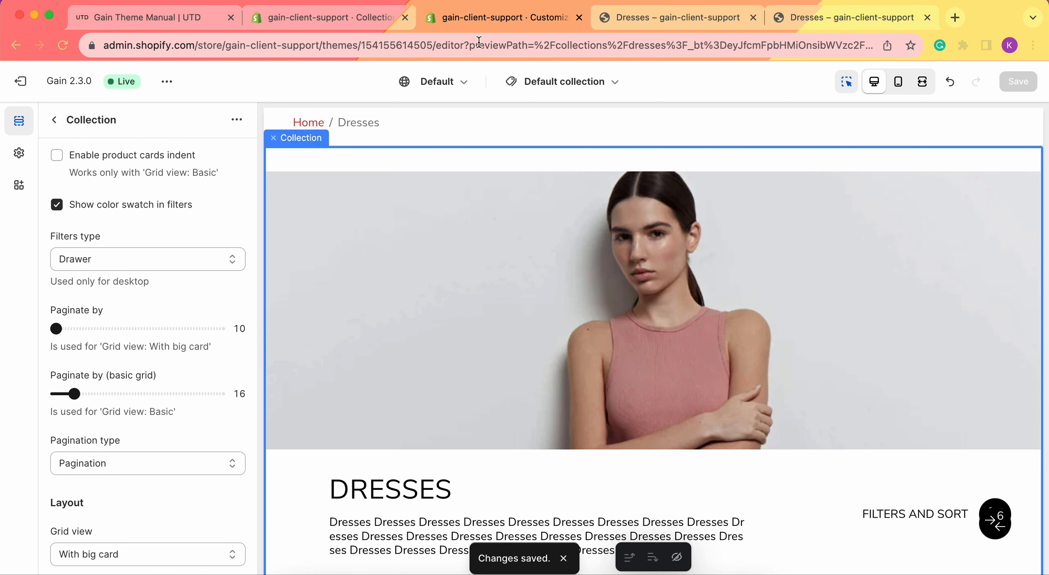
pyautogui.click(815, 24)
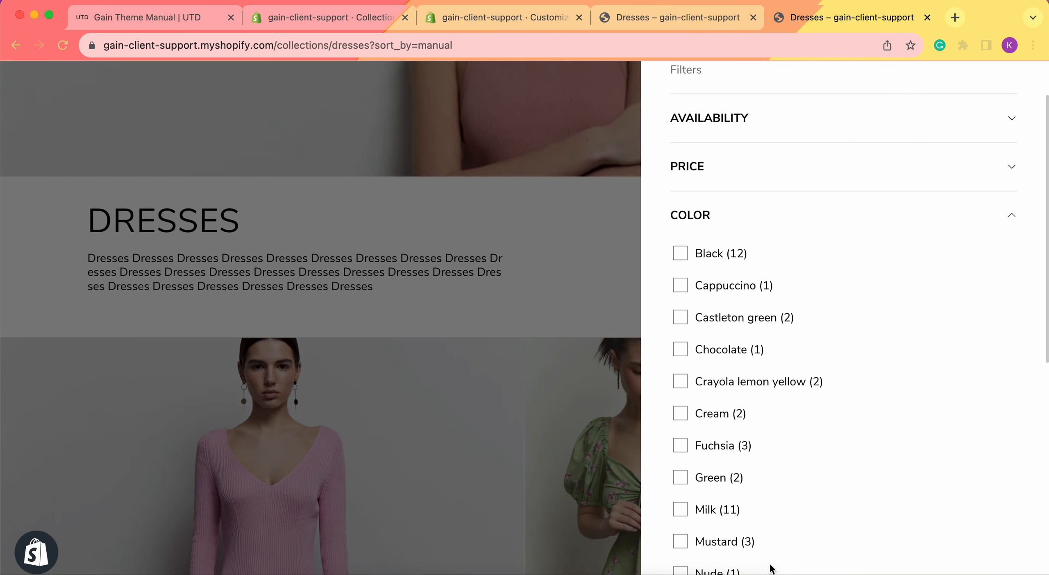
pyautogui.click(503, 17)
pyautogui.click(138, 256)
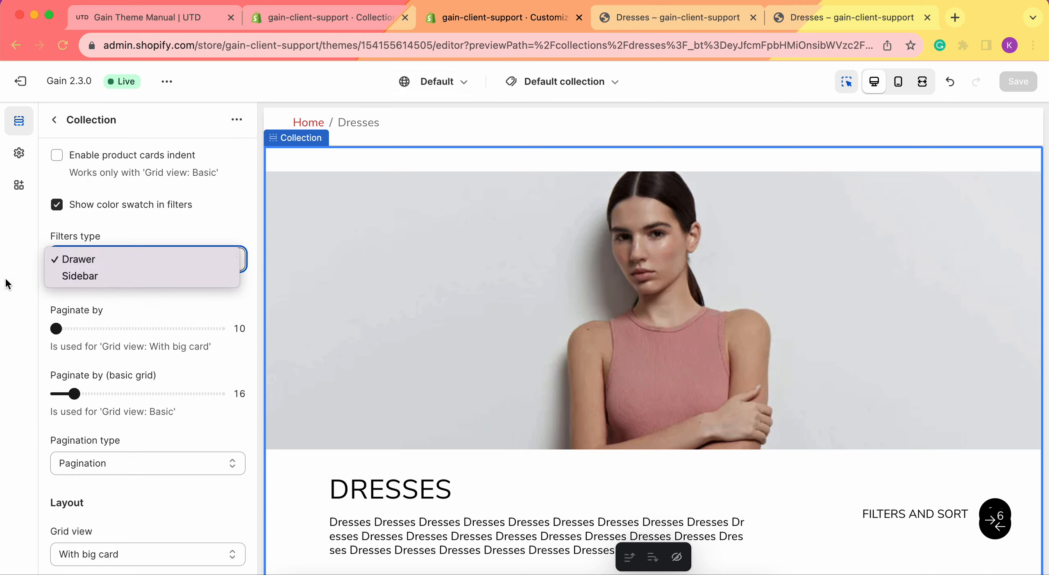
pyautogui.click(7, 282)
pyautogui.click(154, 258)
pyautogui.click(121, 276)
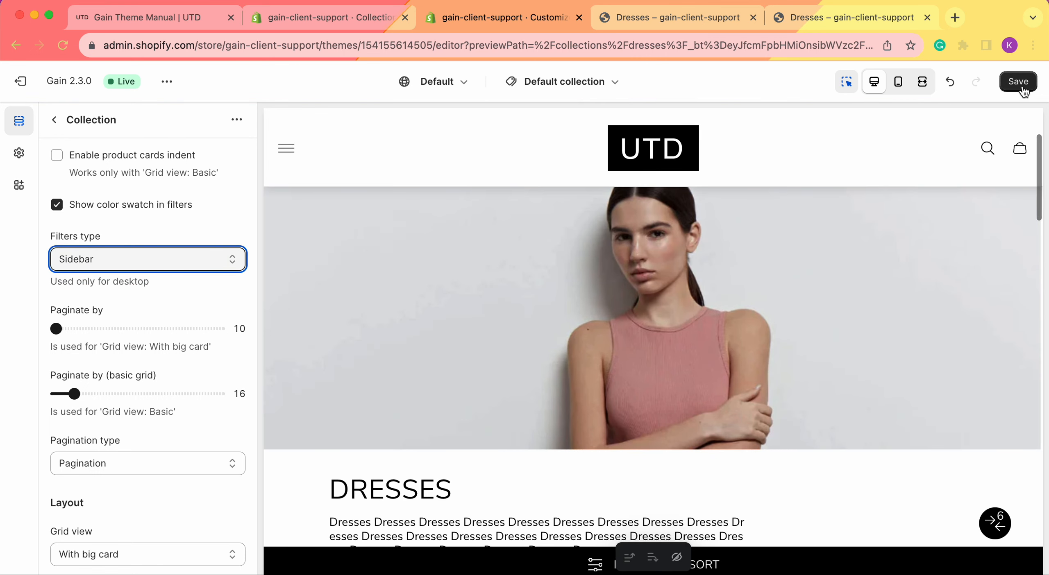
pyautogui.click(1023, 90)
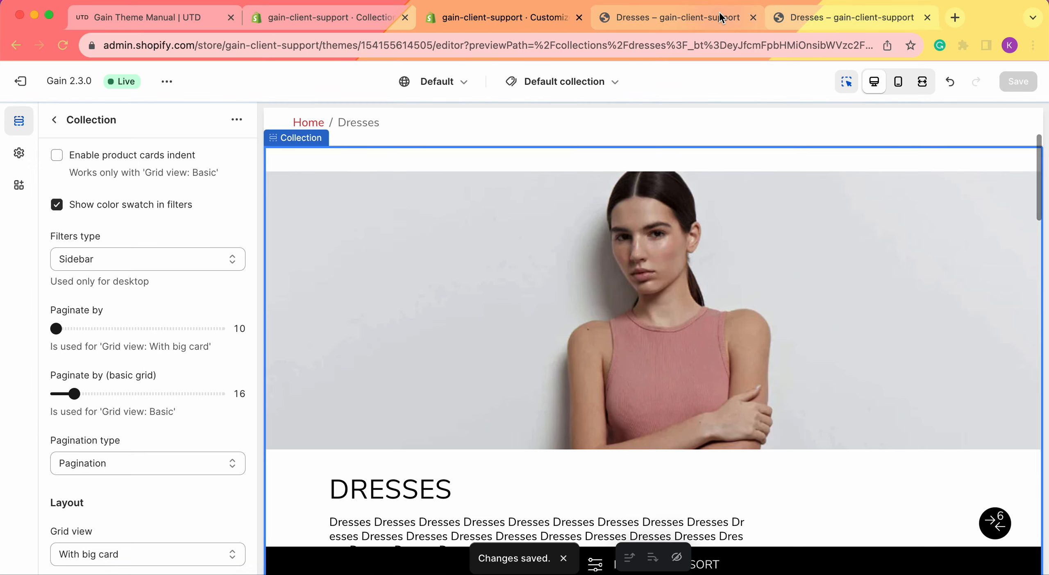
# - Reload the first storefront Dresses page and look over the filters sidebar beside the product grid
pyautogui.click(721, 18)
pyautogui.click(1020, 94)
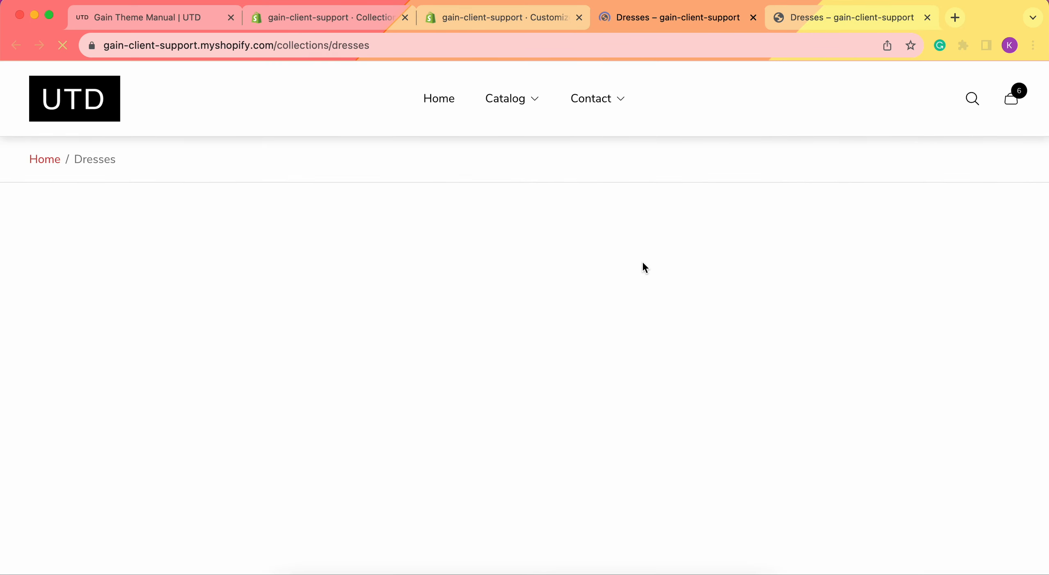
pyautogui.scroll(-6, 643, 261)
pyautogui.scroll(-6, 642, 266)
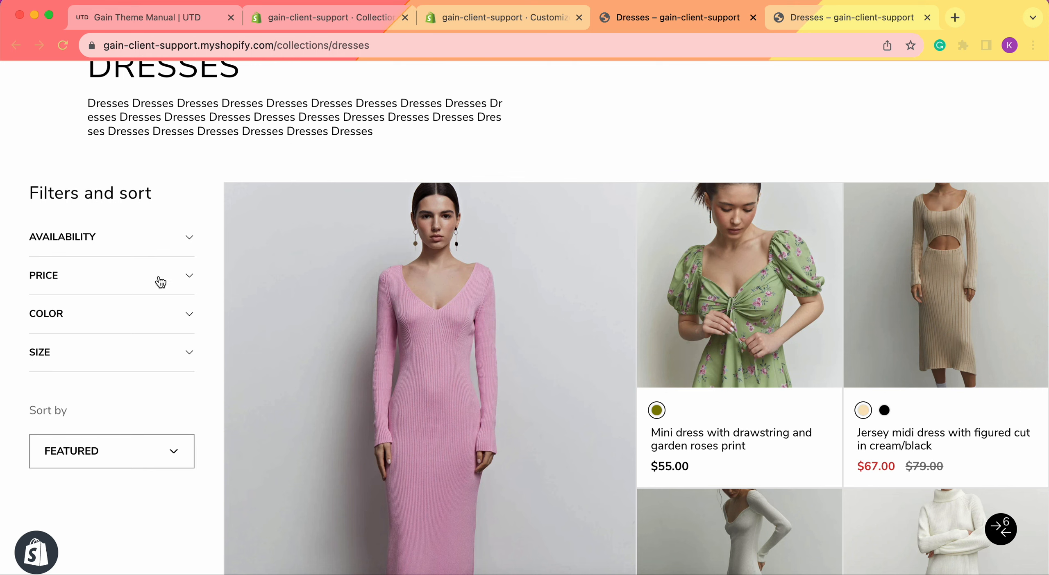
pyautogui.scroll(3, 912, 177)
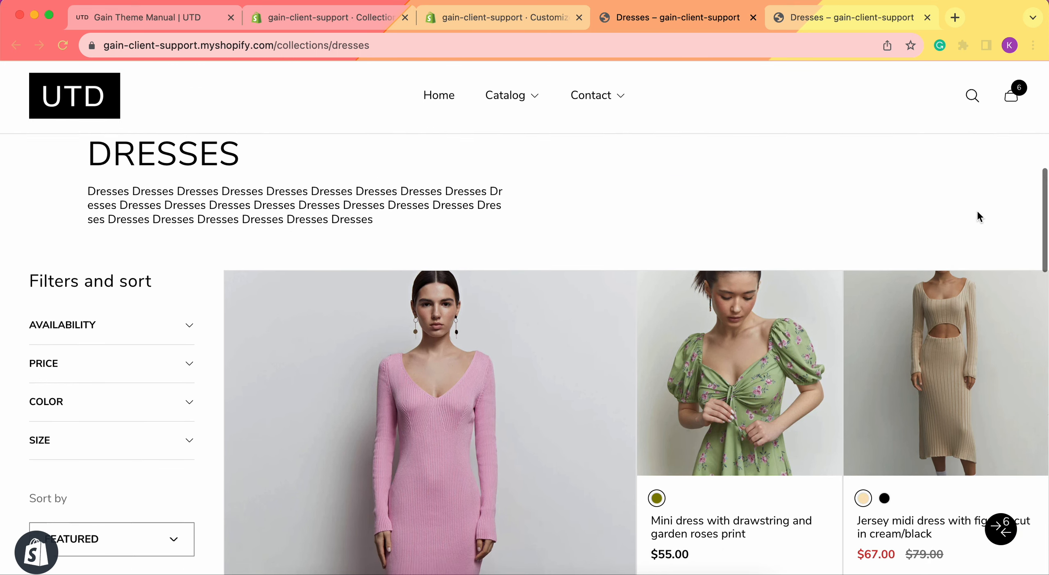
pyautogui.scroll(-3, 976, 218)
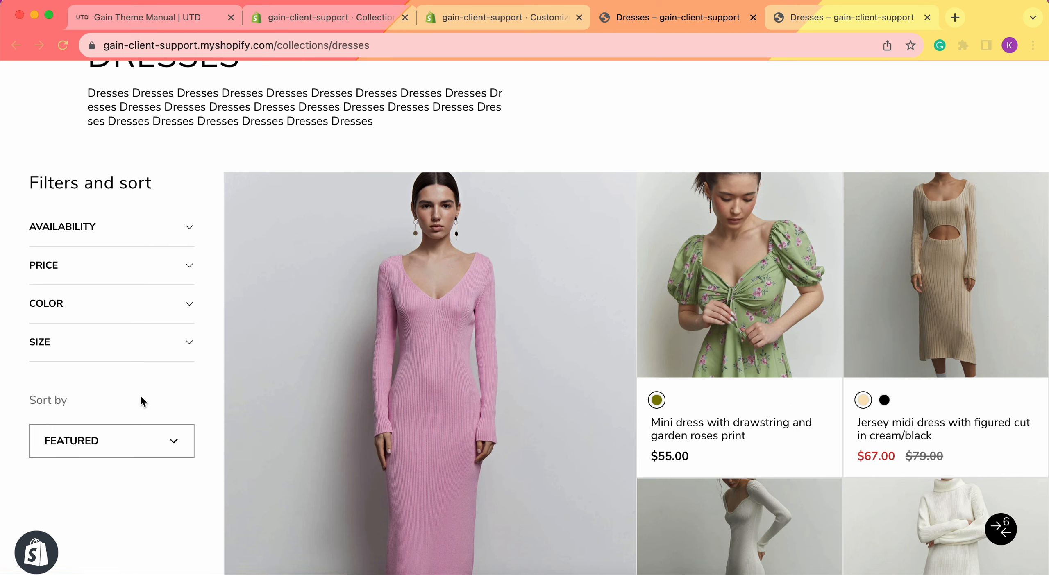
# - Expand the Size, Color, Price and Availability filters in the sidebar, and collapse Availability and Price again
pyautogui.click(135, 347)
pyautogui.click(124, 304)
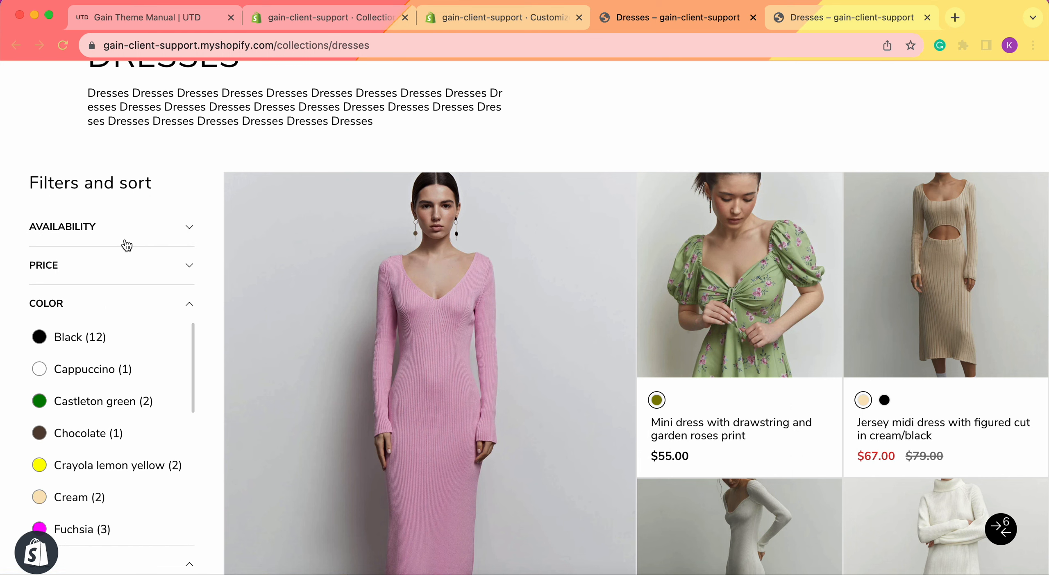
pyautogui.click(117, 278)
pyautogui.click(129, 241)
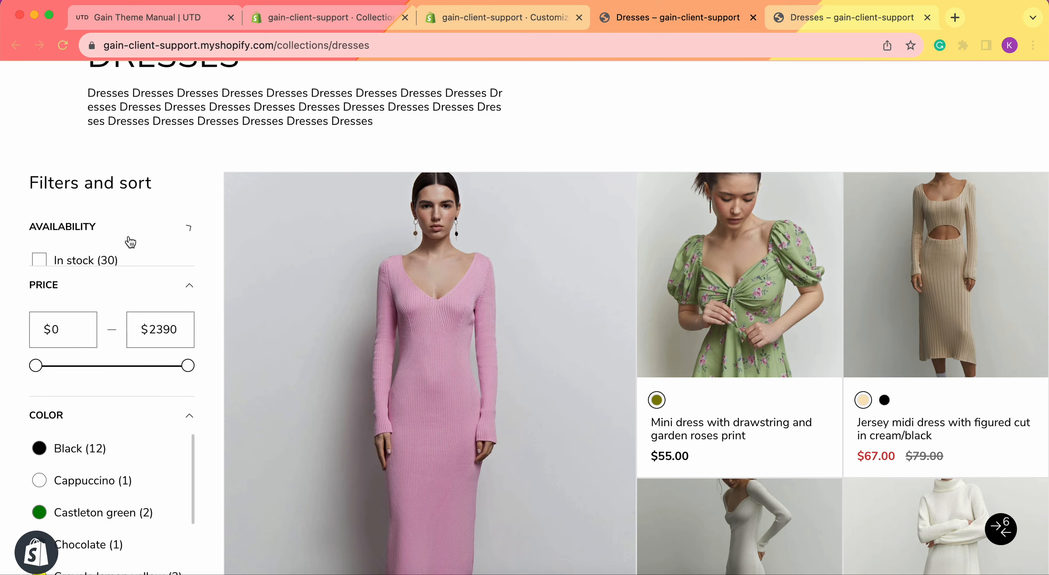
pyautogui.click(130, 241)
pyautogui.click(141, 268)
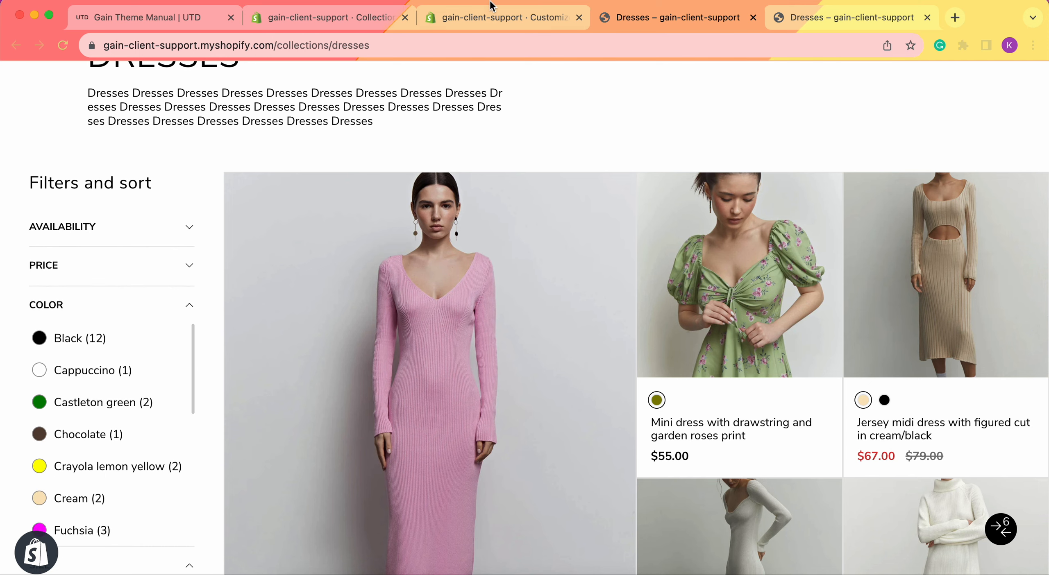
# - In the theme editor, set the Collection section's Filters type to Drawer and save the template
pyautogui.click(485, 15)
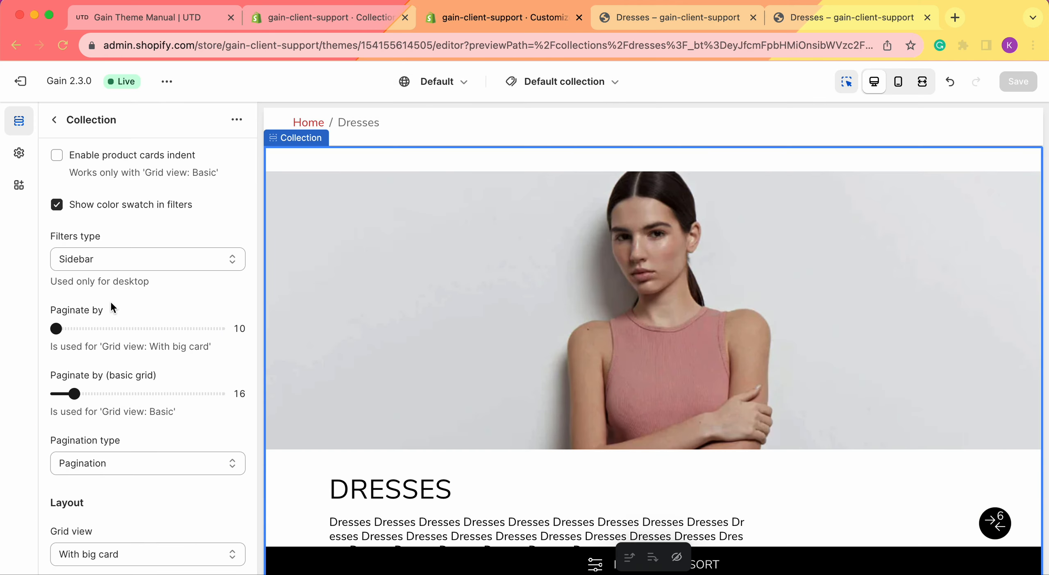
pyautogui.click(112, 258)
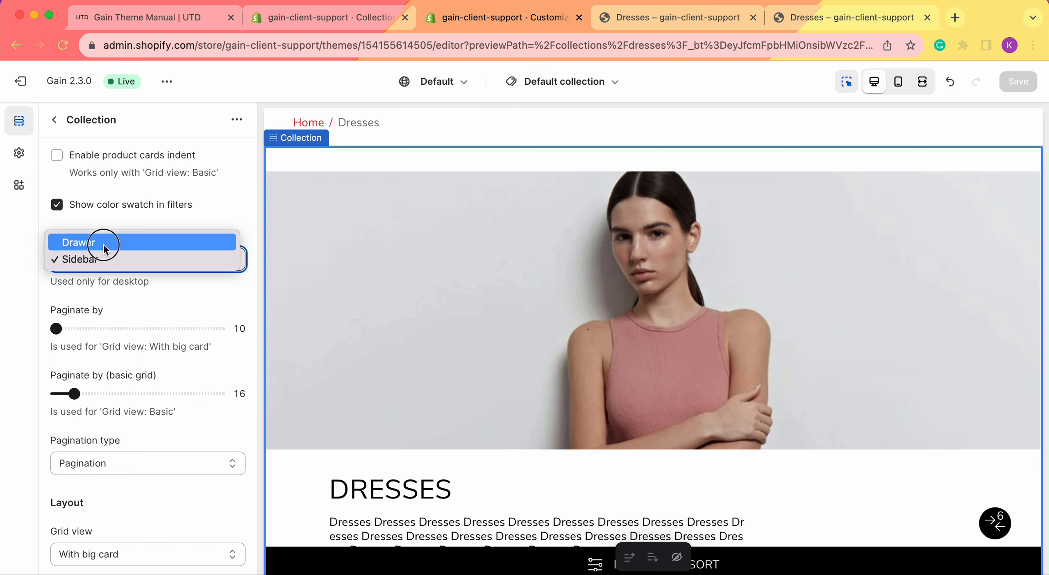
pyautogui.click(103, 246)
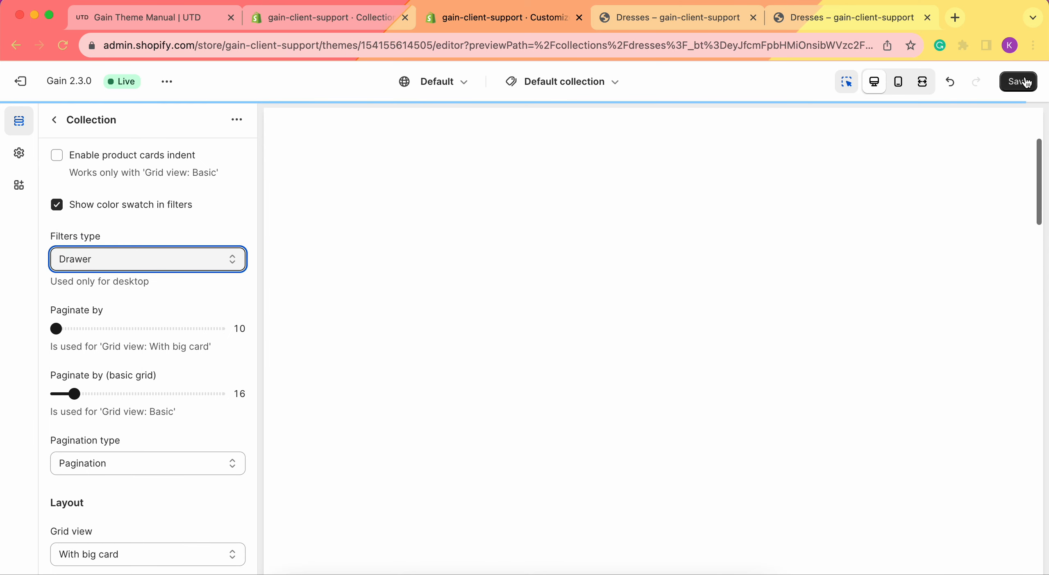
pyautogui.click(1023, 82)
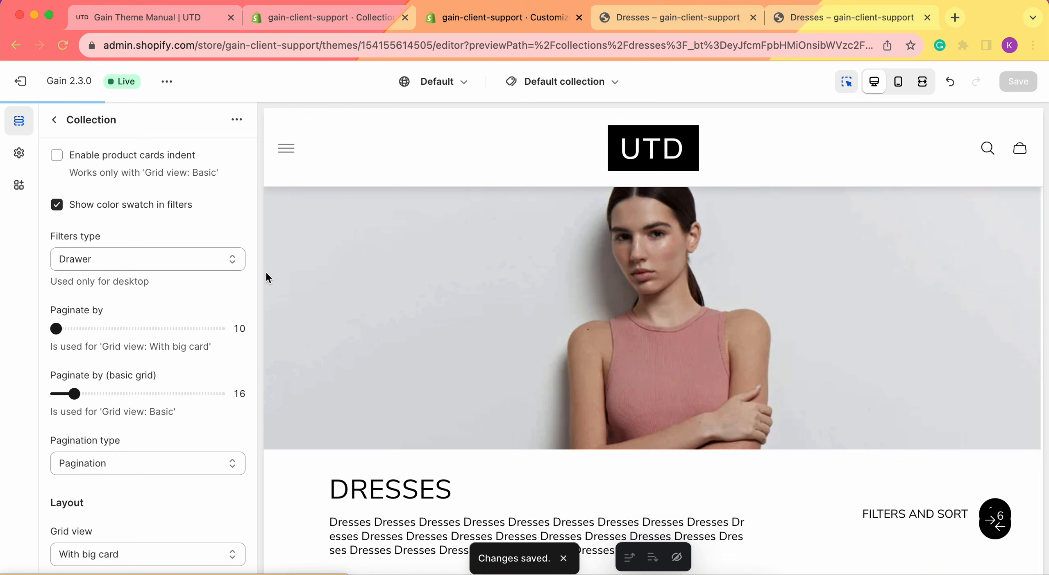
# - Look over the pagination settings of the Collection section and the page numbers below the Dresses product grid in the preview
pyautogui.scroll(-3, 103, 220)
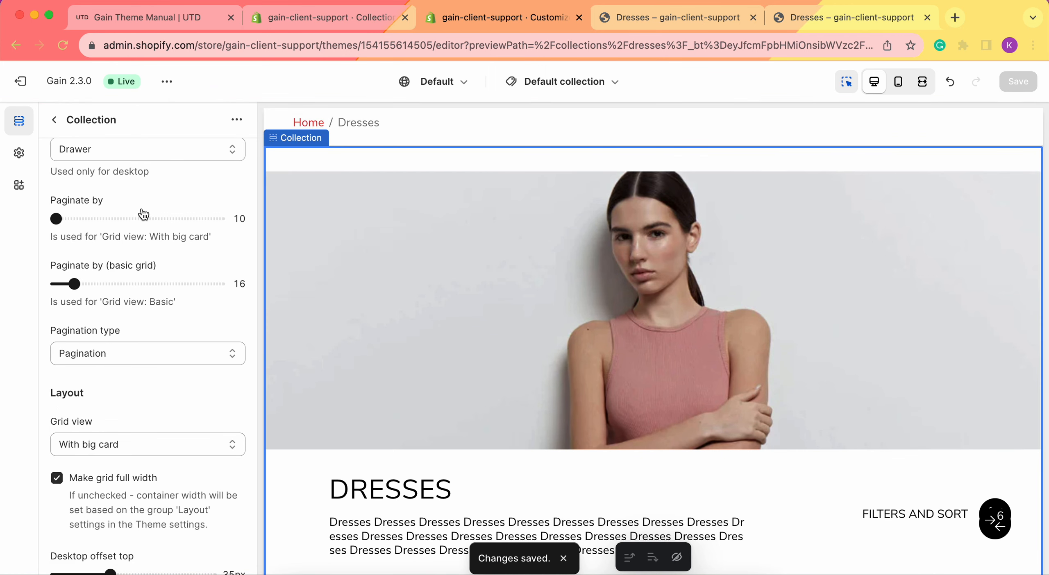
pyautogui.scroll(1, 79, 207)
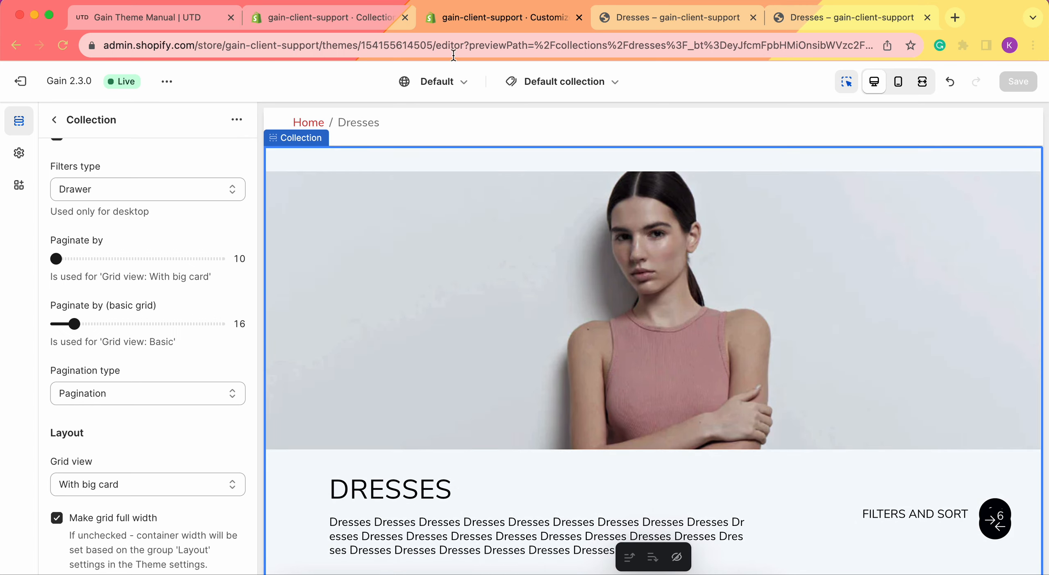
pyautogui.scroll(-8, 435, 385)
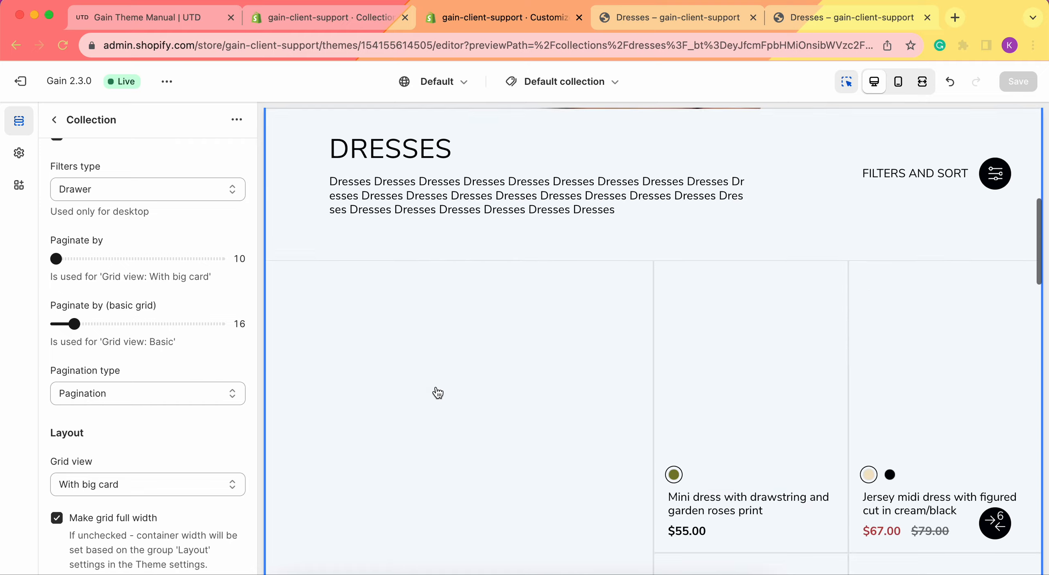
pyautogui.scroll(-20, 438, 392)
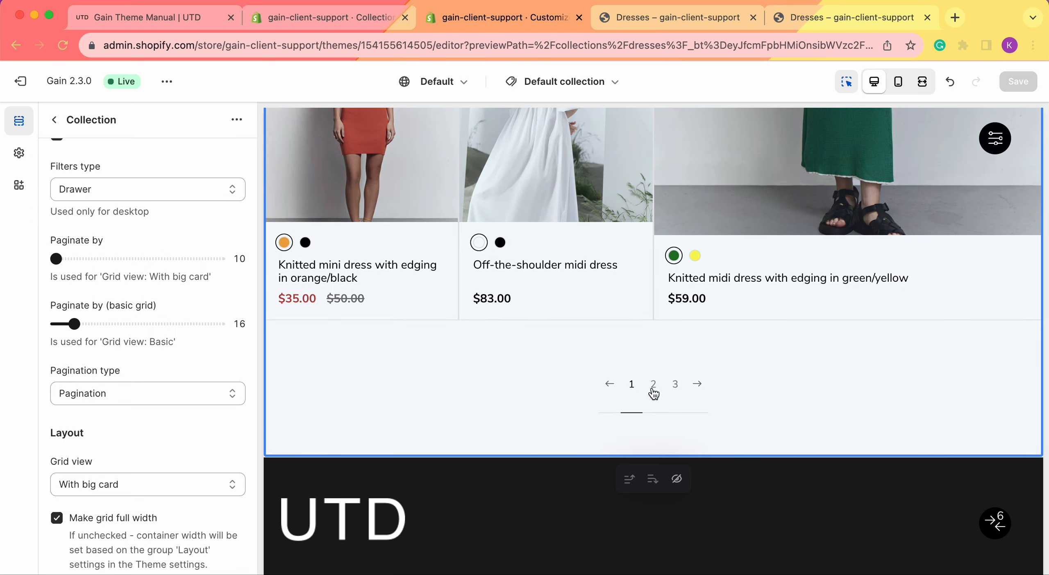
pyautogui.click(680, 391)
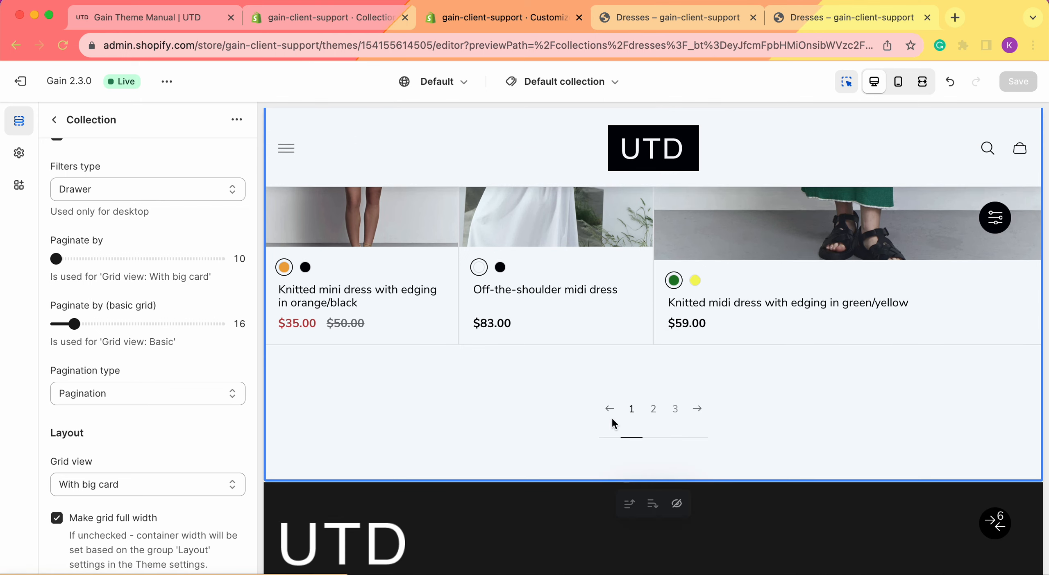
pyautogui.scroll(10, 756, 374)
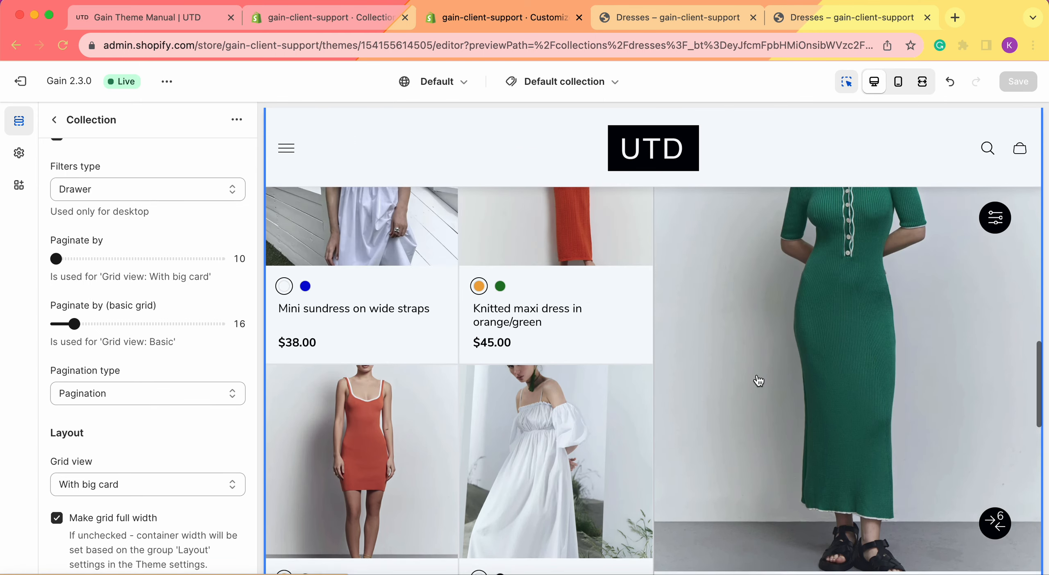
pyautogui.scroll(-5, 757, 374)
pyautogui.scroll(-2, 758, 381)
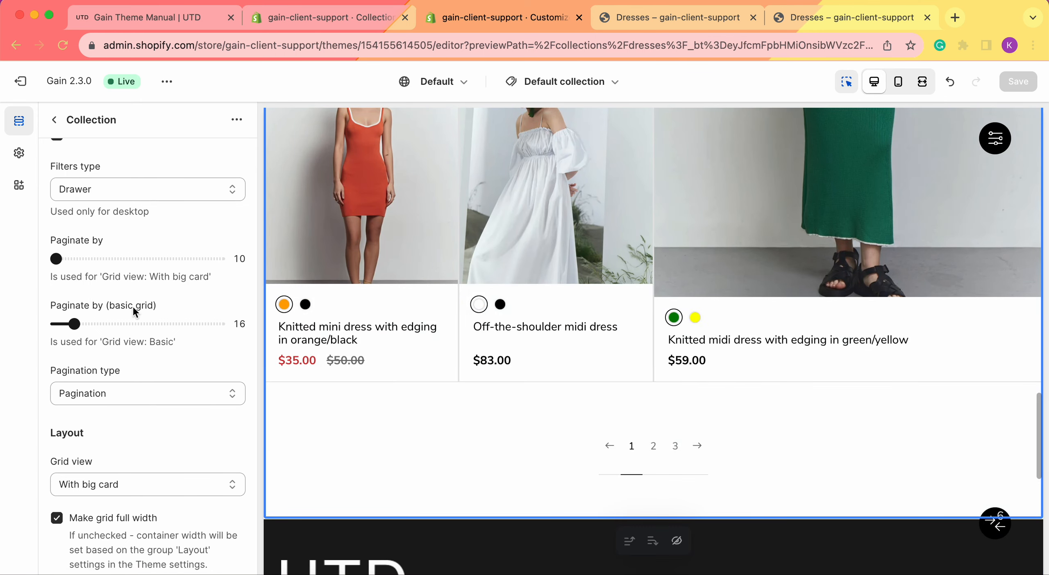
# - Set Paginate by to 20 for the big card grid and check the page numbers below the products
pyautogui.moveTo(56, 258); pyautogui.dragTo(94, 260)
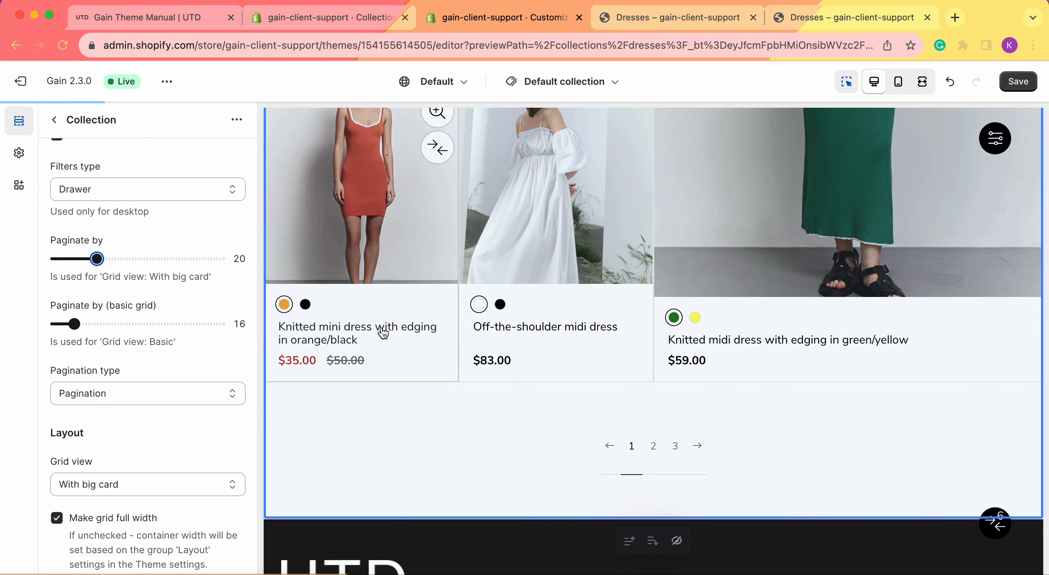
pyautogui.scroll(-15, 662, 403)
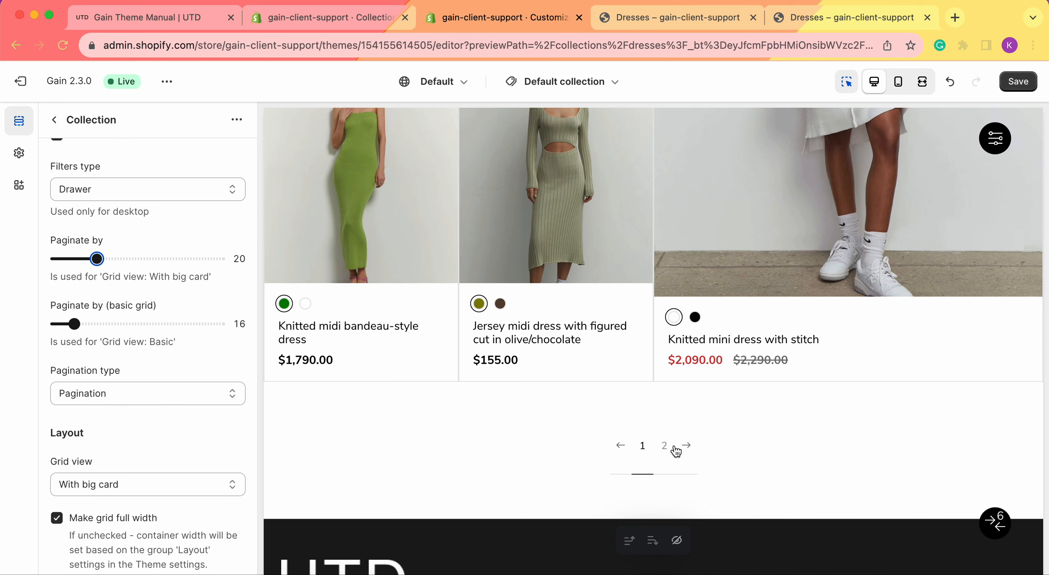
# - Set Paginate by to 30 for the big card grid and look through the product grid down to the footer
pyautogui.moveTo(102, 259); pyautogui.dragTo(140, 259)
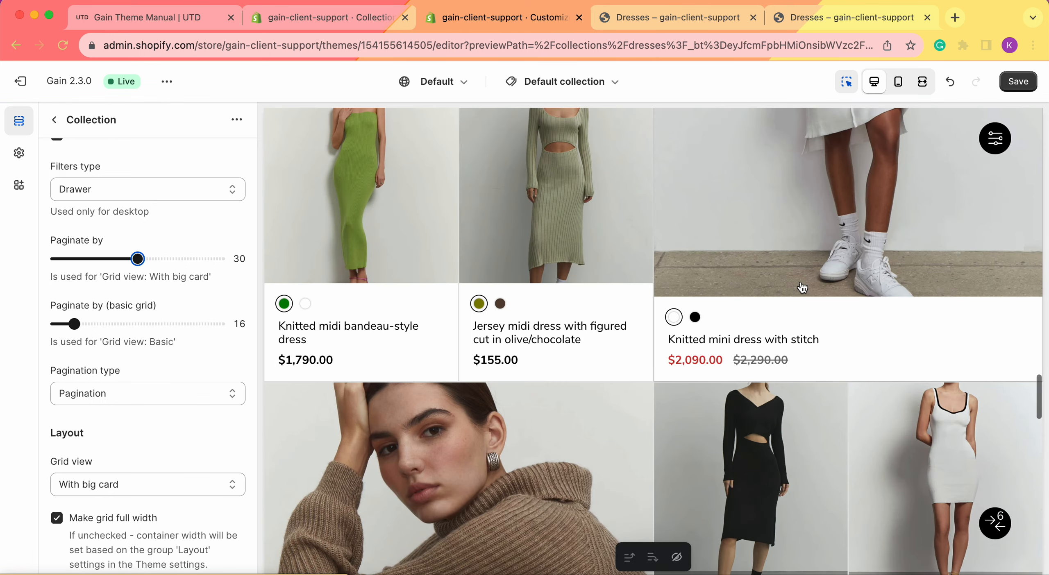
pyautogui.scroll(6, 802, 288)
pyautogui.scroll(-2, 802, 288)
pyautogui.scroll(-15, 801, 287)
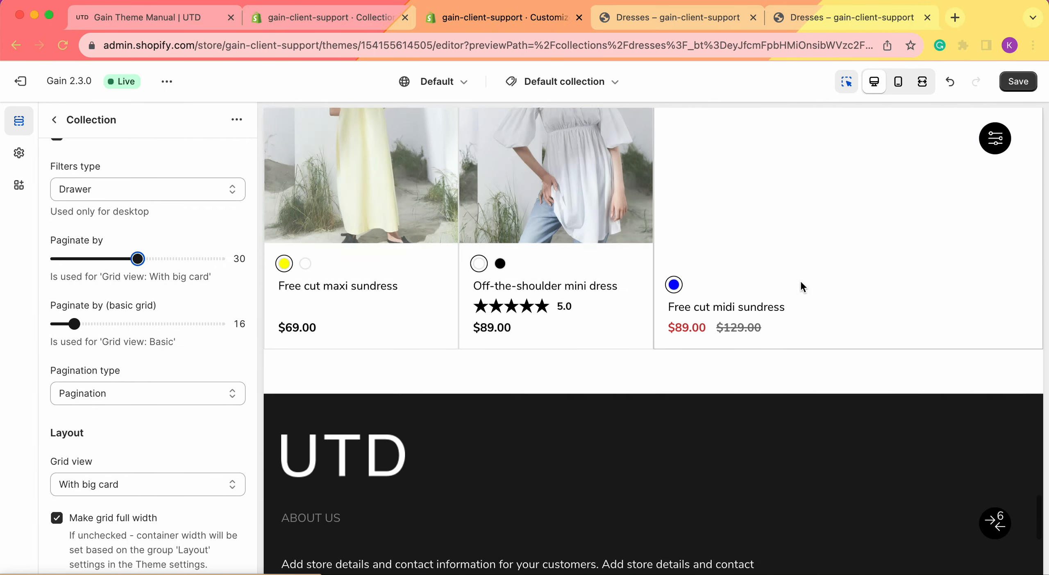
pyautogui.scroll(8, 651, 391)
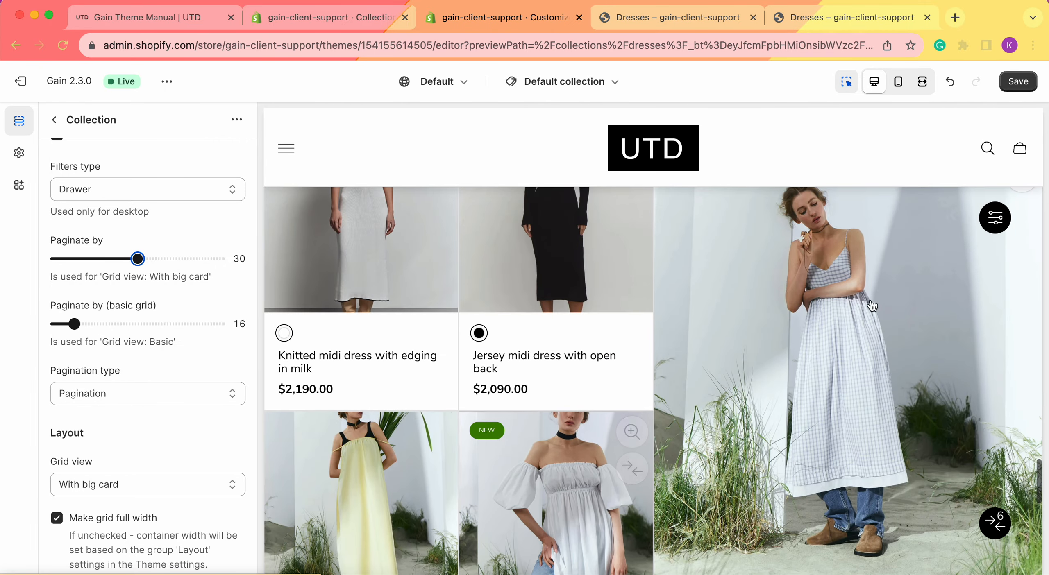
pyautogui.scroll(13, 743, 364)
pyautogui.scroll(4, 743, 366)
pyautogui.scroll(-10, 742, 365)
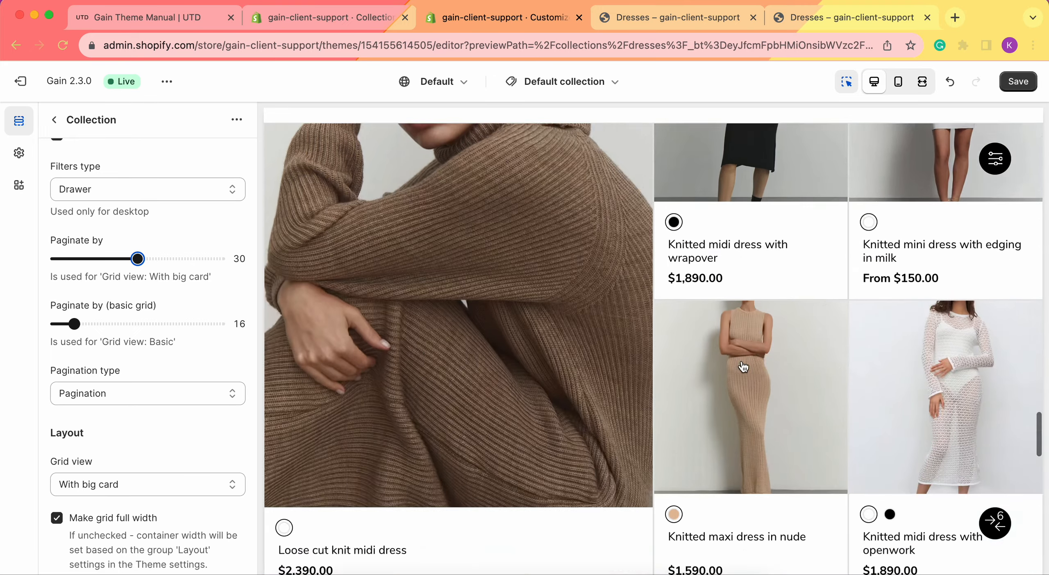
pyautogui.scroll(-4, 742, 366)
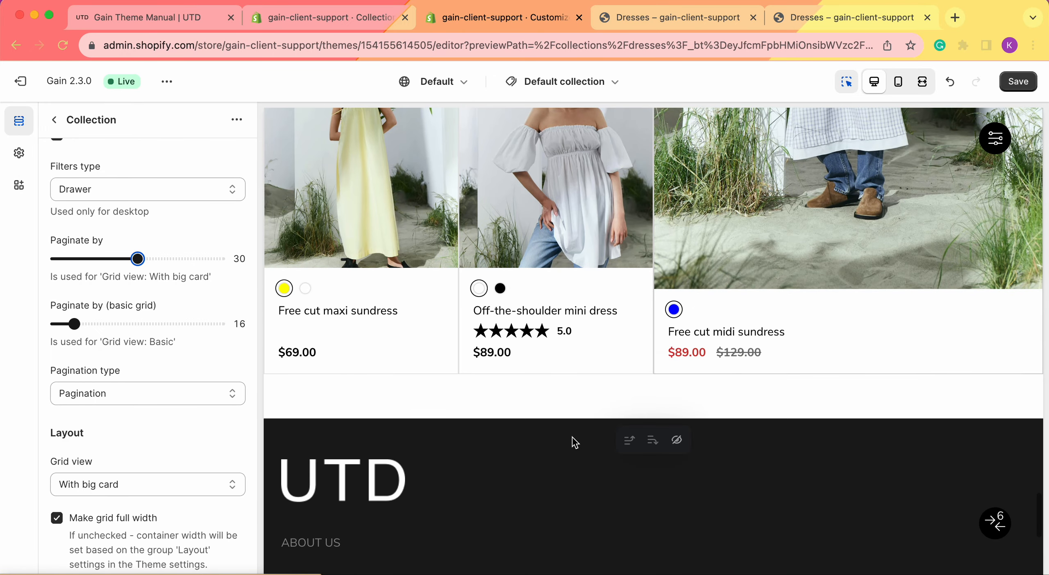
# - Set Paginate by back to 10 for the big card grid and return to the products in the preview
pyautogui.moveTo(139, 259); pyautogui.dragTo(69, 270)
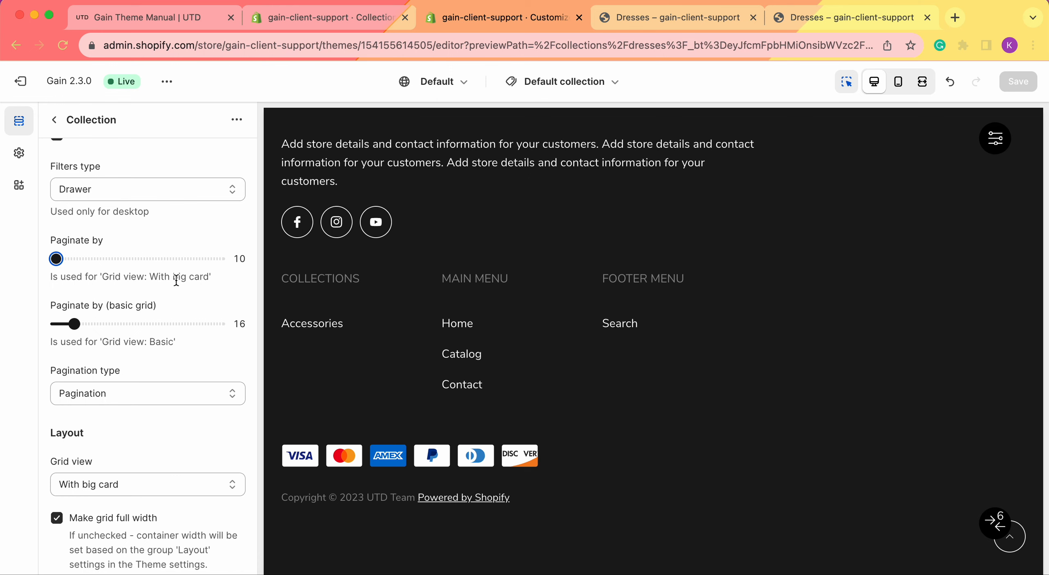
pyautogui.scroll(3, 506, 305)
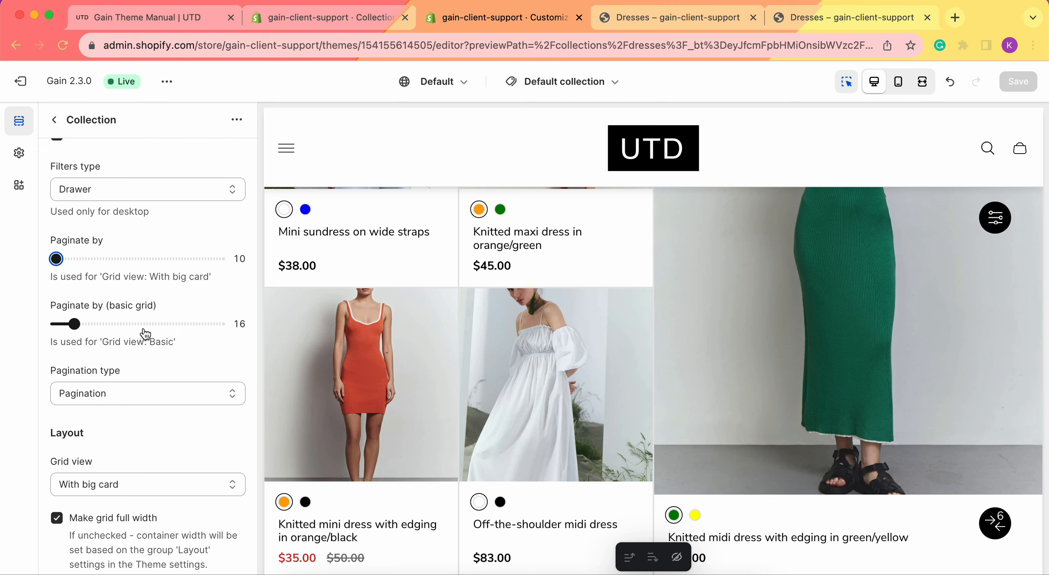
# - Set Paginate by (basic grid) to 24 and switch the Grid view to Basic, checking the product grid in the preview
pyautogui.click(108, 325)
pyautogui.scroll(-3, 95, 369)
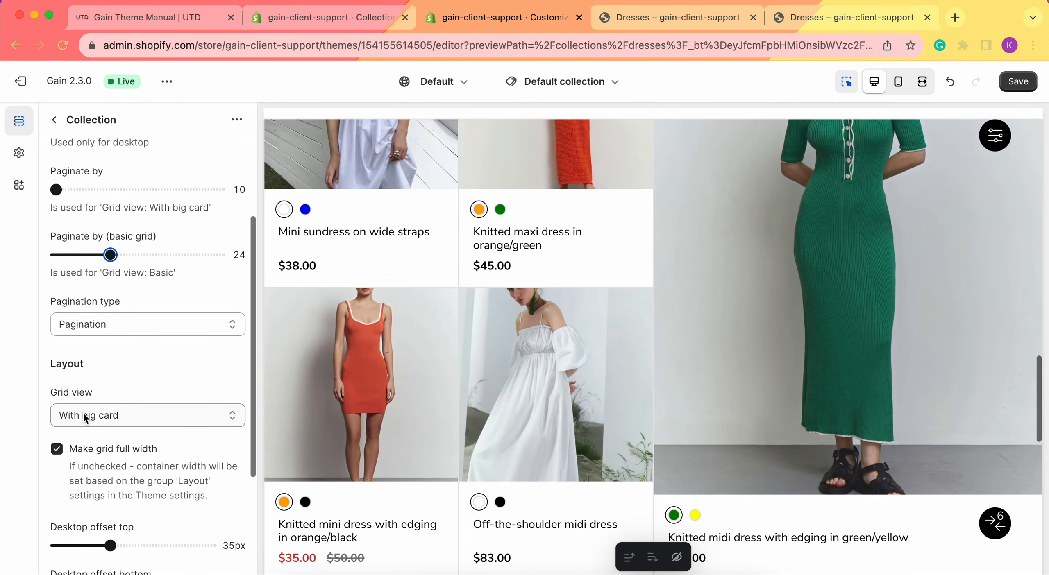
pyautogui.click(84, 413)
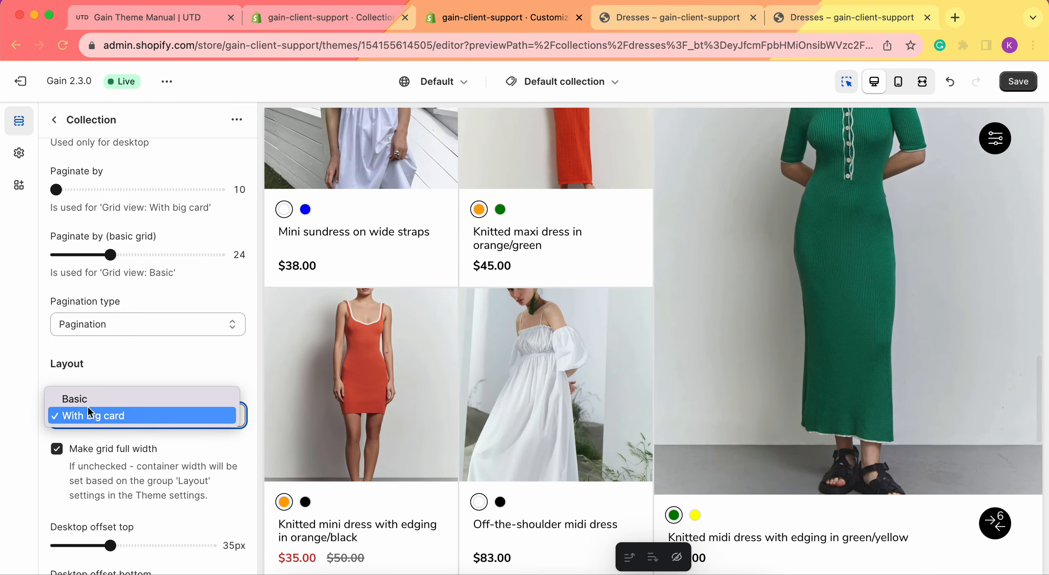
pyautogui.click(92, 399)
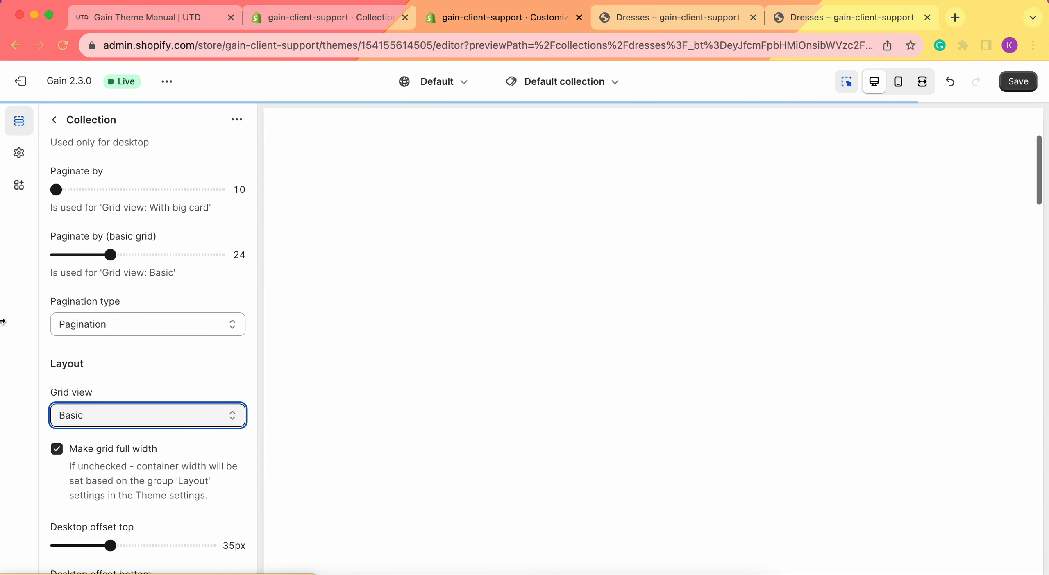
pyautogui.scroll(10, 615, 370)
pyautogui.scroll(5, 616, 371)
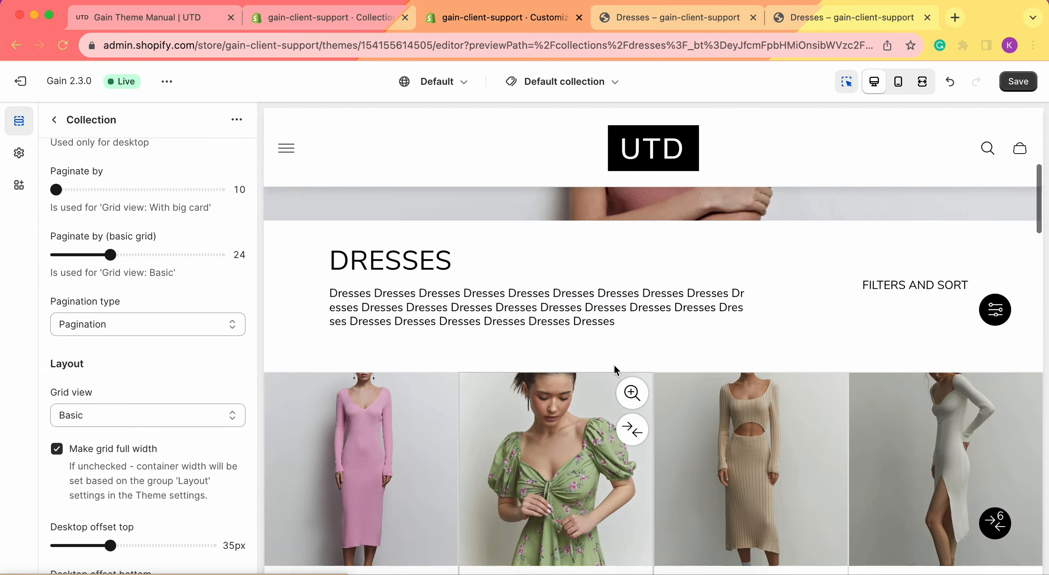
pyautogui.scroll(-5, 619, 373)
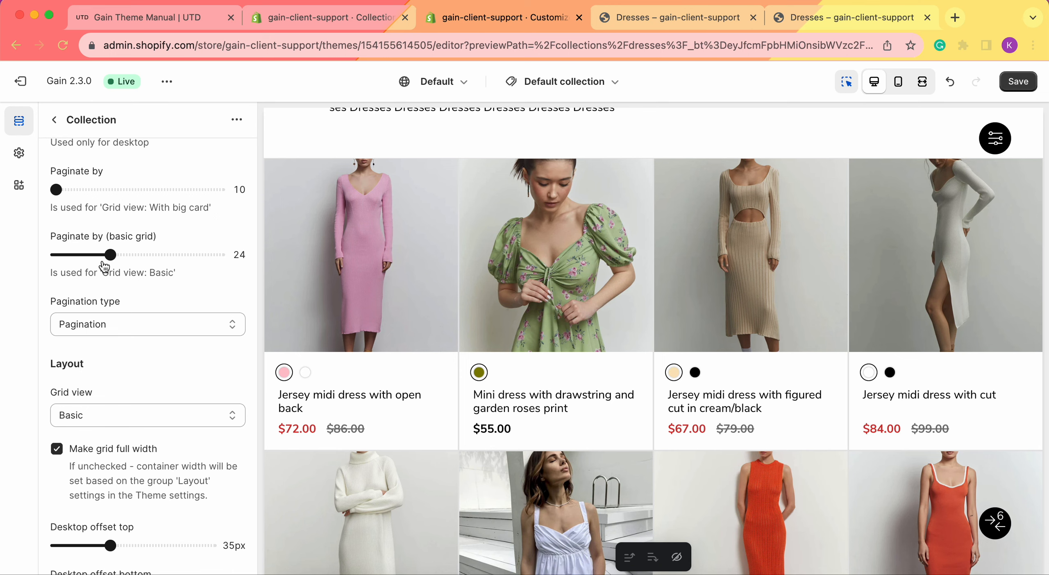
# - Set Paginate by (basic grid) to 12 and look over the product rows and page numbers in the preview
pyautogui.moveTo(109, 256); pyautogui.dragTo(54, 255)
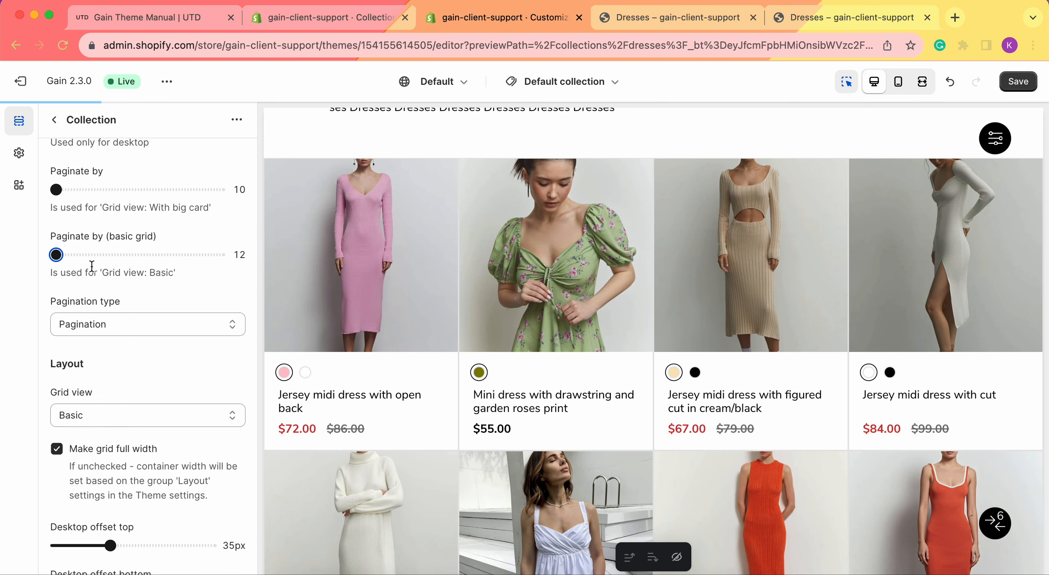
pyautogui.scroll(-10, 656, 323)
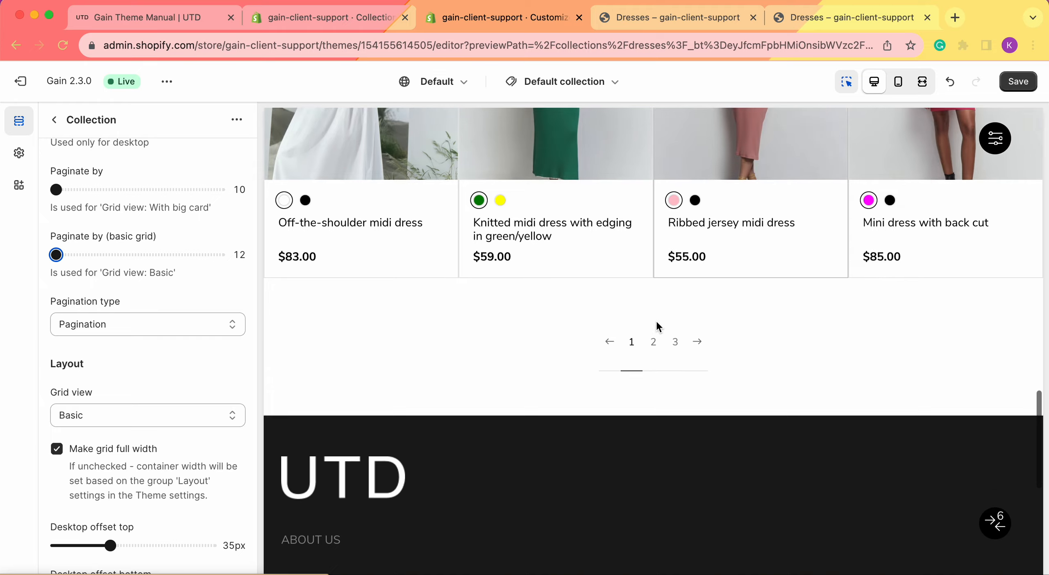
pyautogui.scroll(10, 676, 345)
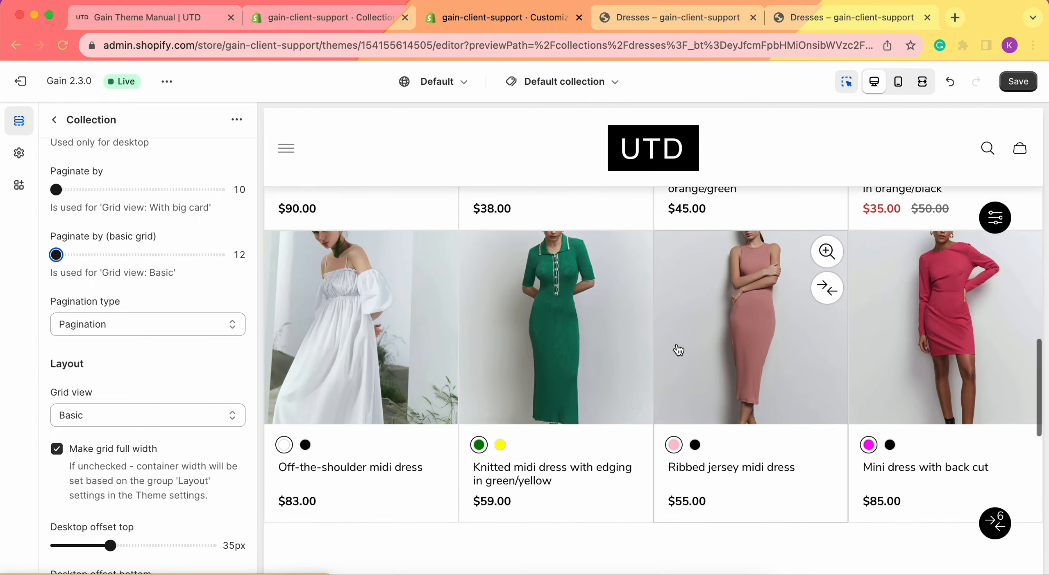
pyautogui.scroll(5, 678, 350)
pyautogui.scroll(-10, 678, 350)
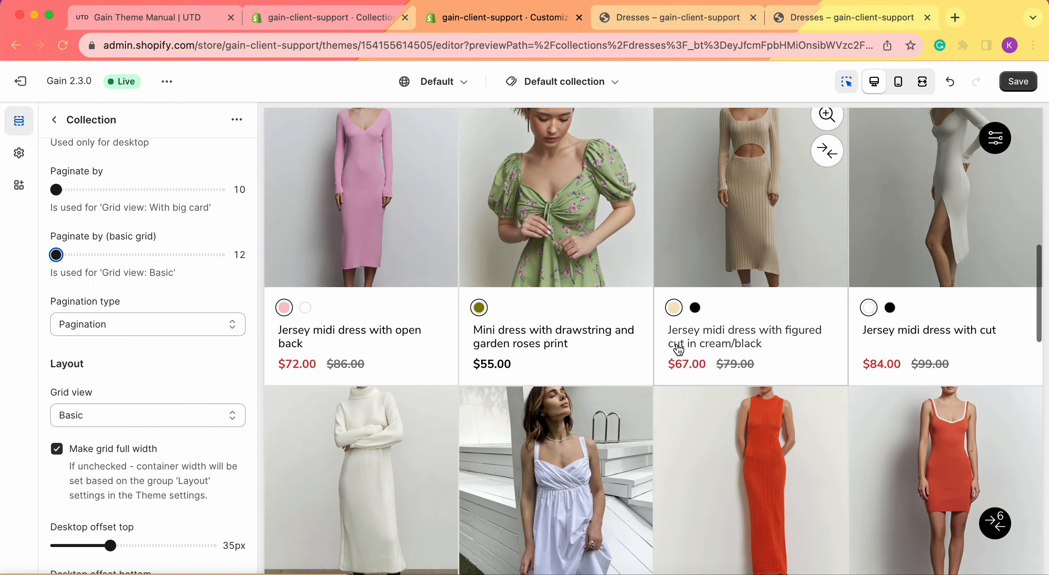
# - Set Paginate by (basic grid) to 16 and check the page numbers below the product grid
pyautogui.click(60, 255)
pyautogui.moveTo(60, 255); pyautogui.dragTo(74, 255)
pyautogui.moveTo(512, 348)
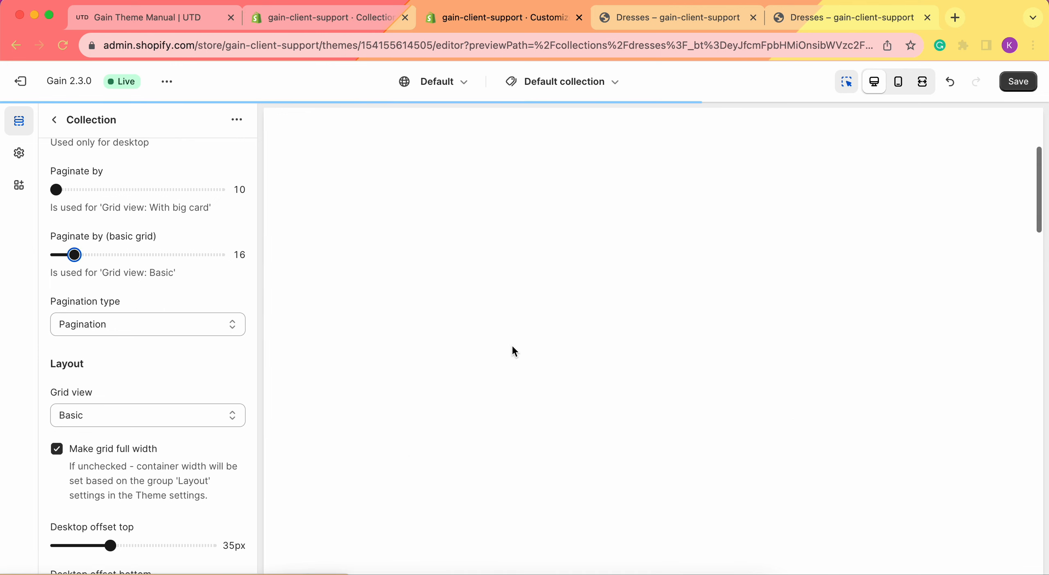
pyautogui.scroll(-8, 514, 351)
pyautogui.scroll(1, 513, 346)
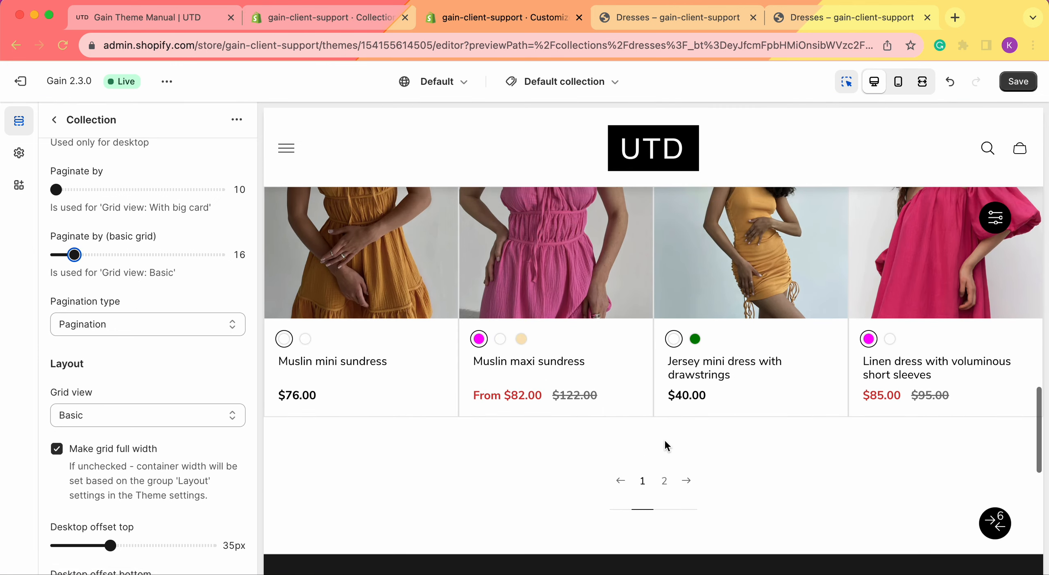
# - Switch the Collection section's Grid view back to With big card
pyautogui.scroll(2, 660, 461)
pyautogui.click(123, 415)
pyautogui.click(117, 433)
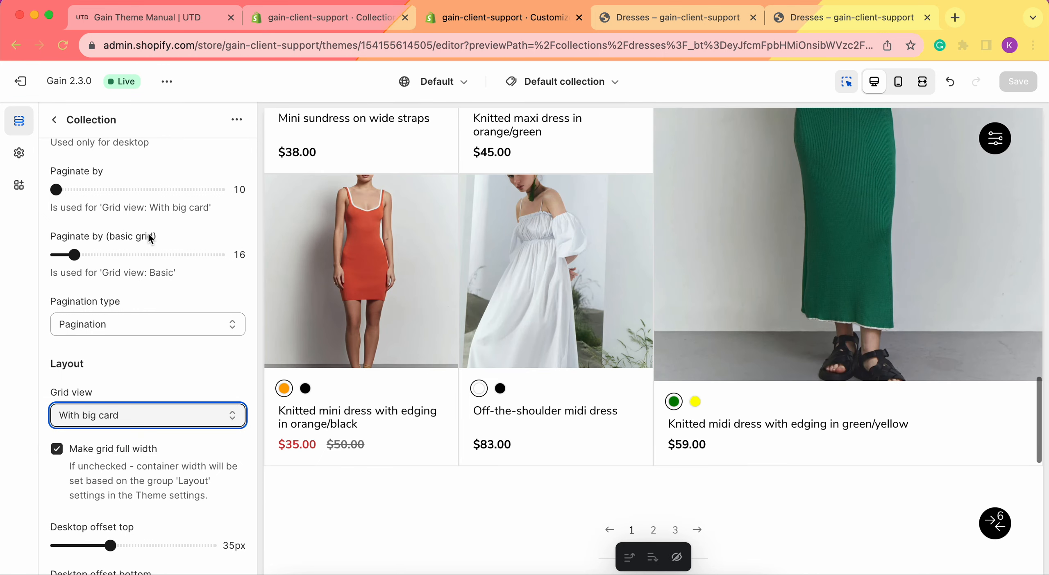
# - Set the Collection section's Pagination type to Infinite scrolling and check how products load through to the footer in the preview
pyautogui.scroll(2, 108, 268)
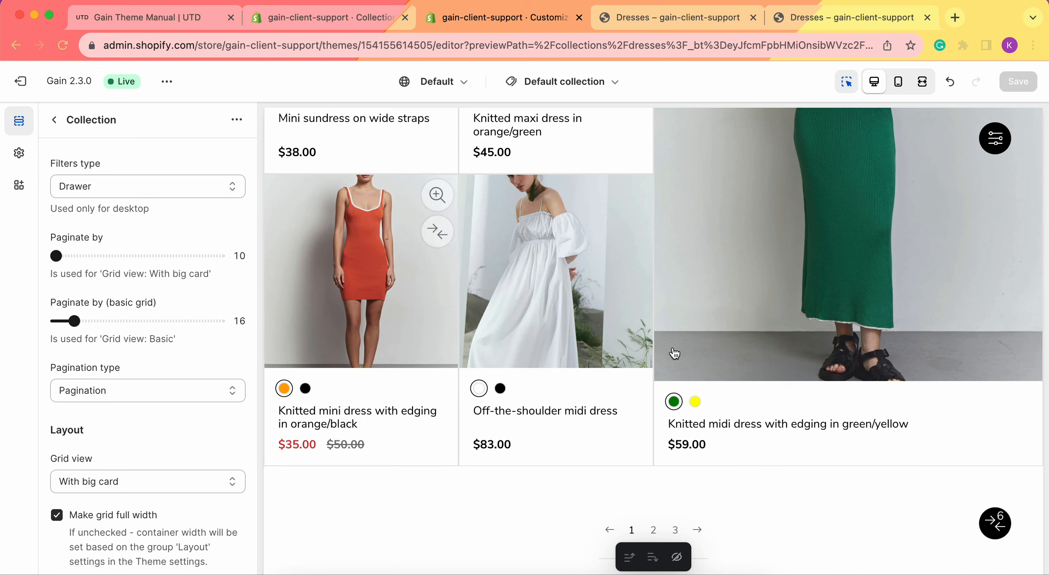
pyautogui.scroll(-3, 97, 311)
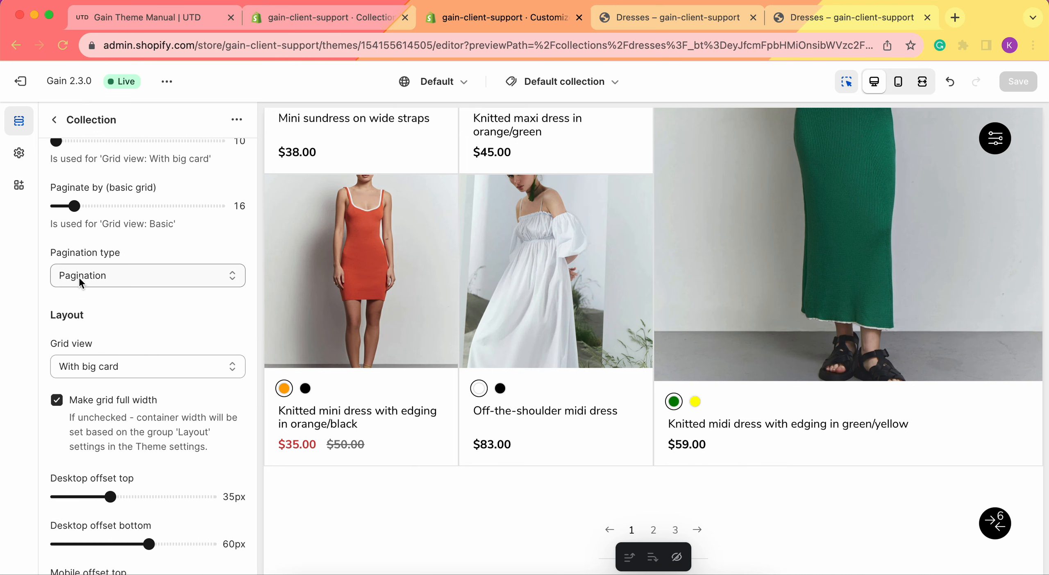
pyautogui.scroll(-2, 631, 229)
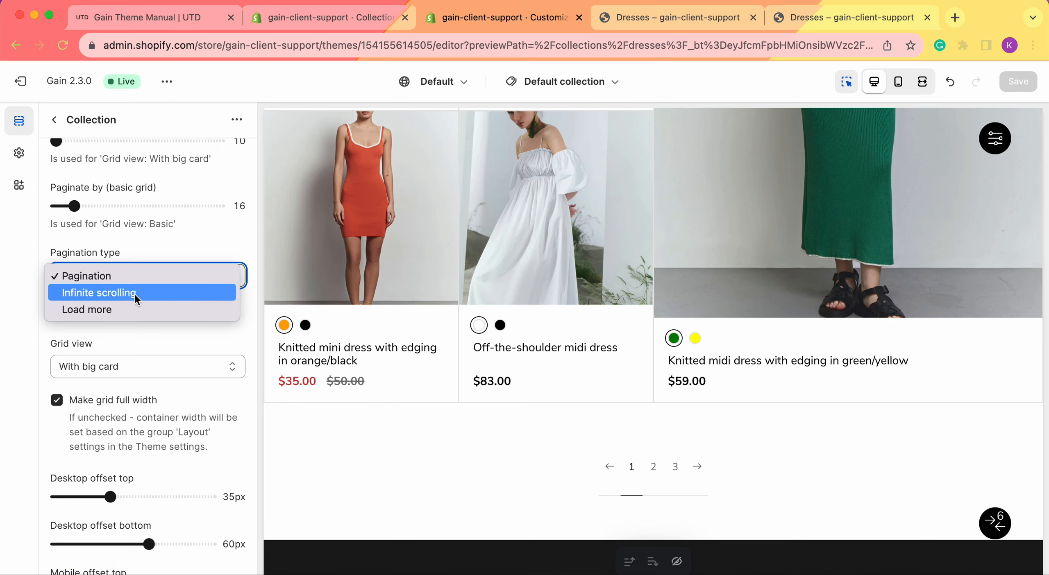
pyautogui.click(135, 293)
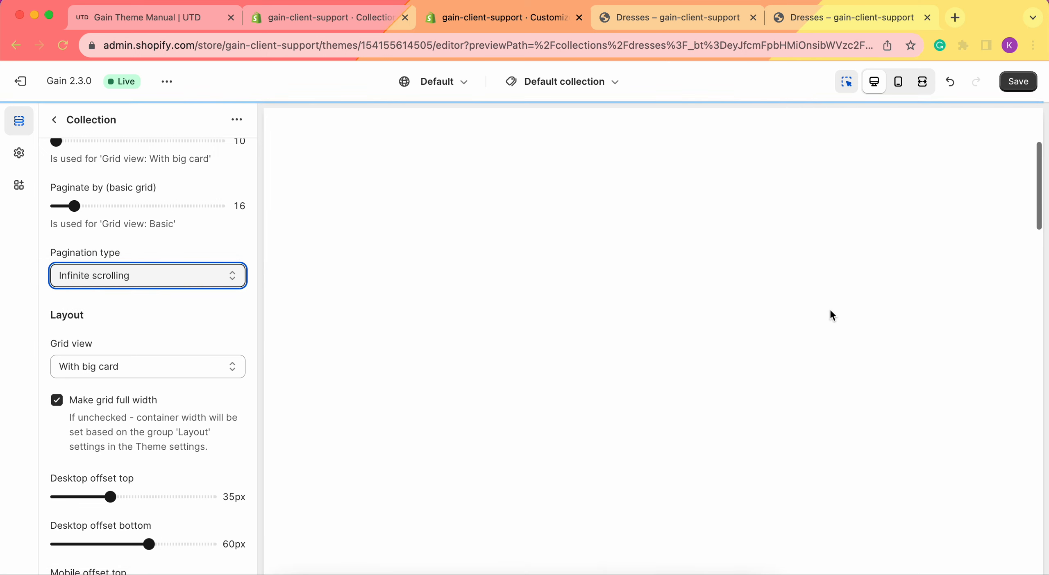
pyautogui.scroll(-5, 624, 201)
pyautogui.scroll(10, 624, 202)
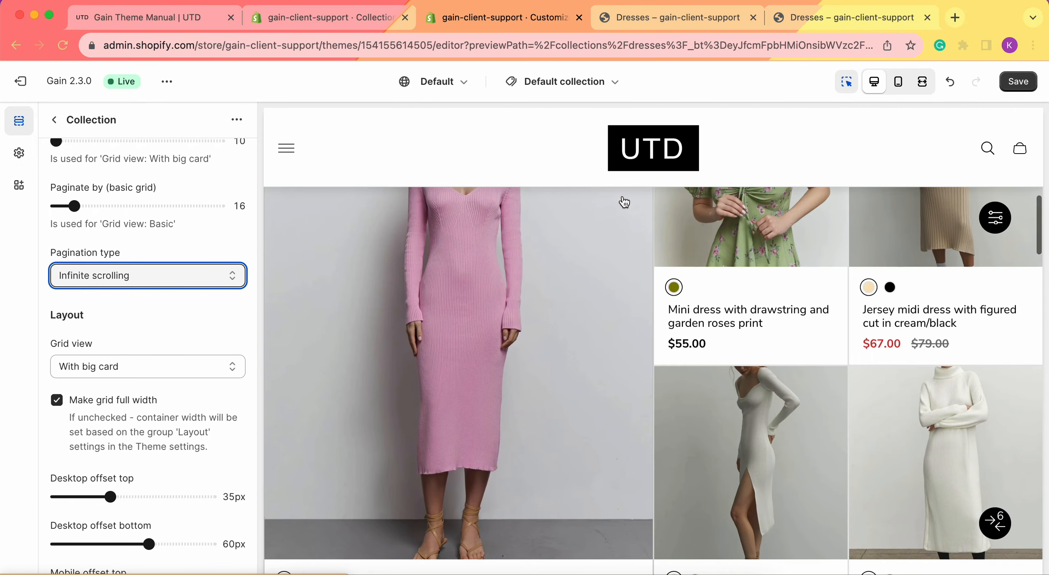
pyautogui.scroll(-9, 660, 331)
pyautogui.scroll(-15, 660, 331)
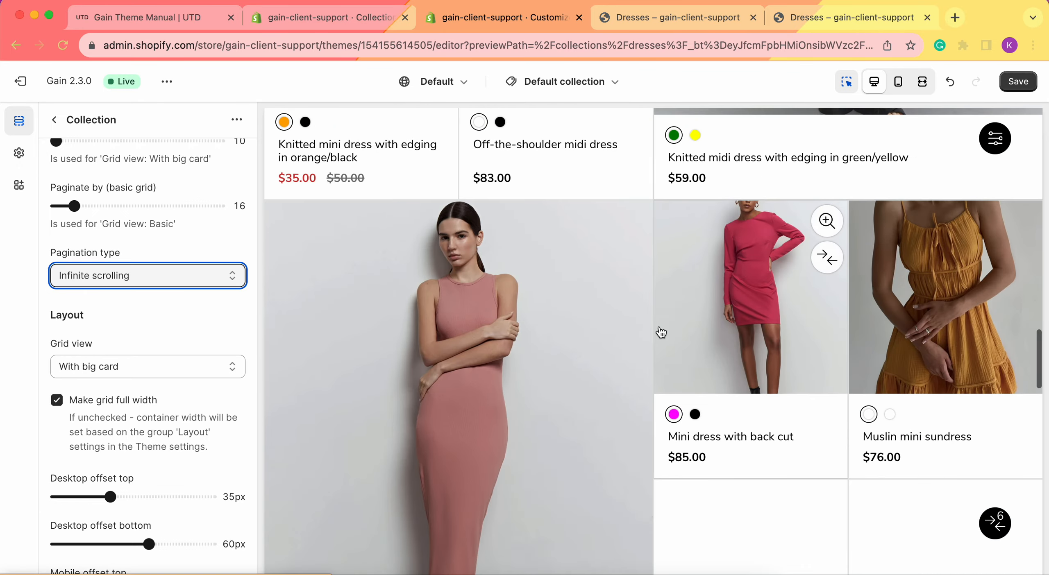
pyautogui.scroll(-10, 660, 331)
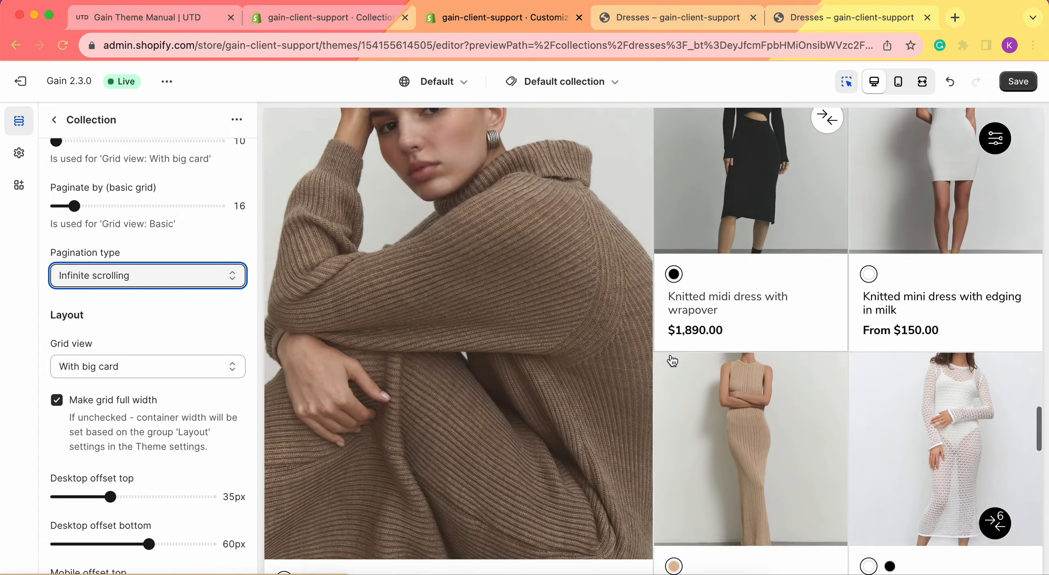
pyautogui.scroll(-2, 673, 360)
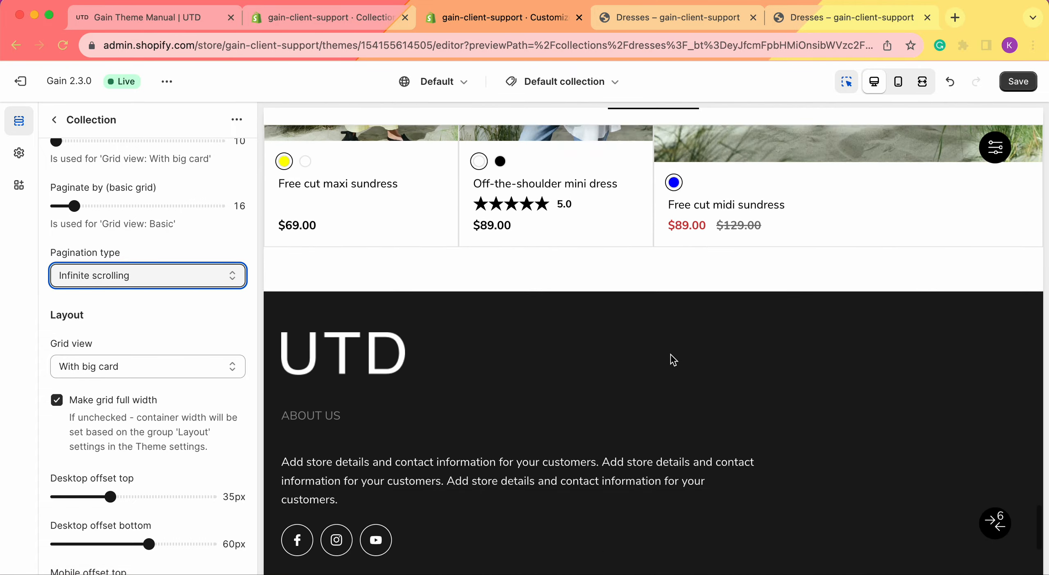
pyautogui.scroll(15, 673, 359)
pyautogui.scroll(5, 673, 360)
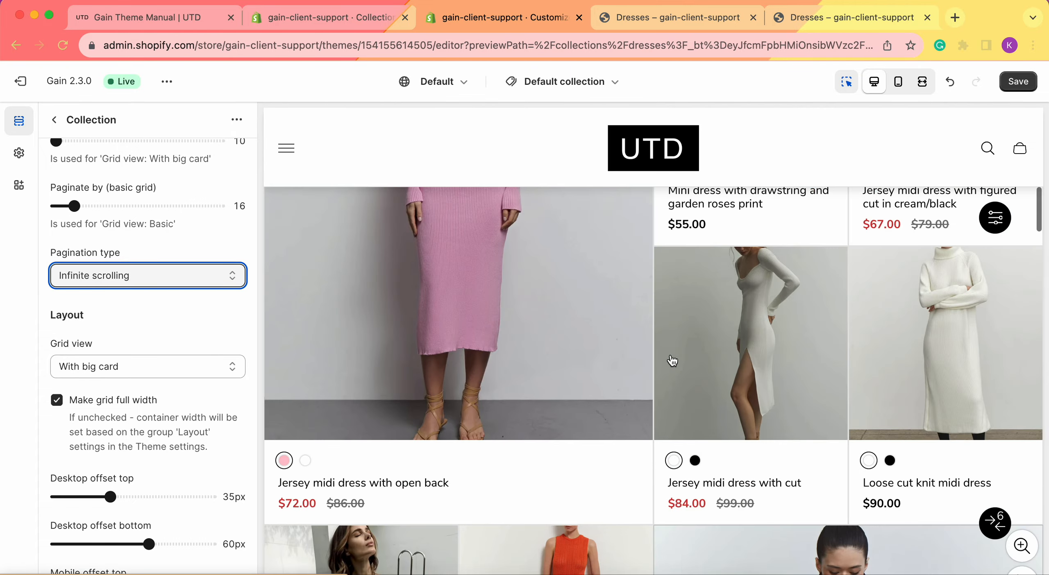
# - Try Load more as the Pagination type and look over the product grid in the preview
pyautogui.click(139, 273)
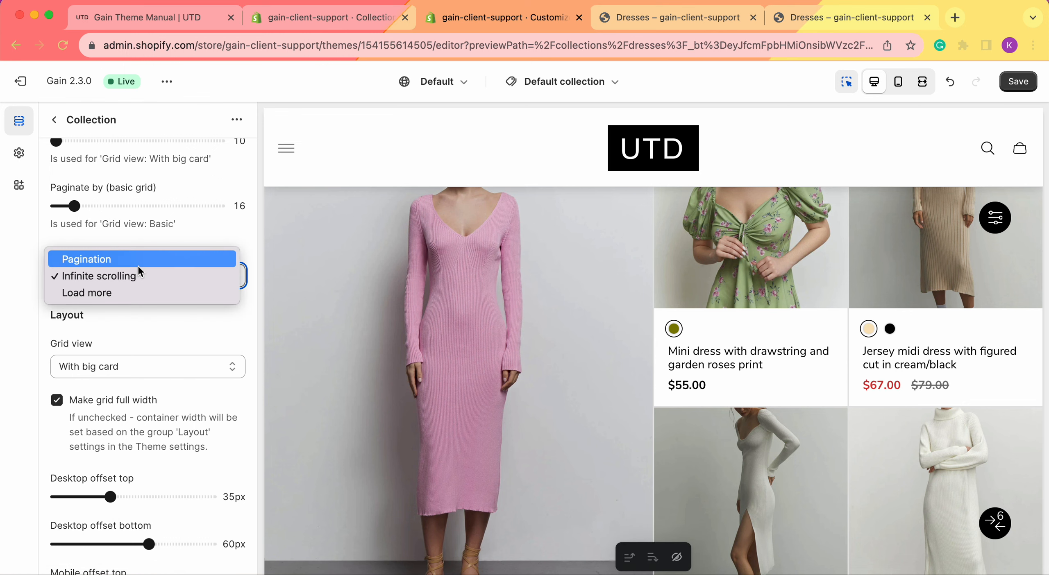
pyautogui.click(101, 293)
pyautogui.scroll(1, 96, 190)
pyautogui.scroll(-10, 653, 340)
# - Set the Collection section's Pagination type back to Pagination
pyautogui.click(122, 310)
pyautogui.click(101, 292)
pyautogui.scroll(-10, 653, 340)
pyautogui.scroll(-3, 139, 286)
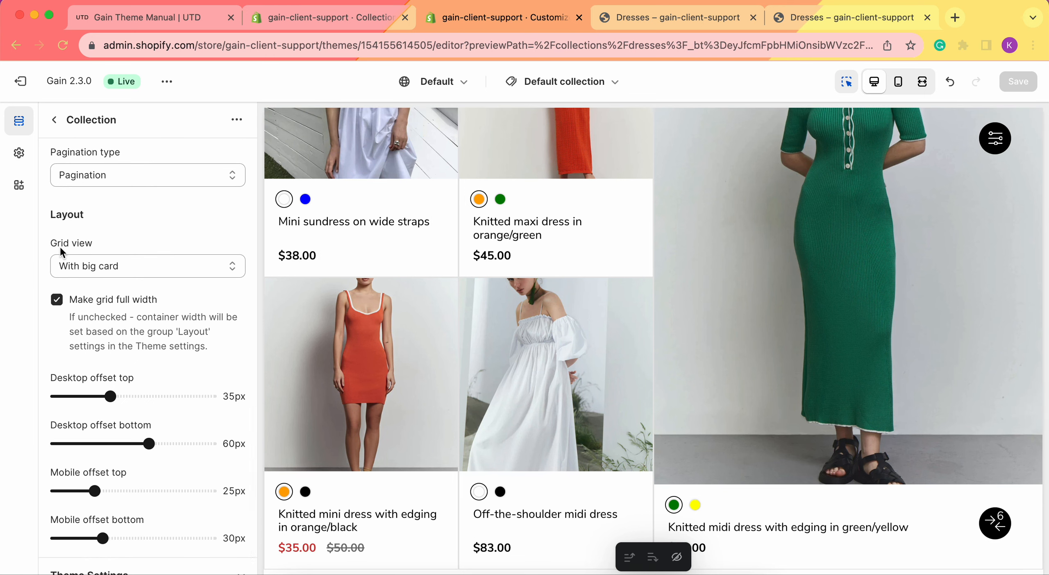
# - View the Grid view options in the Layout group and keep With big card
pyautogui.click(118, 266)
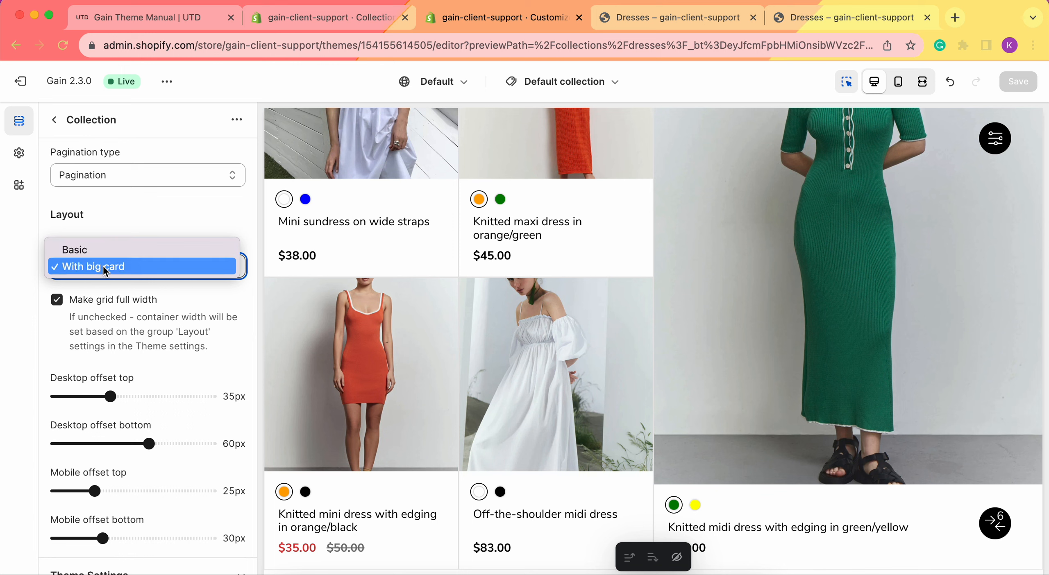
pyautogui.click(135, 259)
pyautogui.scroll(-2, 137, 257)
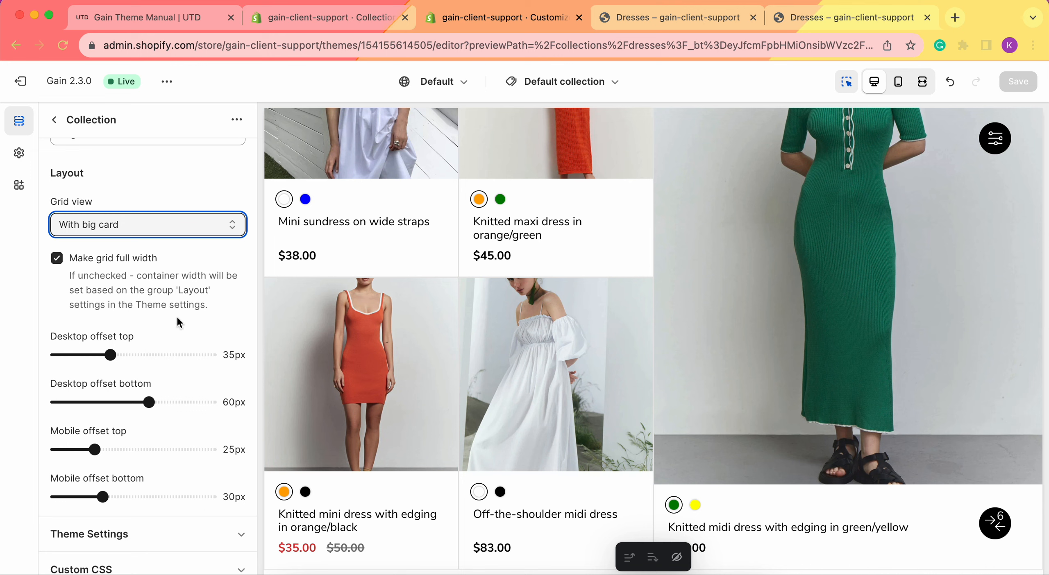
# - View the Container width options in the theme settings' Layout group and return to the Collection section
pyautogui.click(19, 155)
pyautogui.click(116, 262)
pyautogui.scroll(-1, 117, 262)
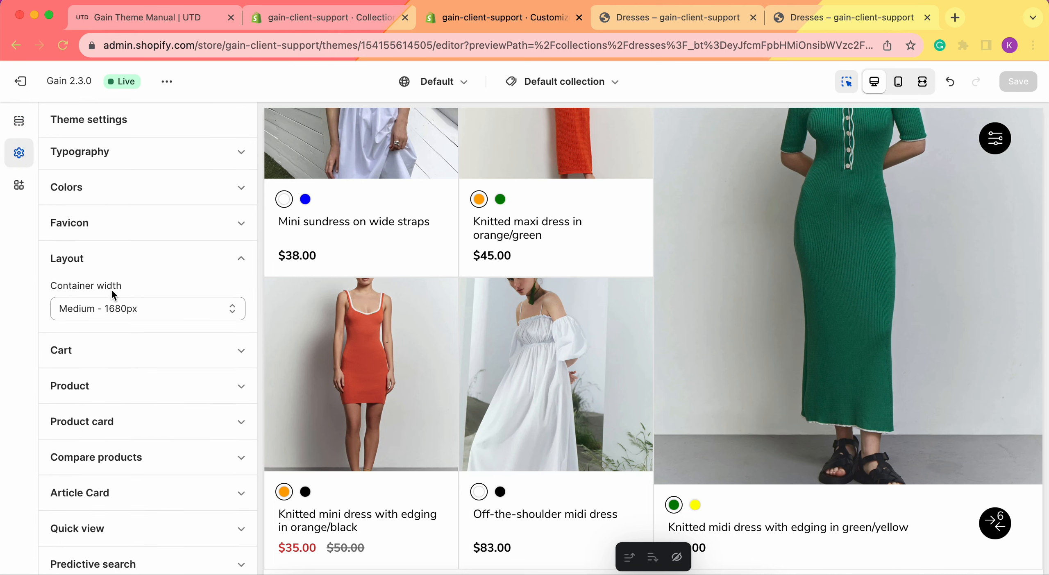
pyautogui.click(85, 314)
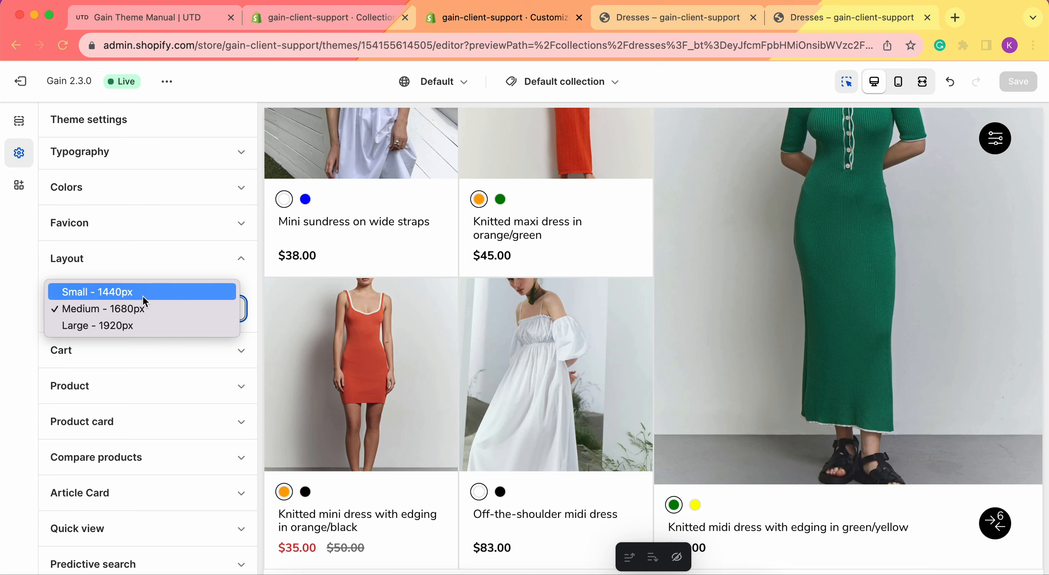
pyautogui.click(17, 124)
pyautogui.click(18, 125)
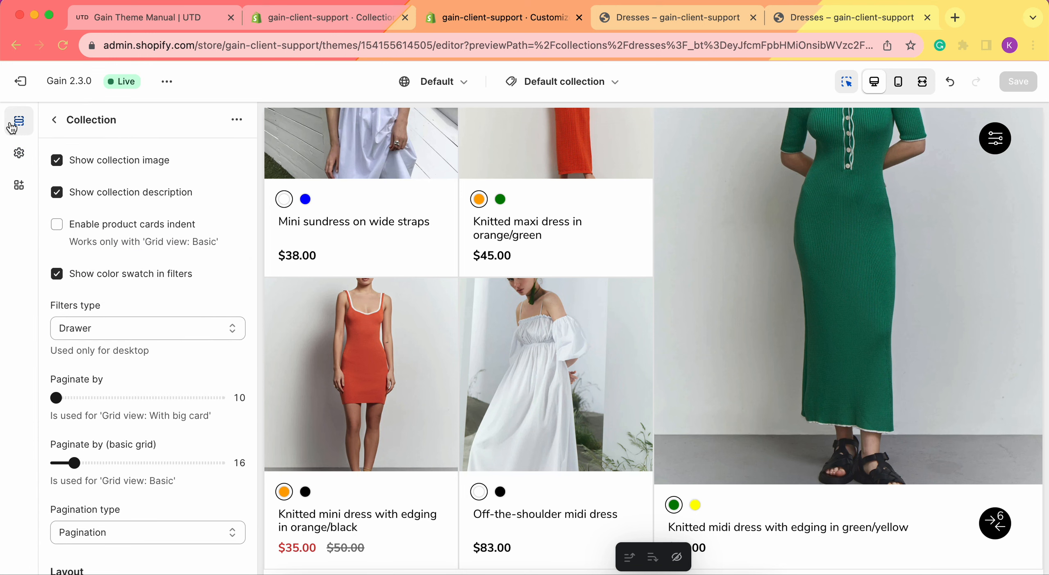
# - Review the Make grid full width option of the Collection section and examine the product grid's width in the preview
pyautogui.scroll(-3, 131, 244)
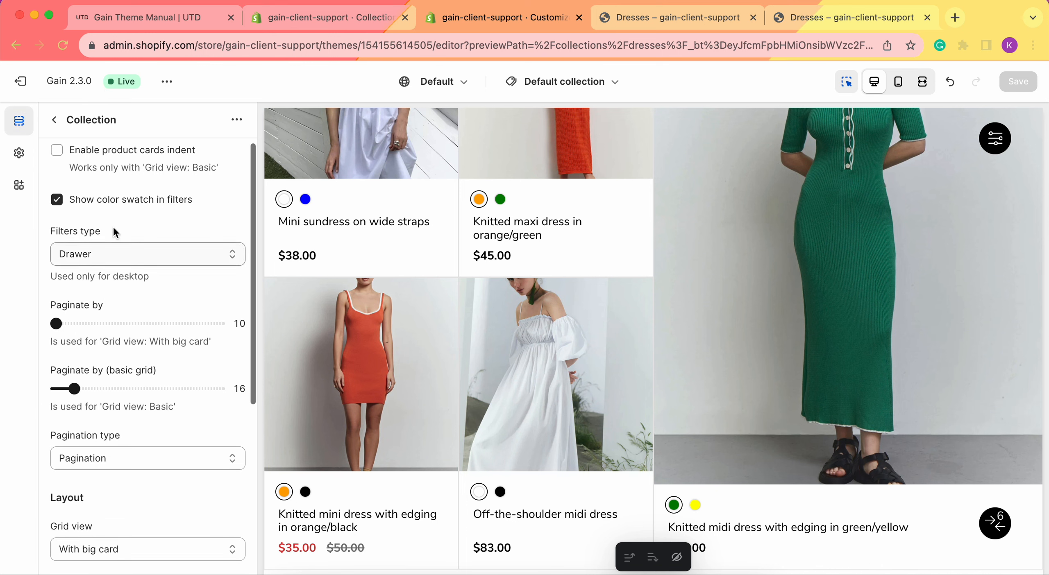
pyautogui.scroll(3, 91, 205)
pyautogui.scroll(-10, 91, 205)
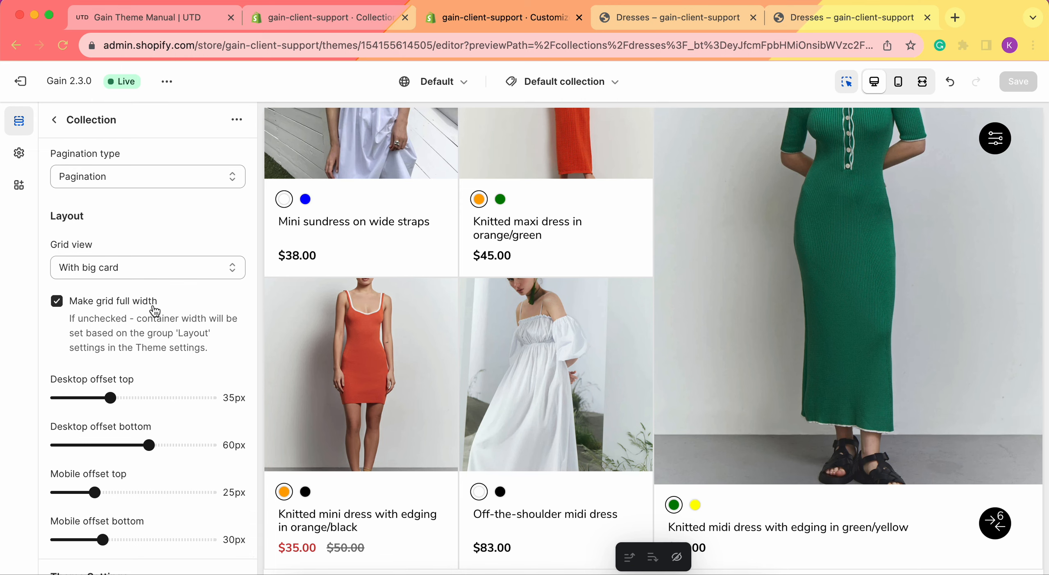
pyautogui.moveTo(433, 313)
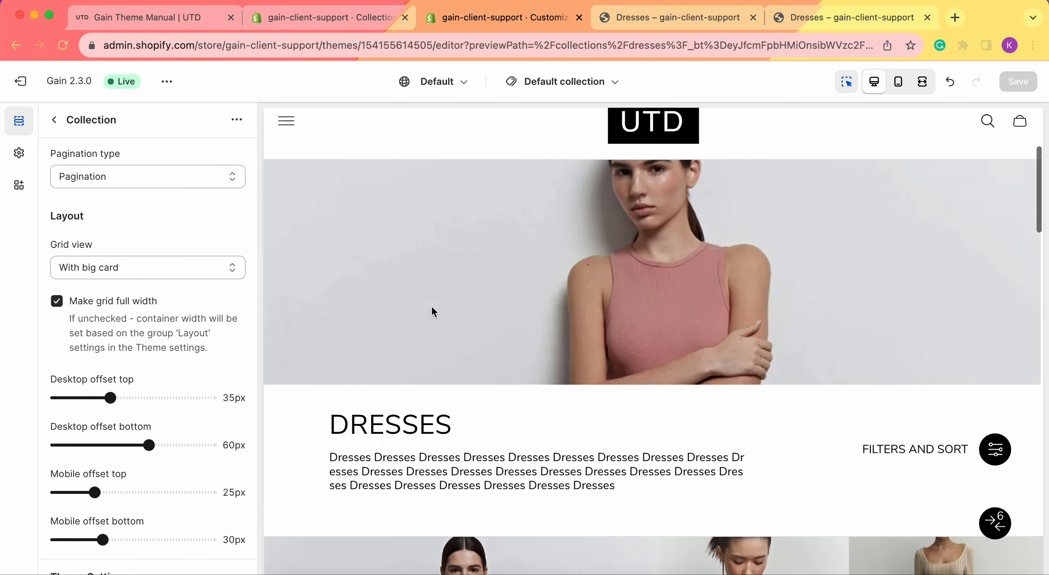
pyautogui.scroll(-10, 433, 307)
pyautogui.scroll(2, 604, 120)
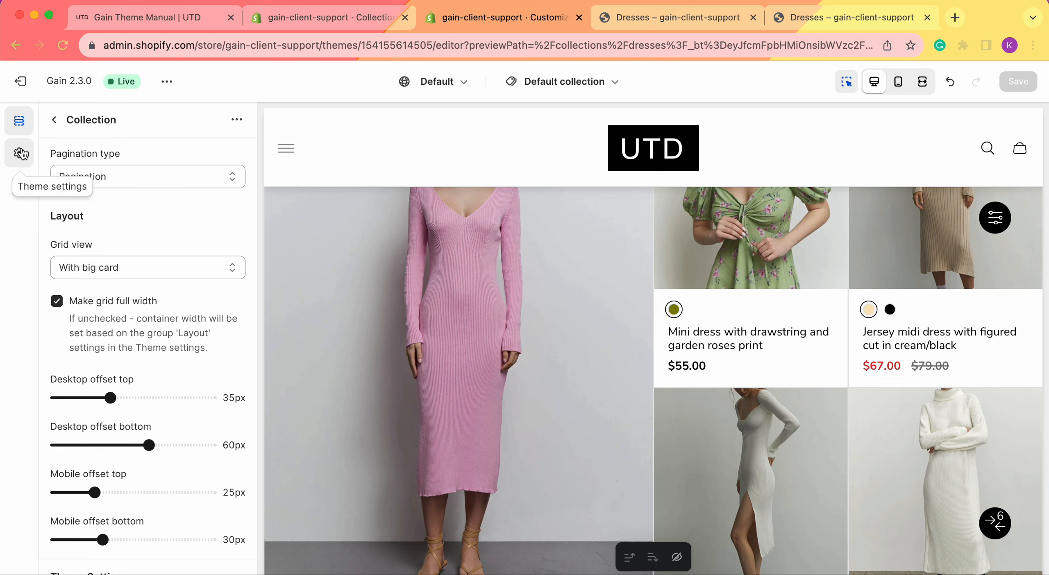
# - Recheck the theme-wide Container width setting and return to the Collection section's Layout options
pyautogui.click(21, 153)
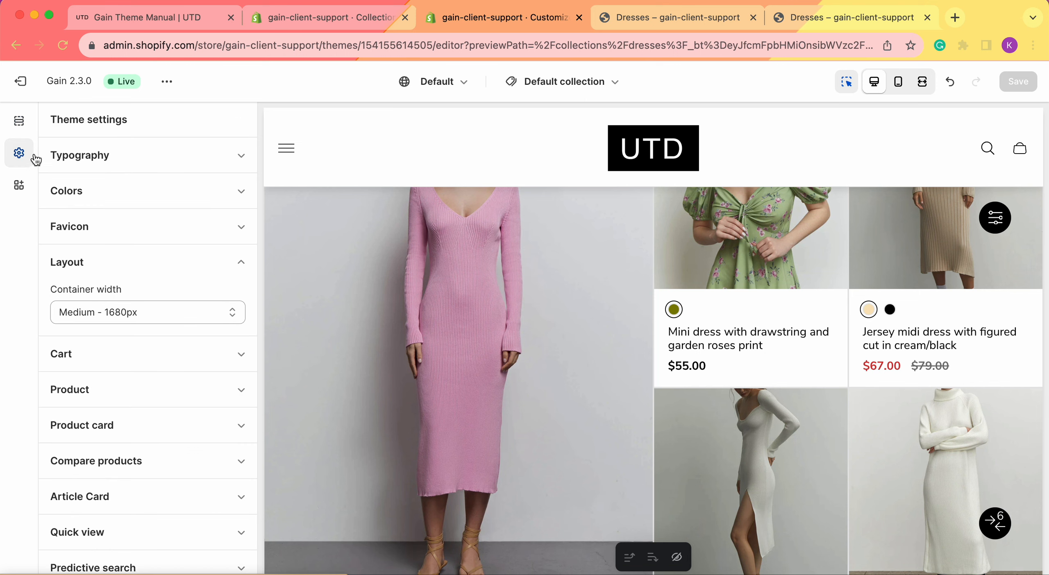
pyautogui.click(102, 313)
pyautogui.click(18, 115)
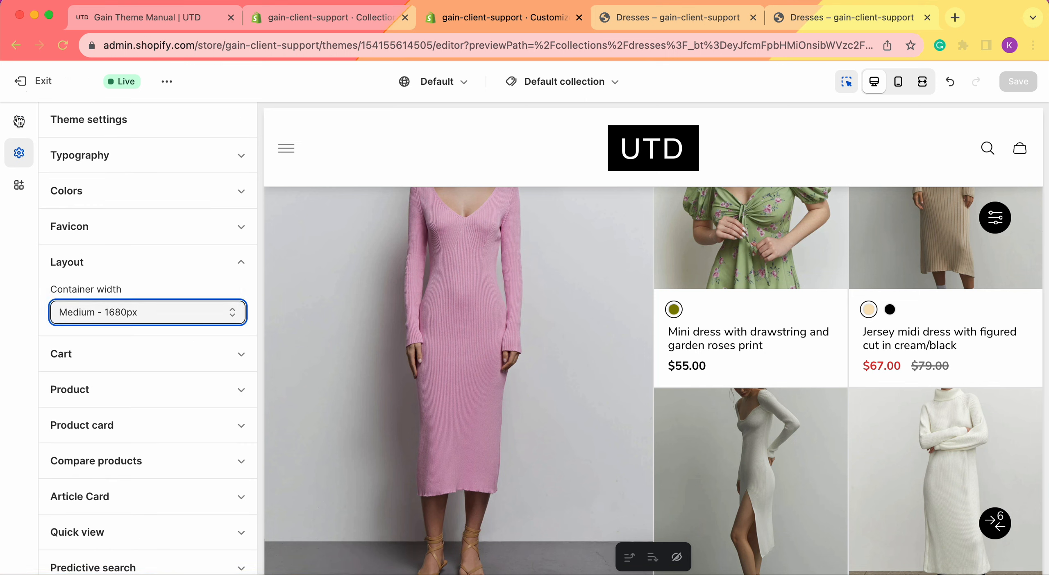
pyautogui.scroll(-9, 169, 321)
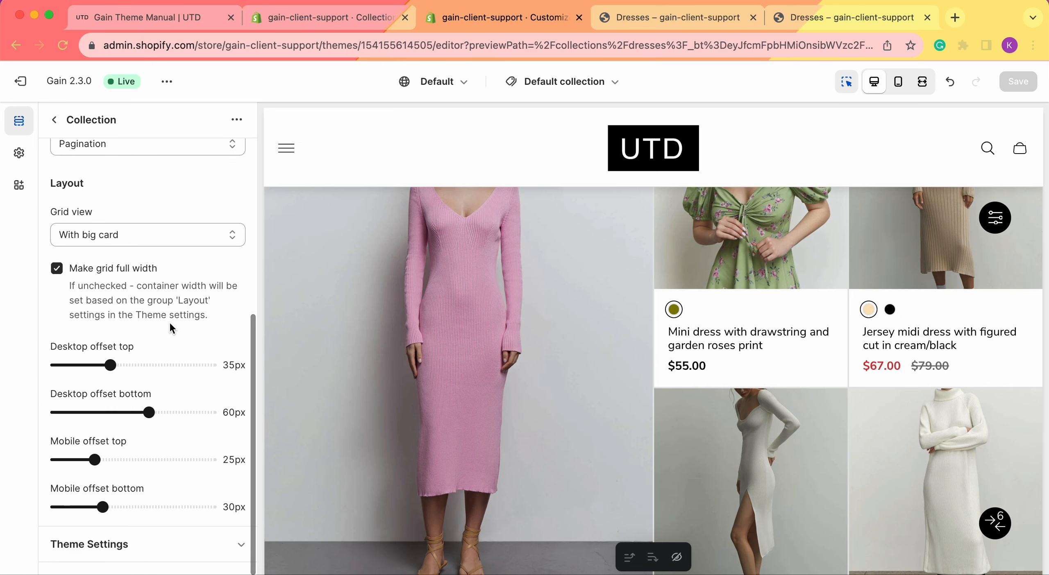
pyautogui.scroll(-1, 125, 246)
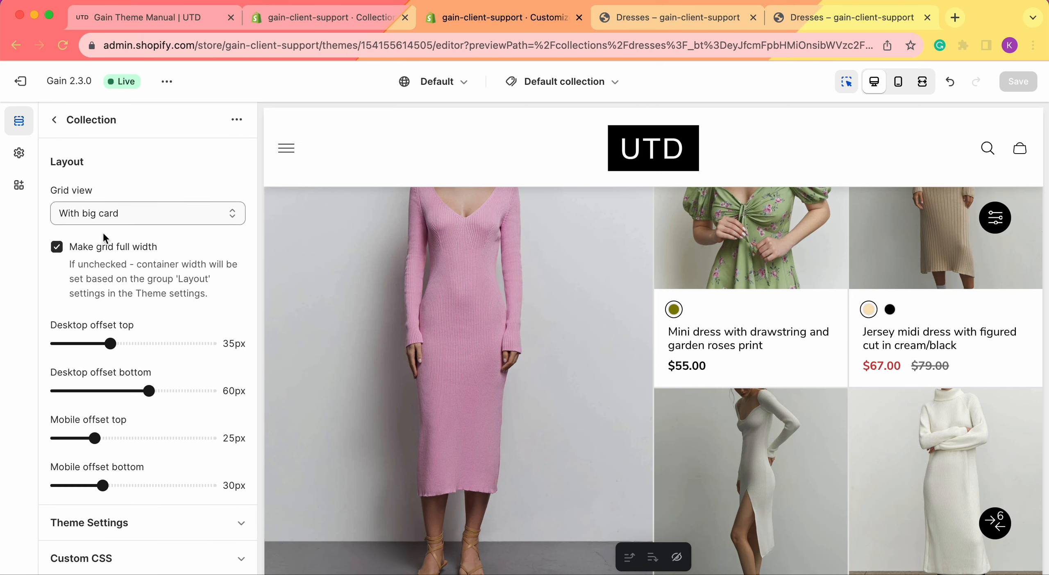
# - Examine the spacing above and below the collection in the preview and set Desktop offset top to 85px
pyautogui.scroll(3, 439, 331)
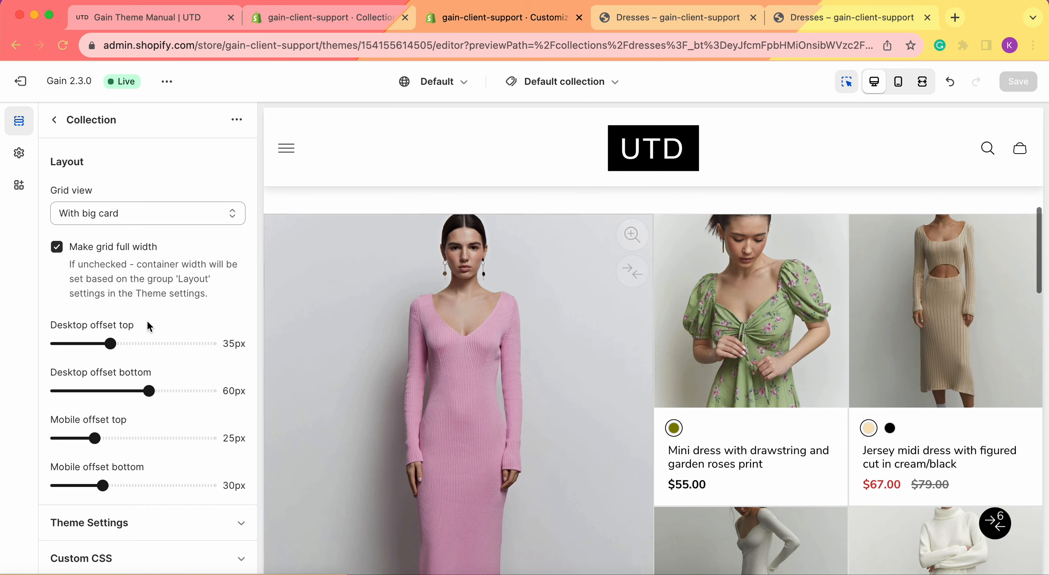
pyautogui.scroll(7, 368, 325)
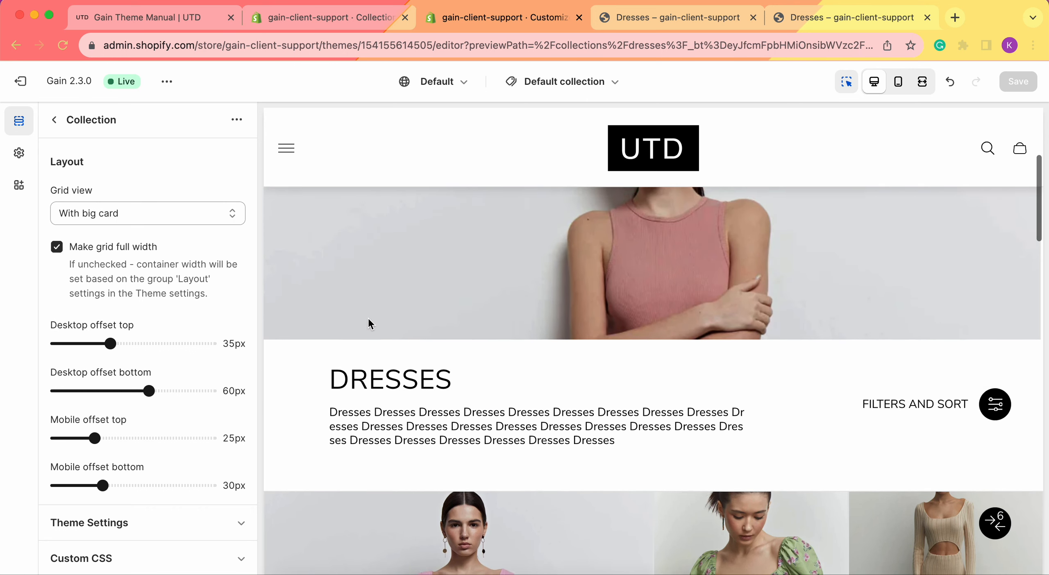
pyautogui.scroll(5, 367, 323)
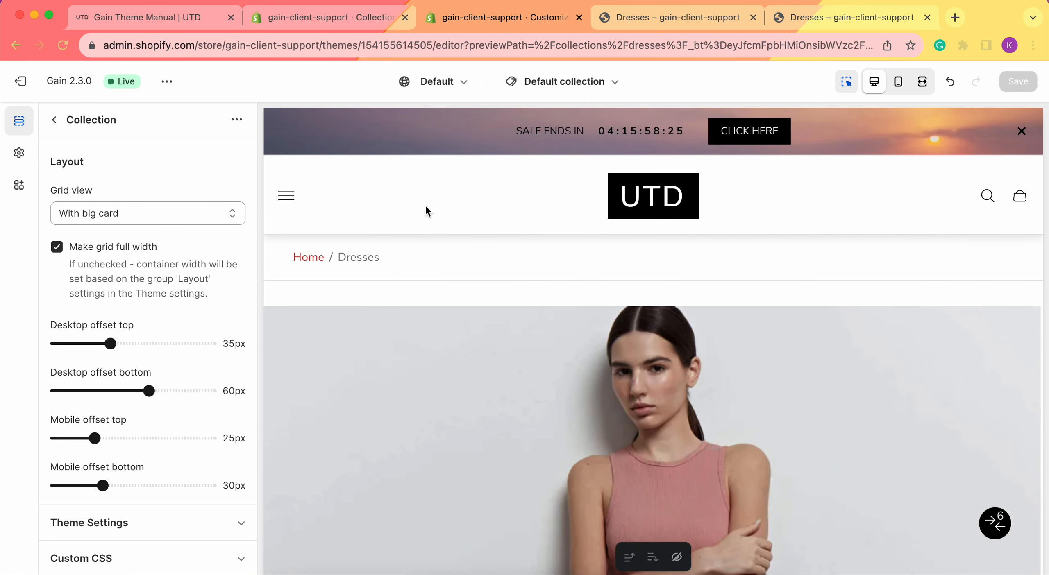
pyautogui.scroll(-20, 438, 383)
pyautogui.scroll(-8, 438, 385)
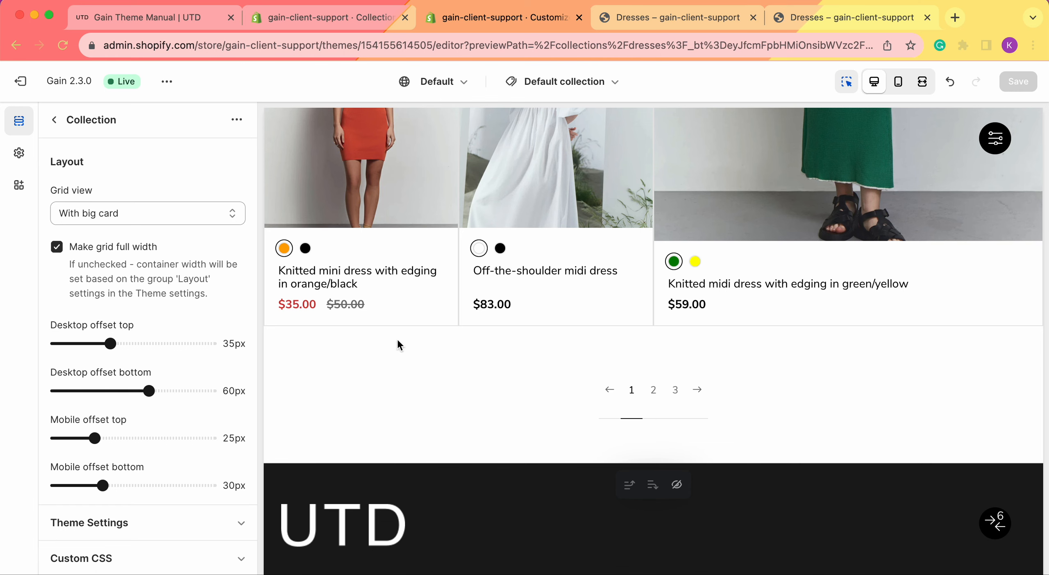
pyautogui.scroll(20, 396, 337)
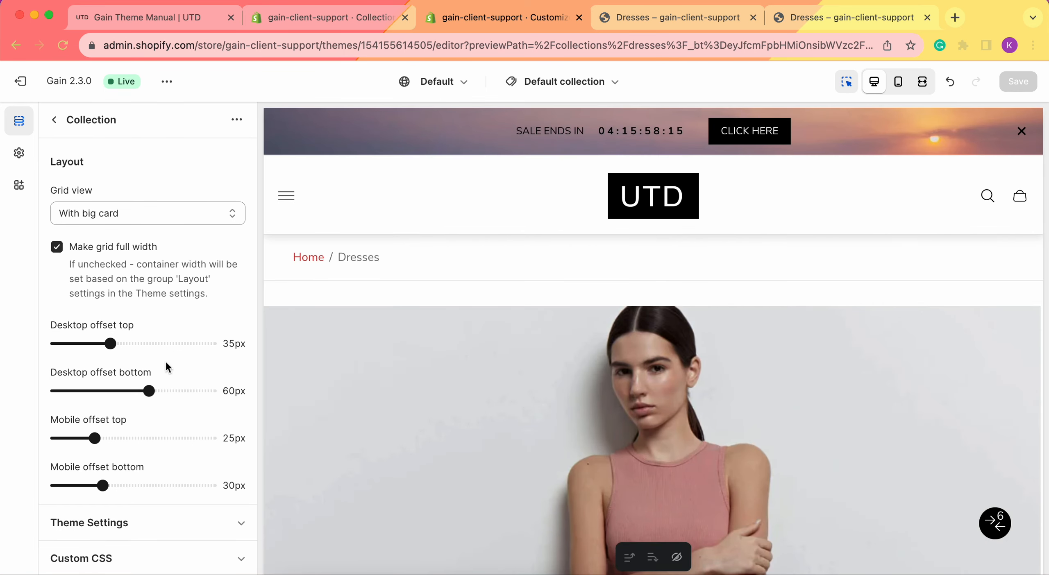
pyautogui.moveTo(110, 343); pyautogui.dragTo(187, 344)
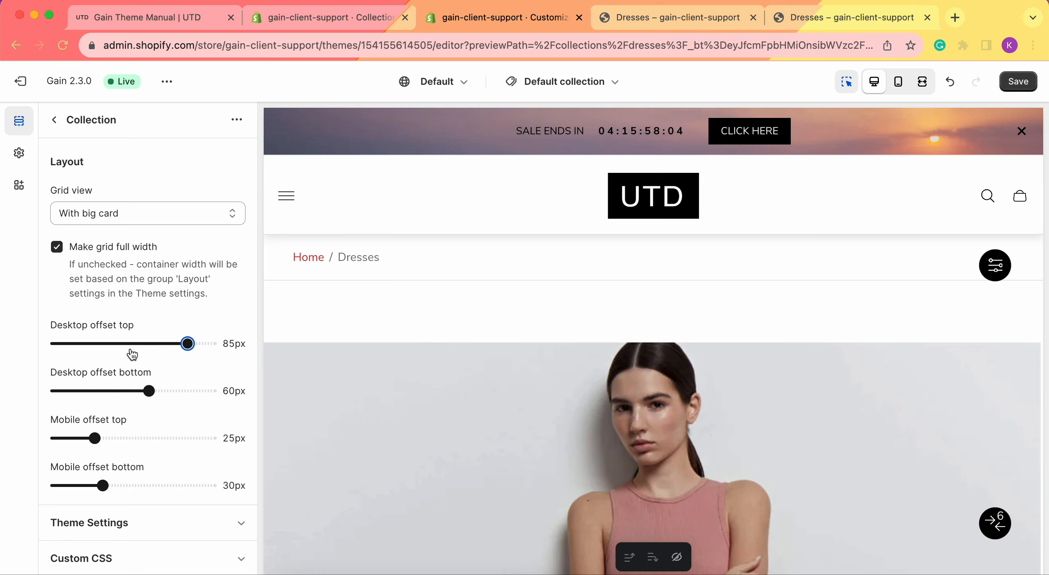
# - Reopen the Collection section from the template's section list, review its settings, and open the theme settings
pyautogui.scroll(10, 144, 316)
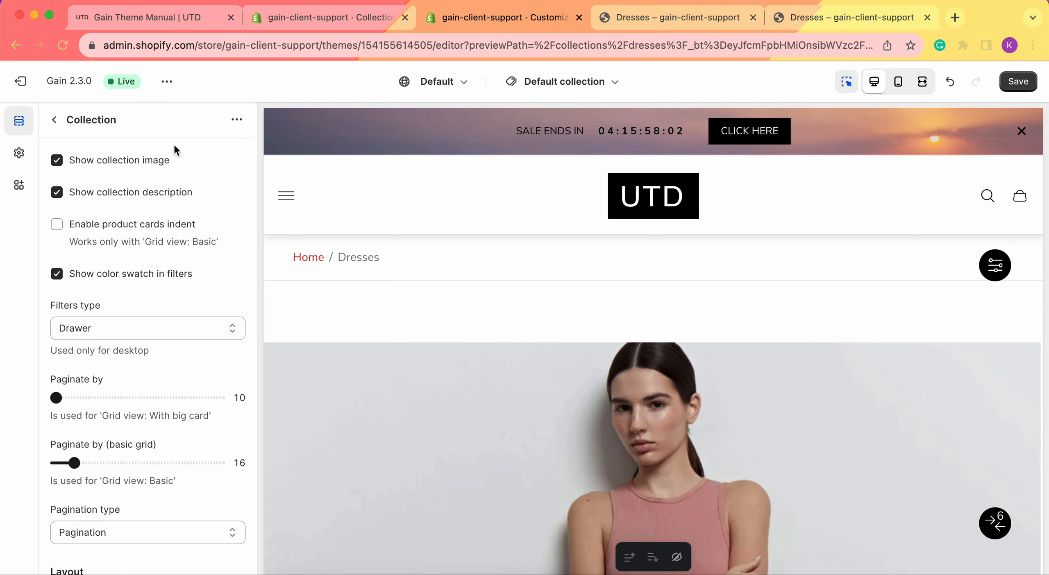
pyautogui.click(54, 120)
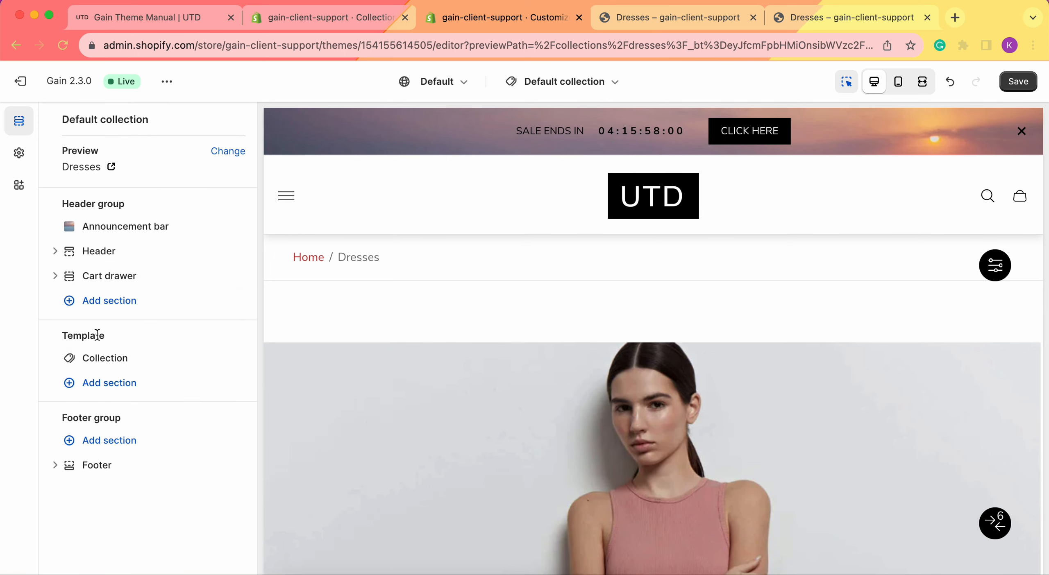
pyautogui.click(135, 361)
pyautogui.scroll(-4, 134, 227)
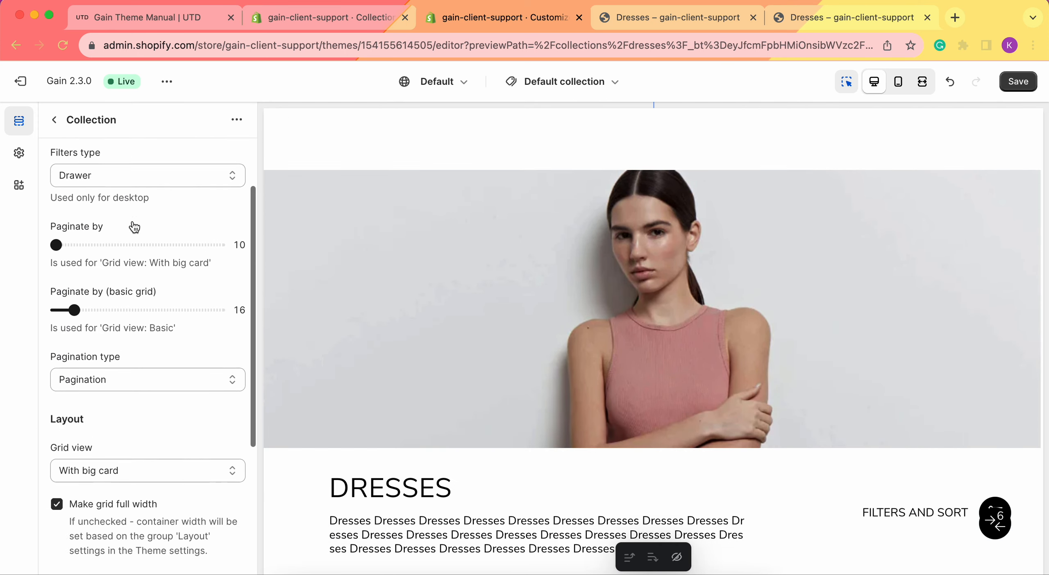
pyautogui.scroll(-5, 135, 228)
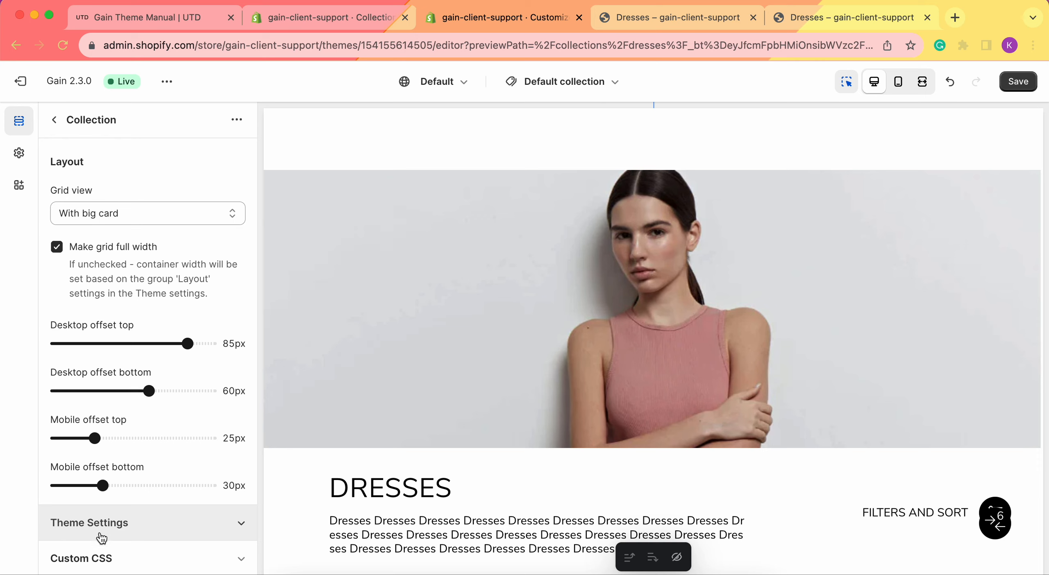
pyautogui.click(19, 158)
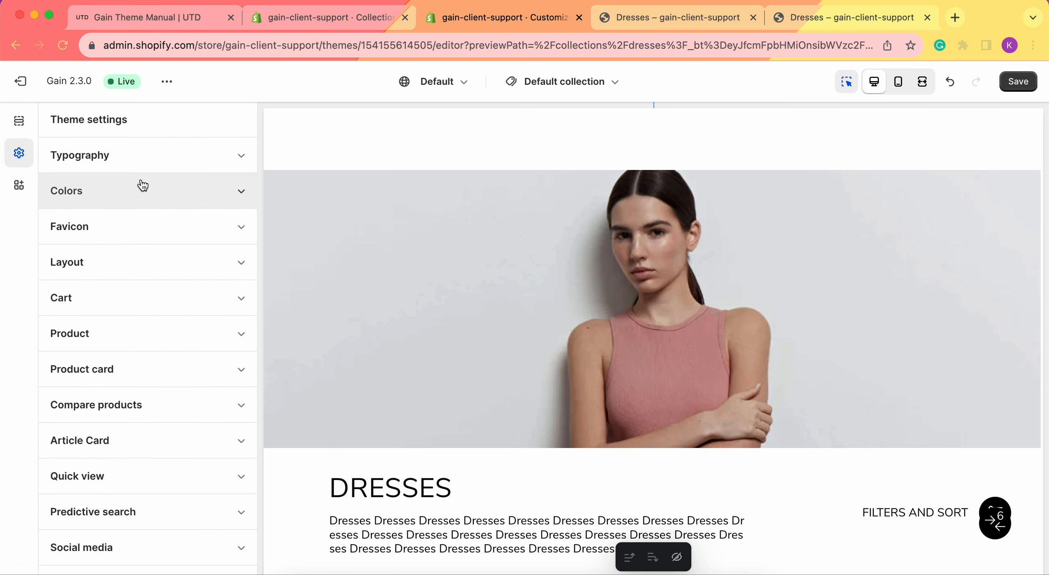
# - Look through the full list of theme-wide settings categories
pyautogui.scroll(-10, 129, 398)
pyautogui.scroll(2, 132, 179)
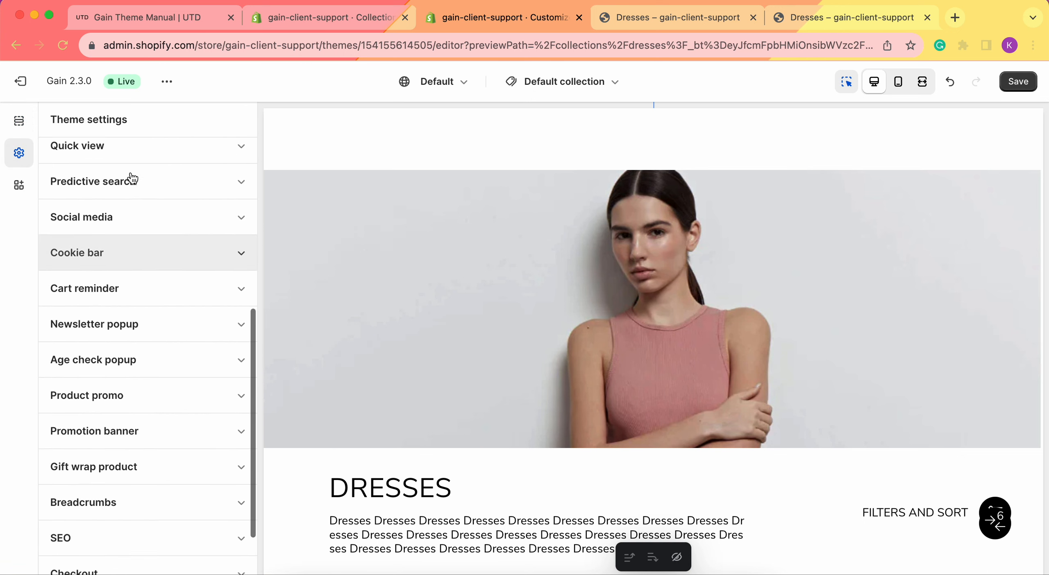
pyautogui.scroll(-2, 132, 179)
pyautogui.scroll(10, 131, 178)
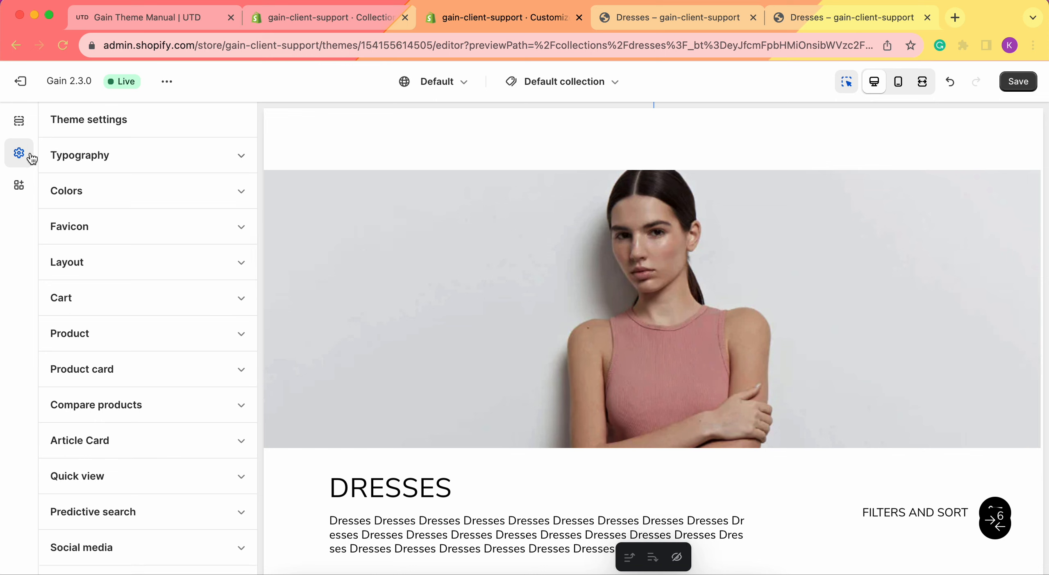
# - Return to the Collection section of the template and expand its Theme Settings group
pyautogui.click(20, 130)
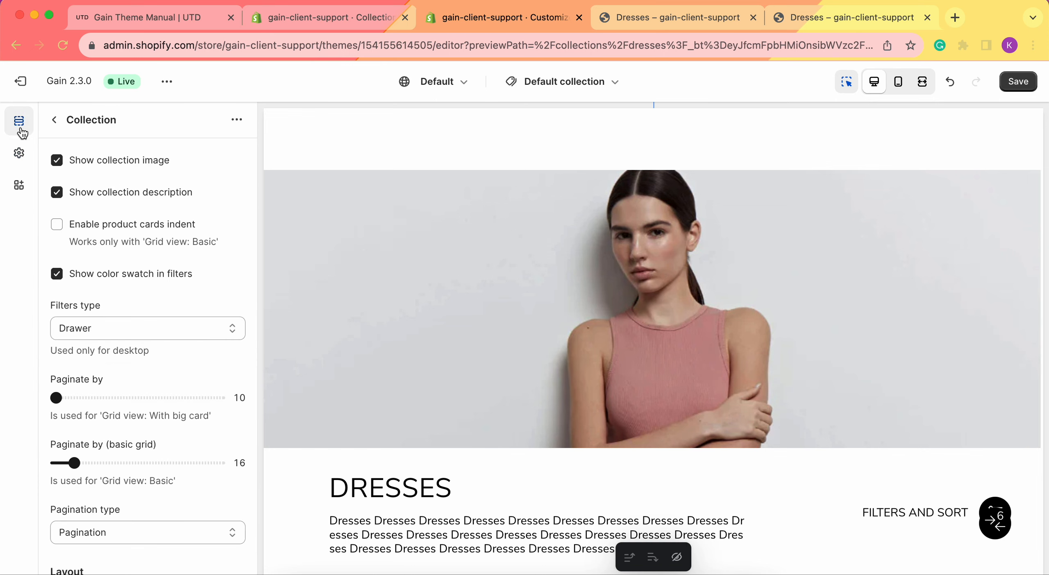
pyautogui.click(54, 122)
pyautogui.click(125, 357)
pyautogui.scroll(-5, 126, 358)
pyautogui.scroll(-5, 128, 357)
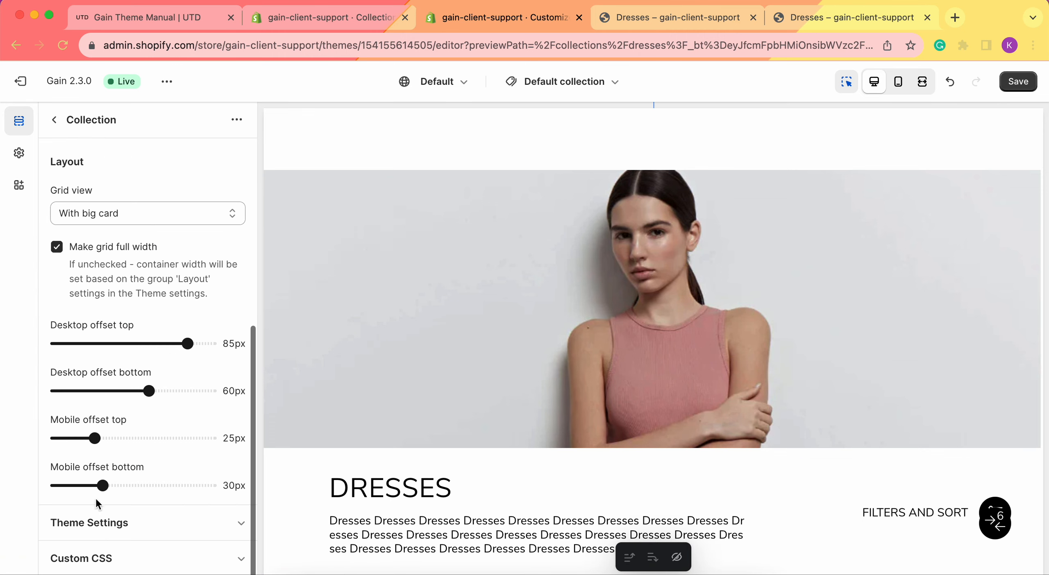
pyautogui.click(128, 539)
pyautogui.scroll(-7, 133, 307)
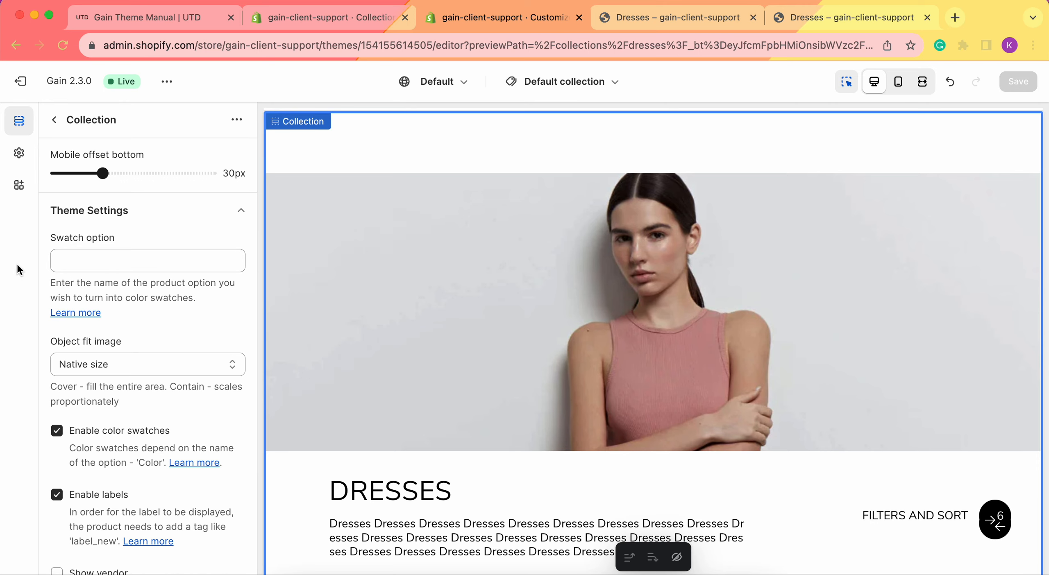
# - Set the Collection section's Swatch option to size and save the template
pyautogui.scroll(-10, 477, 432)
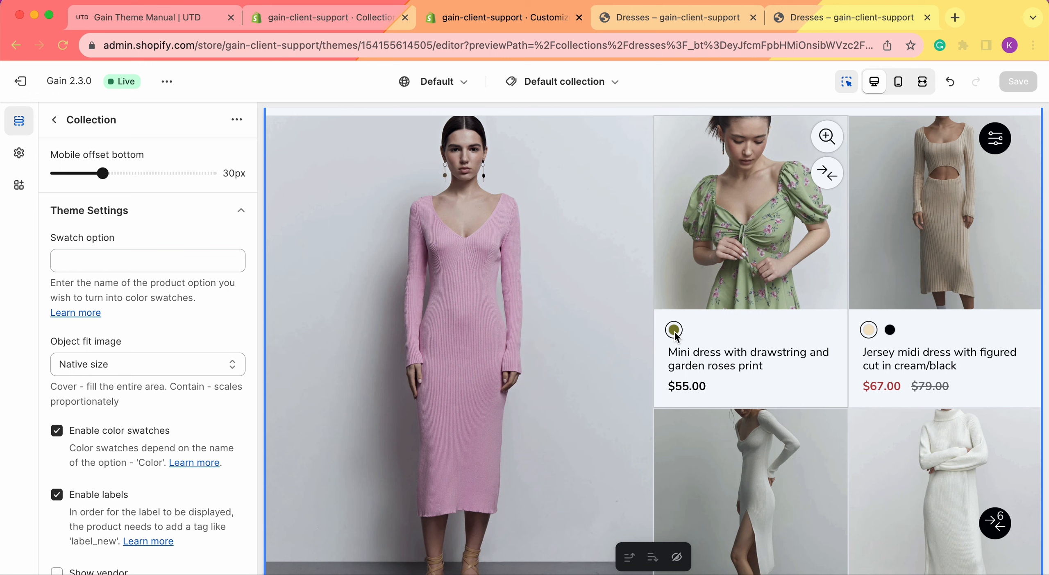
pyautogui.click(148, 261)
pyautogui.write('size')
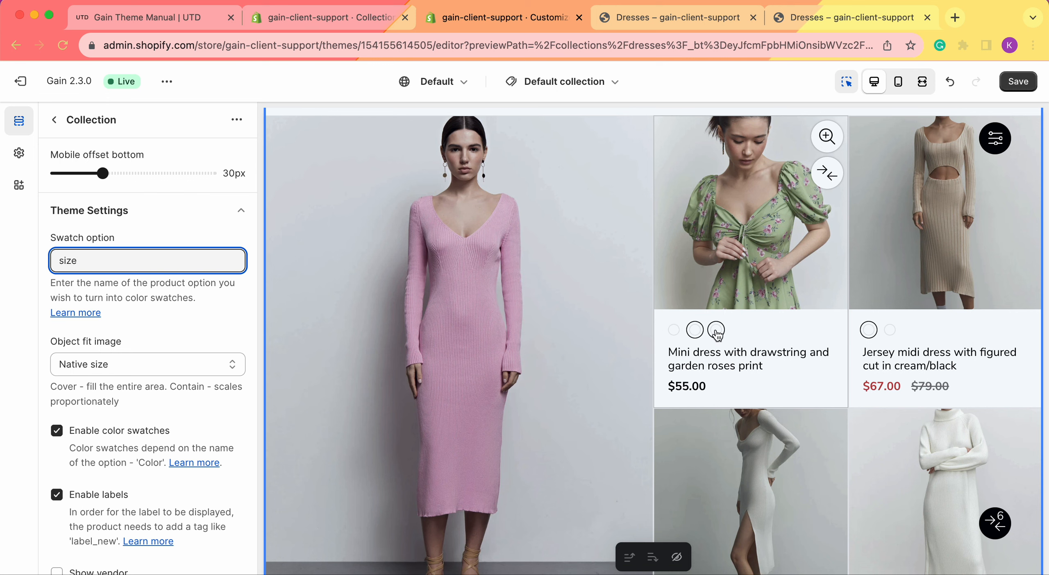
pyautogui.click(1019, 82)
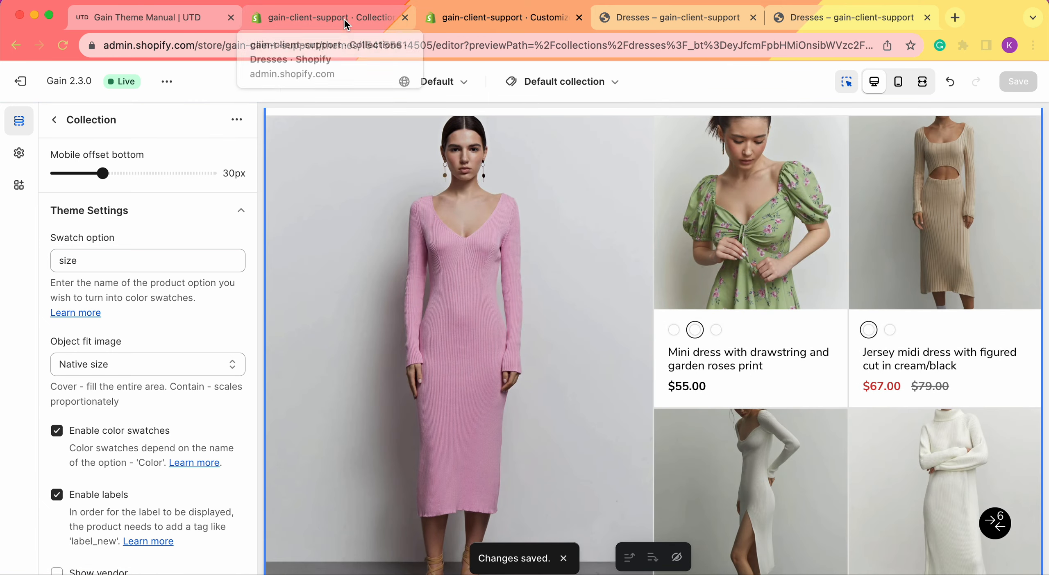
# - View the Dresses collection on the storefront and test the size swatches on the Mini dress with drawstring and garden roses print
pyautogui.click(344, 18)
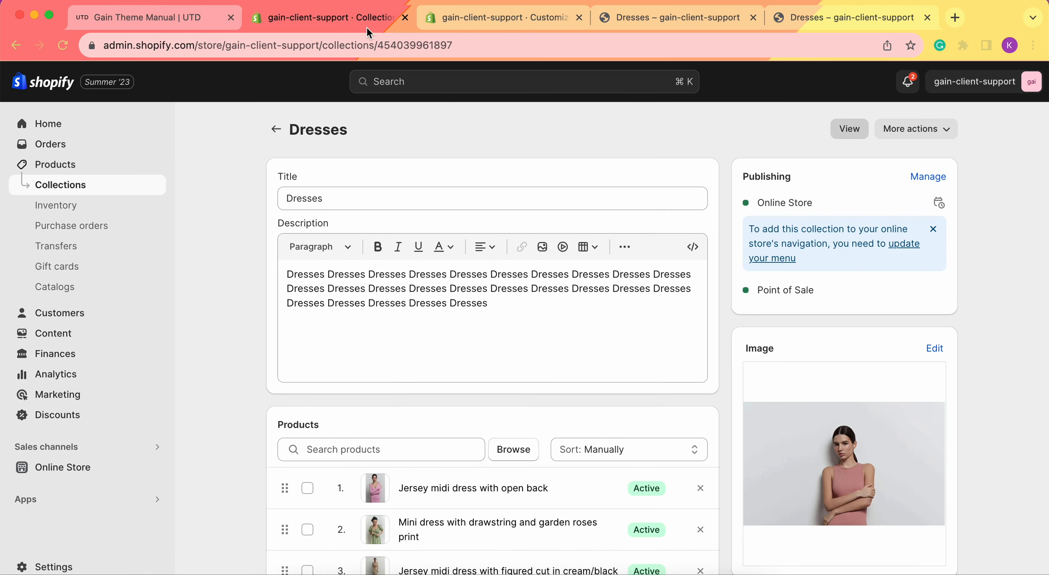
pyautogui.click(850, 129)
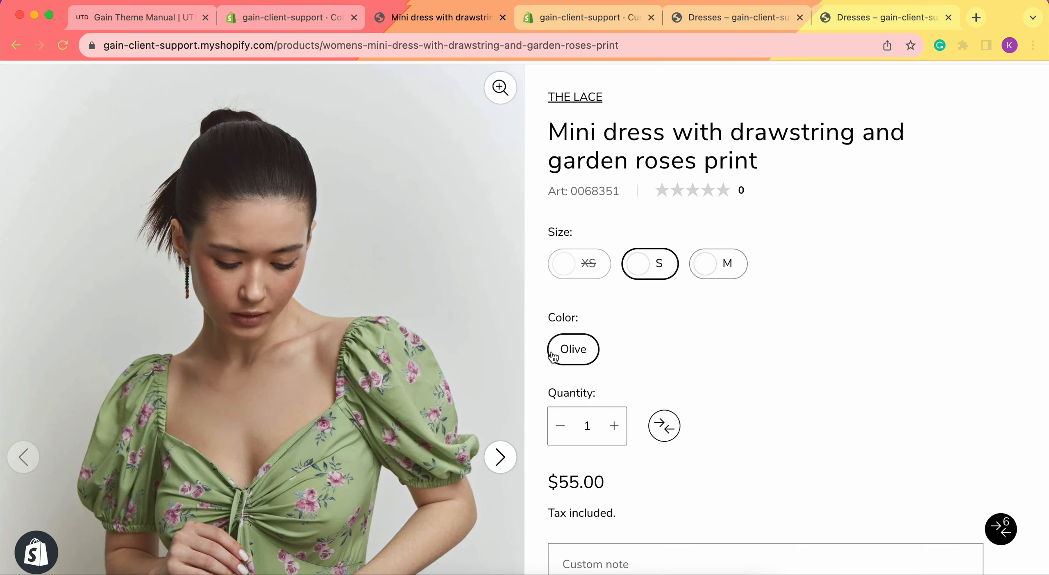
pyautogui.click(611, 265)
pyautogui.click(661, 270)
pyautogui.click(700, 270)
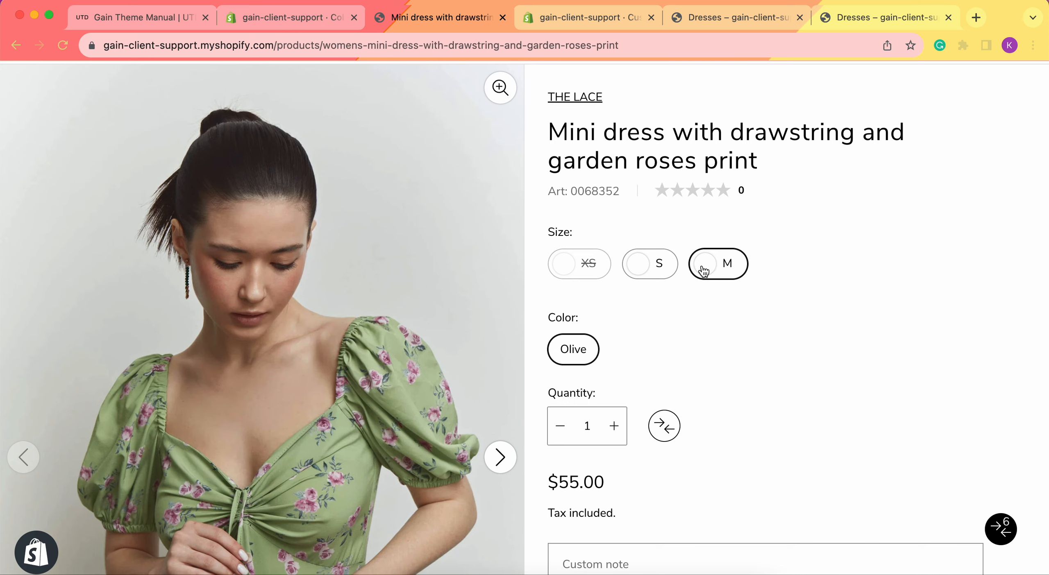
pyautogui.click(503, 17)
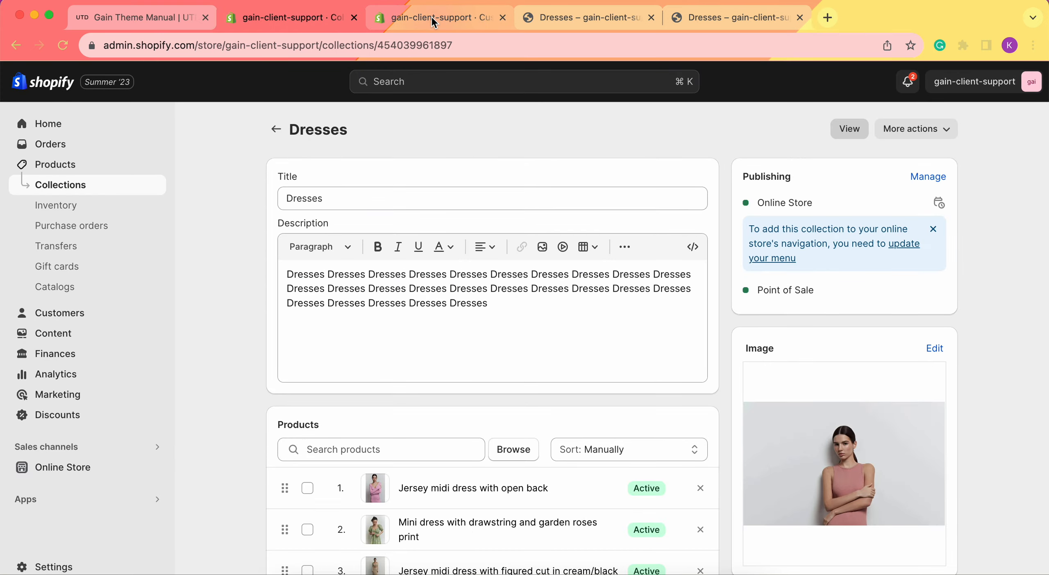
# - Clear the Swatch option in the Collection section's Theme Settings and save the template
pyautogui.click(431, 16)
pyautogui.doubleClick(101, 268)
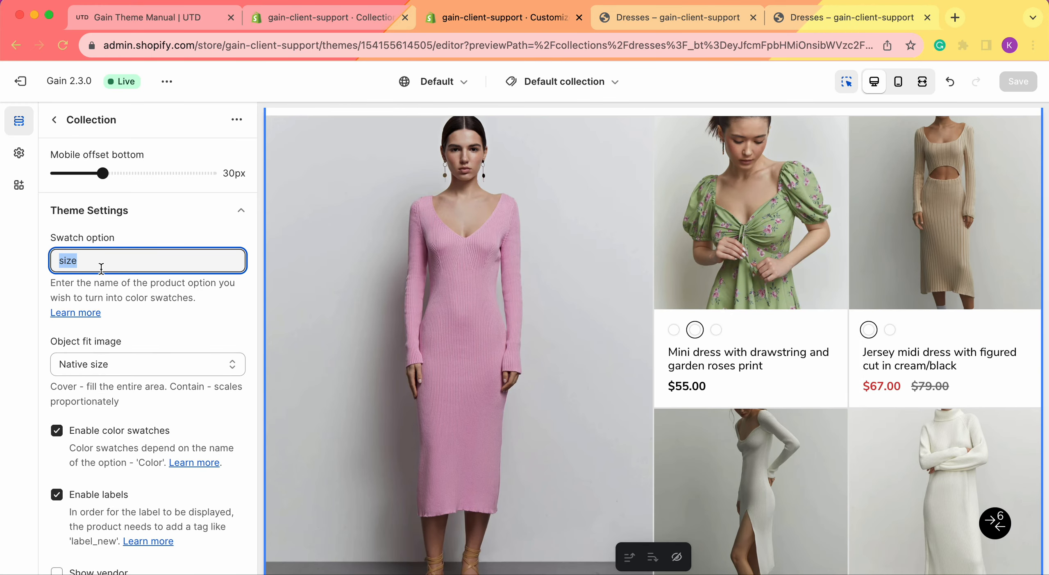
pyautogui.press('BackSpace')
pyautogui.click(17, 271)
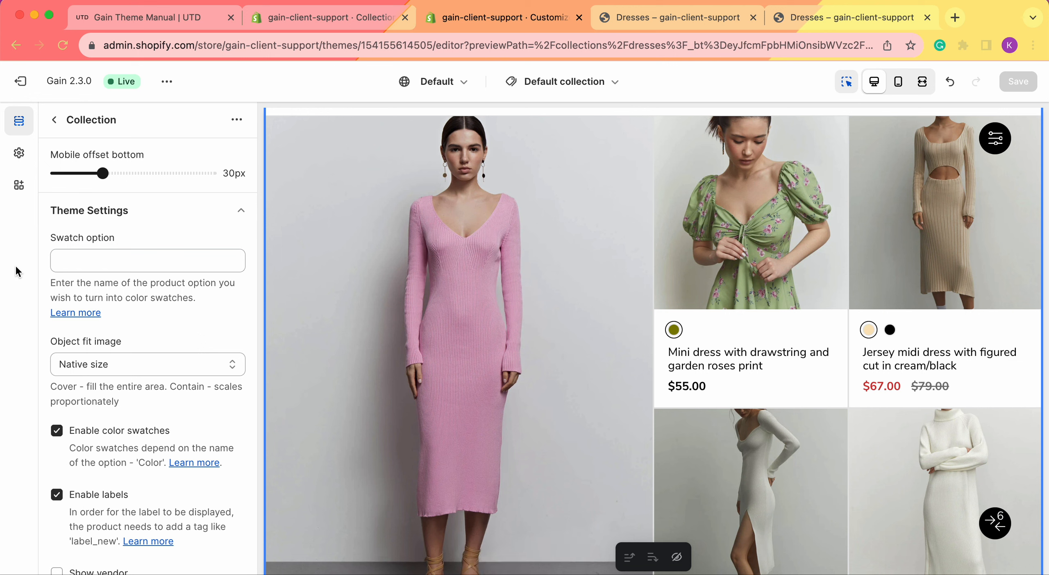
# - Review the Object fit image choices of the Collection section and keep Native size
pyautogui.scroll(-3, 126, 274)
pyautogui.click(126, 274)
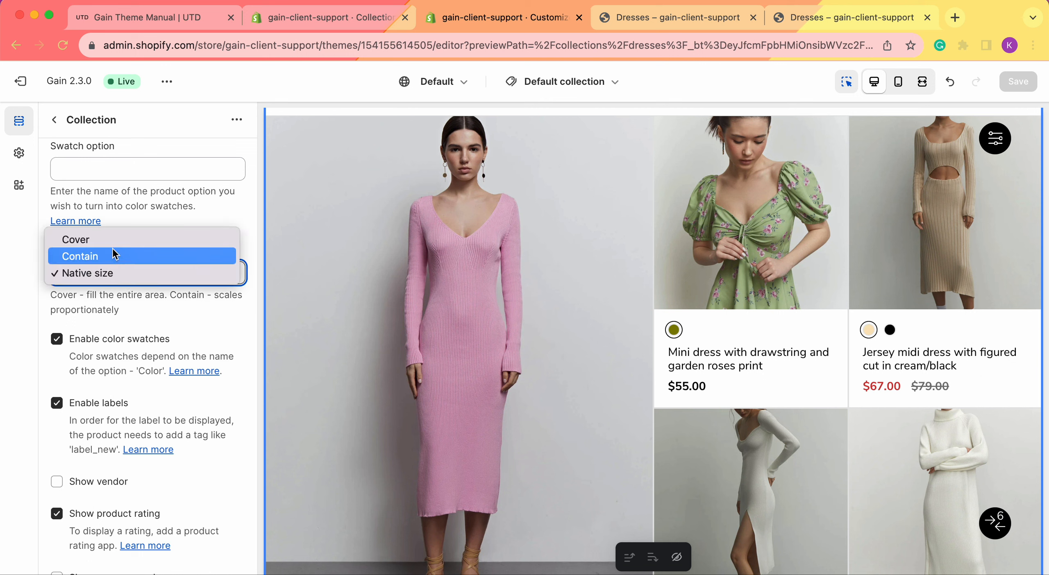
pyautogui.click(71, 280)
pyautogui.scroll(-2, 125, 302)
pyautogui.click(103, 241)
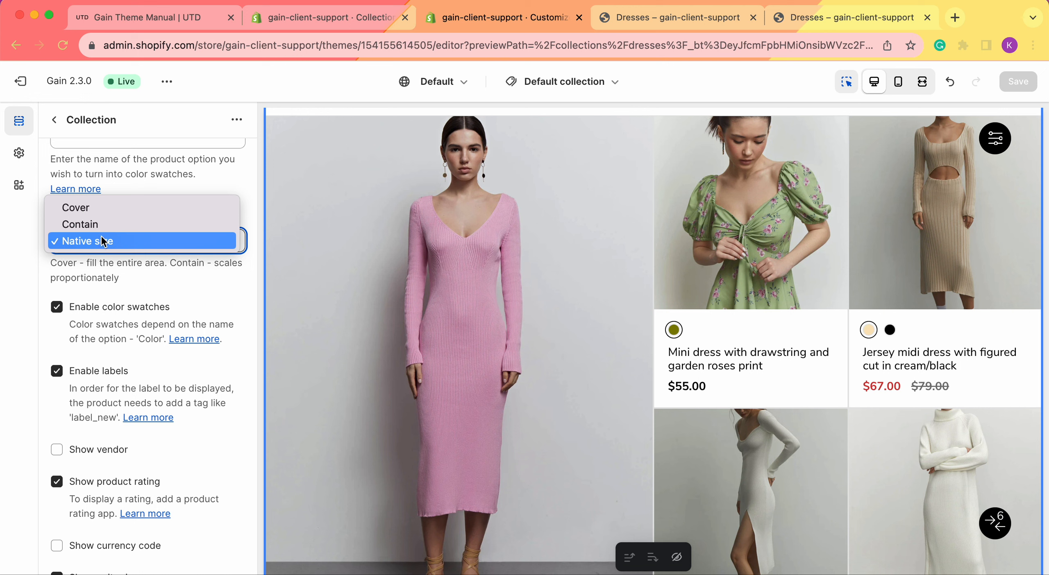
pyautogui.click(104, 241)
# - Disable color swatches for the Collection section's product cards and save the template
pyautogui.scroll(-2, 169, 310)
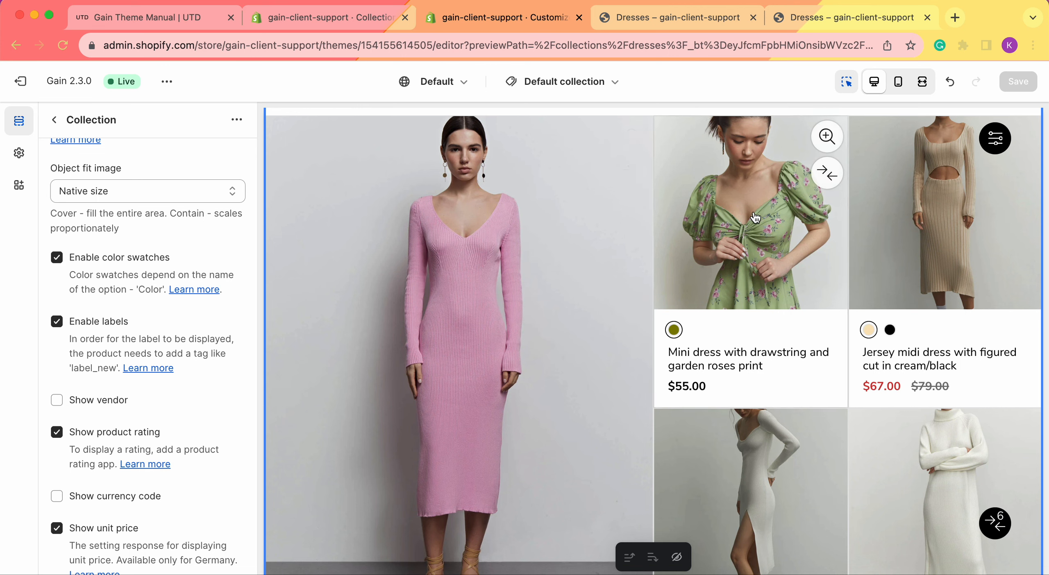
pyautogui.scroll(1, 755, 323)
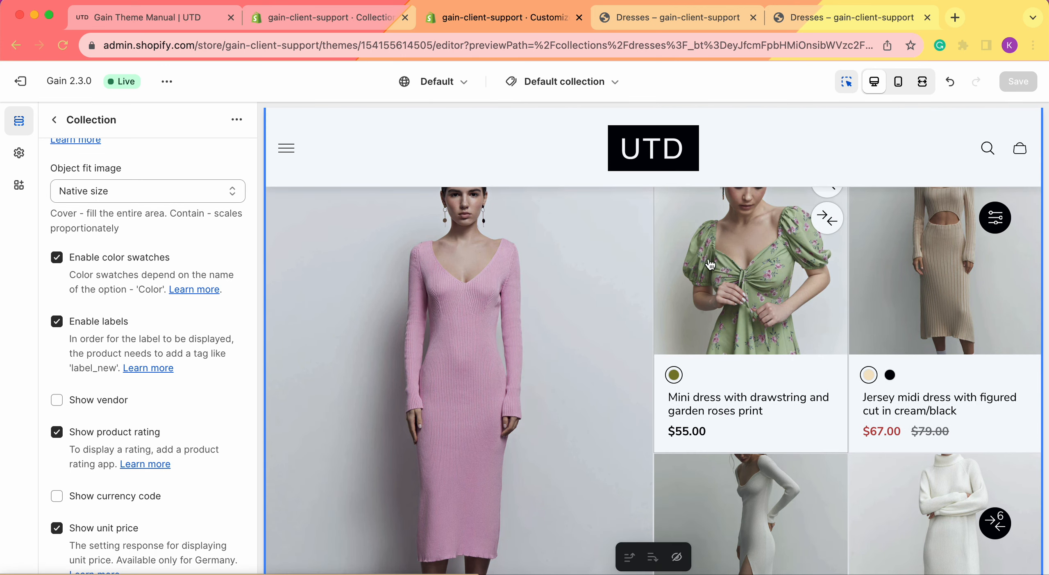
pyautogui.click(56, 257)
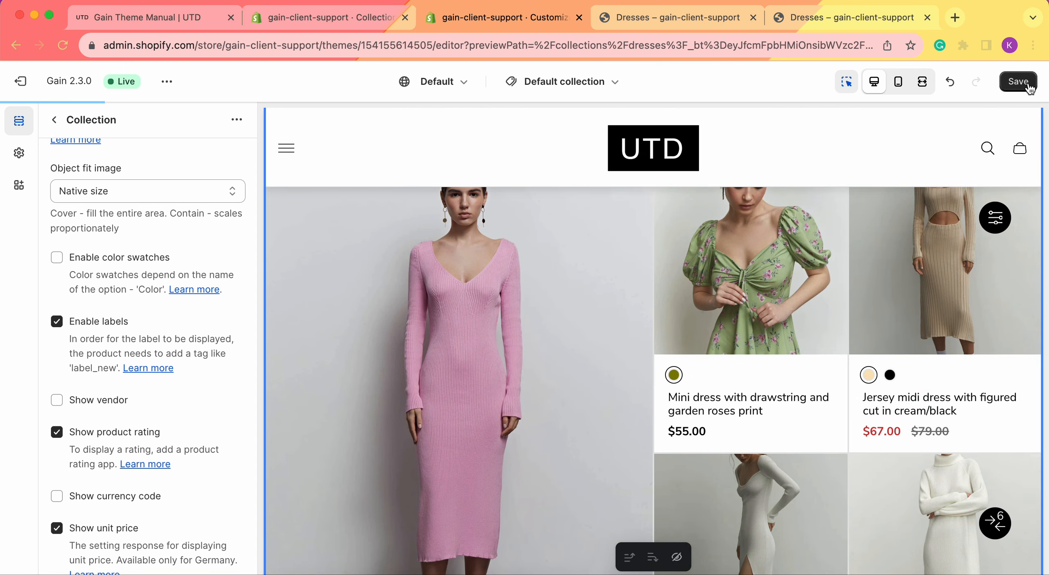
pyautogui.click(1028, 87)
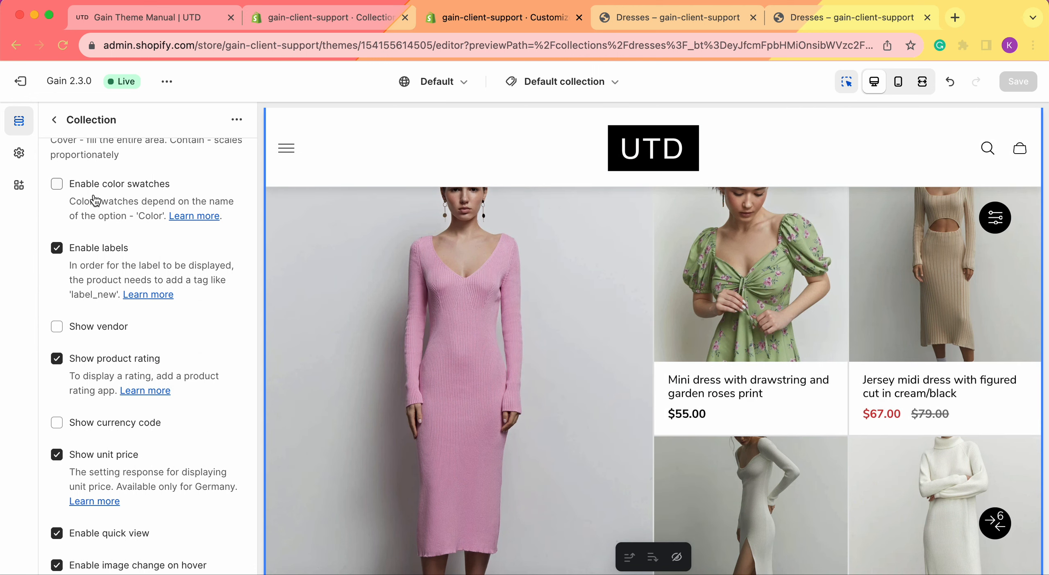
# - Re-enable color swatches for the Collection section's product cards and save the template
pyautogui.scroll(1, 87, 201)
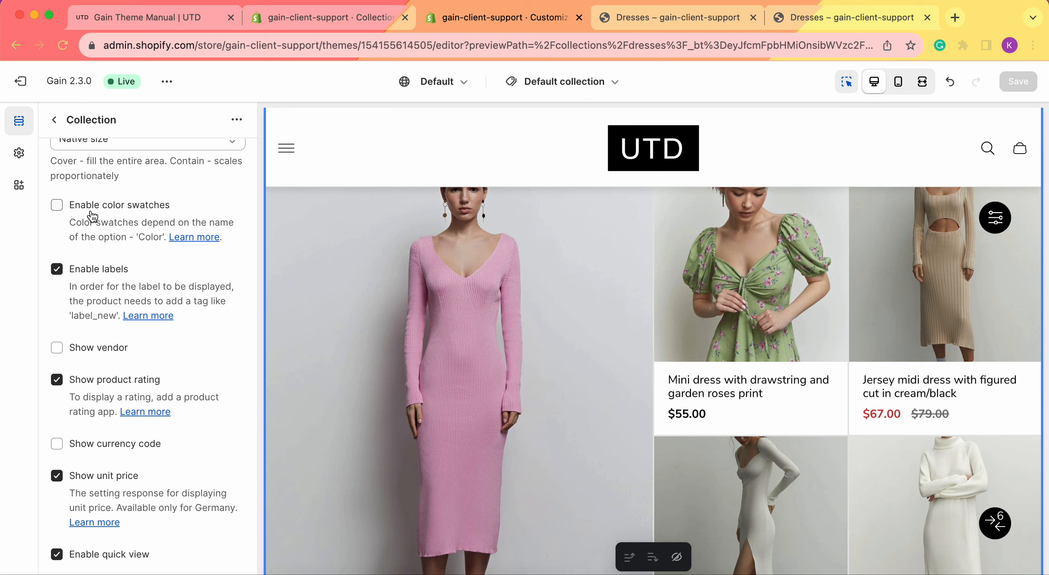
pyautogui.click(57, 205)
pyautogui.click(1026, 88)
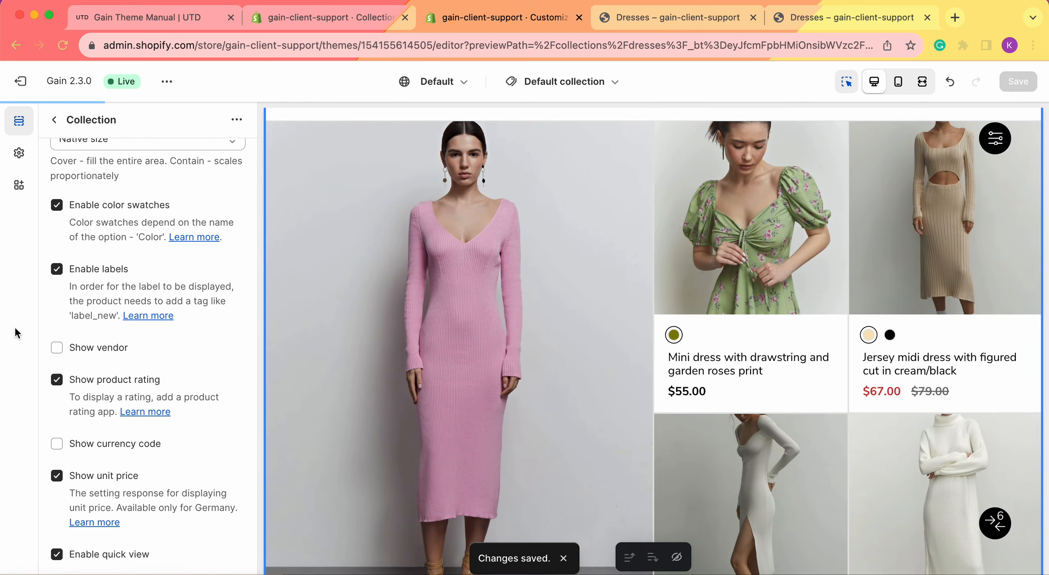
# - Open the Dresses collection on the storefront and examine the product labels across pages 1 to 3
pyautogui.scroll(-1, 117, 264)
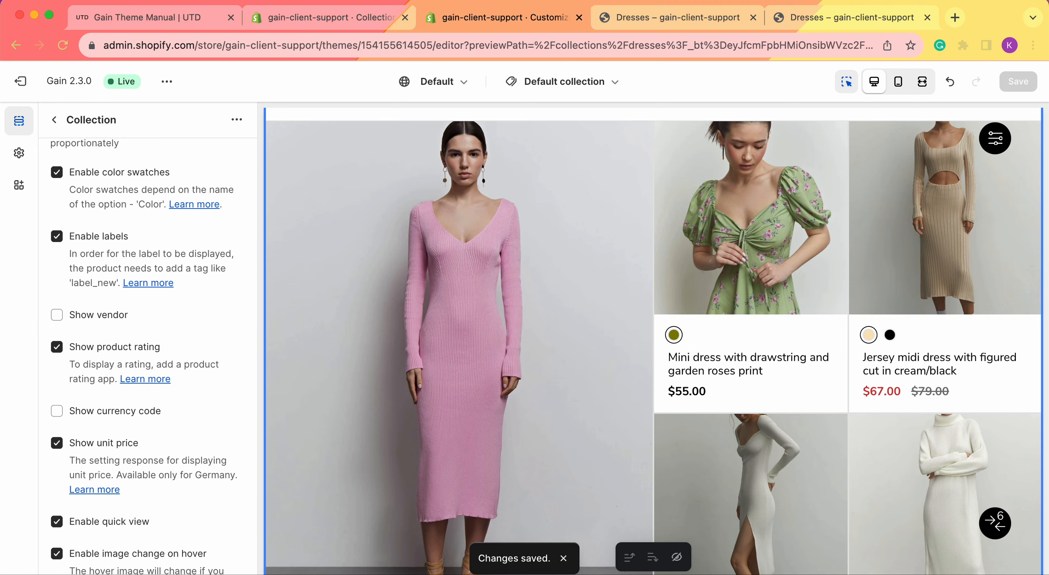
pyautogui.click(344, 16)
pyautogui.click(847, 128)
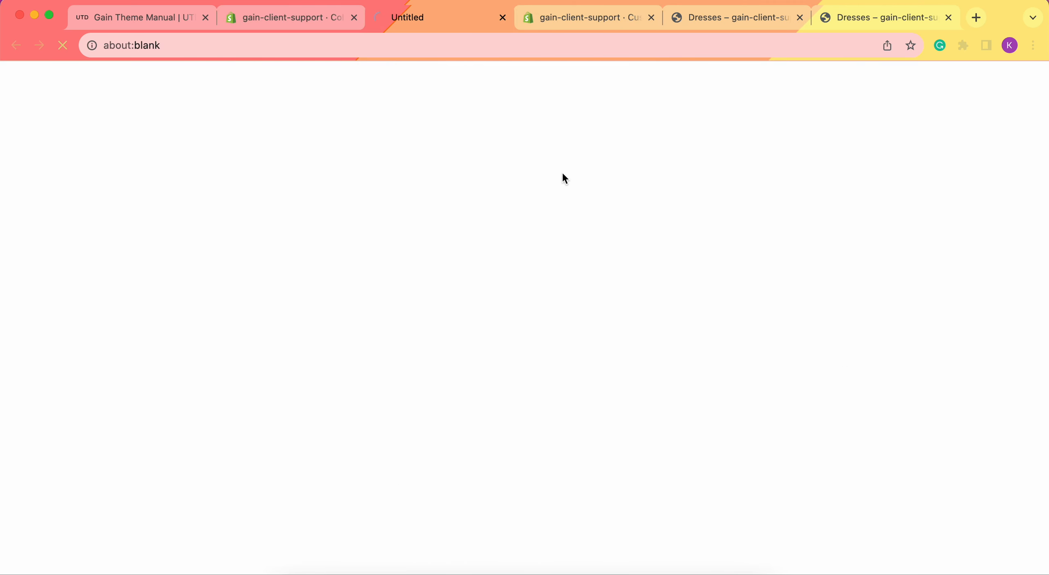
pyautogui.scroll(-15, 569, 347)
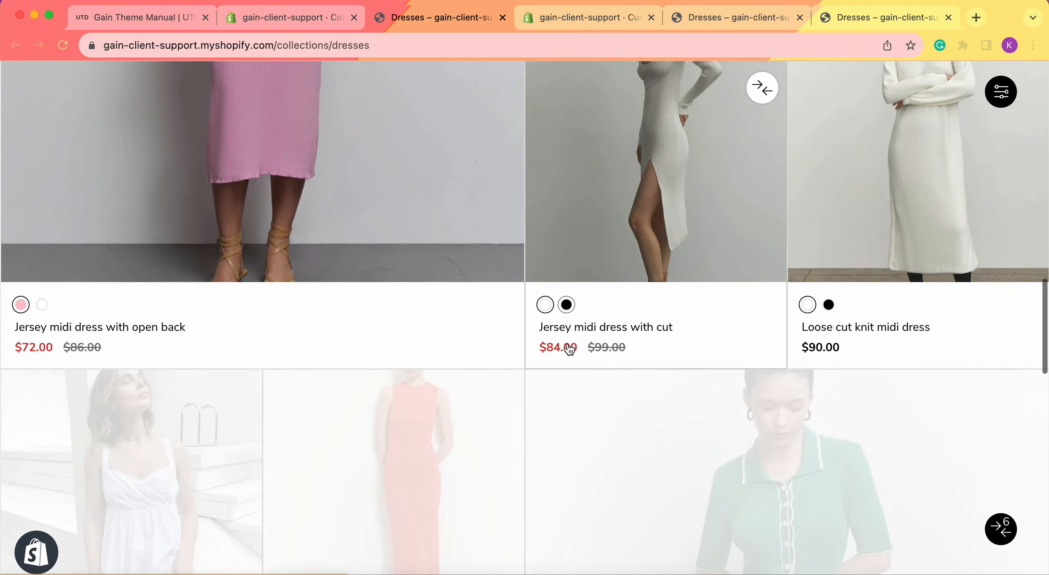
pyautogui.scroll(-15, 569, 349)
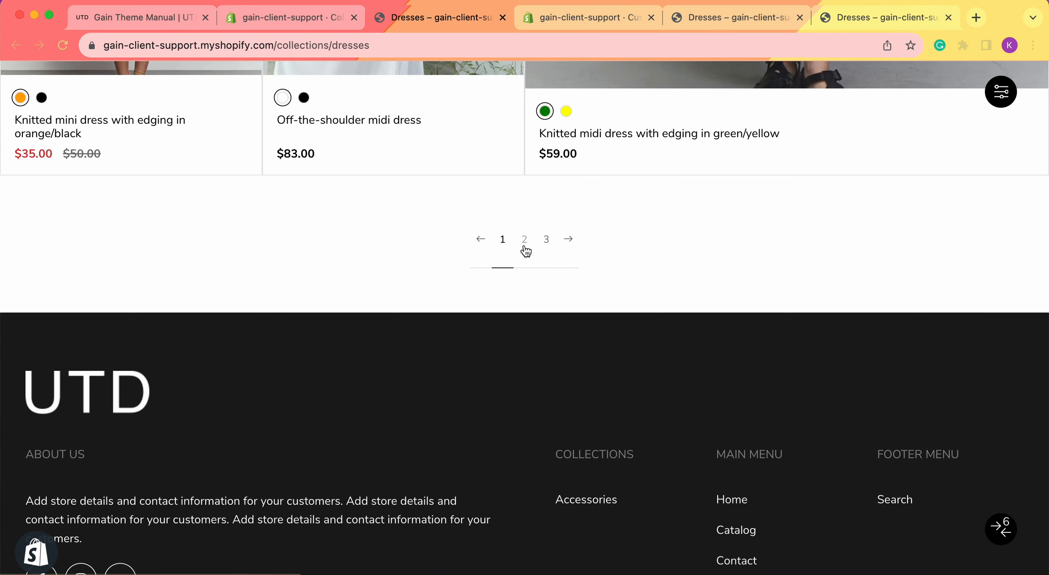
pyautogui.click(524, 246)
pyautogui.scroll(-3, 524, 246)
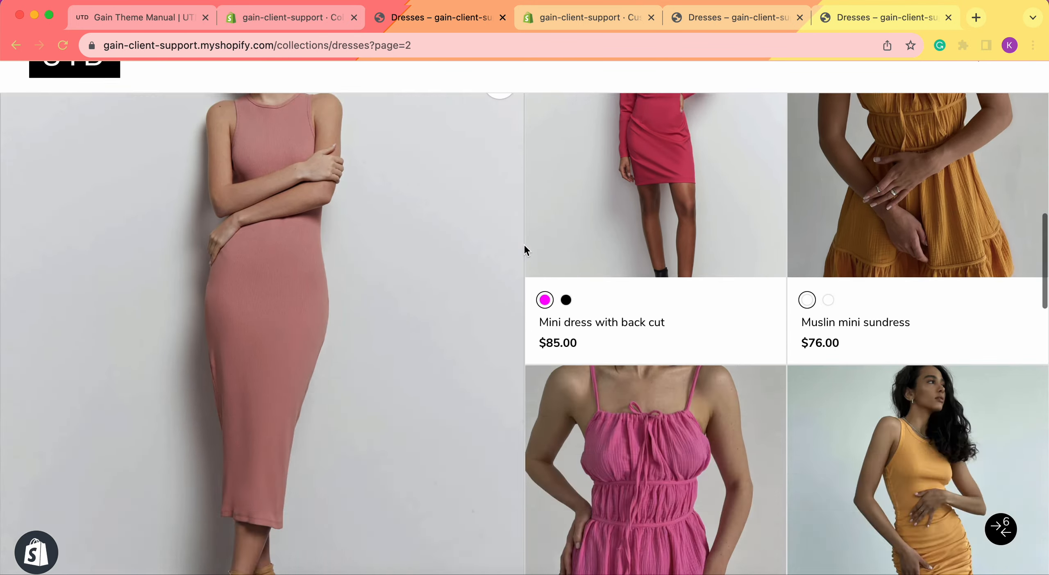
pyautogui.scroll(-20, 524, 246)
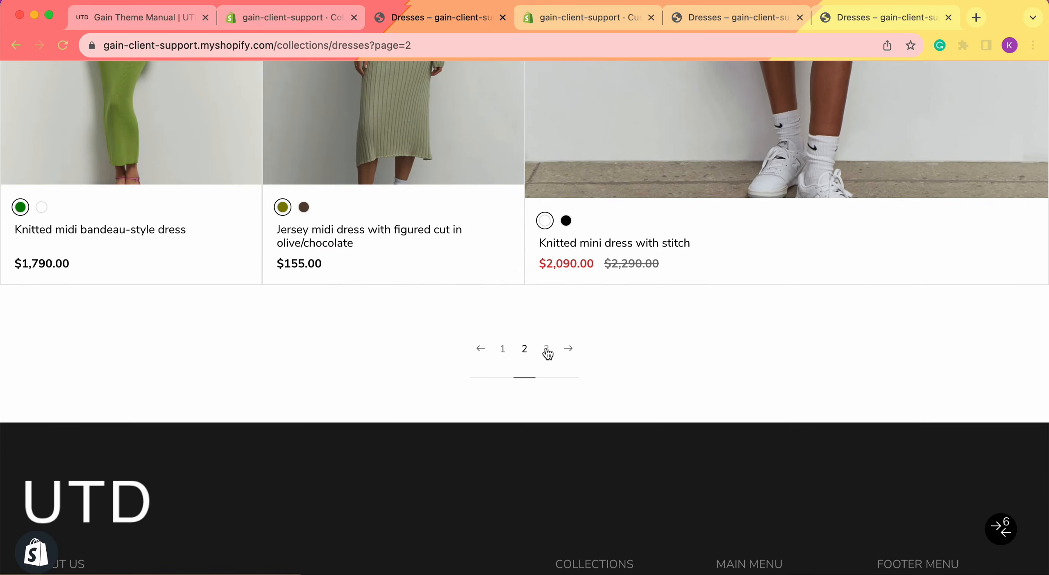
pyautogui.click(547, 353)
pyautogui.scroll(-10, 672, 319)
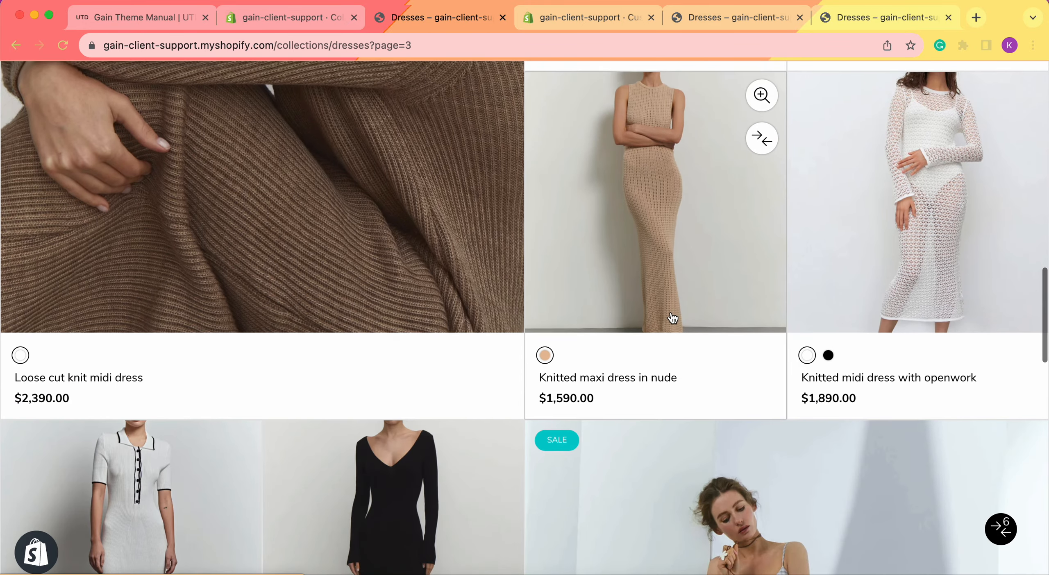
pyautogui.scroll(-14, 672, 318)
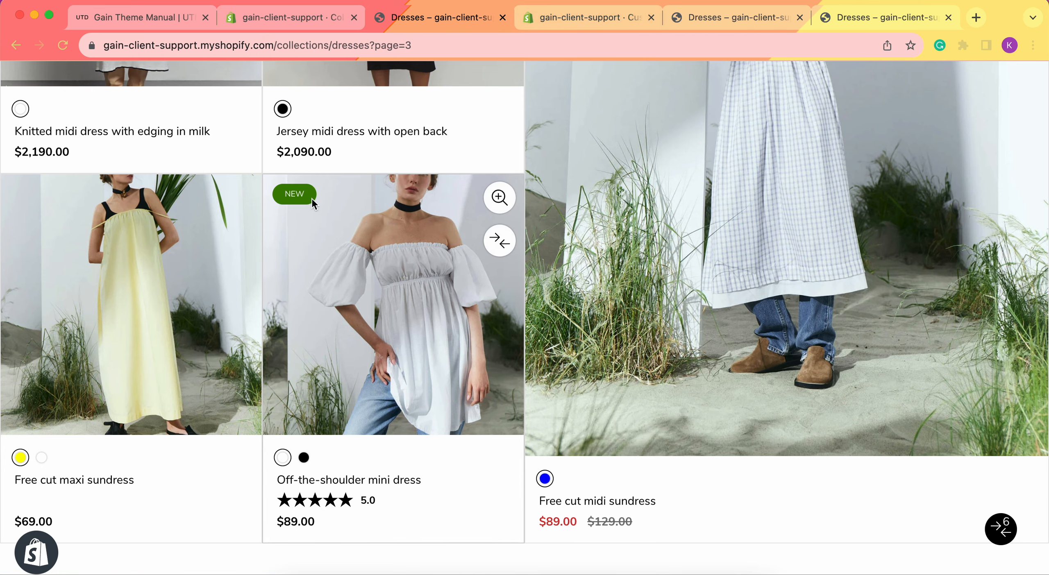
# - Disable labels in the Collection section, save the template, and reload page 3 of the storefront's Dresses collection
pyautogui.click(570, 19)
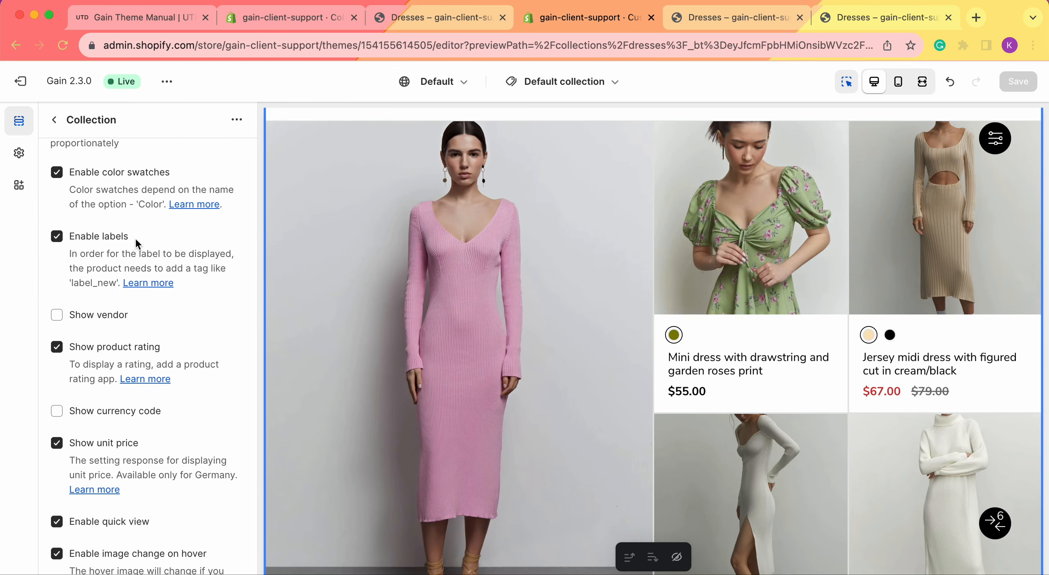
pyautogui.click(57, 237)
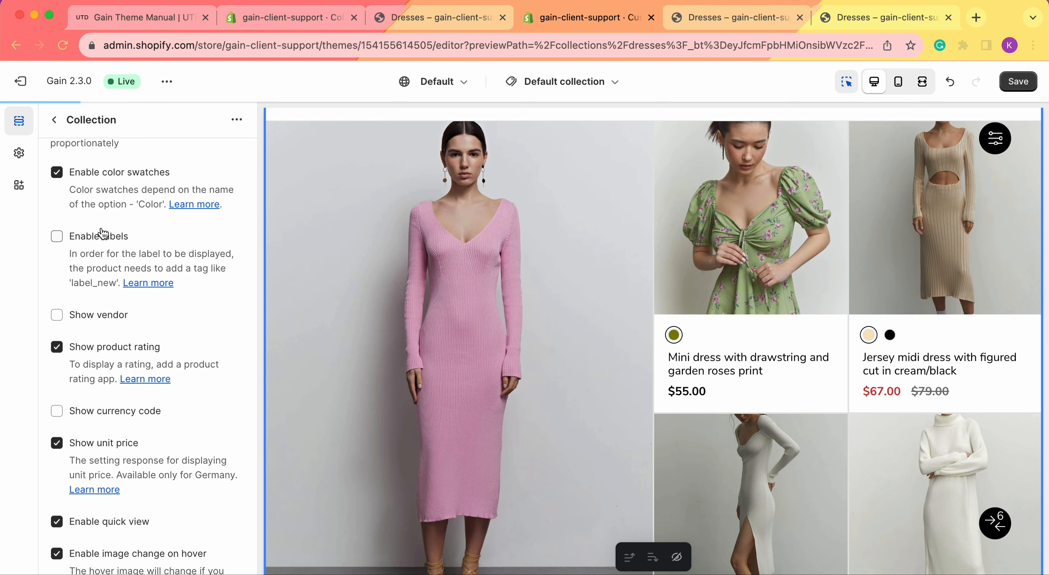
pyautogui.click(1019, 83)
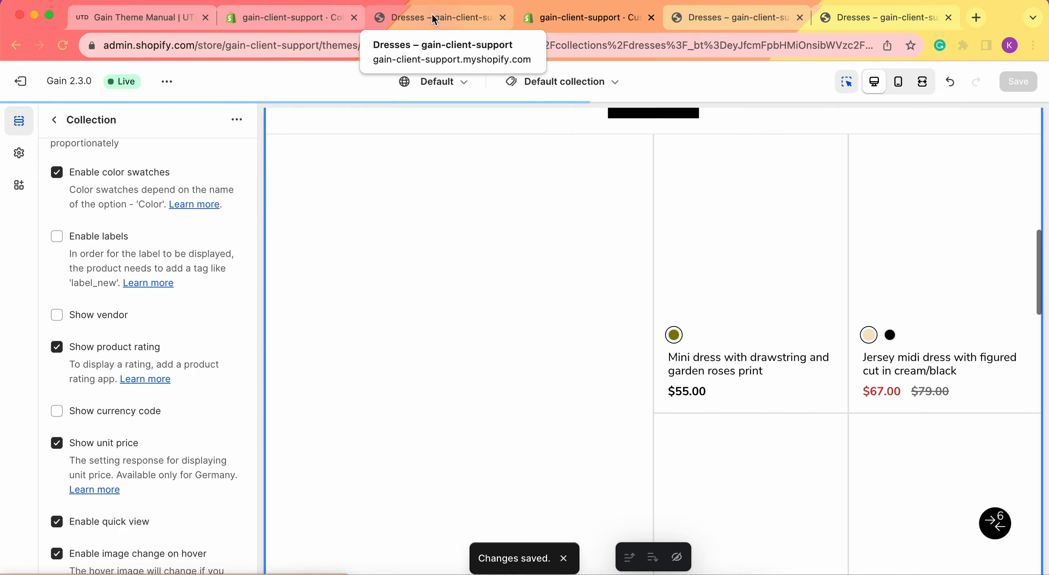
pyautogui.click(434, 19)
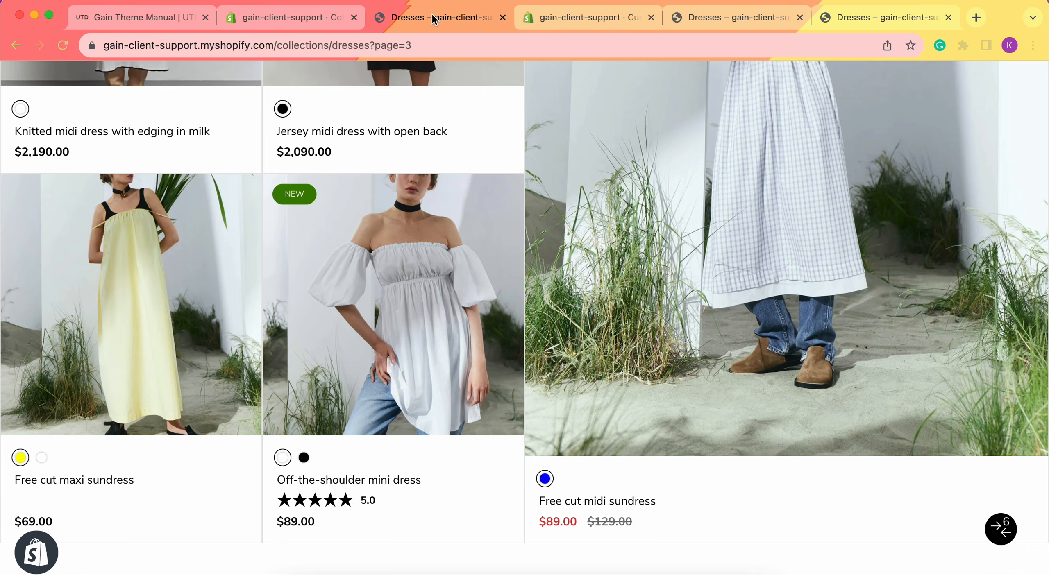
pyautogui.press('super+r')
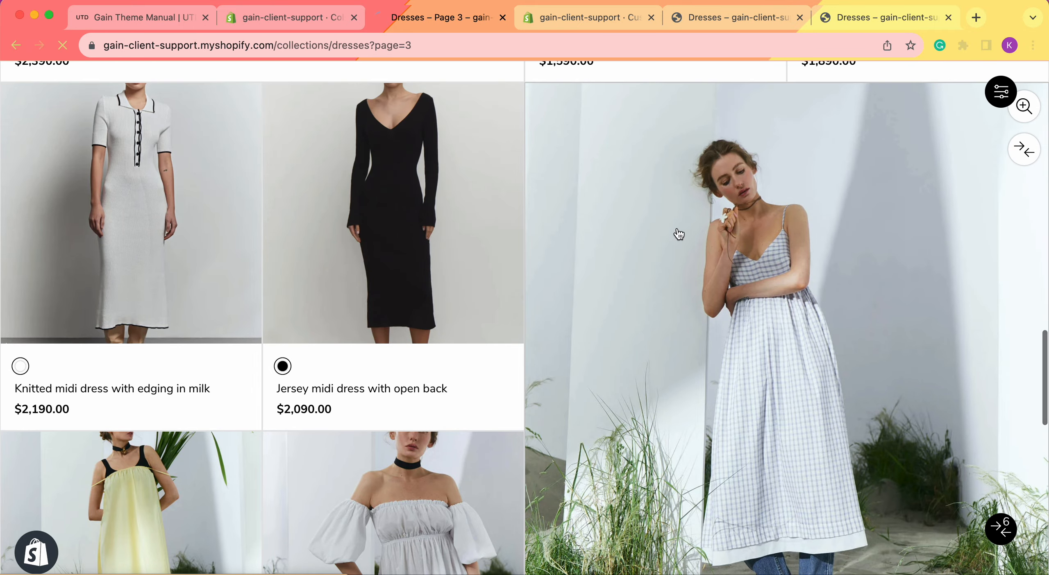
# - Check the product cards on page 3 of the storefront's Dresses collection for labels, including the Off-the-shoulder mini dress product page, and return to the collection
pyautogui.click(679, 233)
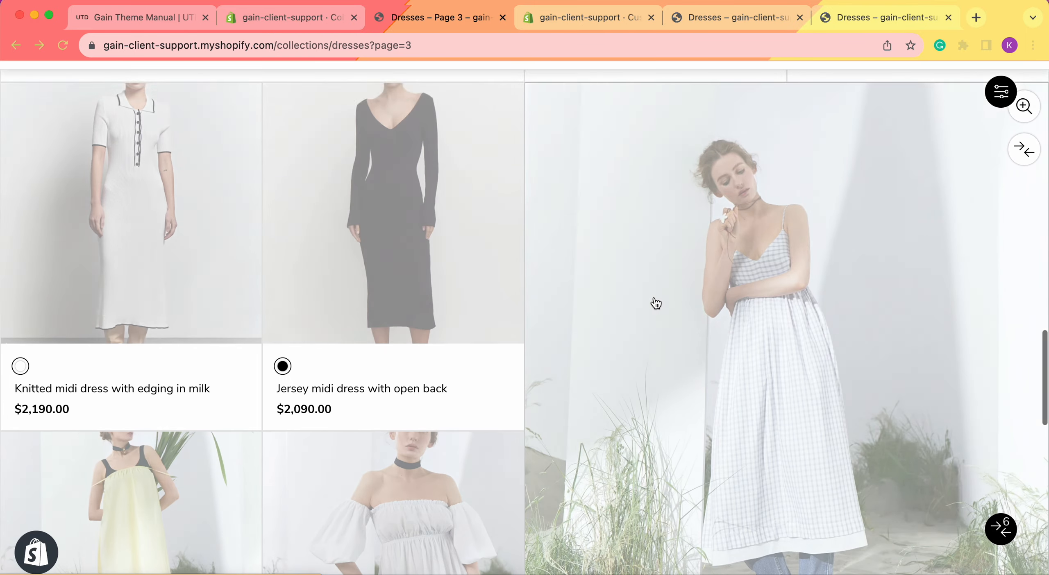
pyautogui.scroll(-5, 656, 303)
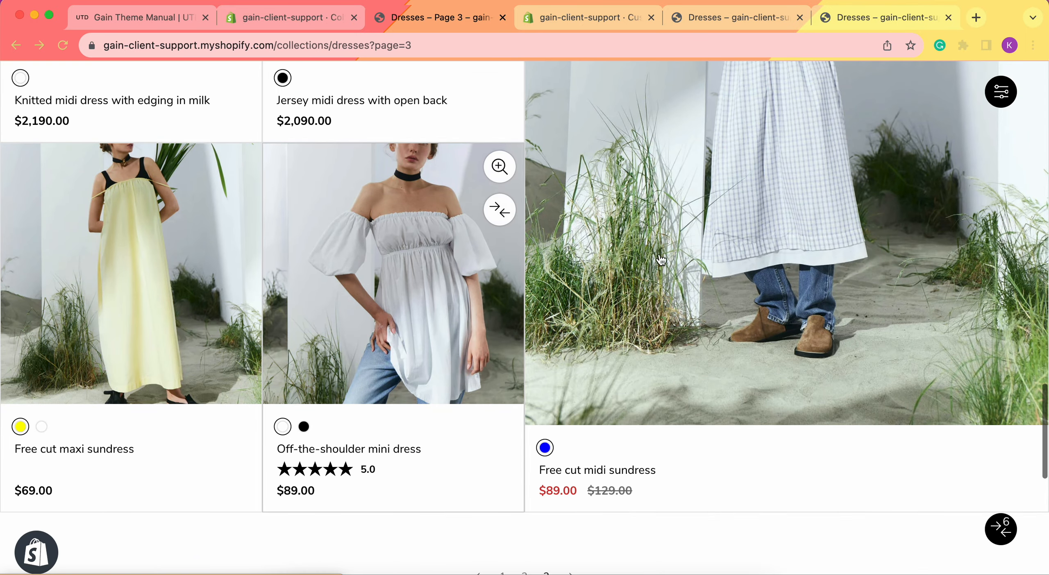
pyautogui.scroll(10, 602, 175)
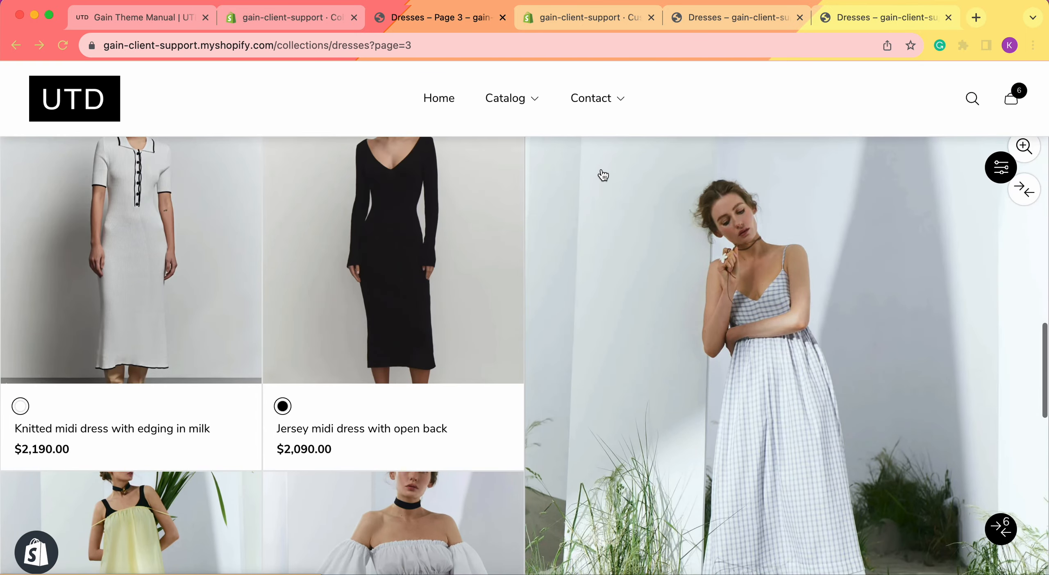
pyautogui.scroll(-2, 586, 205)
pyautogui.scroll(-5, 344, 312)
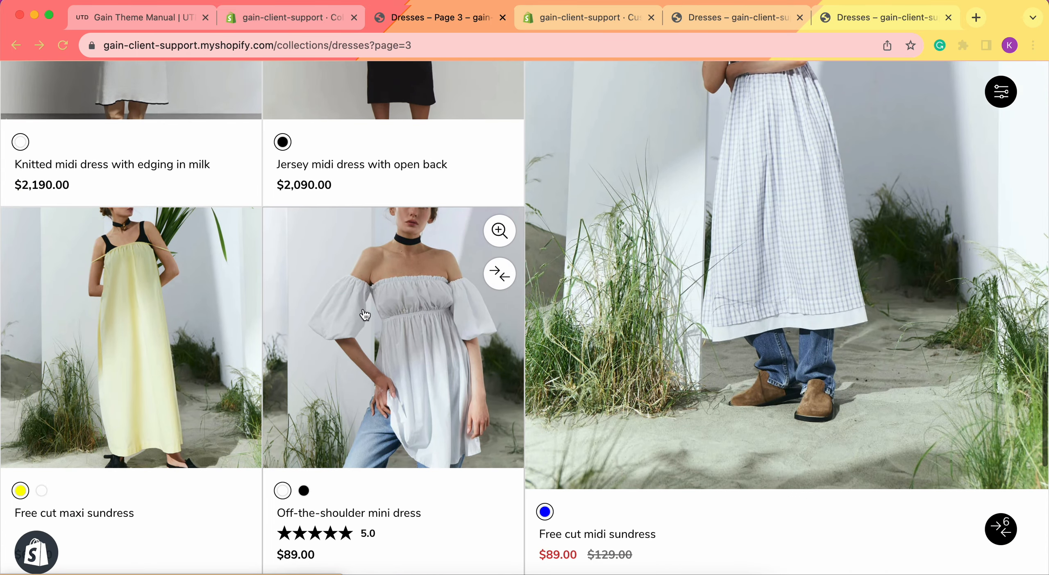
pyautogui.click(367, 282)
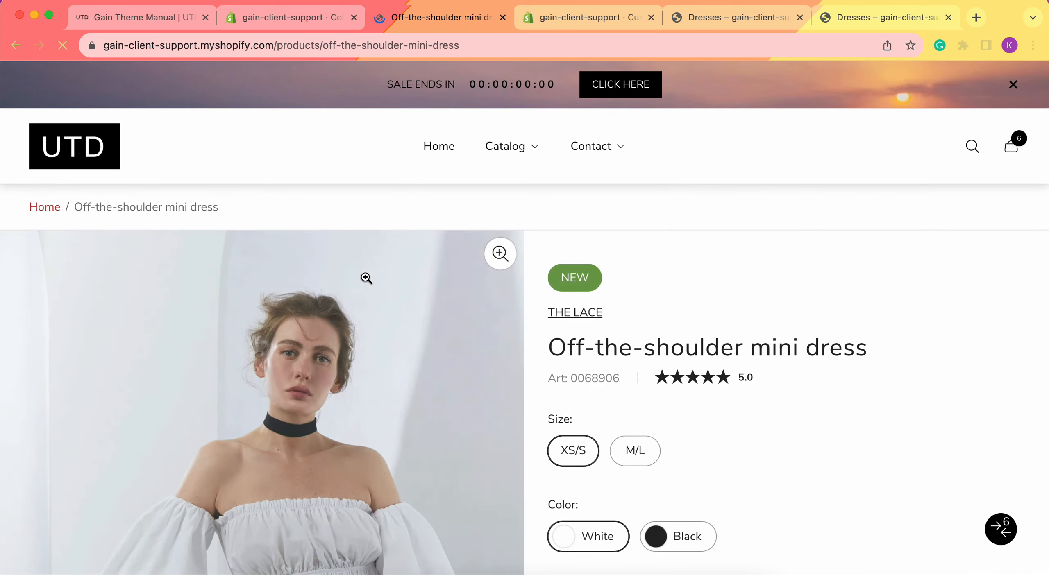
pyautogui.scroll(-3, 385, 263)
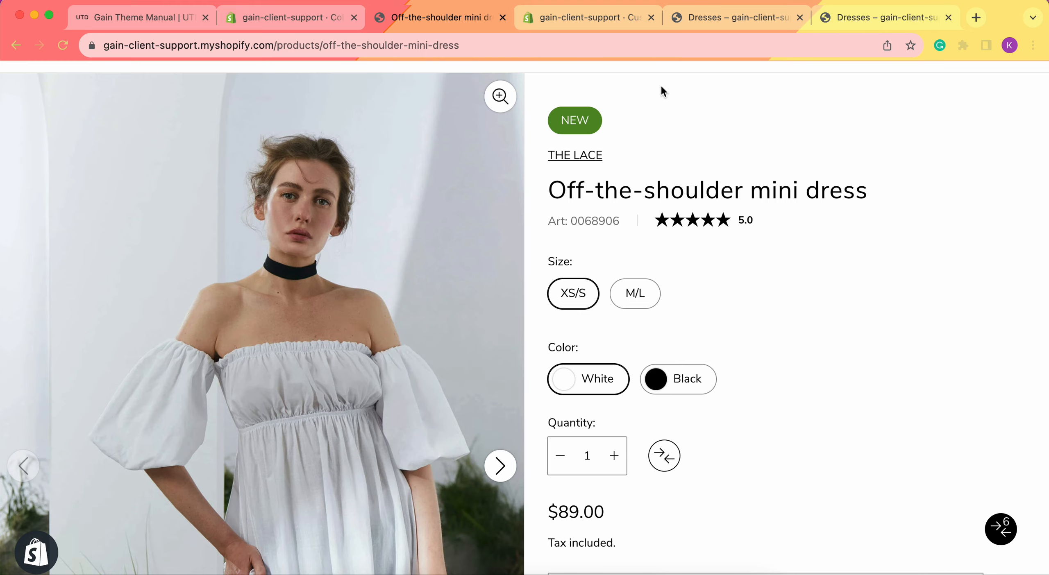
pyautogui.hscroll(-5, 583, 118)
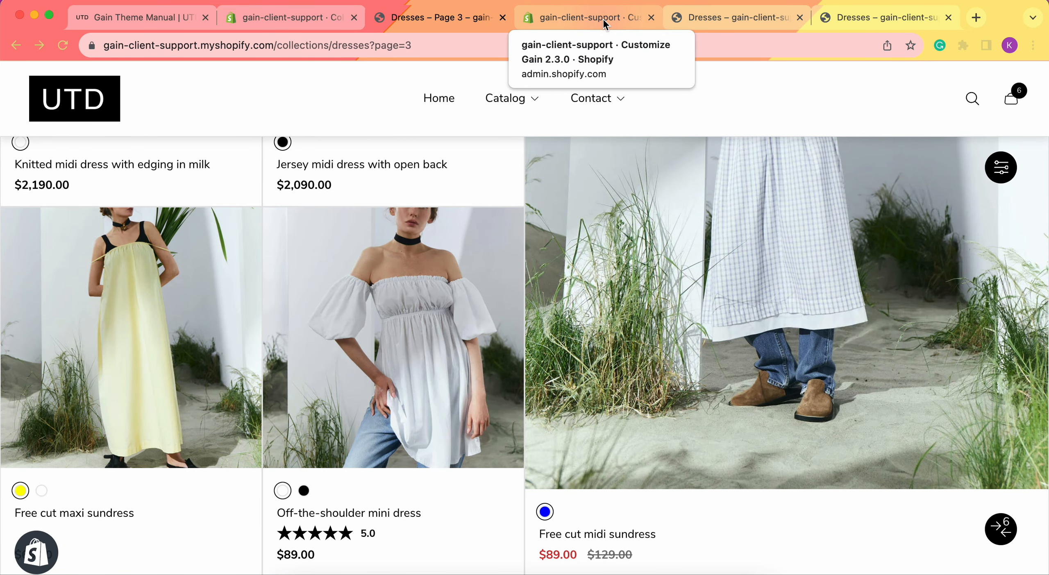
# - Re-enable labels for the Collection section's product cards in the theme editor and save the template
pyautogui.click(604, 18)
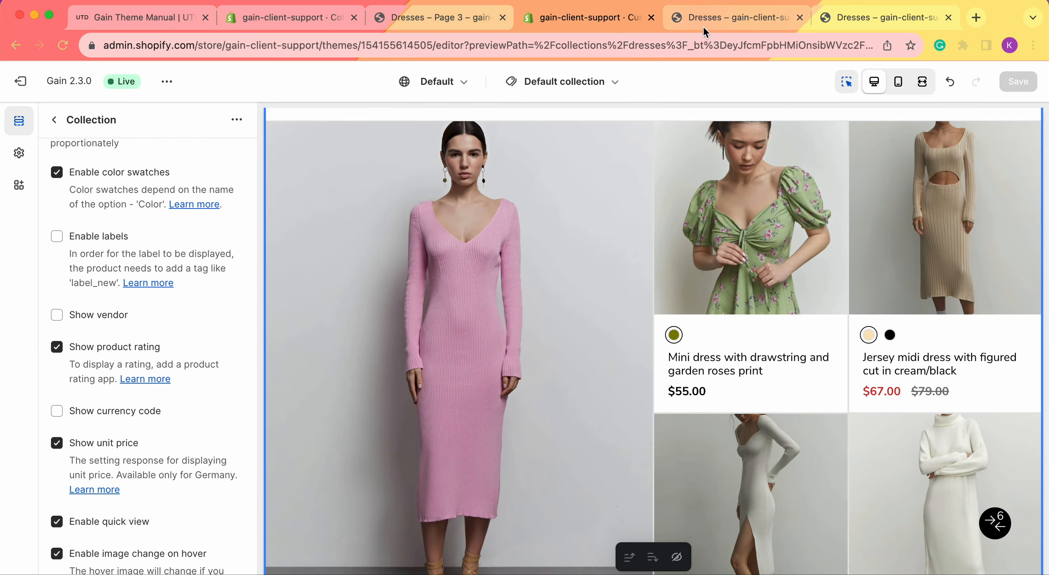
pyautogui.click(57, 236)
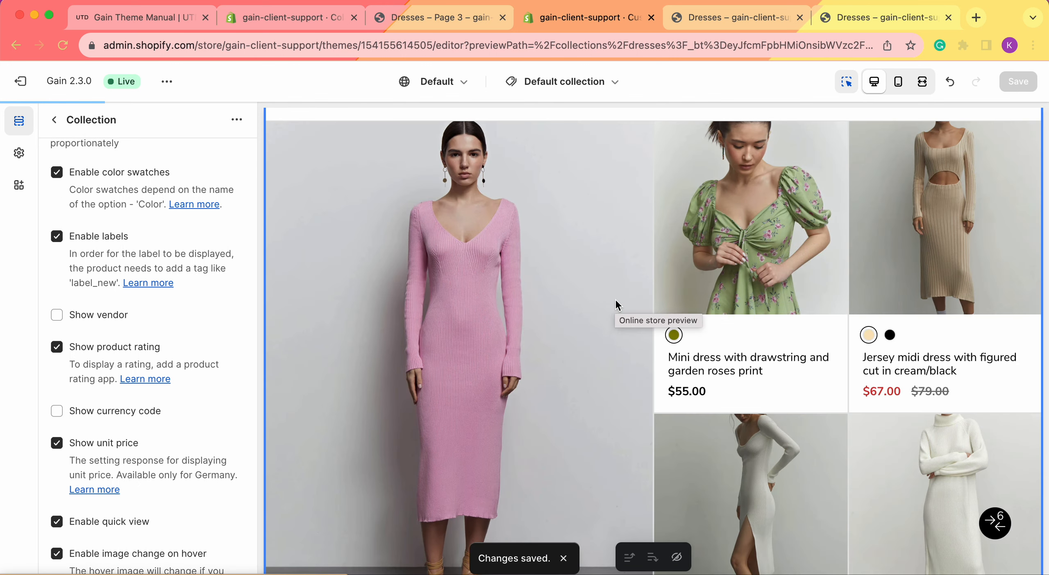
pyautogui.scroll(-3, 97, 229)
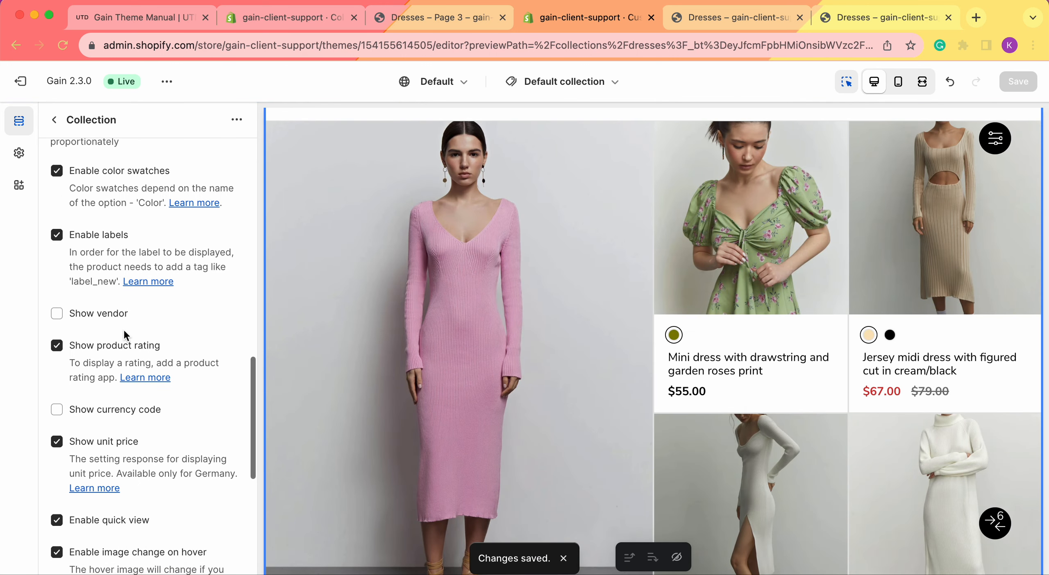
# - Open the Off-the-shoulder mini dress product page on the storefront and examine its vendor name
pyautogui.click(440, 25)
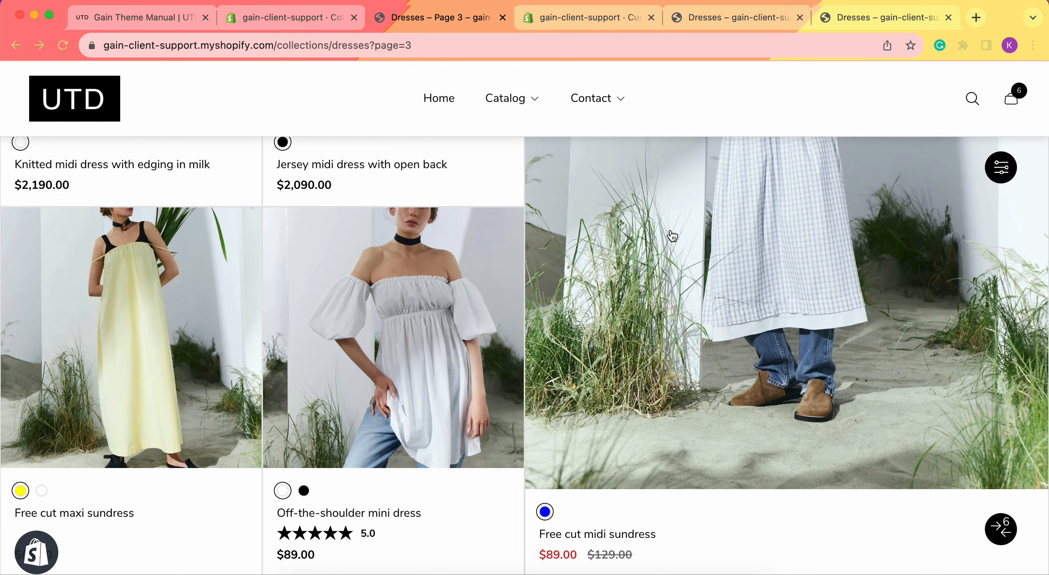
pyautogui.click(409, 307)
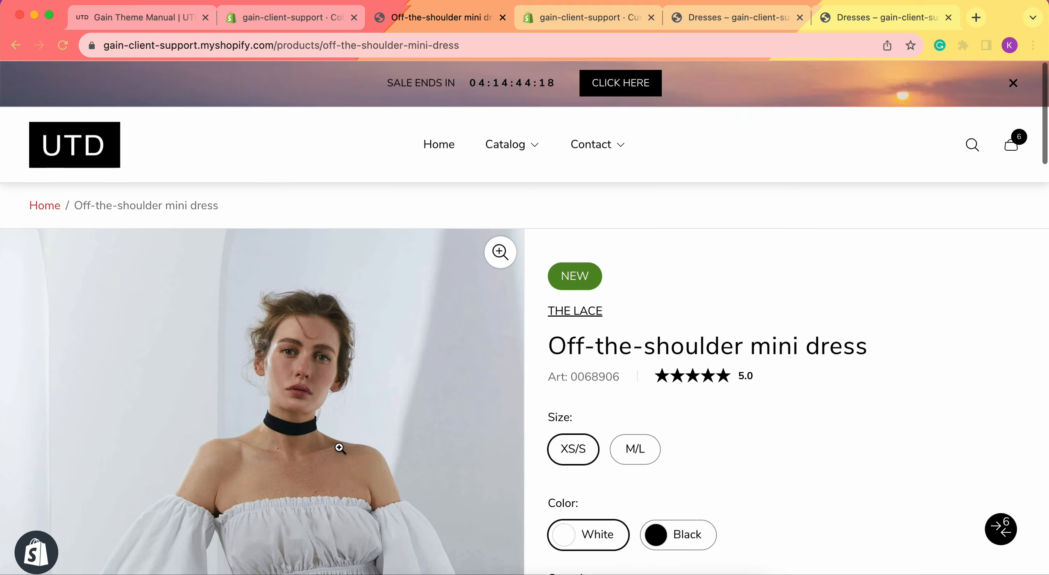
pyautogui.scroll(-4, 327, 410)
pyautogui.scroll(2, 778, 168)
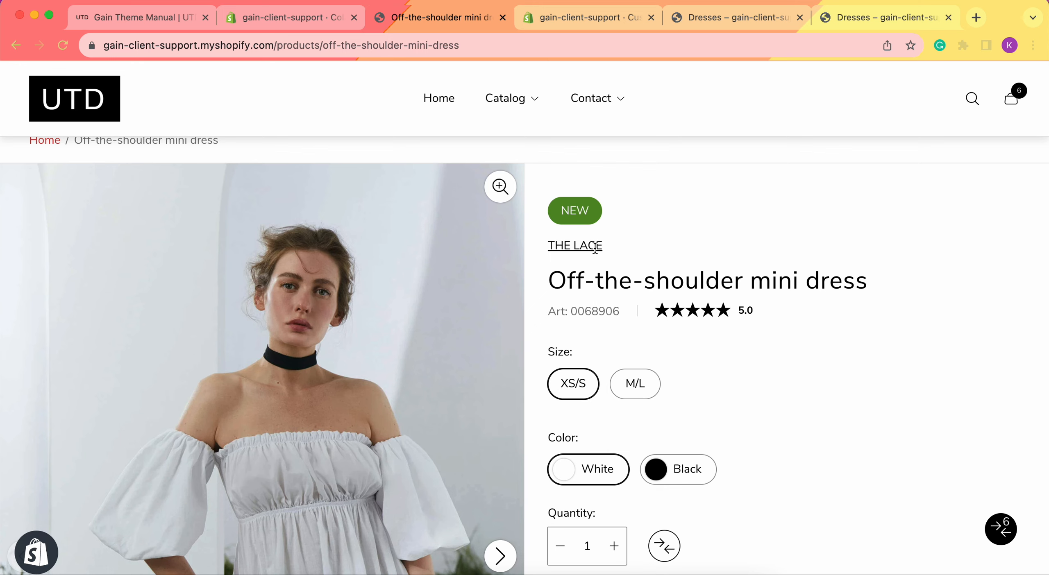
# - Examine the product cards on the storefront's main Dresses collection page for vendor names
pyautogui.click(727, 26)
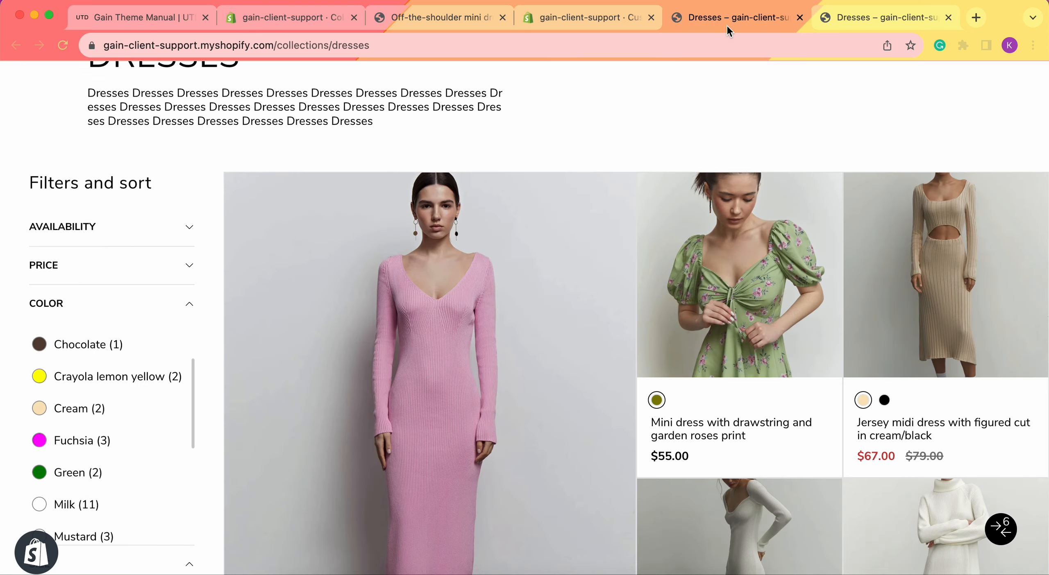
pyautogui.scroll(-3, 694, 322)
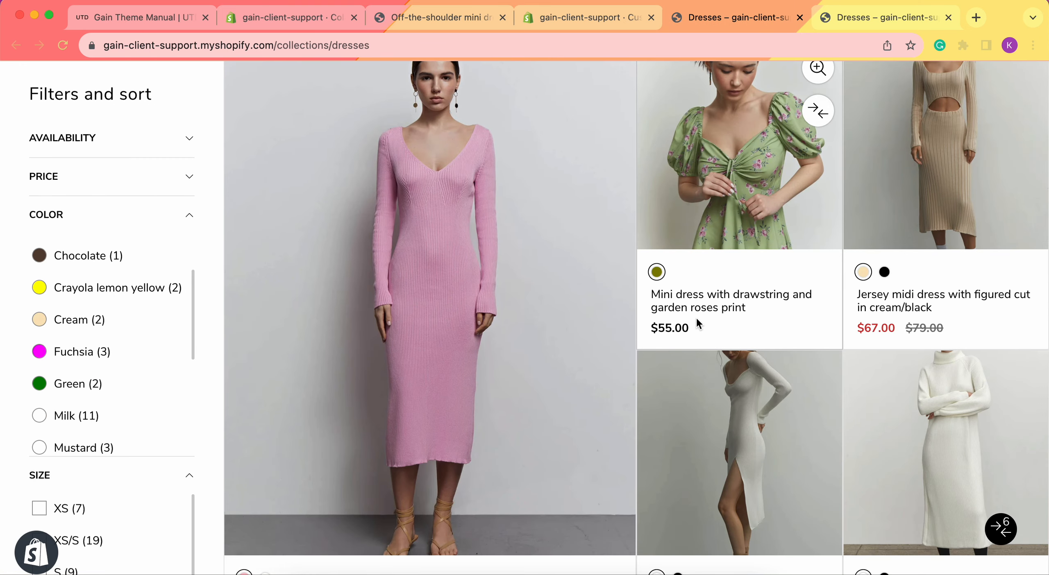
pyautogui.scroll(-5, 551, 384)
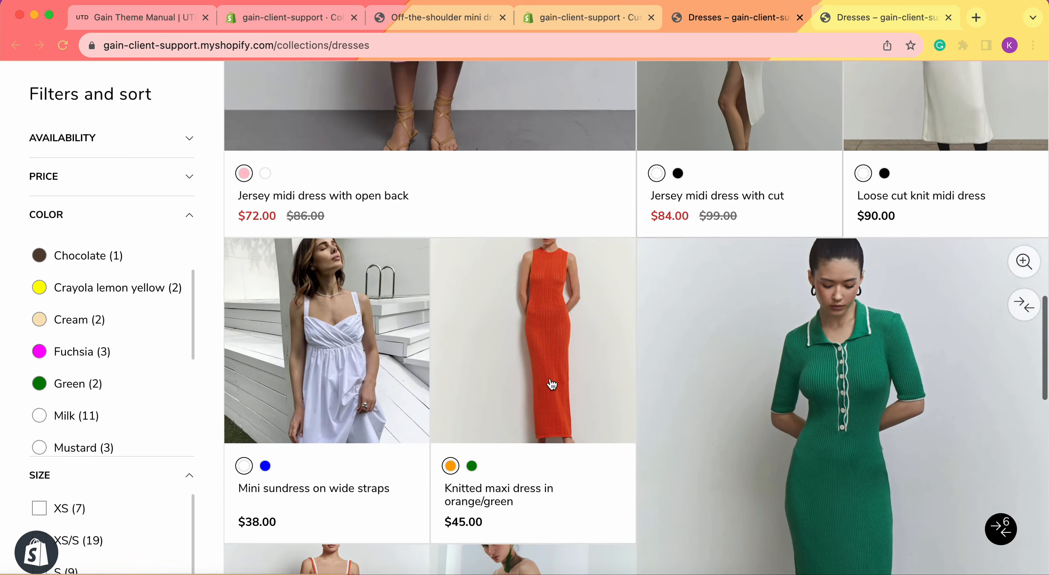
pyautogui.scroll(-4, 391, 511)
# - Show the vendor on the Collection section's product cards, check it in the preview, and hide it again
pyautogui.click(582, 17)
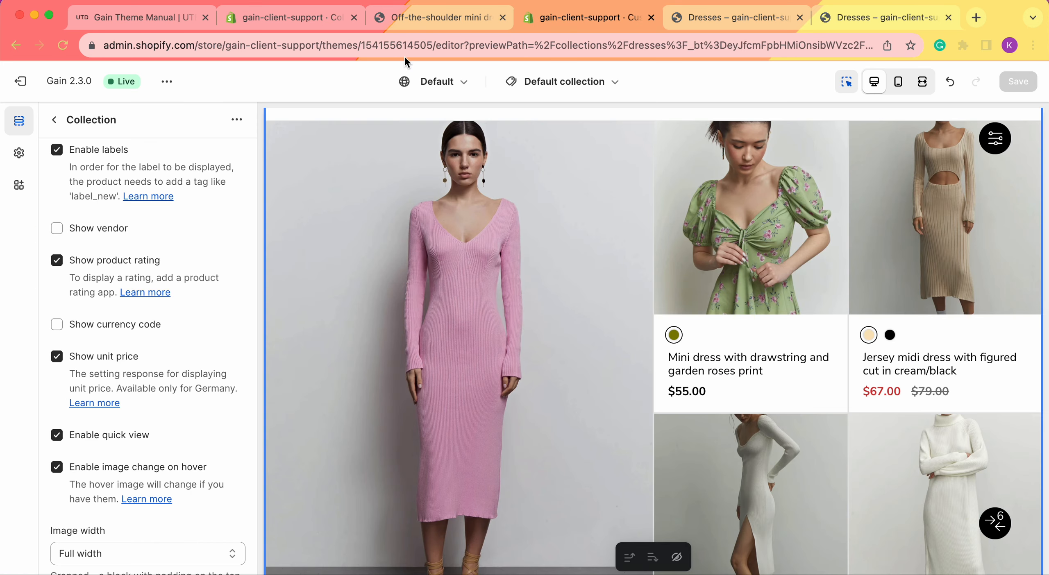
pyautogui.click(56, 228)
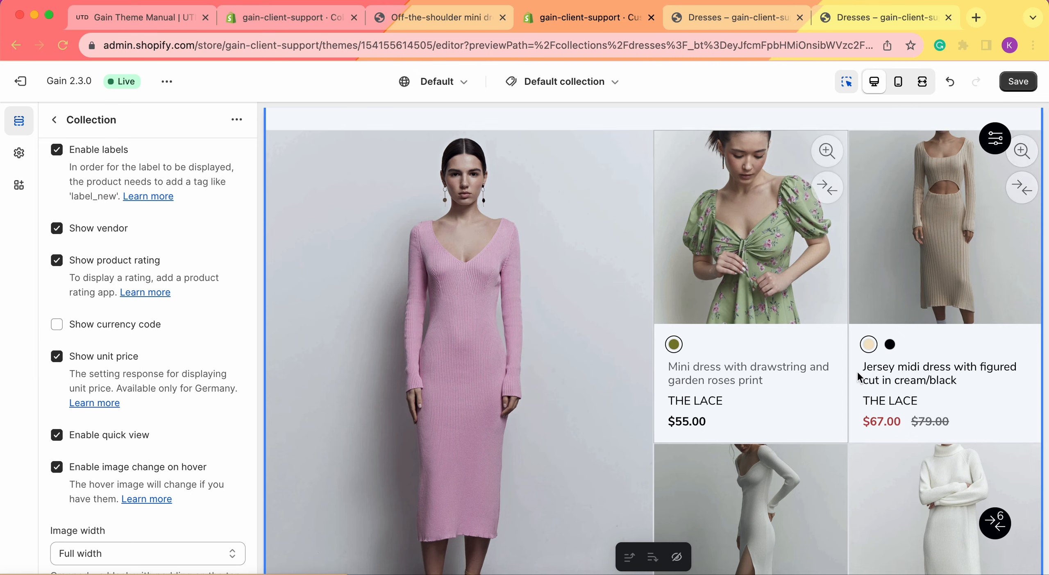
pyautogui.scroll(-8, 857, 371)
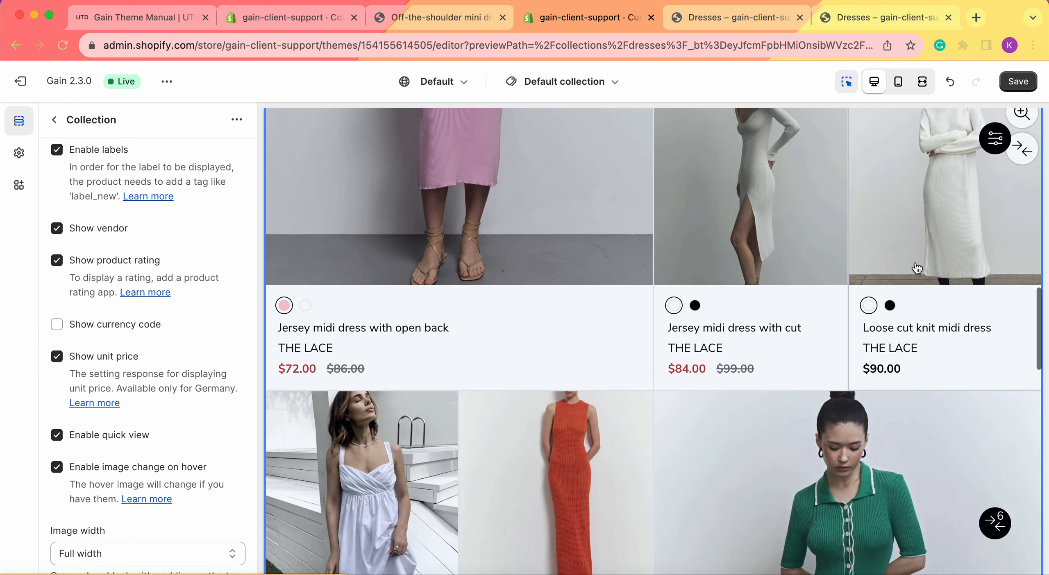
pyautogui.click(93, 229)
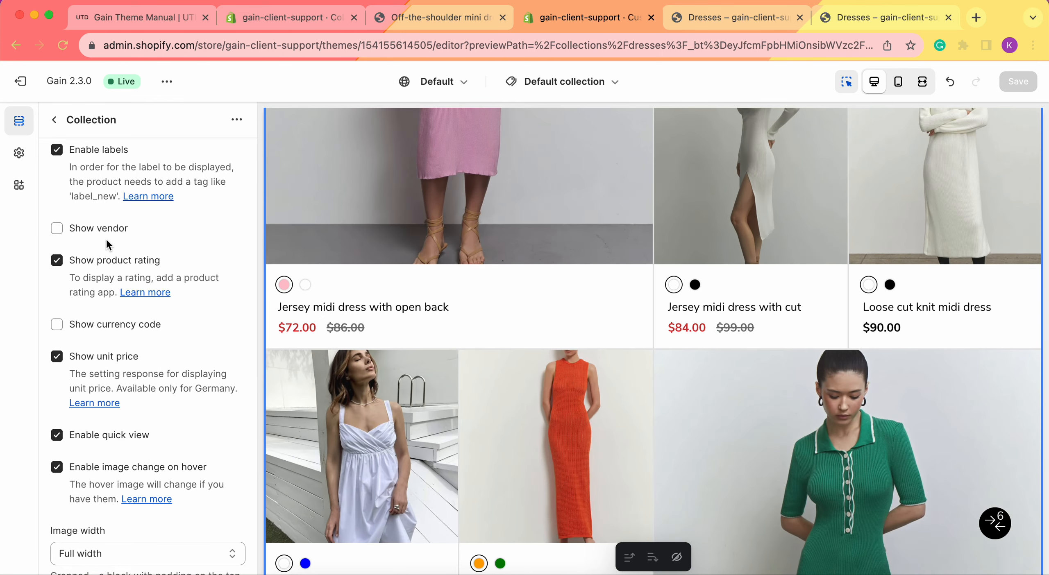
# - Review the product rating option in the Collection section and view the rating on the storefront's Off-the-shoulder mini dress page
pyautogui.scroll(-2, 180, 324)
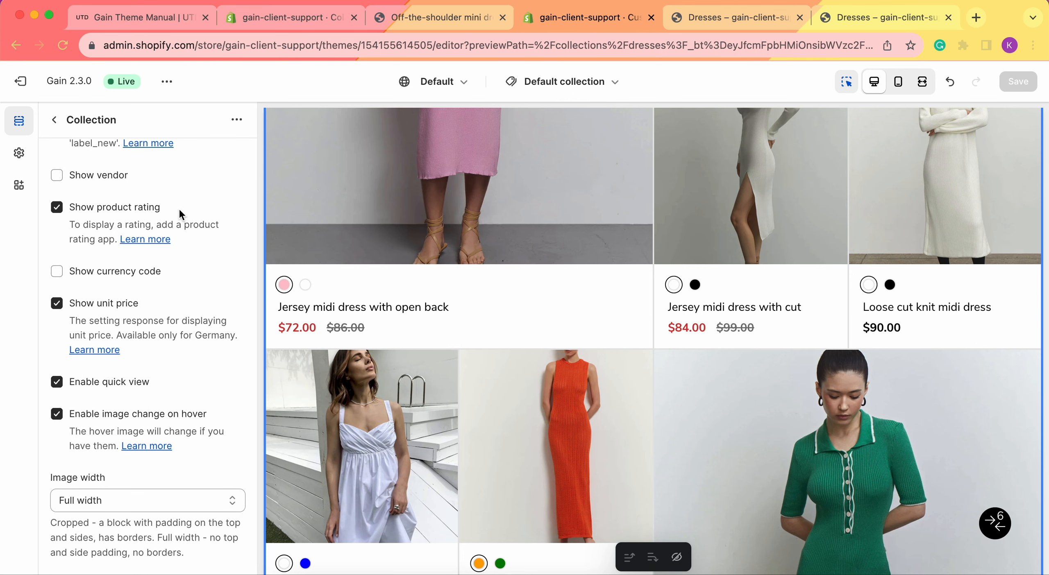
pyautogui.scroll(10, 461, 295)
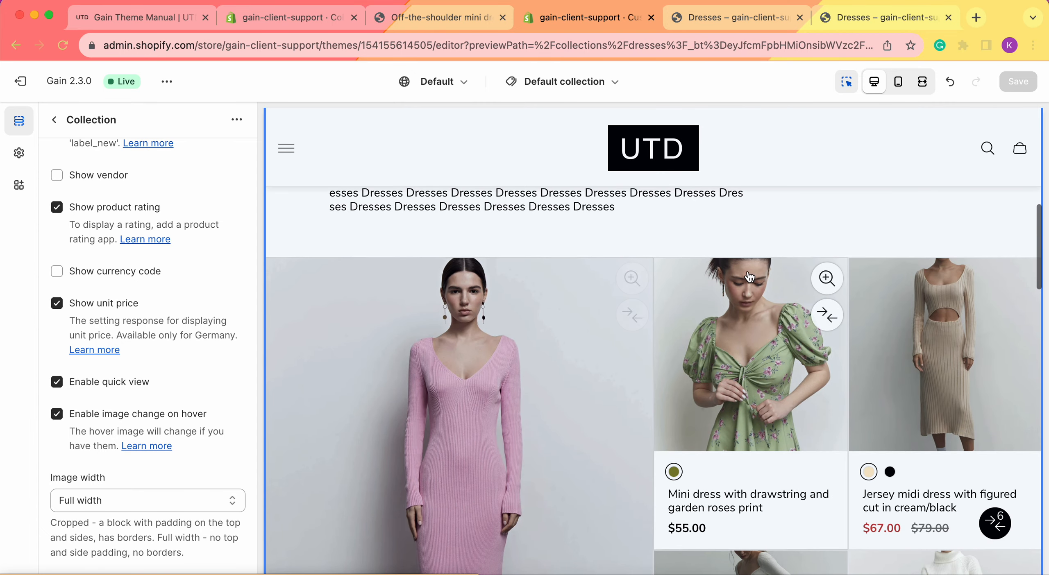
pyautogui.scroll(-2, 736, 409)
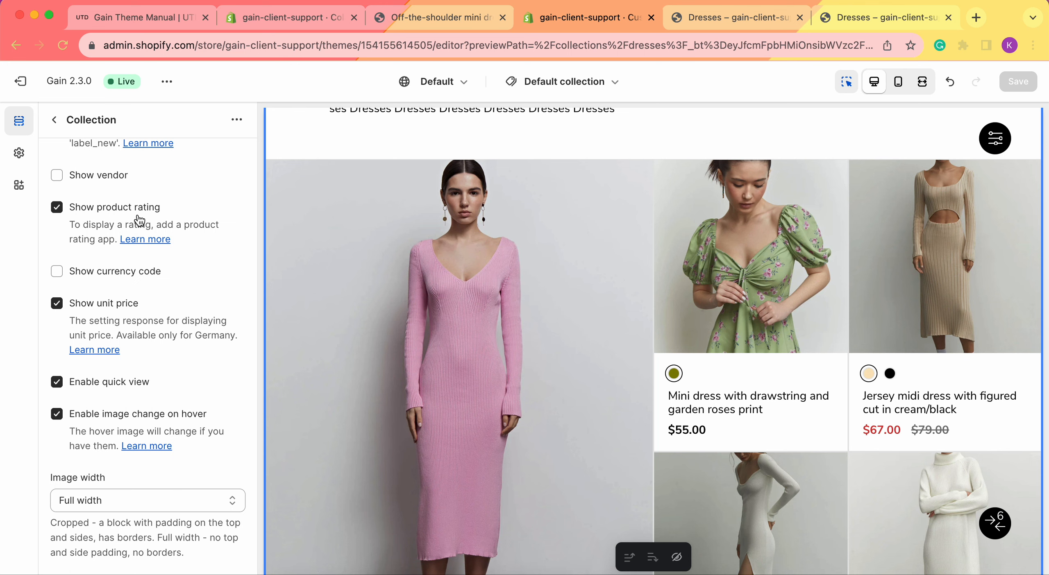
pyautogui.click(401, 17)
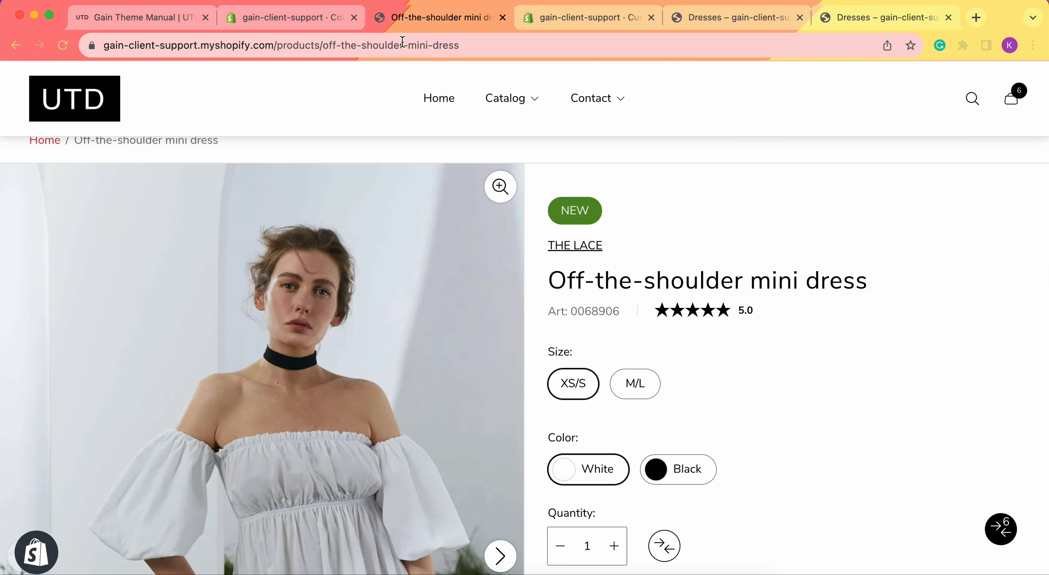
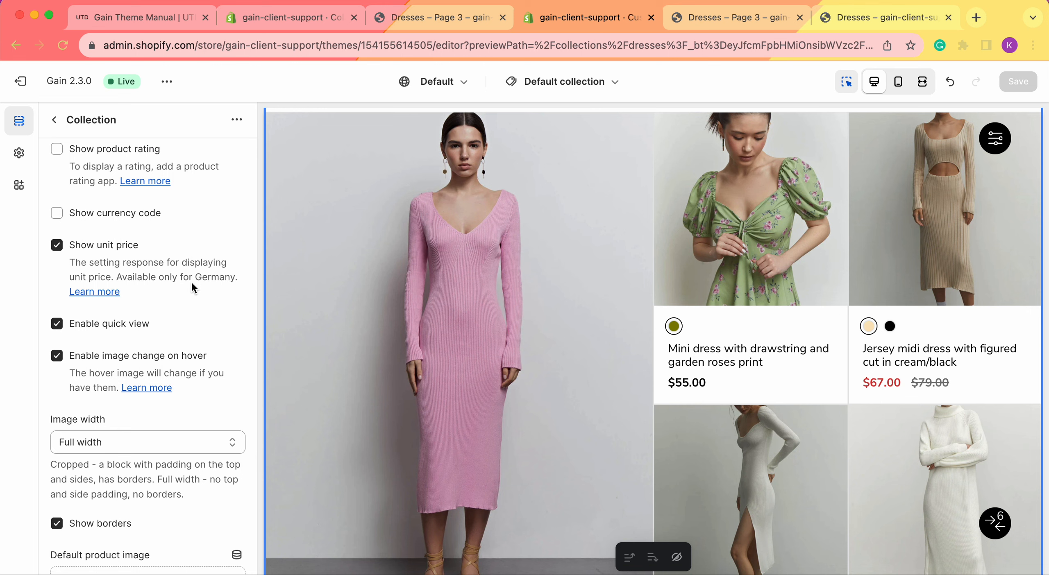
# - Disable quick view for the Collection section's product cards, check the preview, and enable it again
pyautogui.scroll(-2, 191, 280)
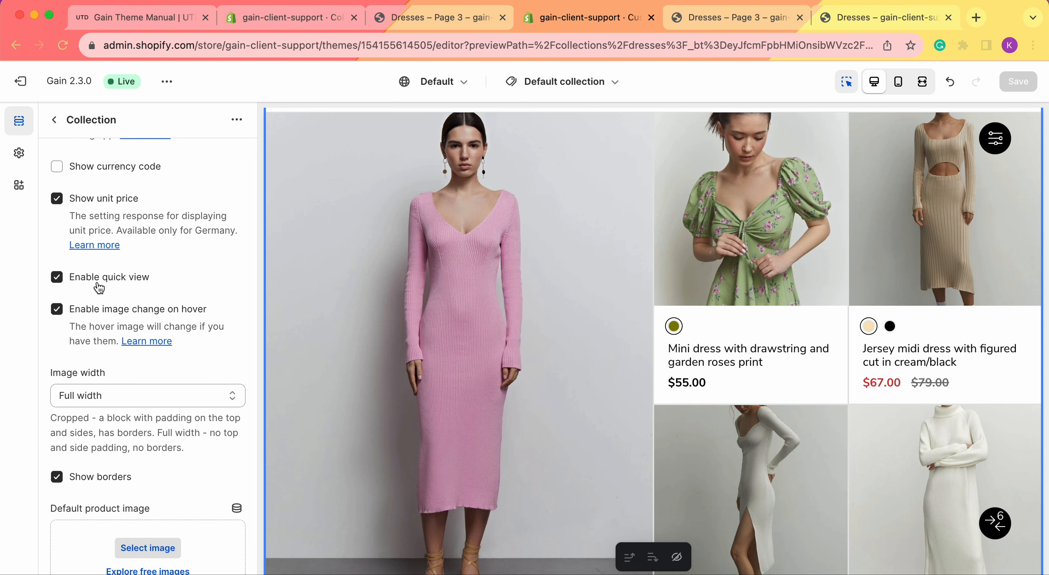
pyautogui.scroll(3, 492, 273)
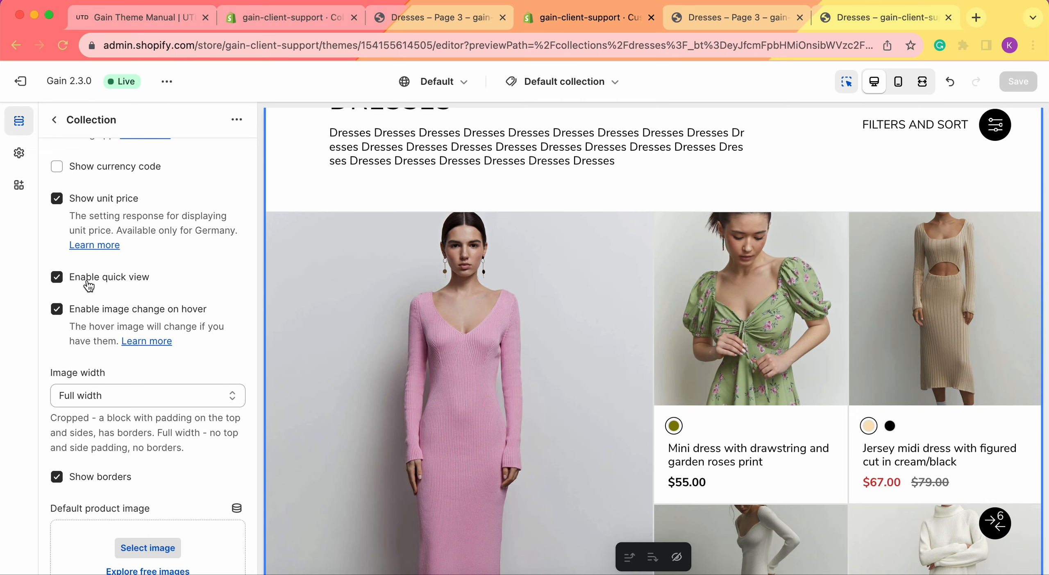
pyautogui.click(57, 279)
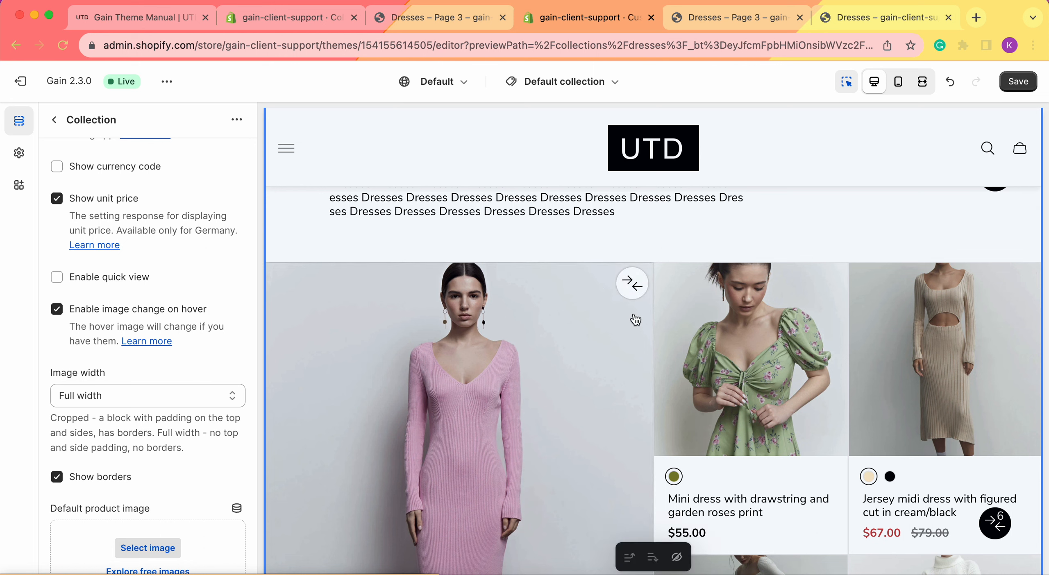
pyautogui.click(73, 283)
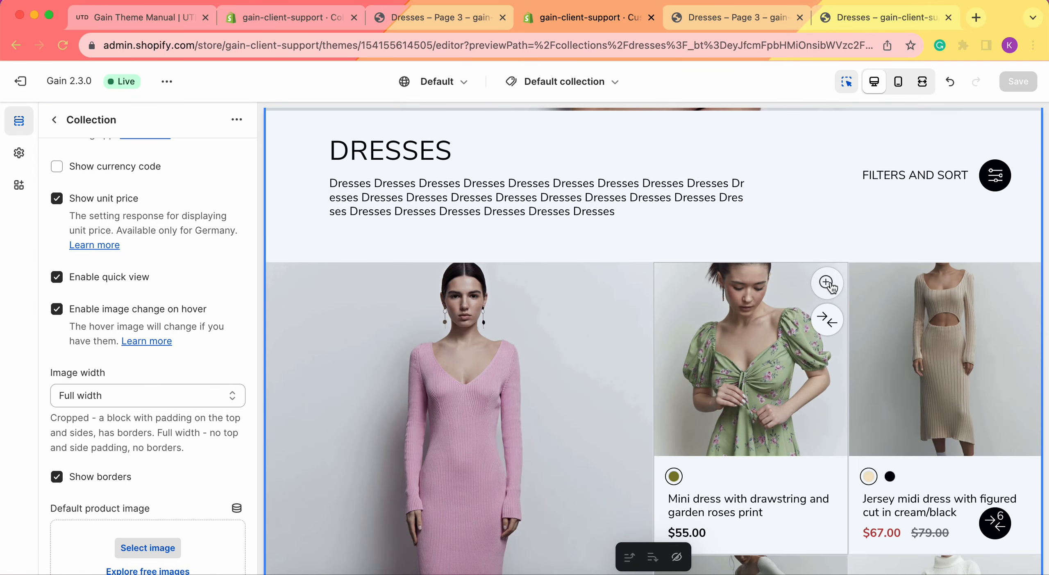
# - Open page 1 of the Dresses collection on the storefront and examine how the product card images change on hover
pyautogui.scroll(-2, 571, 299)
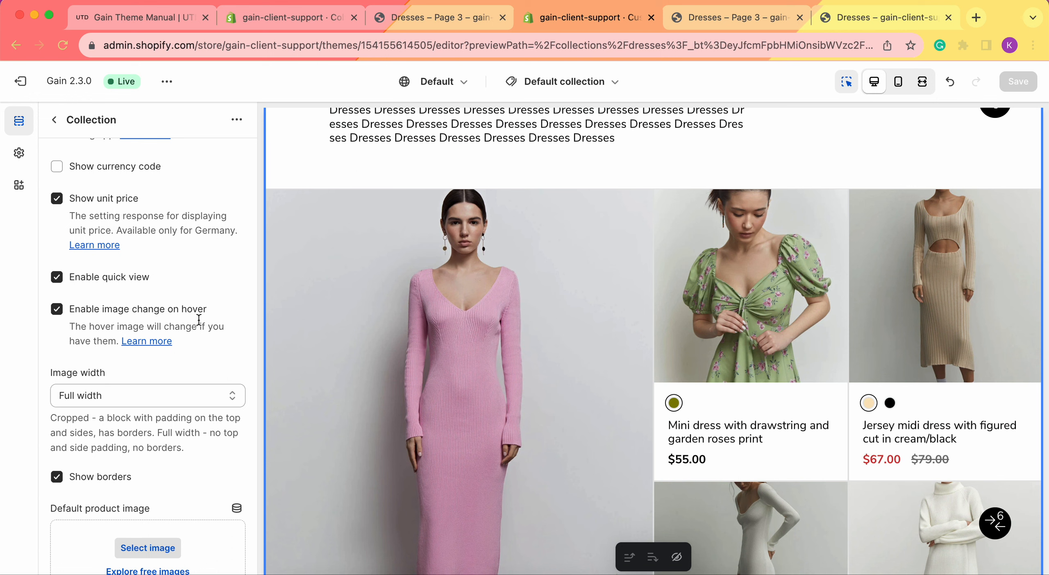
pyautogui.moveTo(375, 316)
pyautogui.scroll(-2, 80, 303)
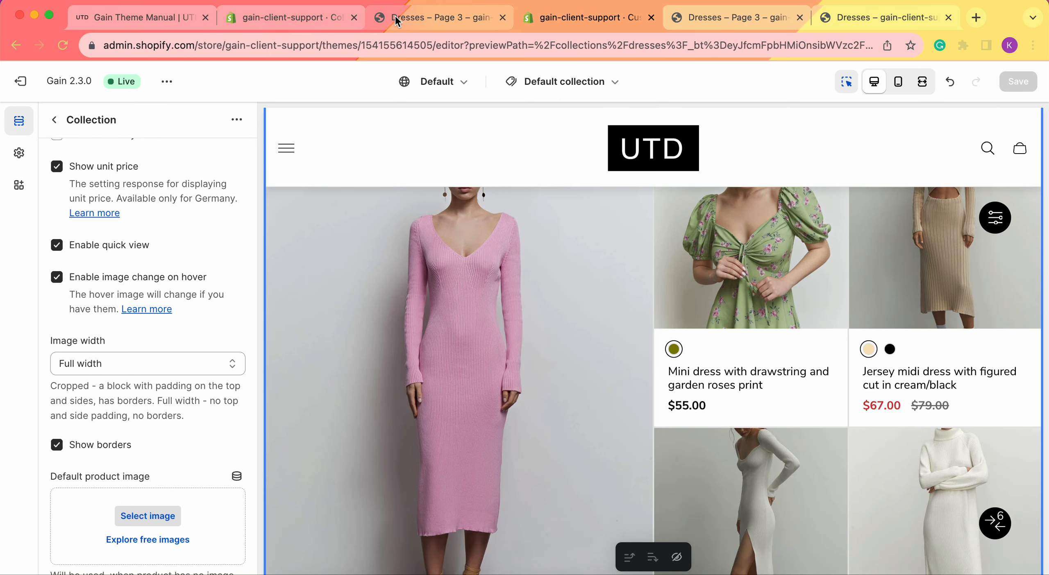
pyautogui.click(440, 17)
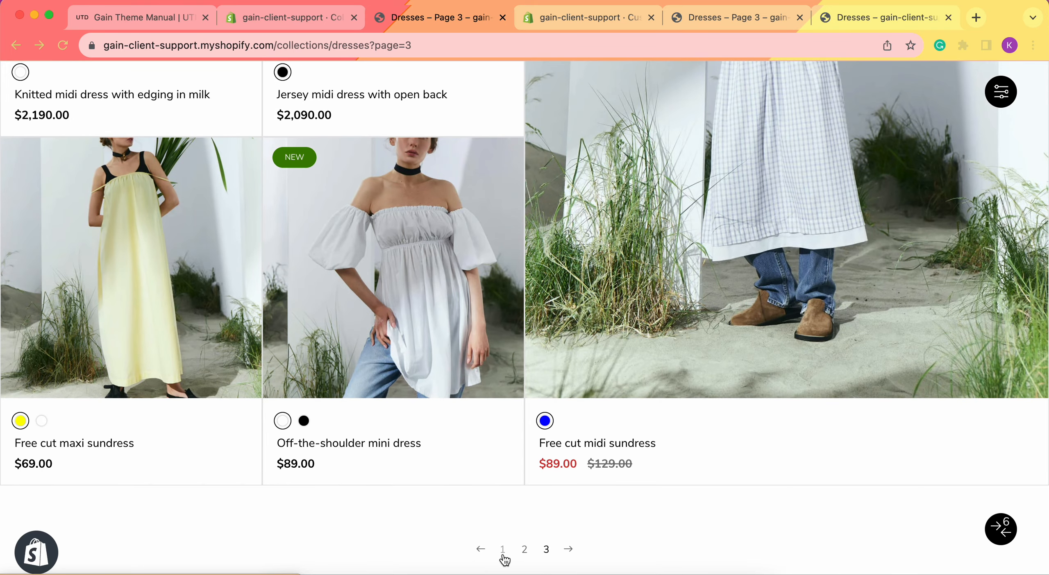
pyautogui.click(503, 551)
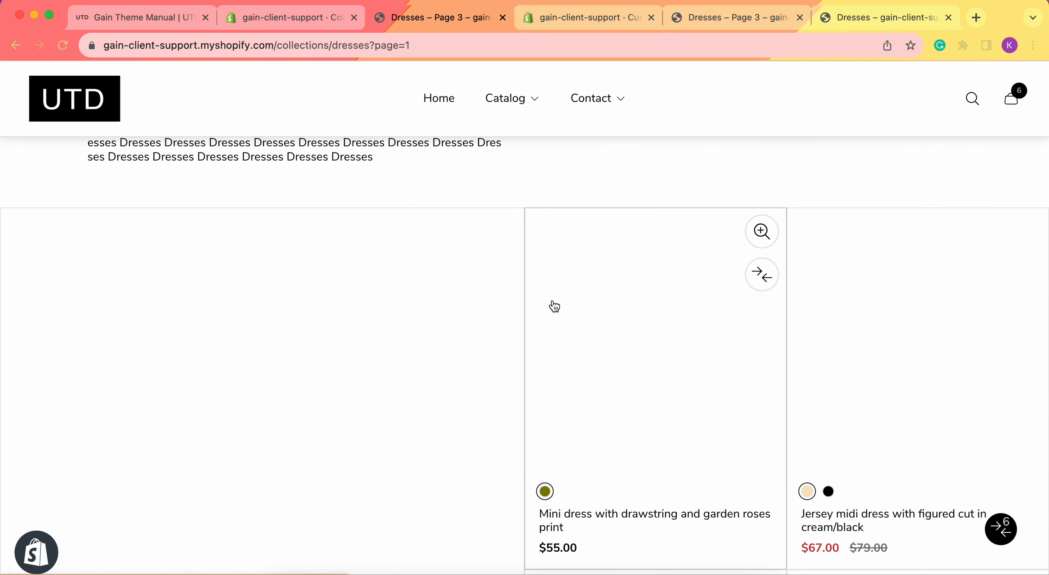
pyautogui.scroll(-4, 334, 341)
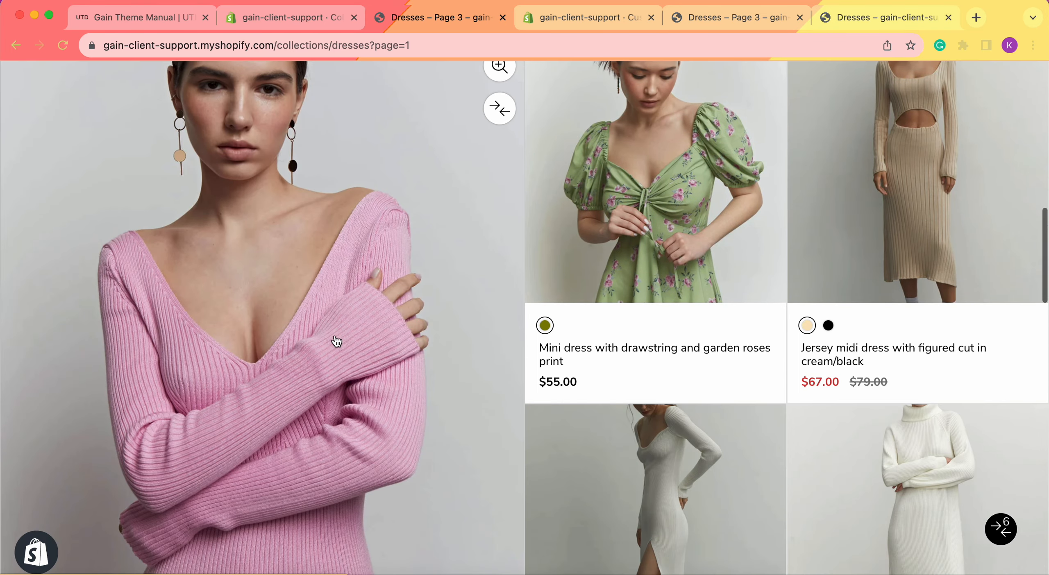
pyautogui.scroll(-1, 362, 273)
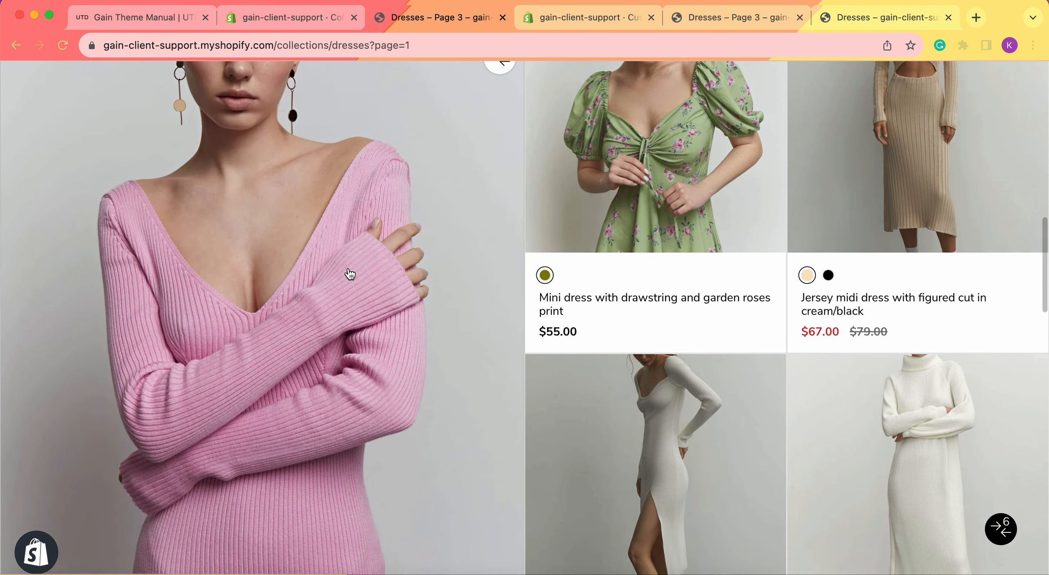
# - Compare the Collection section's image change on hover option with the product cards on the storefront's Dresses page
pyautogui.scroll(-2, 590, 243)
pyautogui.scroll(-1, 590, 242)
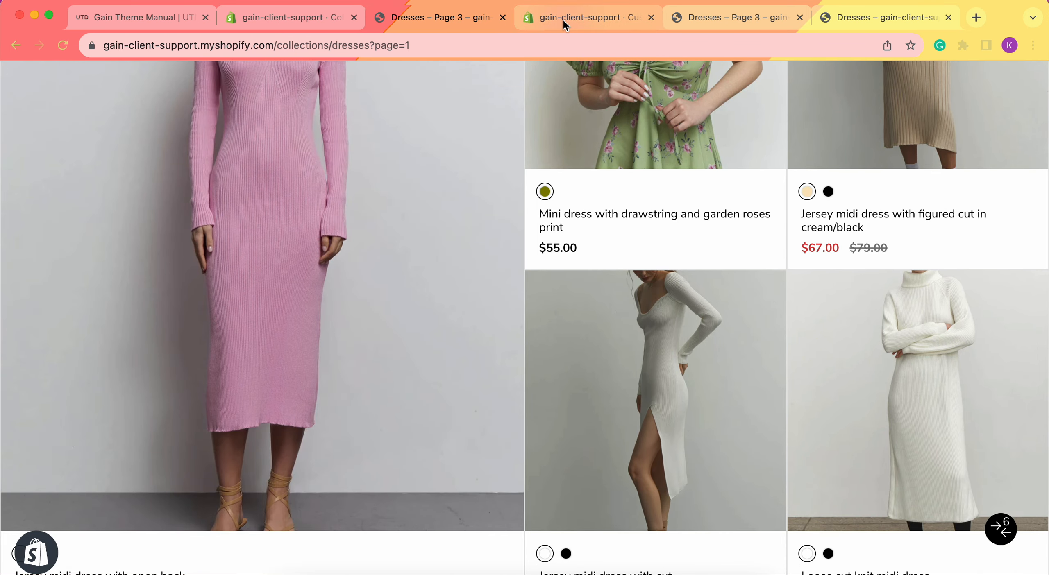
pyautogui.click(563, 20)
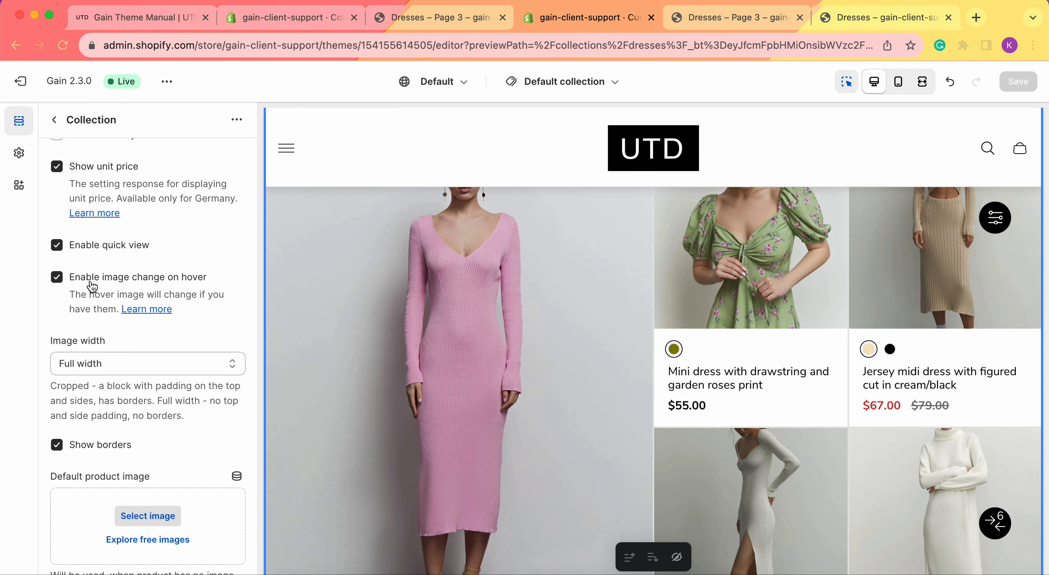
pyautogui.click(376, 13)
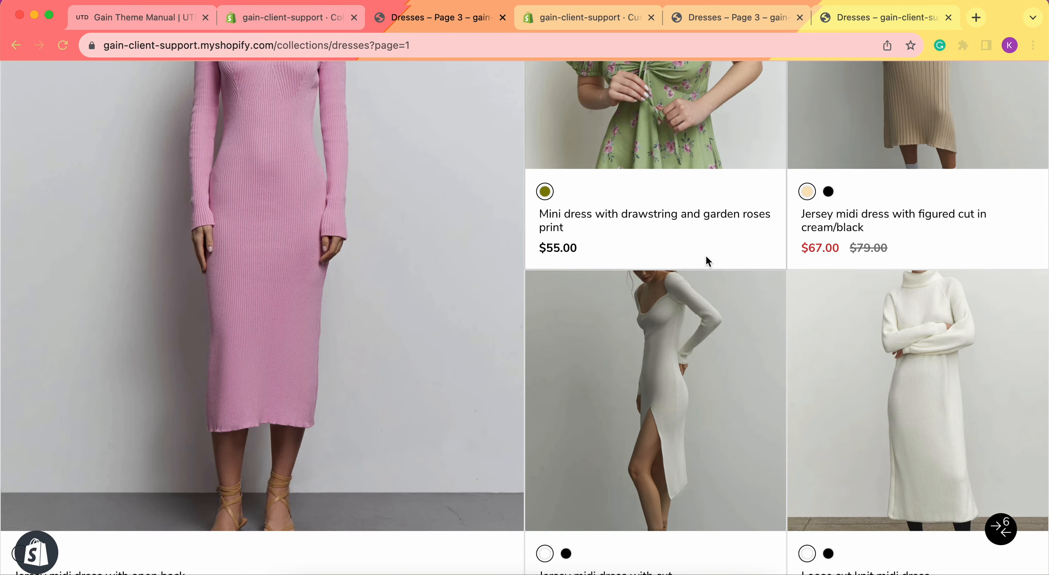
pyautogui.scroll(5, 714, 199)
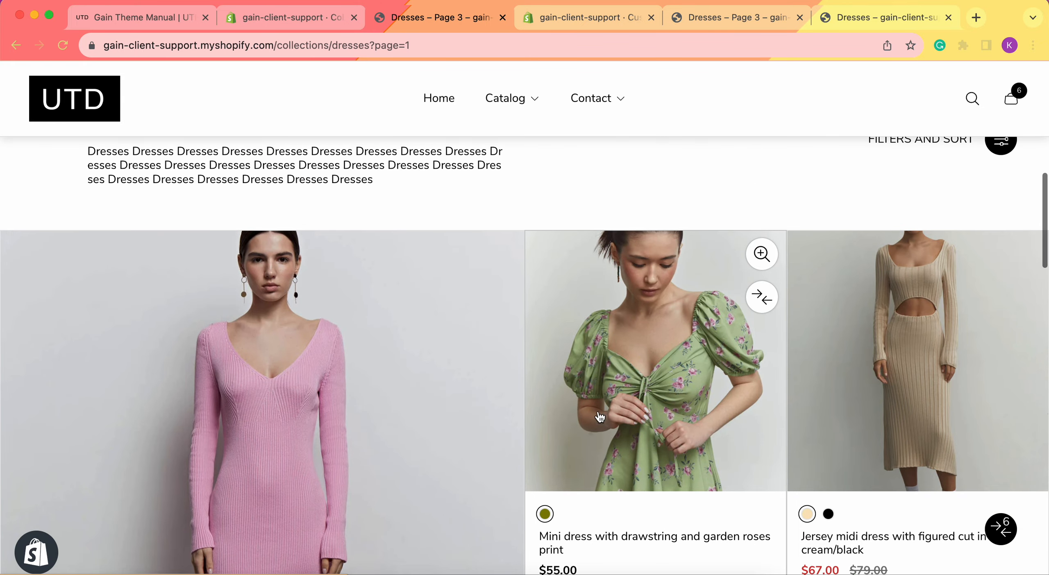
pyautogui.click(598, 19)
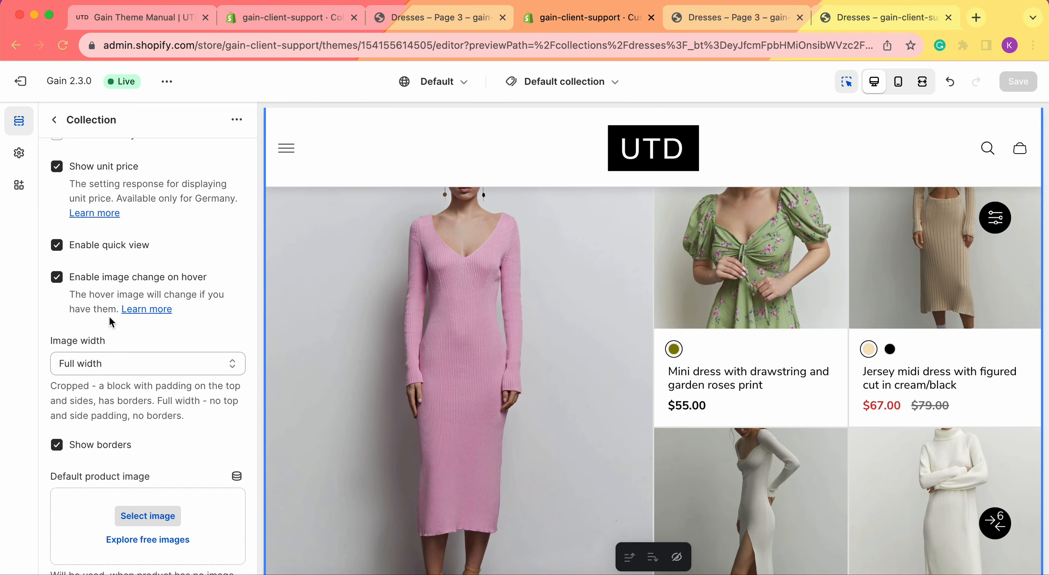
# - Set the Collection section's image width to Cropped, check the product cards in the preview, and switch it back to Full width
pyautogui.scroll(-4, 111, 322)
pyautogui.scroll(-3, 100, 274)
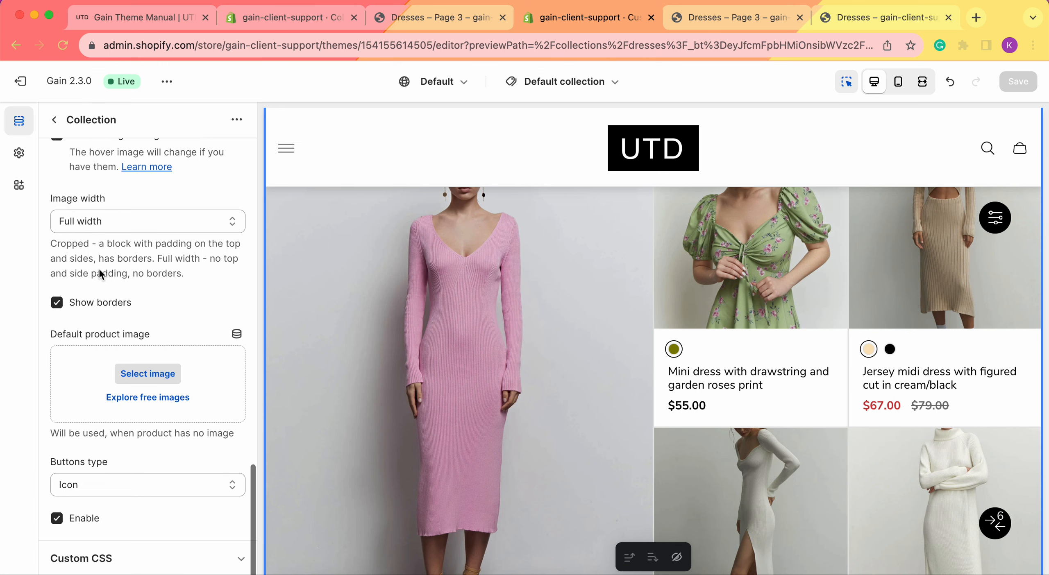
pyautogui.click(135, 226)
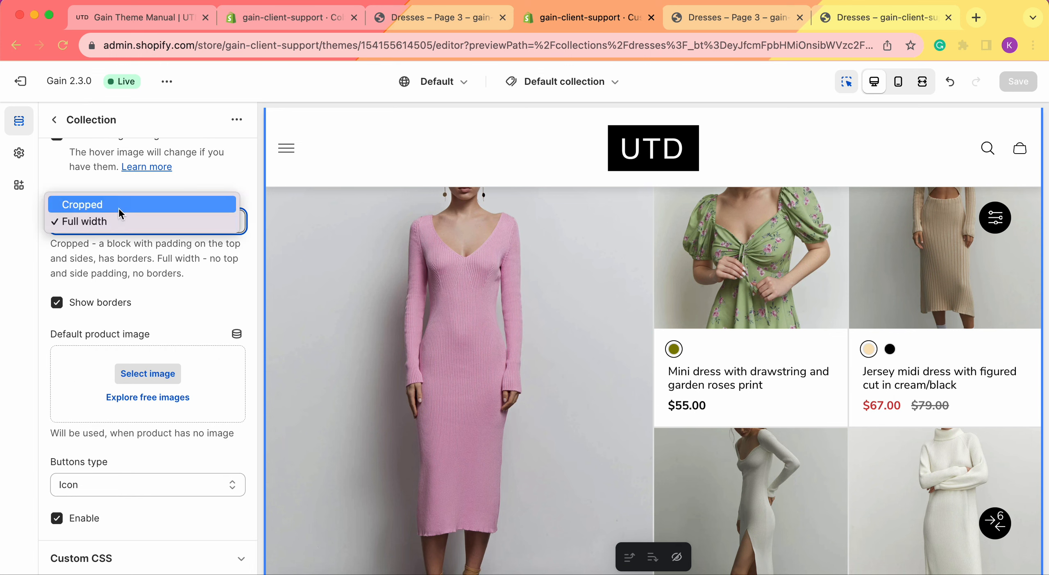
pyautogui.click(24, 324)
pyautogui.scroll(3, 569, 346)
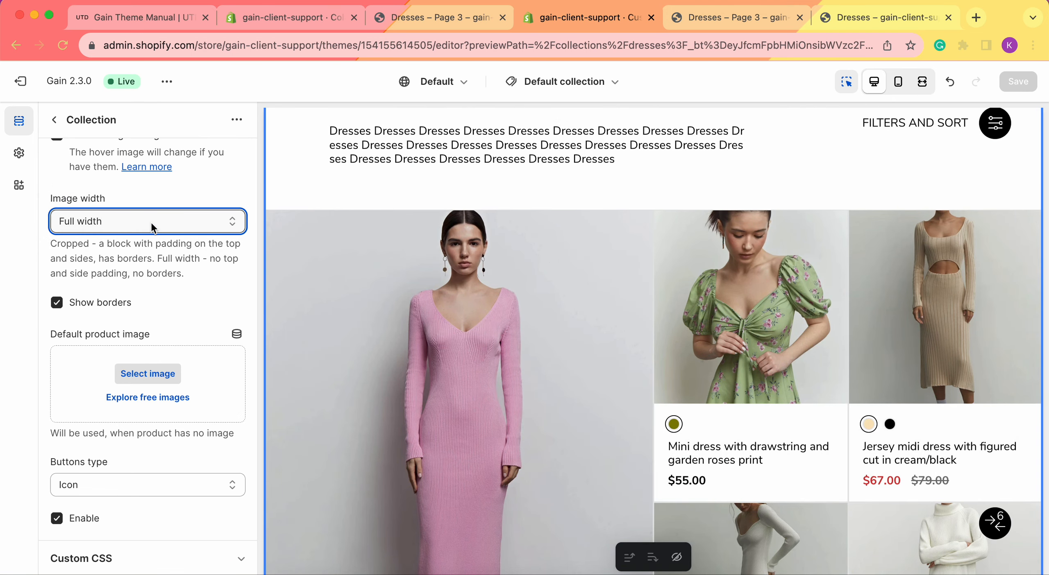
pyautogui.click(121, 220)
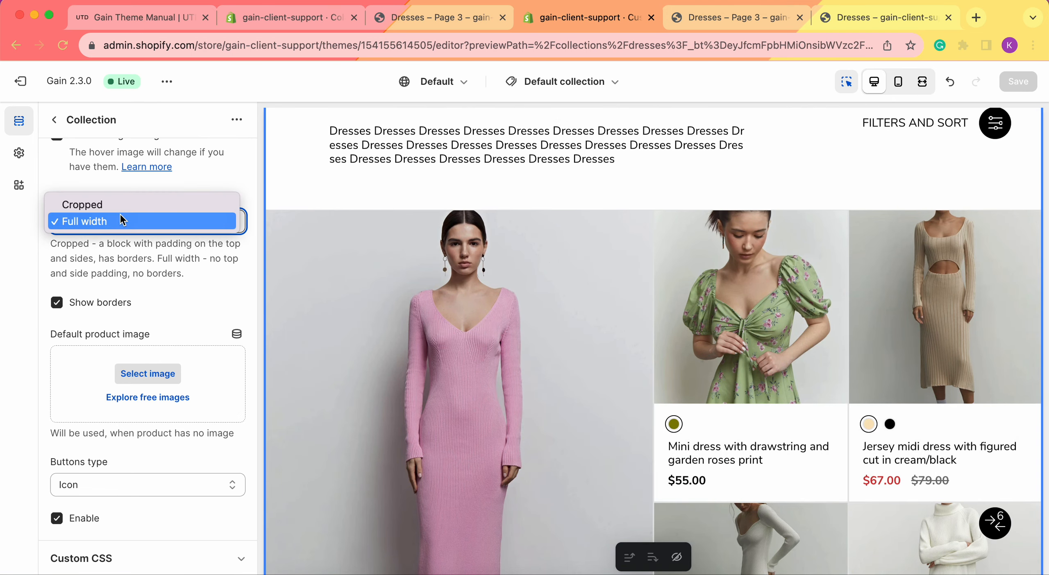
pyautogui.click(105, 202)
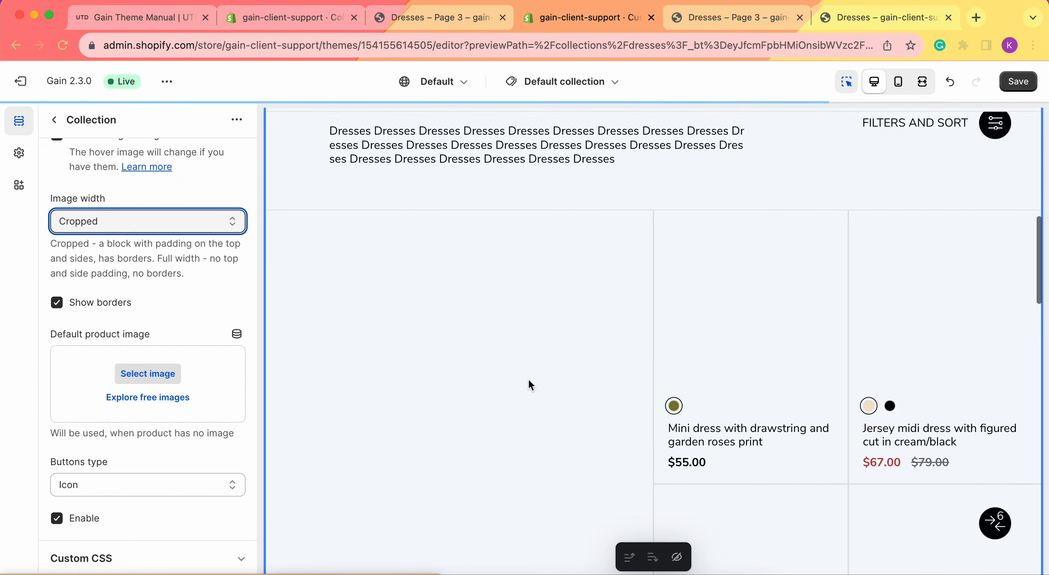
pyautogui.scroll(-1, 898, 248)
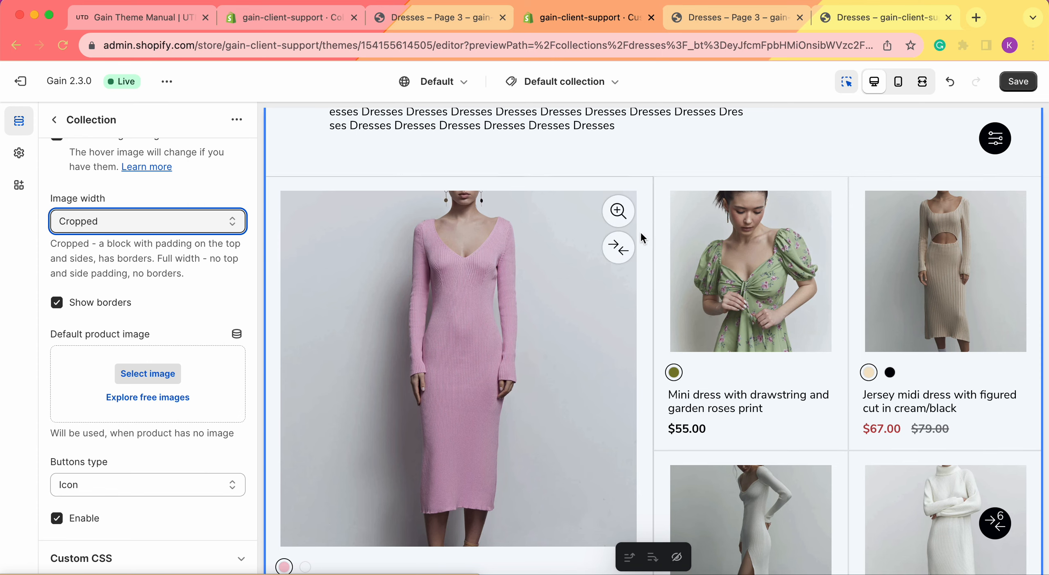
pyautogui.scroll(-1, 499, 304)
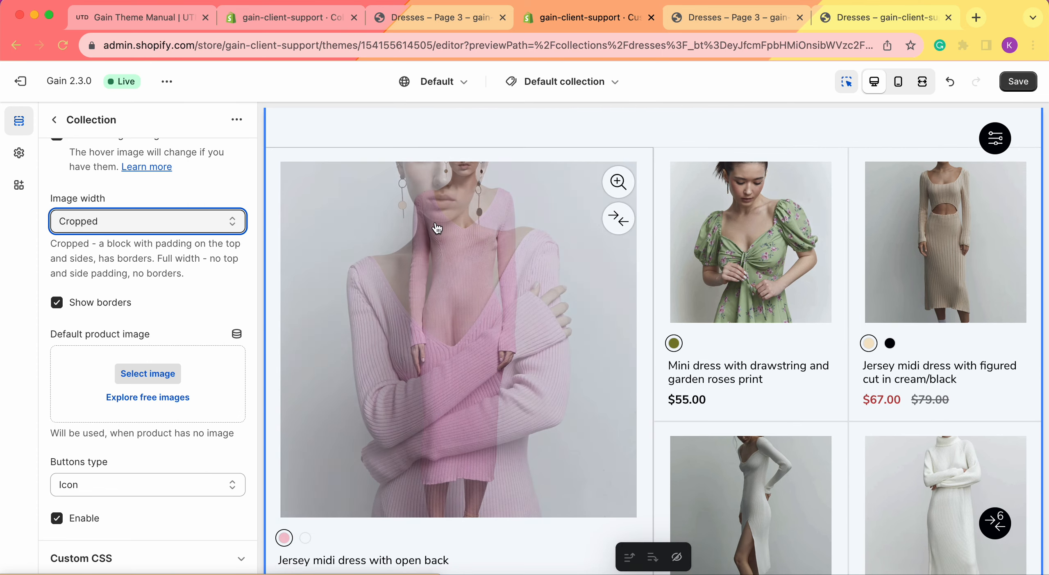
pyautogui.click(102, 224)
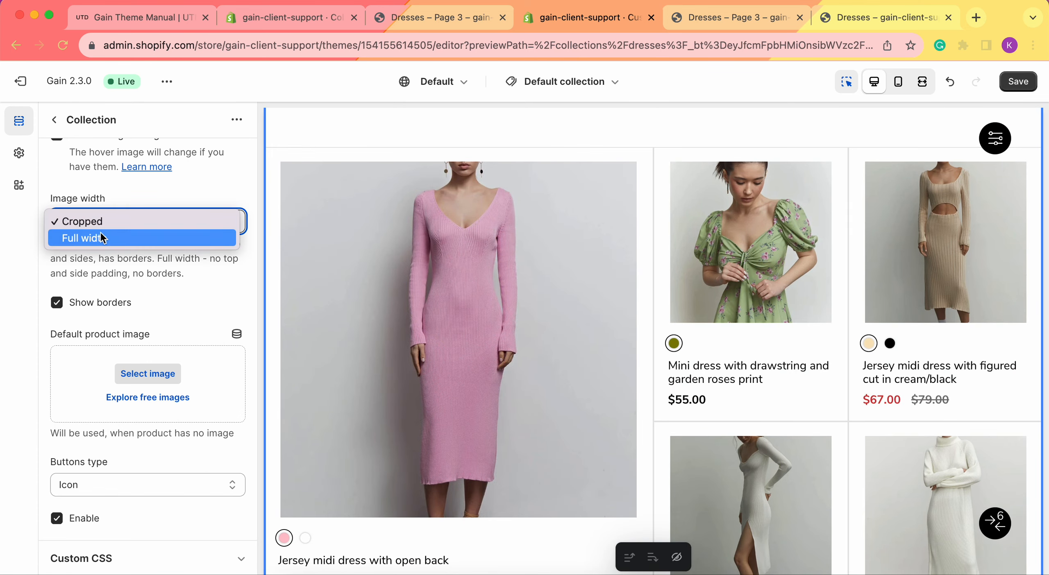
pyautogui.click(102, 238)
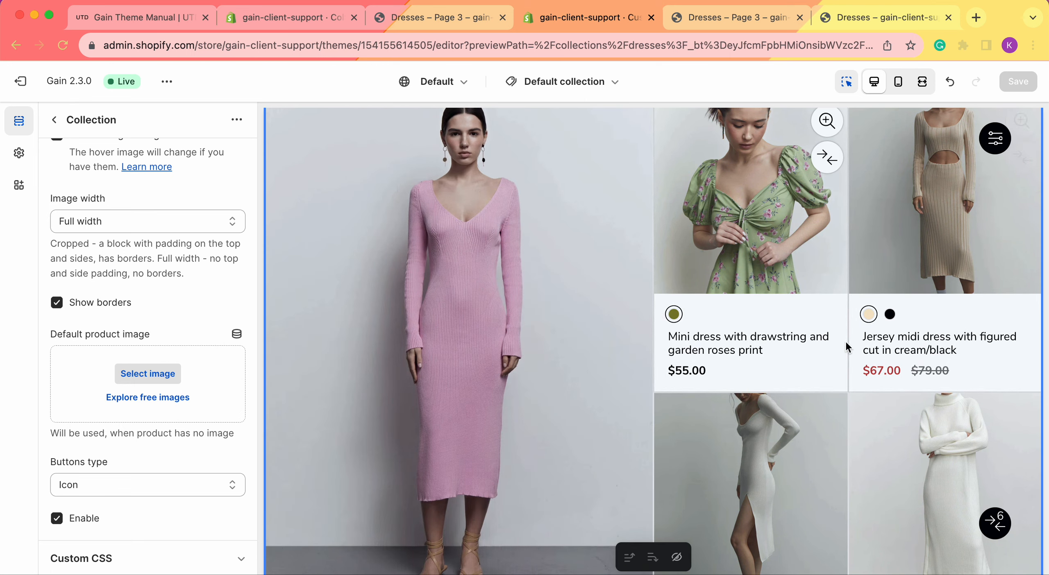
# - Hide the borders of the Collection section's product cards, check the preview, and show them again
pyautogui.click(62, 308)
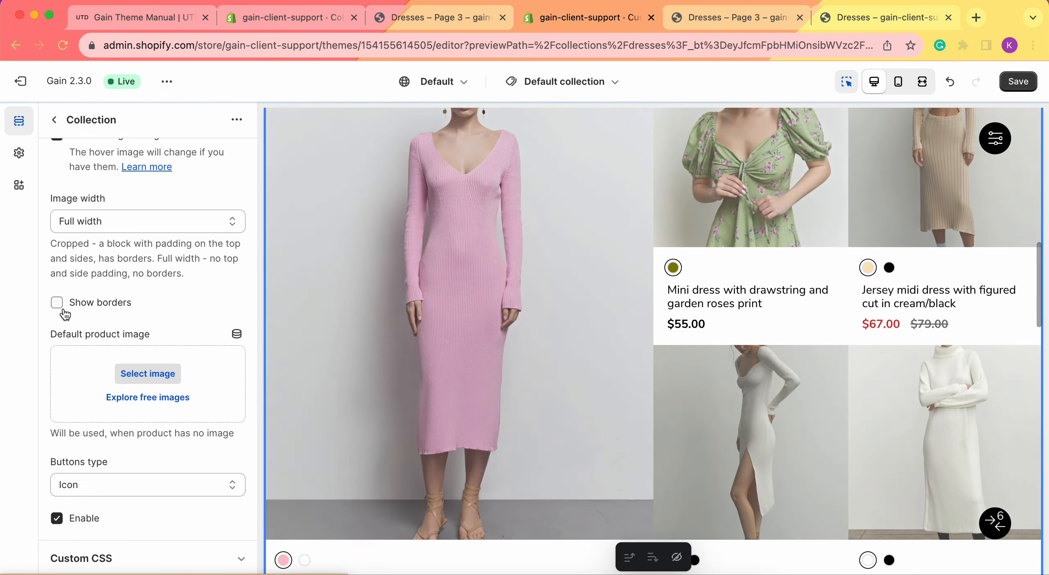
pyautogui.scroll(-4, 832, 405)
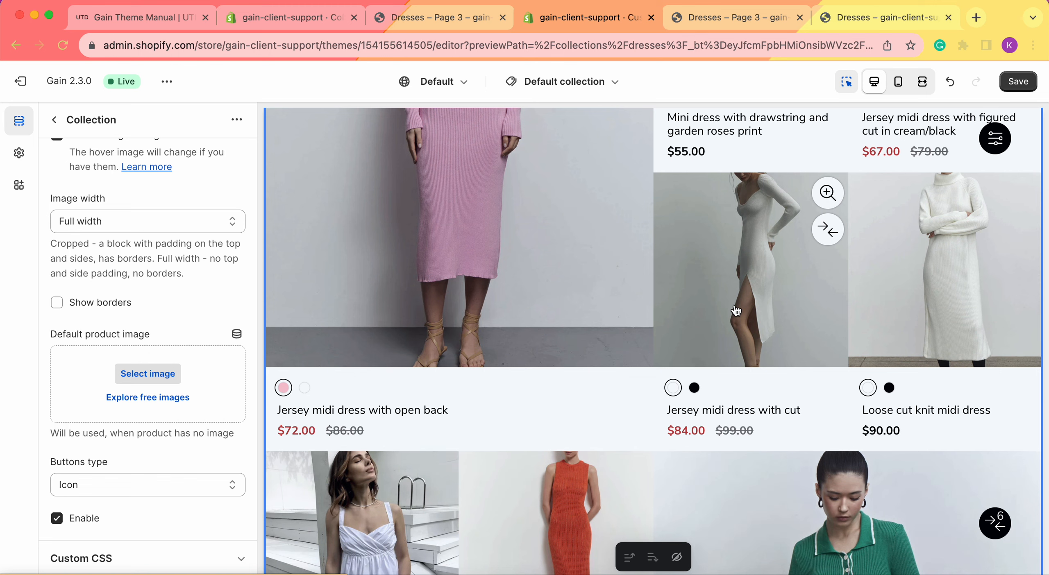
pyautogui.scroll(-7, 653, 282)
pyautogui.scroll(-4, 524, 328)
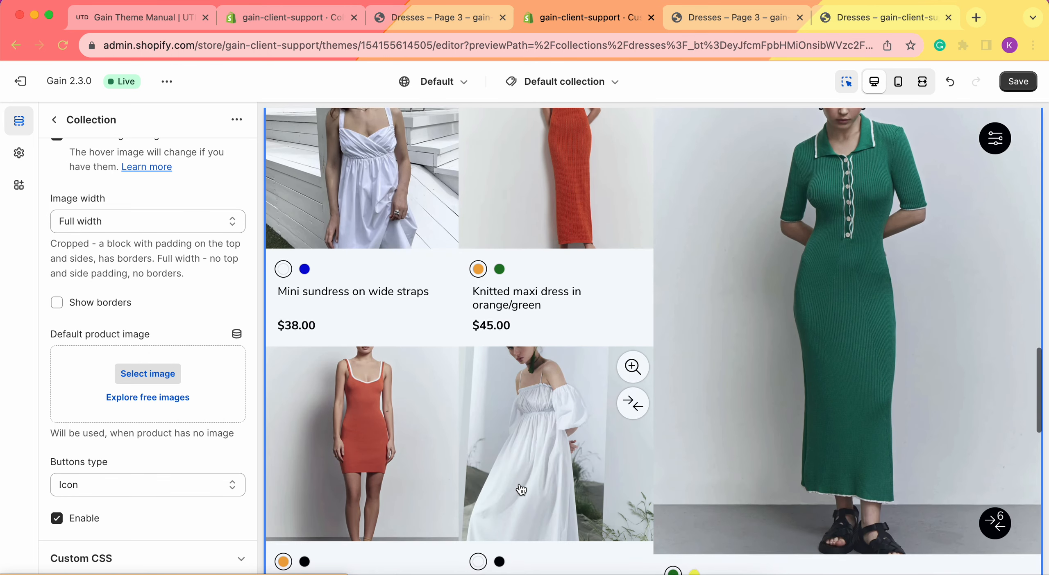
pyautogui.click(57, 304)
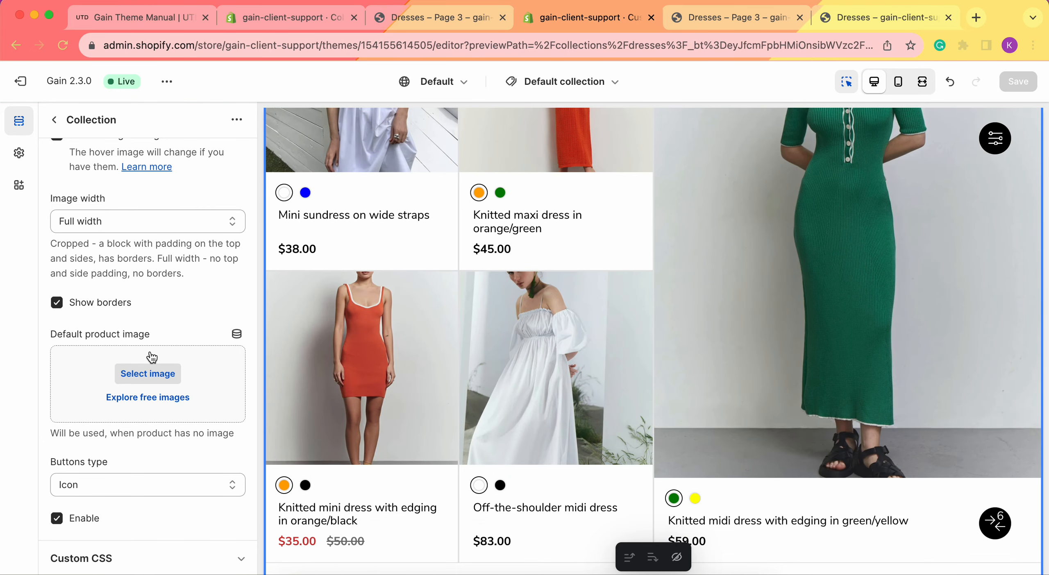
pyautogui.scroll(10, 447, 321)
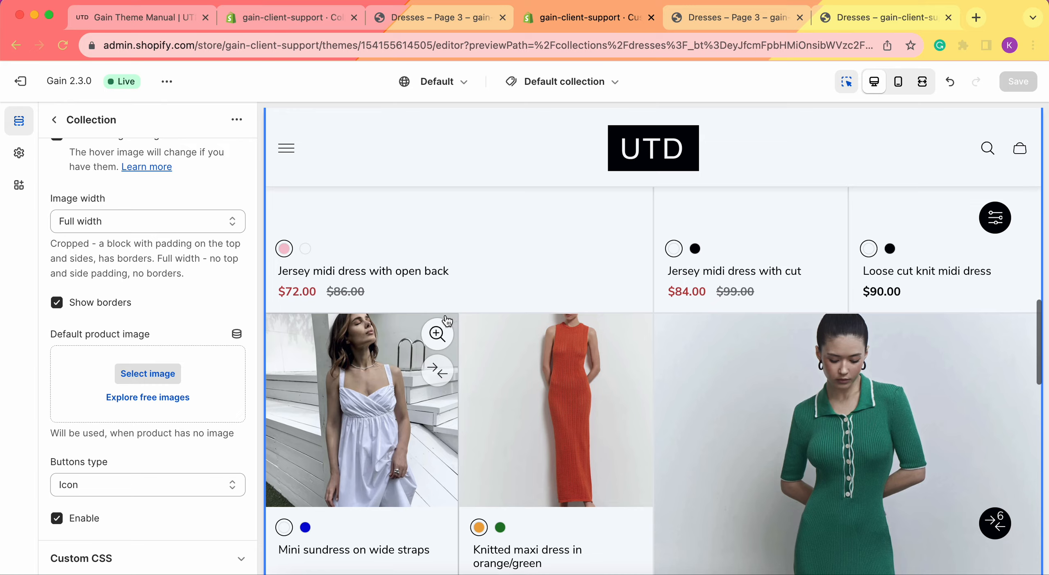
pyautogui.scroll(5, 446, 321)
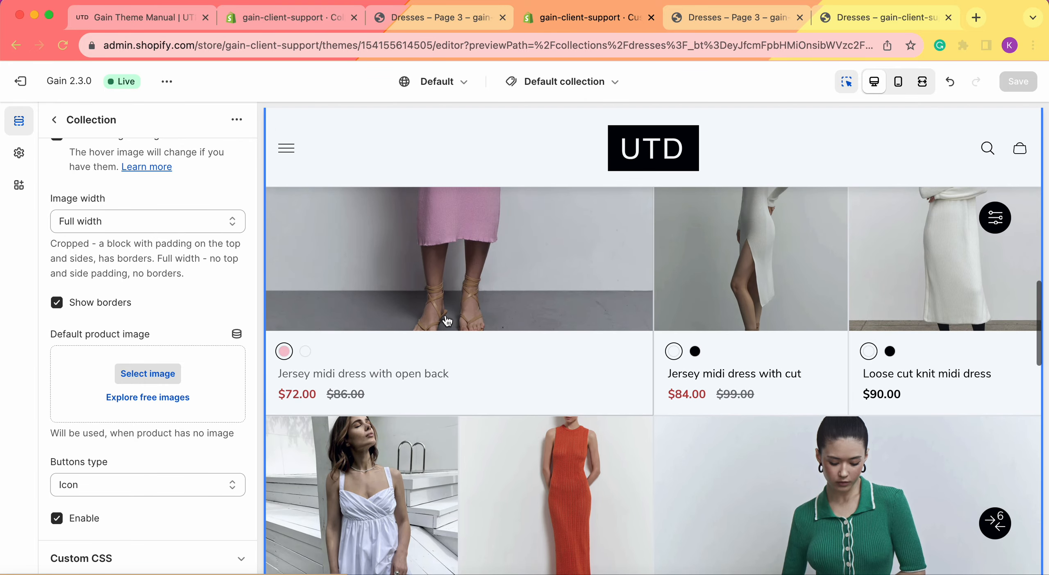
# - View the media images of the Jersey midi dress with open back from the Dresses collection, and return to the theme editor
pyautogui.click(300, 19)
pyautogui.scroll(-5, 346, 367)
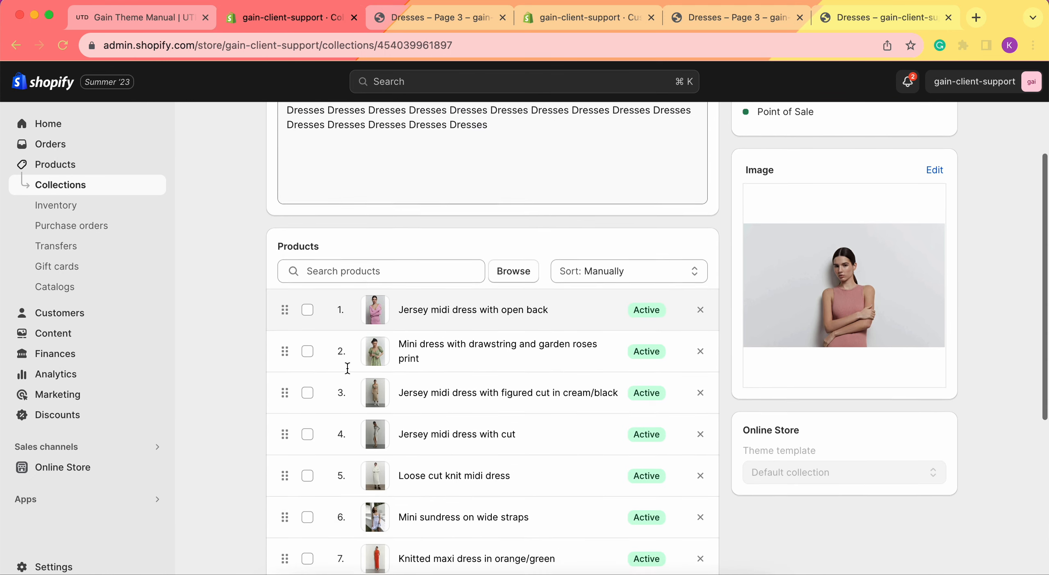
pyautogui.click(474, 297)
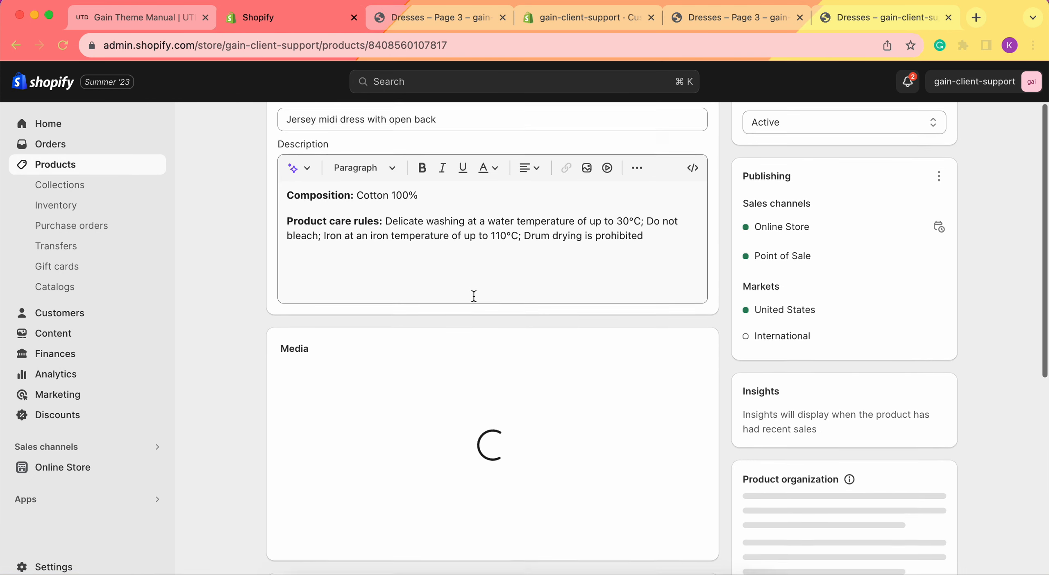
pyautogui.scroll(-3, 381, 403)
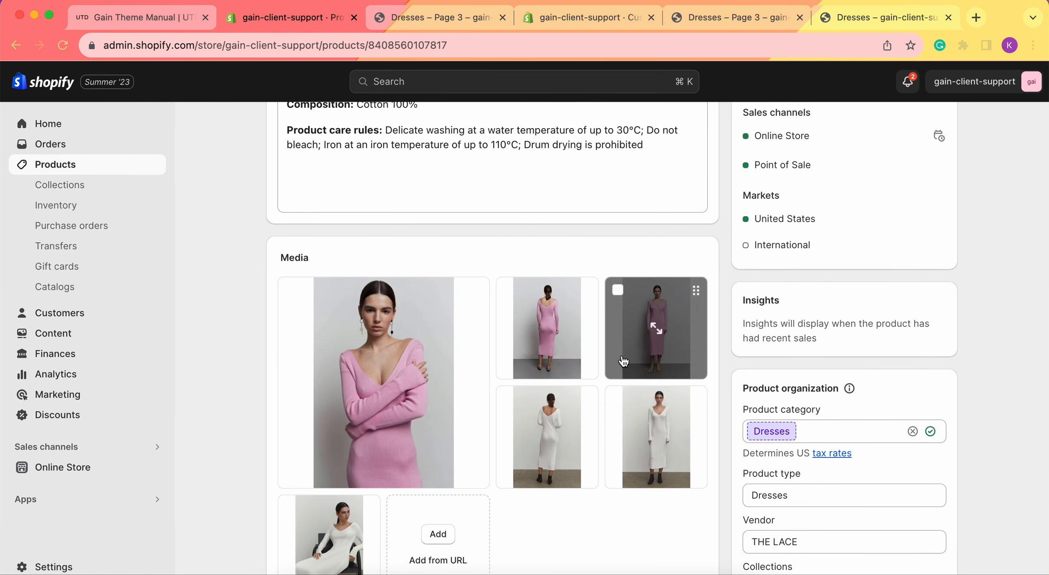
pyautogui.hscroll(-5, 554, 349)
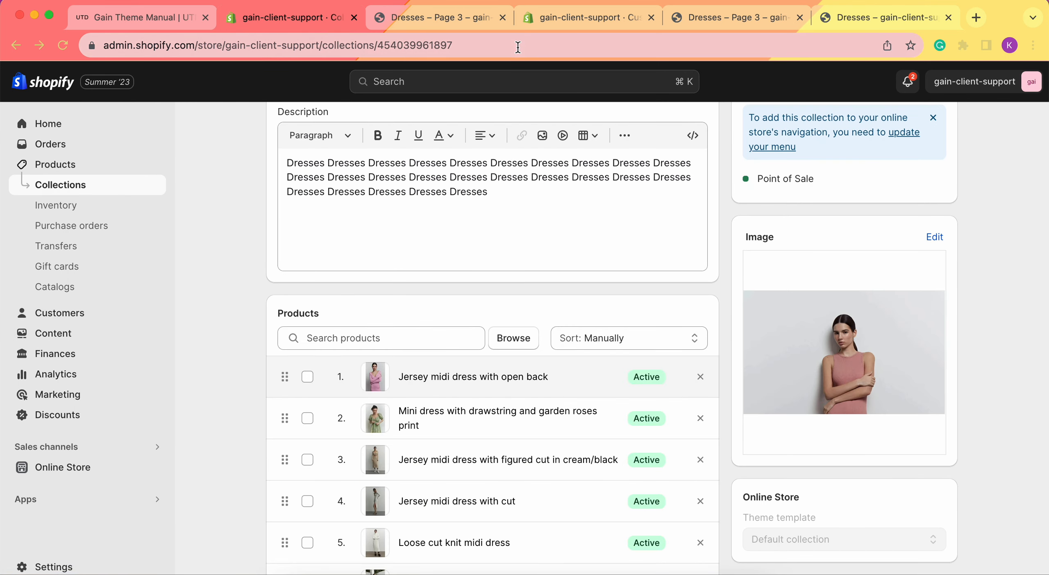
pyautogui.click(574, 18)
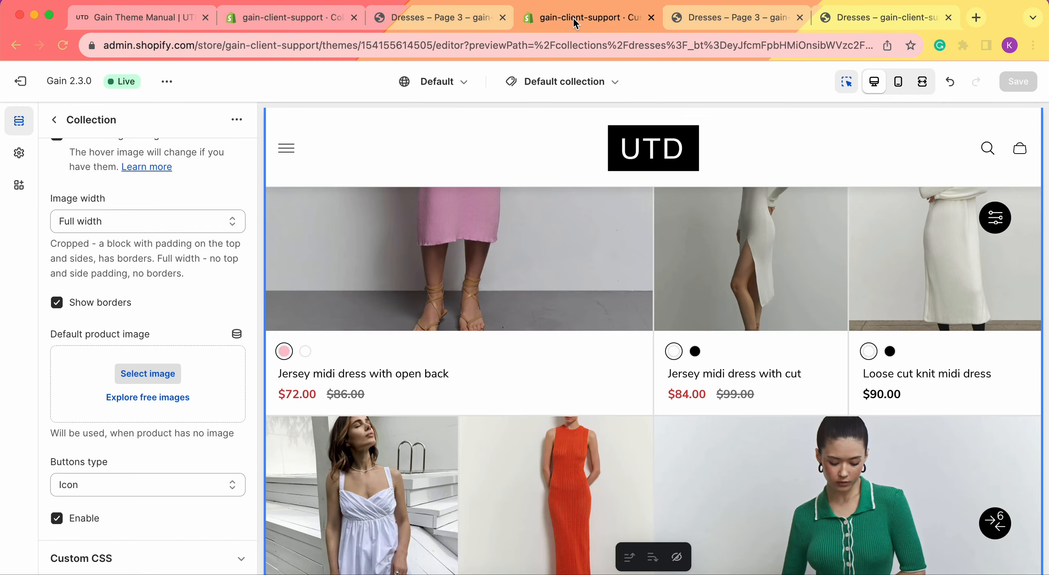
# - Set the Collection section's product card buttons type to Text and save the template
pyautogui.scroll(3, 463, 404)
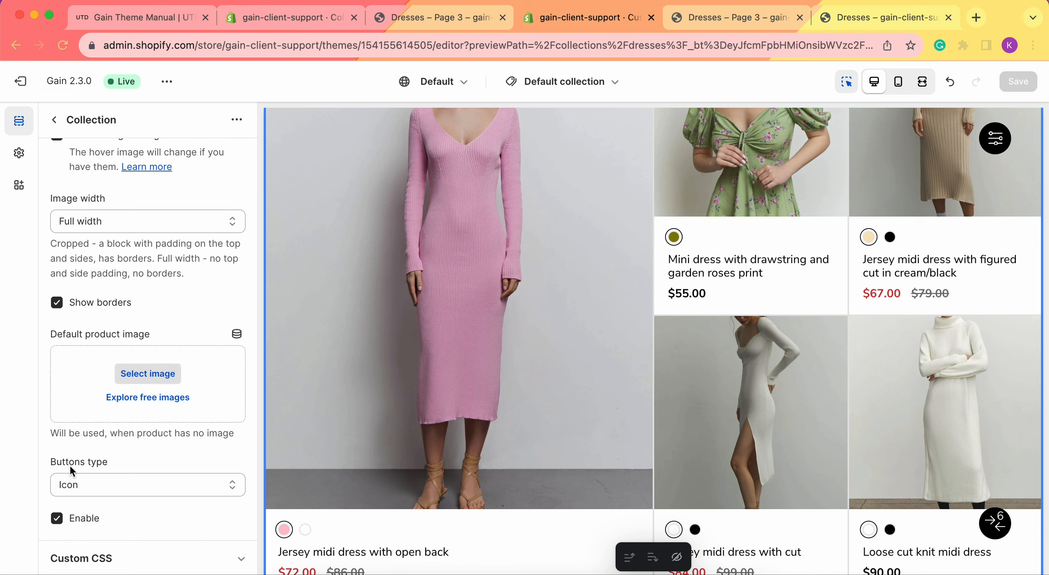
pyautogui.click(102, 484)
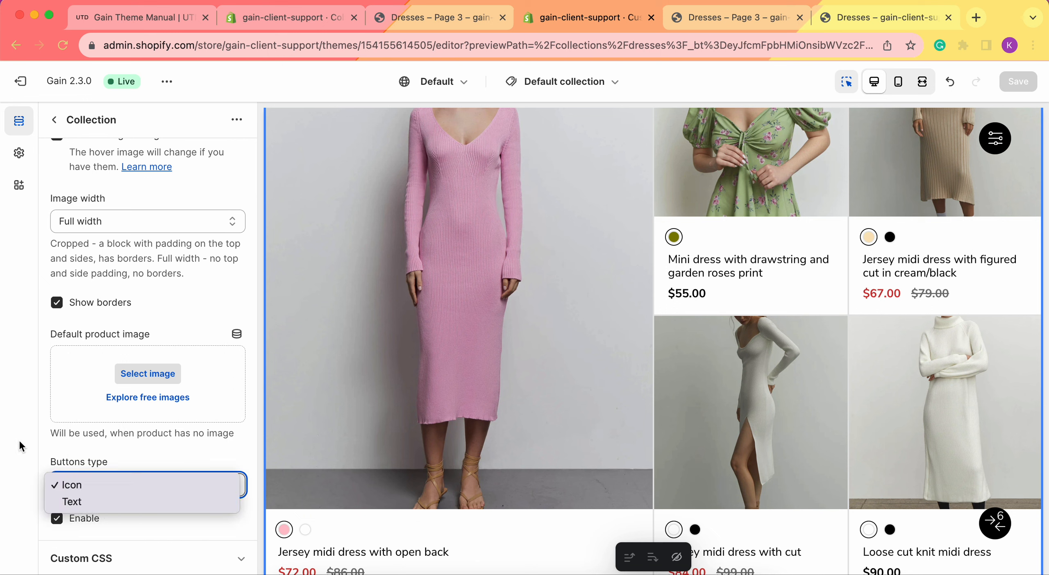
pyautogui.click(91, 503)
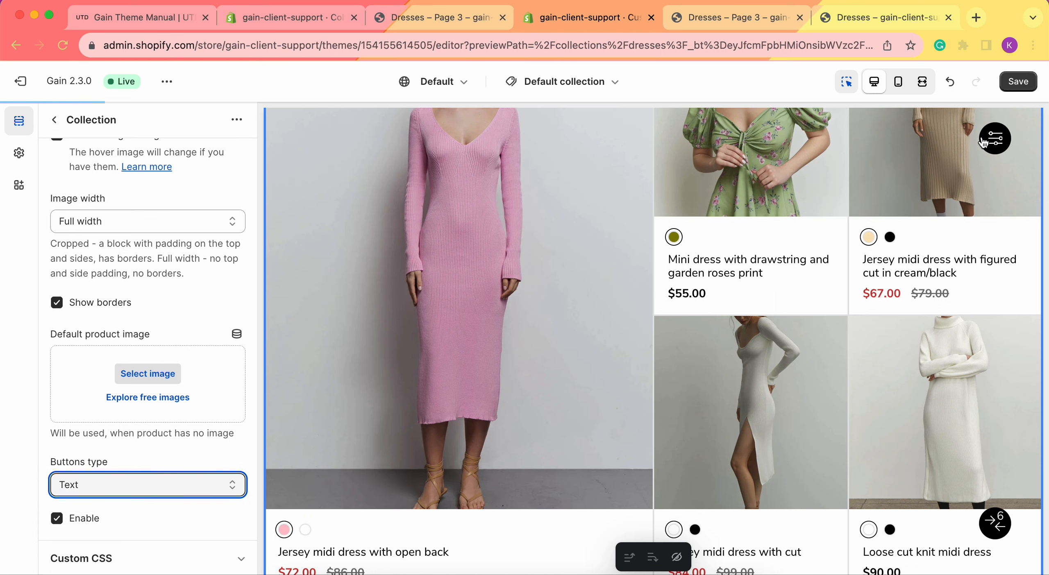
pyautogui.click(1018, 81)
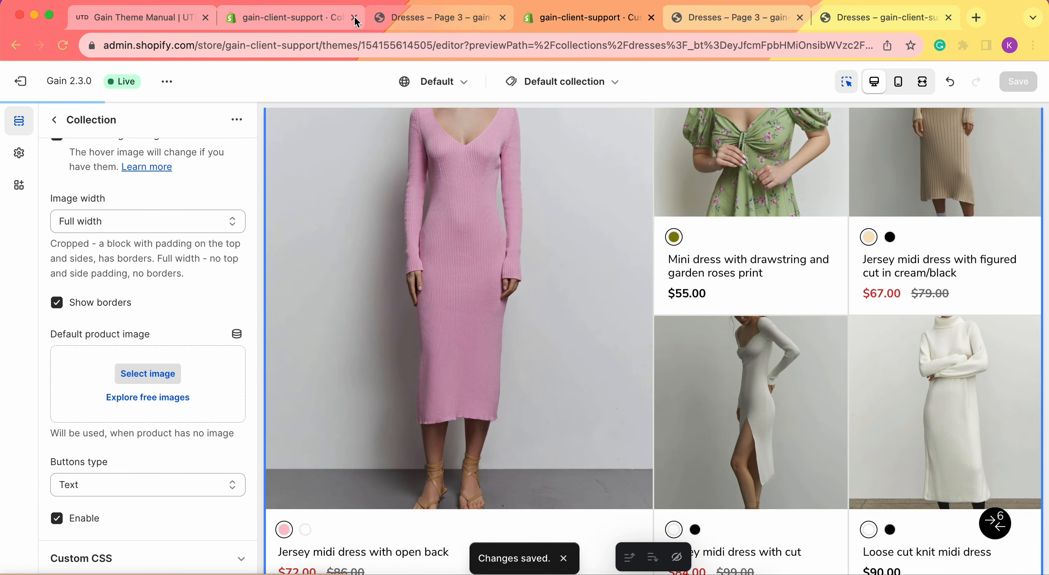
# - View the Dresses collection on the storefront from its admin page and examine the quick view buttons on the product cards
pyautogui.click(285, 16)
pyautogui.scroll(5, 804, 154)
pyautogui.click(847, 129)
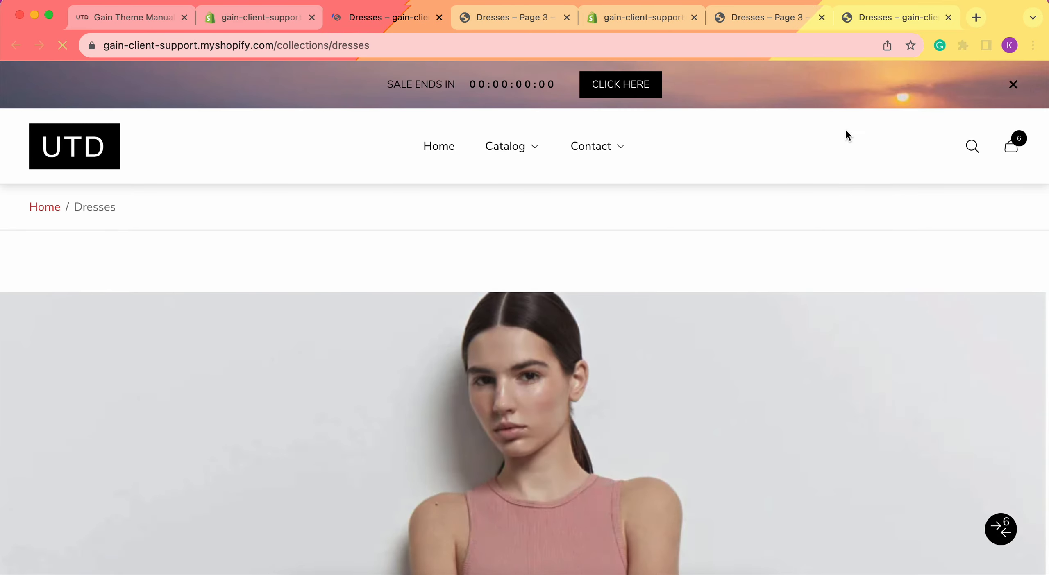
pyautogui.scroll(-10, 848, 136)
pyautogui.moveTo(666, 239)
pyautogui.press('super+r')
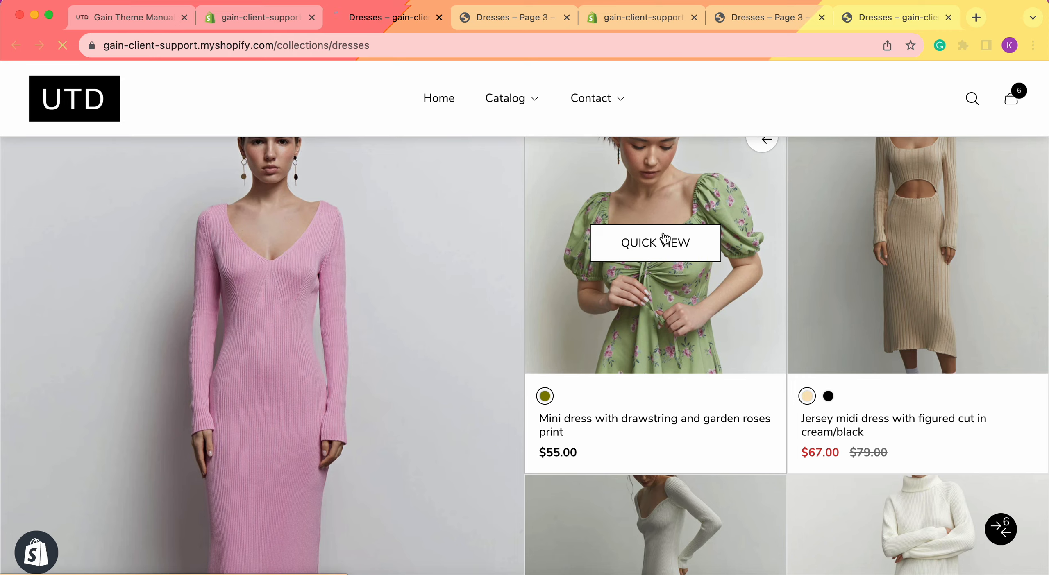
pyautogui.scroll(2, 668, 248)
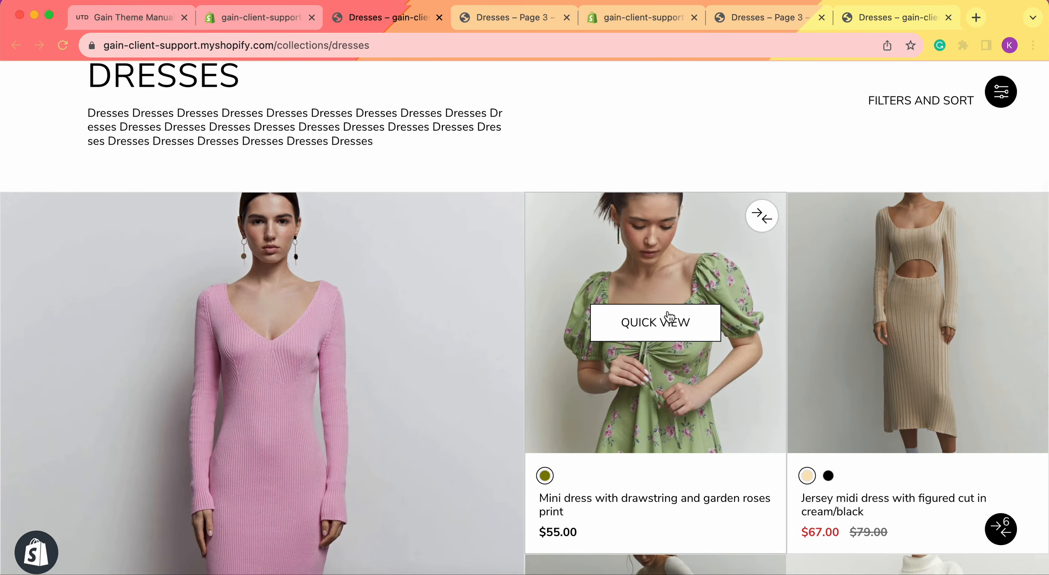
pyautogui.moveTo(504, 223)
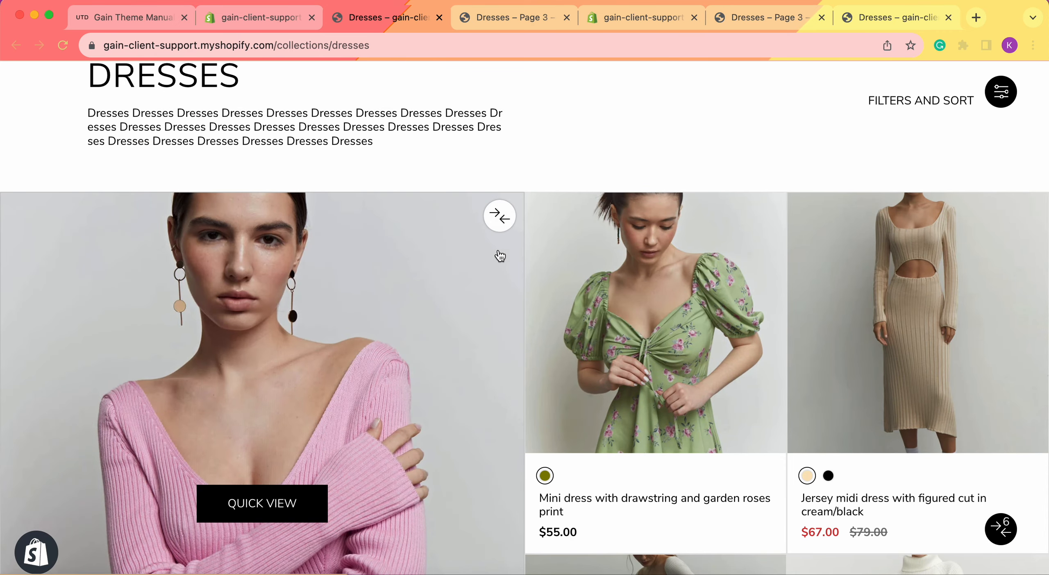
pyautogui.moveTo(655, 324)
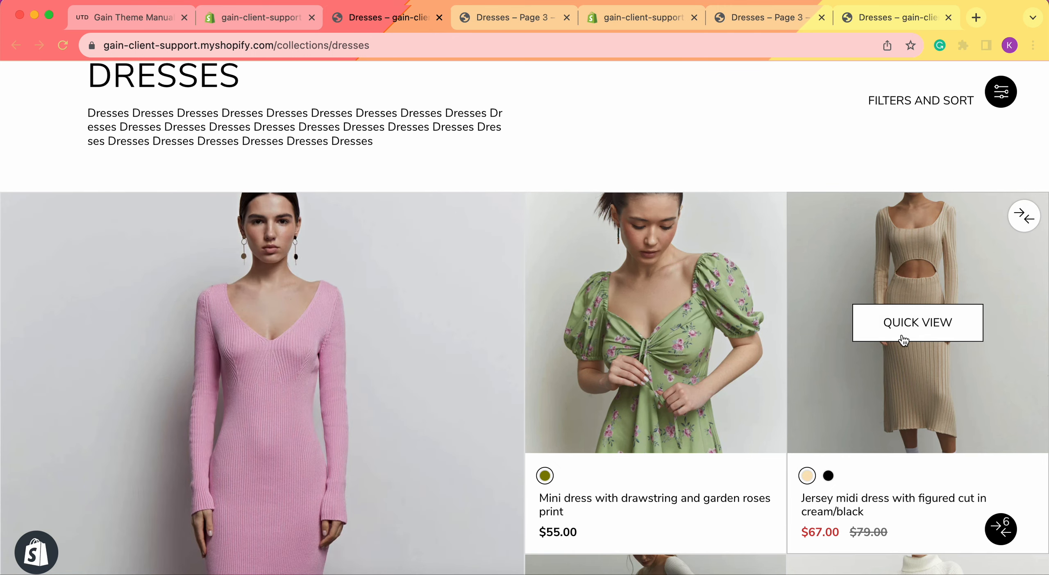
pyautogui.scroll(-8, 904, 340)
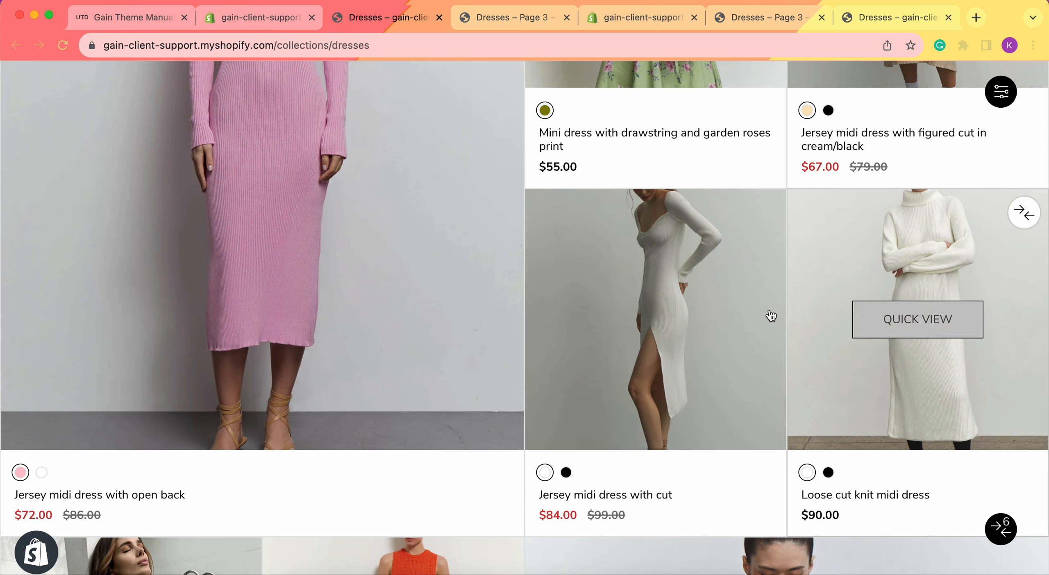
# - Return to the theme editor, set the Collection section's product card buttons type to Icon, and save the template
pyautogui.click(615, 17)
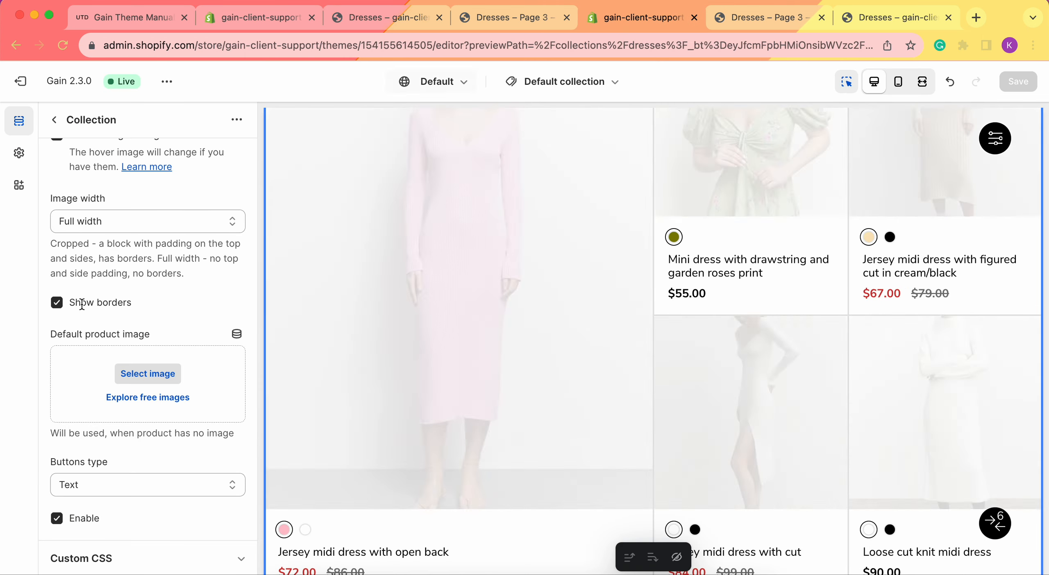
pyautogui.click(117, 477)
pyautogui.click(112, 469)
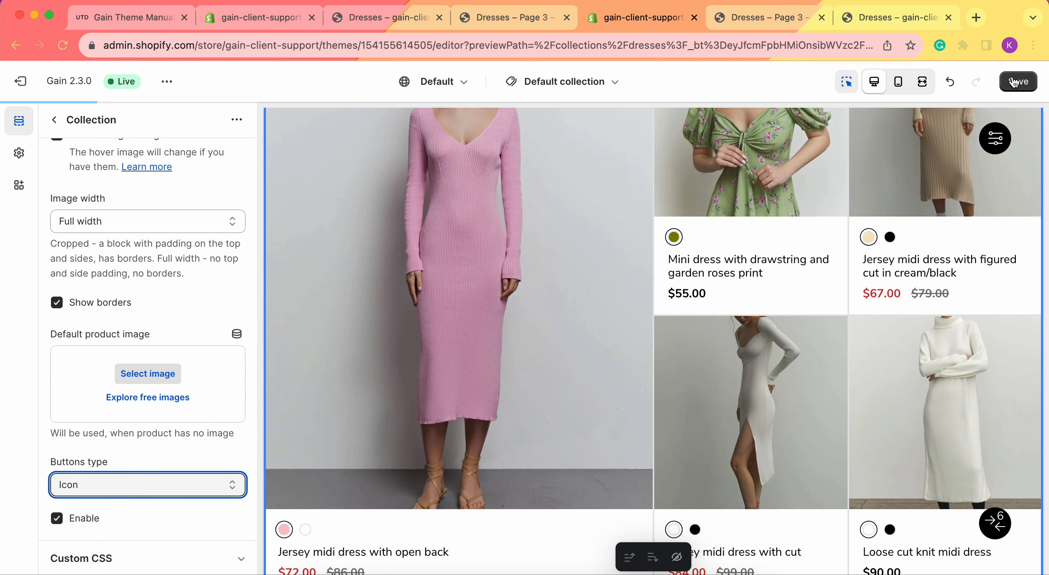
pyautogui.click(1013, 82)
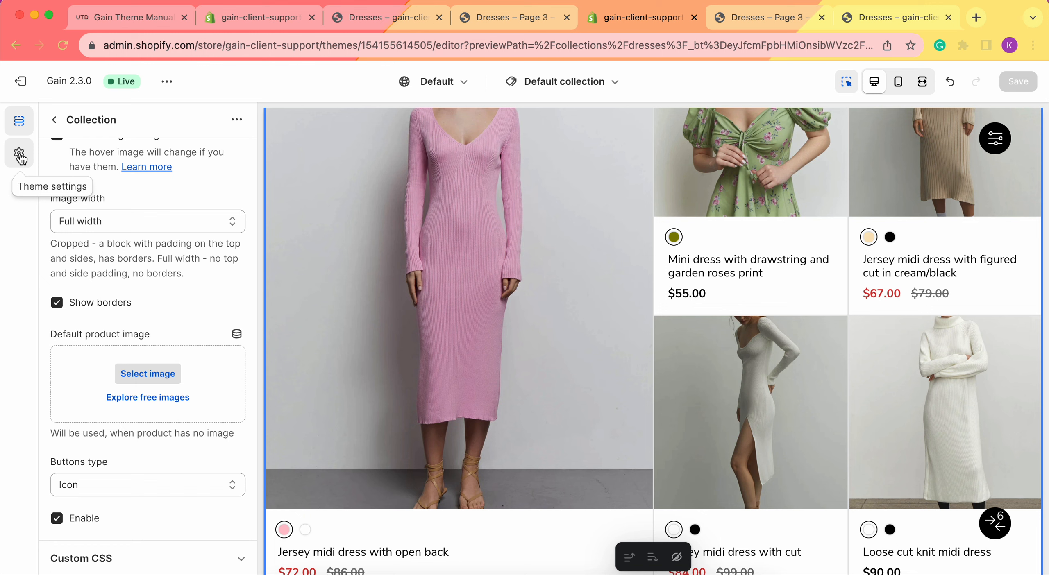
# - Examine the Compare products options in the global theme settings
pyautogui.click(19, 155)
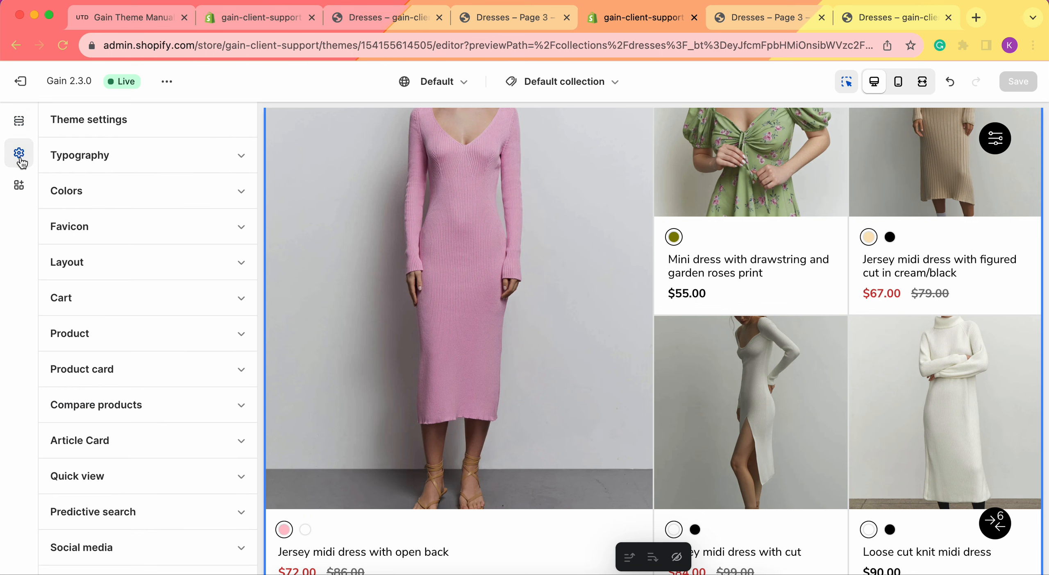
pyautogui.scroll(-2, 163, 317)
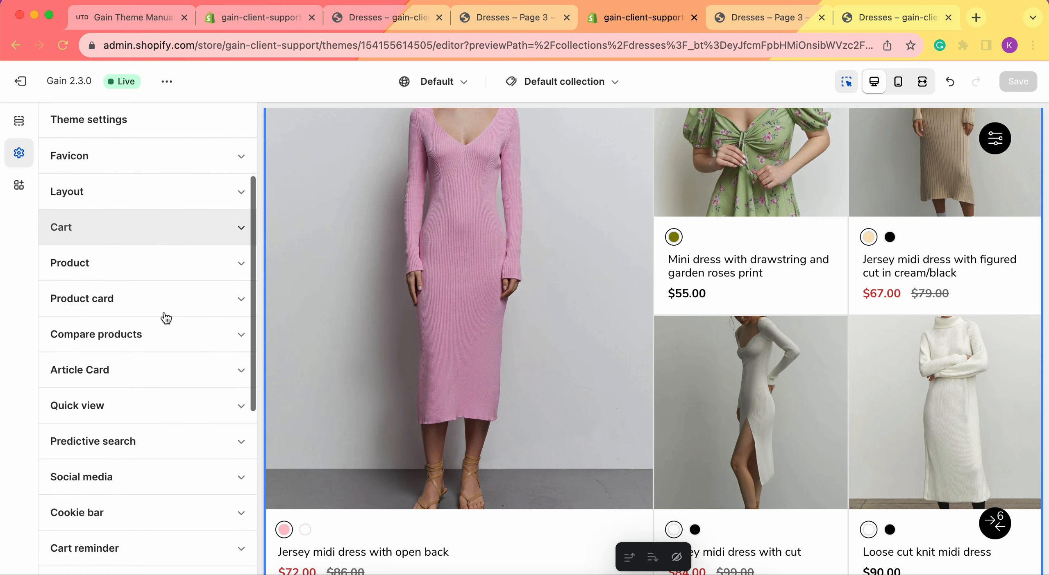
pyautogui.click(156, 331)
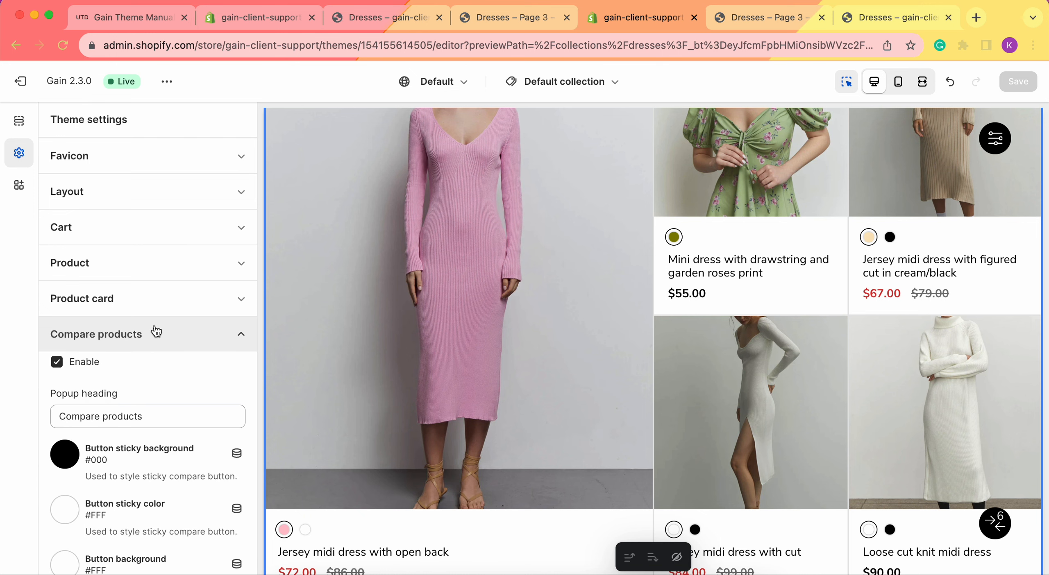
pyautogui.scroll(-2, 123, 320)
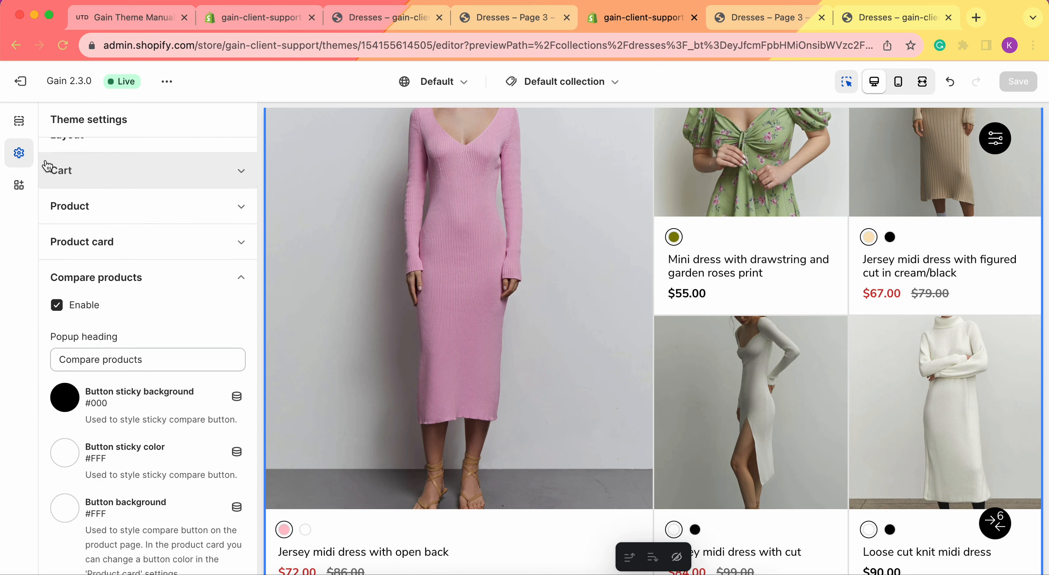
# - Return to the Collection section's theme settings and check the icon buttons on the product cards in the preview
pyautogui.click(21, 128)
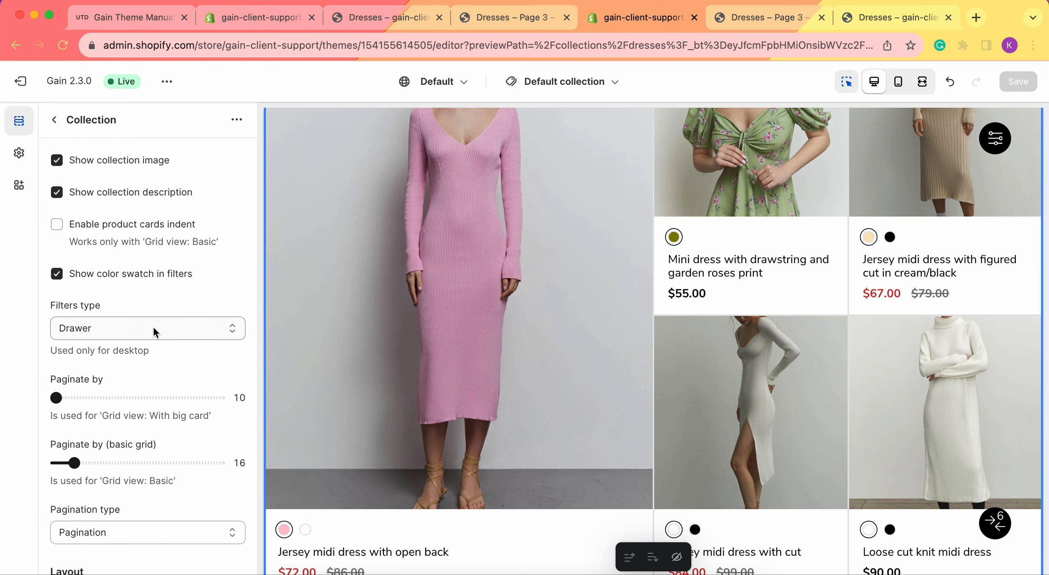
pyautogui.scroll(-10, 155, 332)
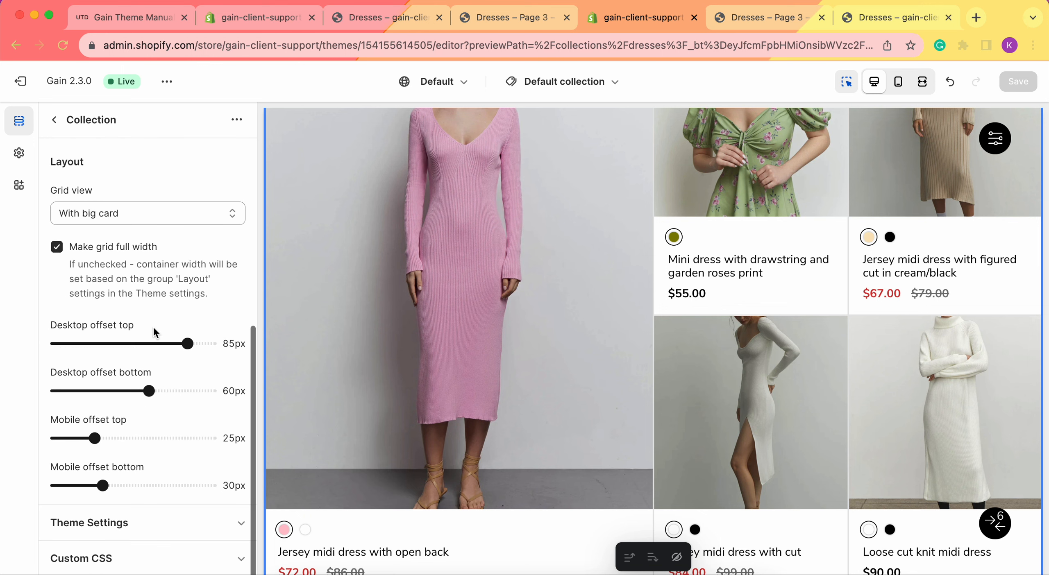
pyautogui.click(102, 522)
pyautogui.scroll(-10, 177, 358)
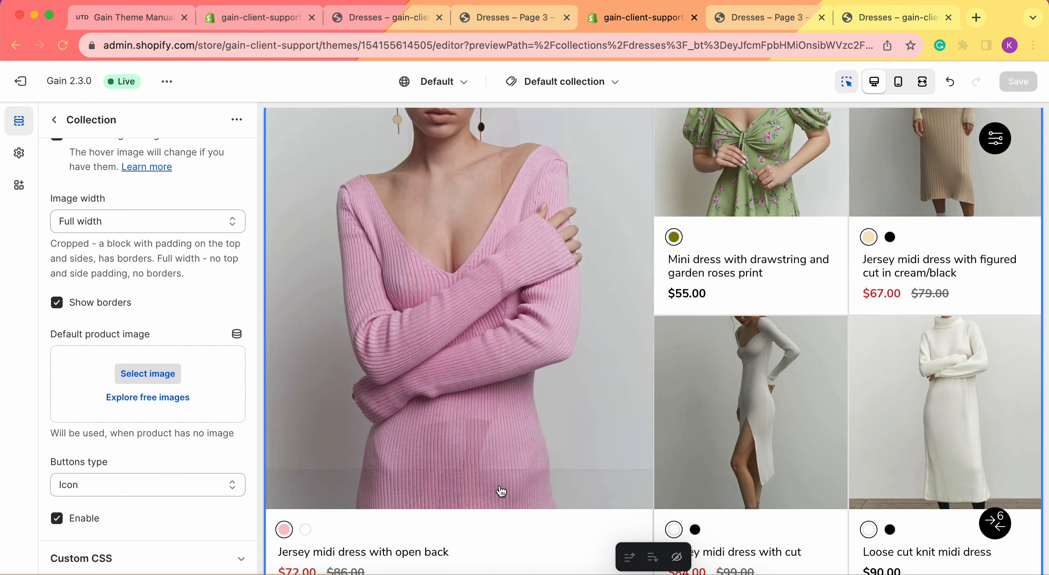
pyautogui.scroll(4, 604, 332)
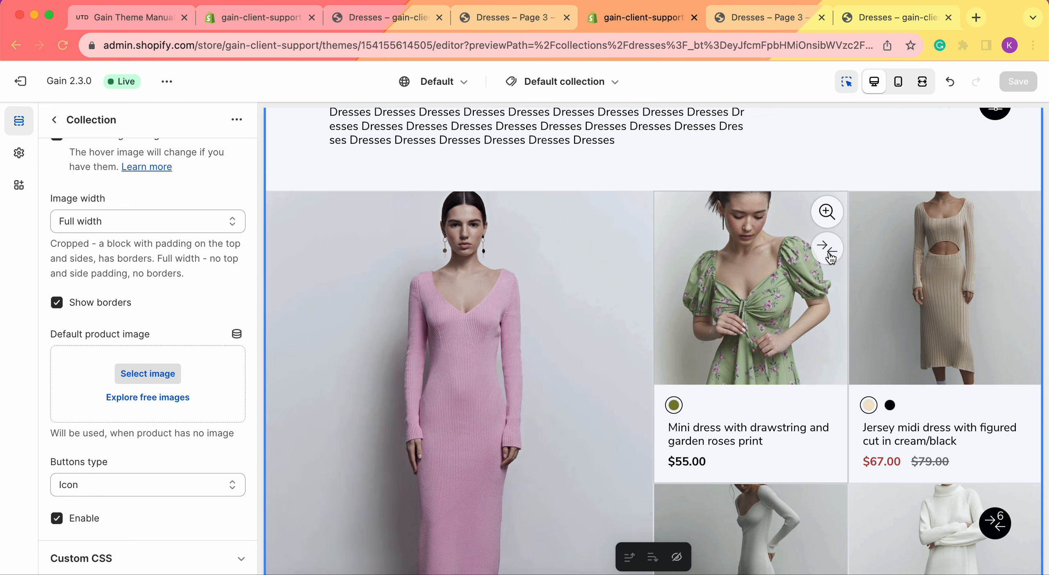
# - Turn off the Enable option below the Collection section's buttons type, check the product cards in the preview, and turn it back on
pyautogui.click(65, 520)
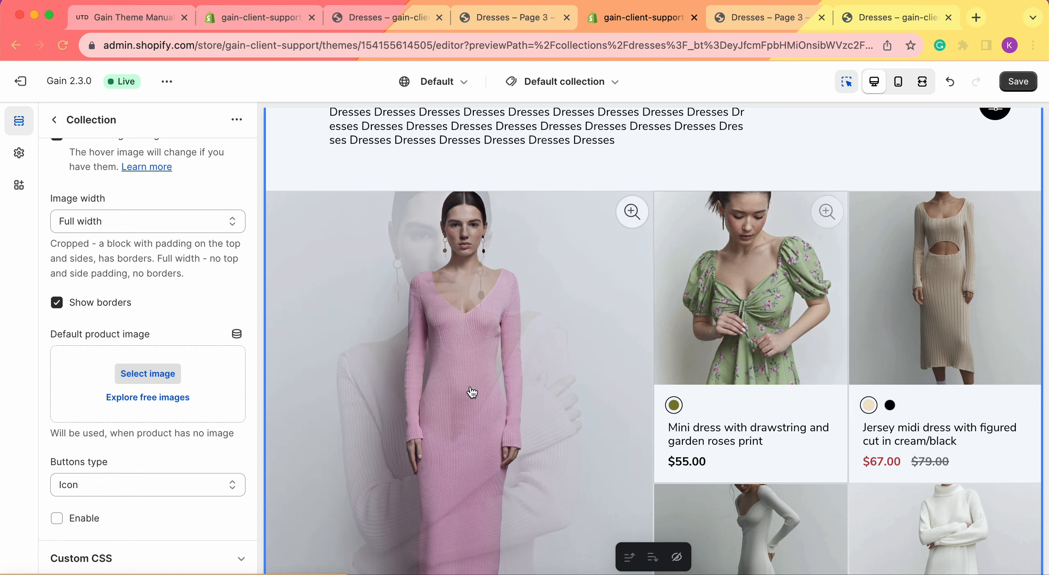
pyautogui.click(84, 519)
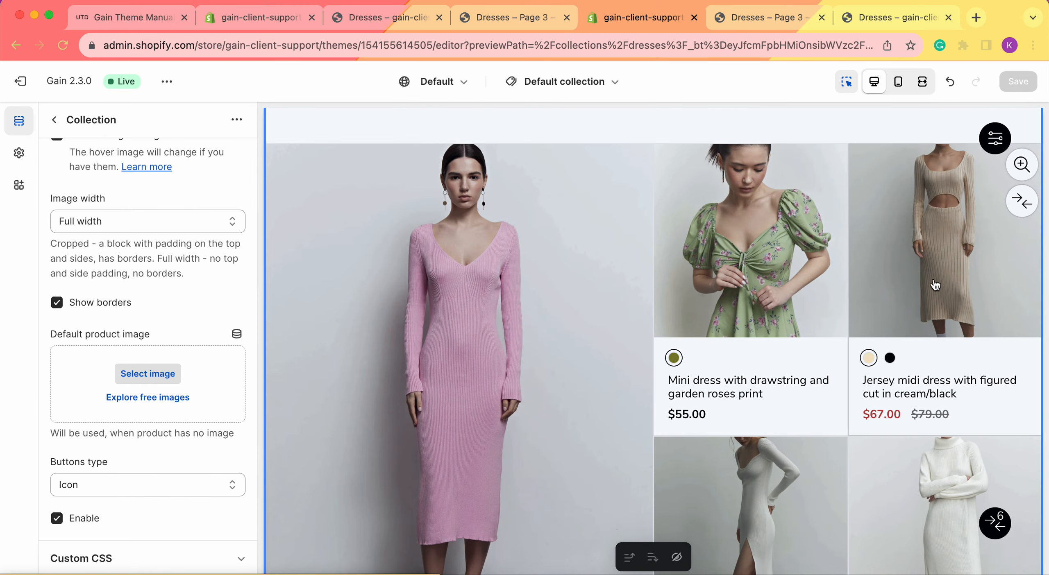
pyautogui.moveTo(625, 281)
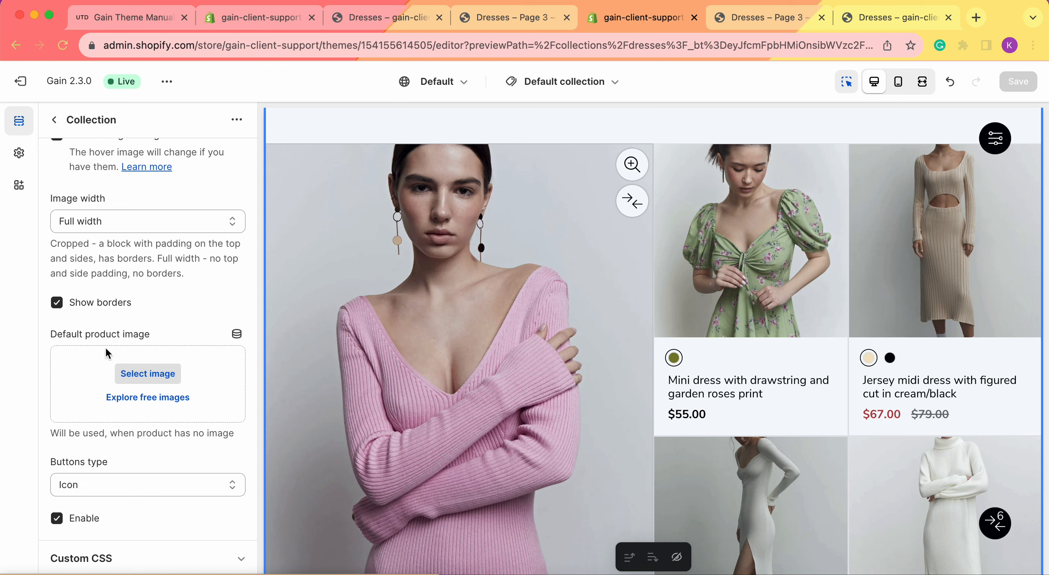
# - Switch to the store admin and open the Filters page of the Search & Discovery app
pyautogui.scroll(10, 123, 361)
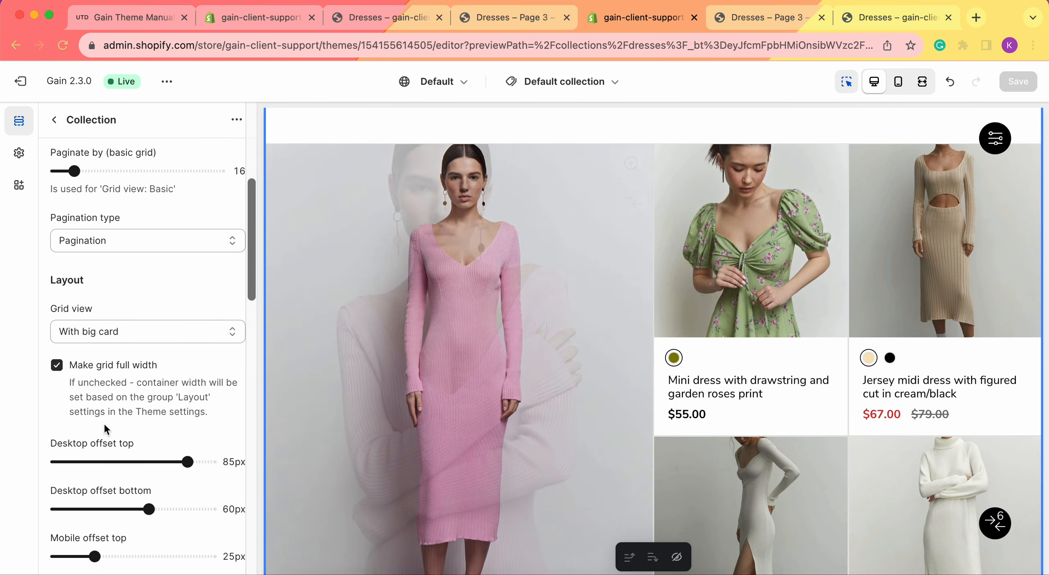
pyautogui.scroll(5, 145, 368)
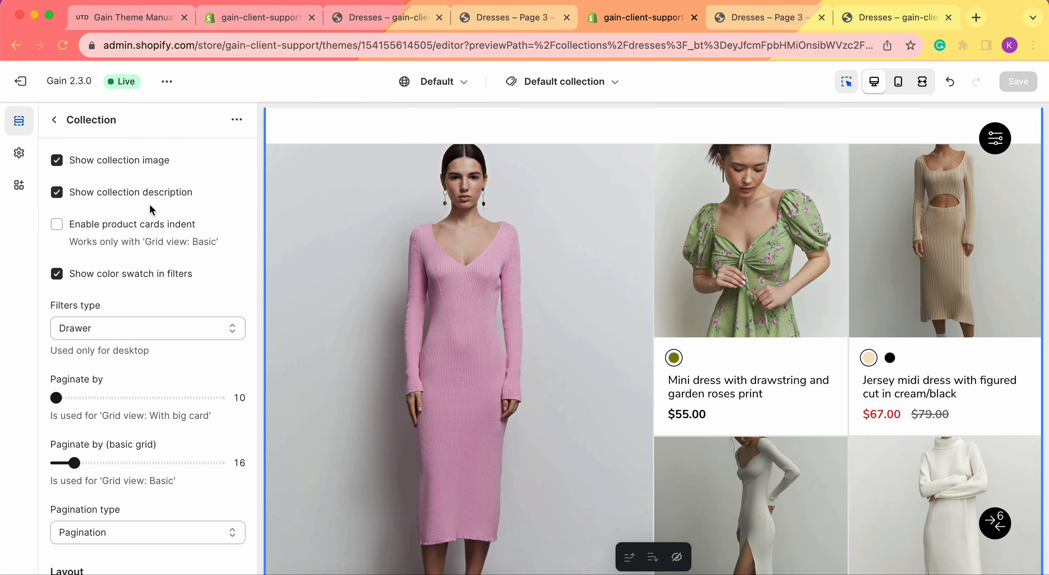
pyautogui.click(280, 23)
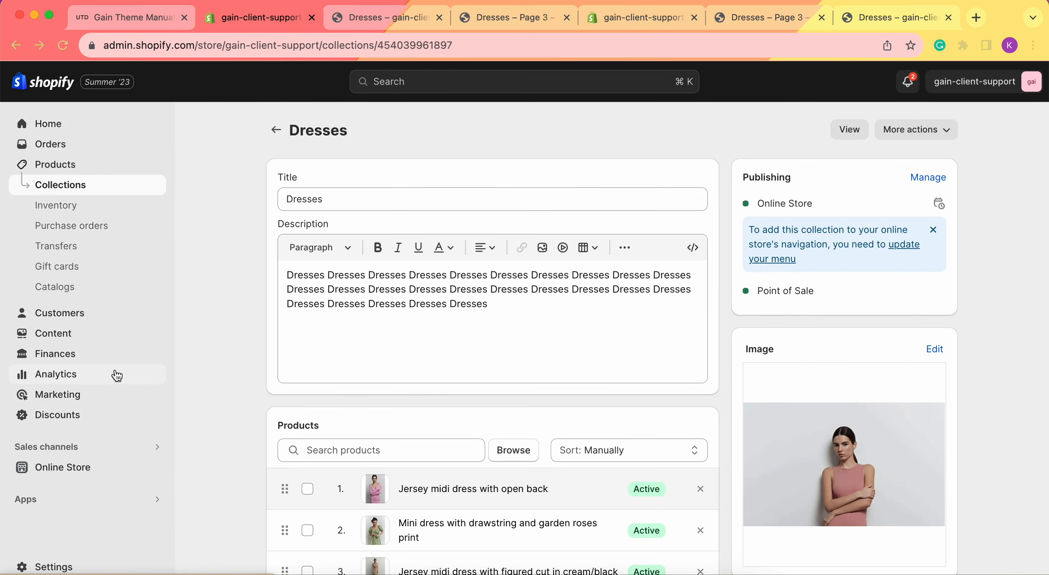
pyautogui.scroll(-6, 239, 339)
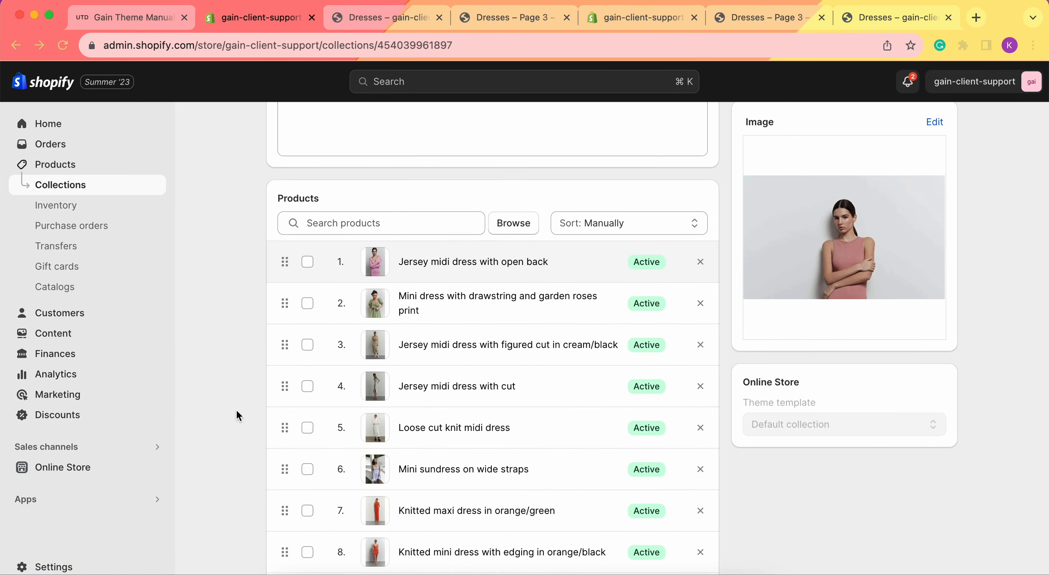
pyautogui.click(52, 497)
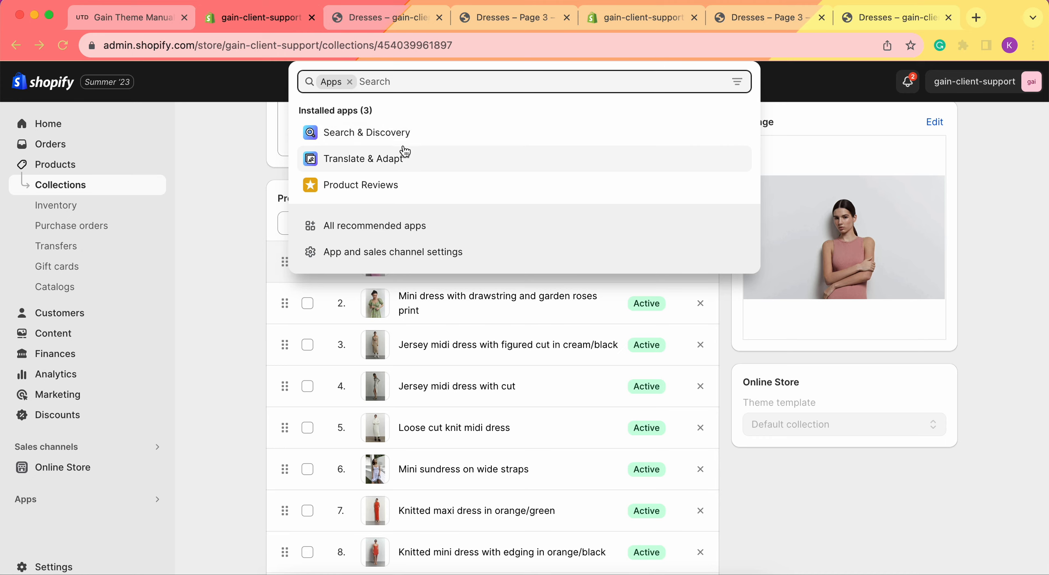
pyautogui.click(405, 132)
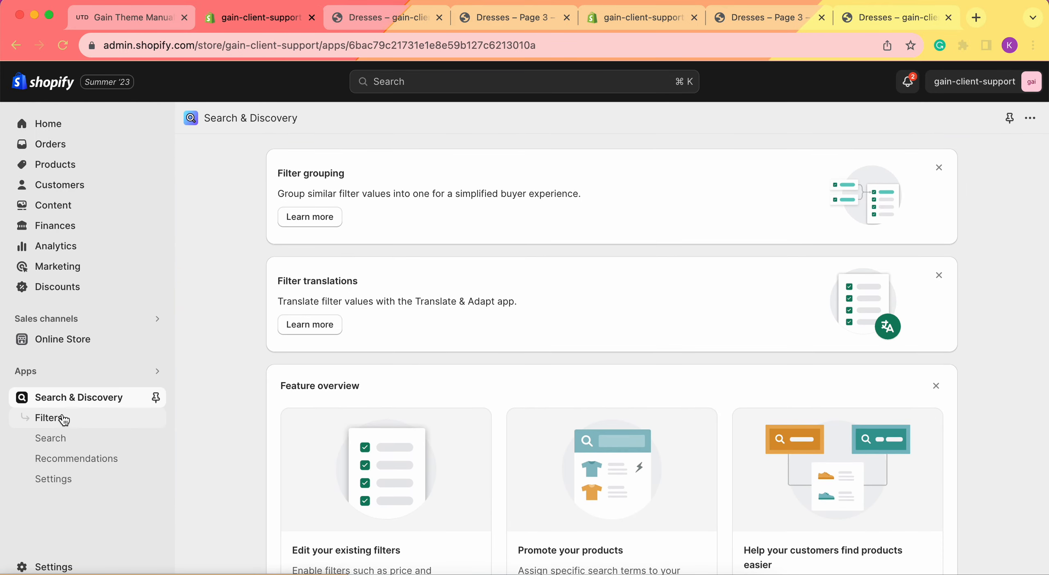
pyautogui.click(64, 418)
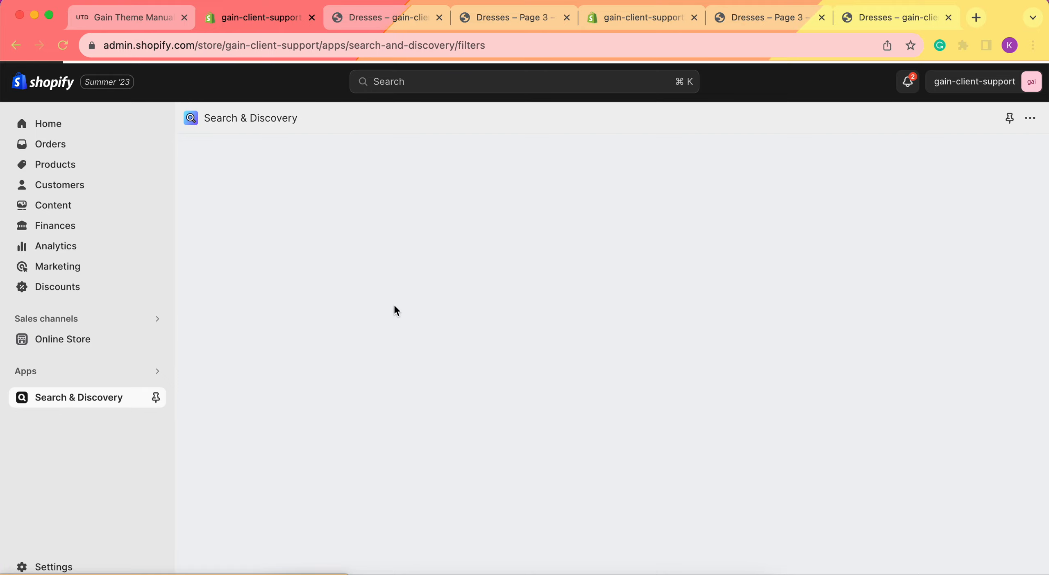
# - View the Filters and sort drawer of the storefront's Dresses collection, and return to the admin's filter list
pyautogui.click(514, 17)
pyautogui.scroll(2, 1025, 170)
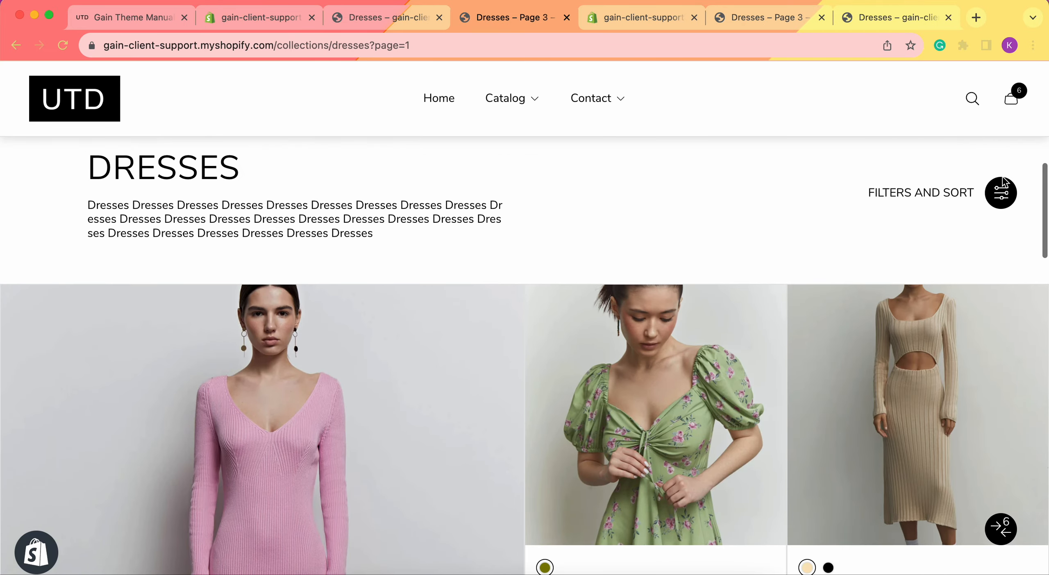
pyautogui.click(1006, 184)
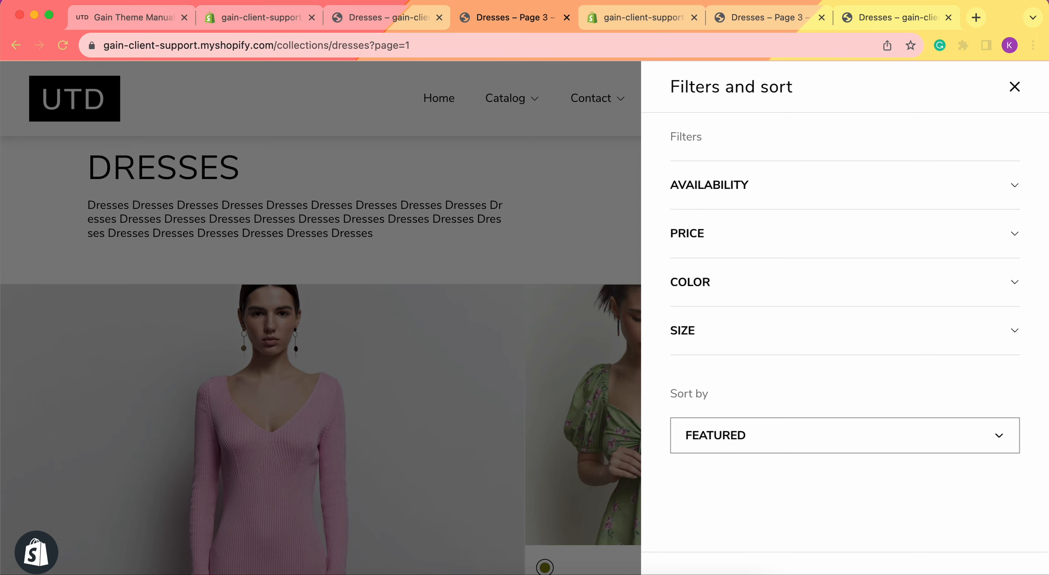
pyautogui.click(259, 17)
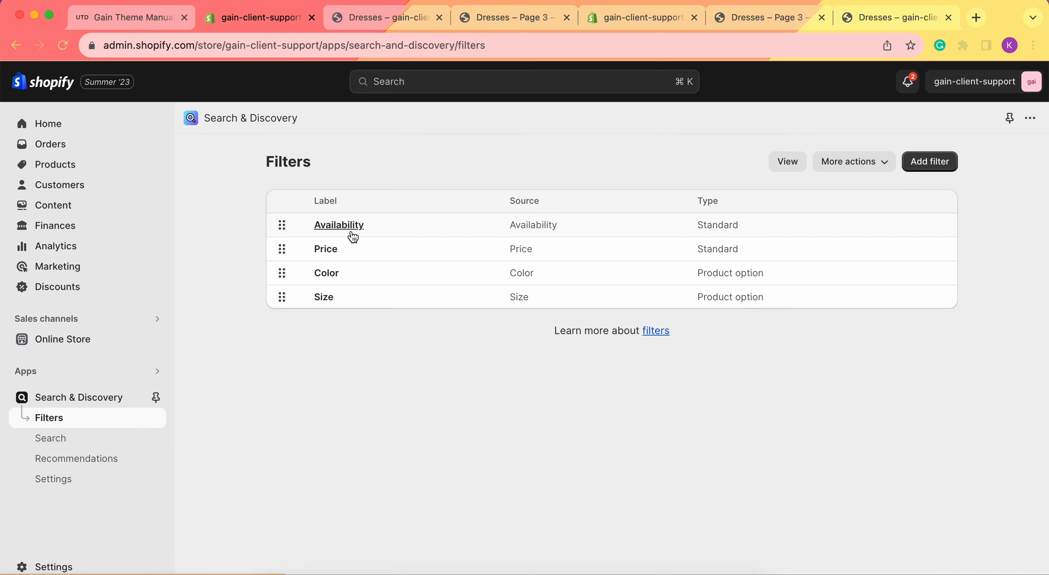
# - Remove the Size filter from the store's filters
pyautogui.click(334, 301)
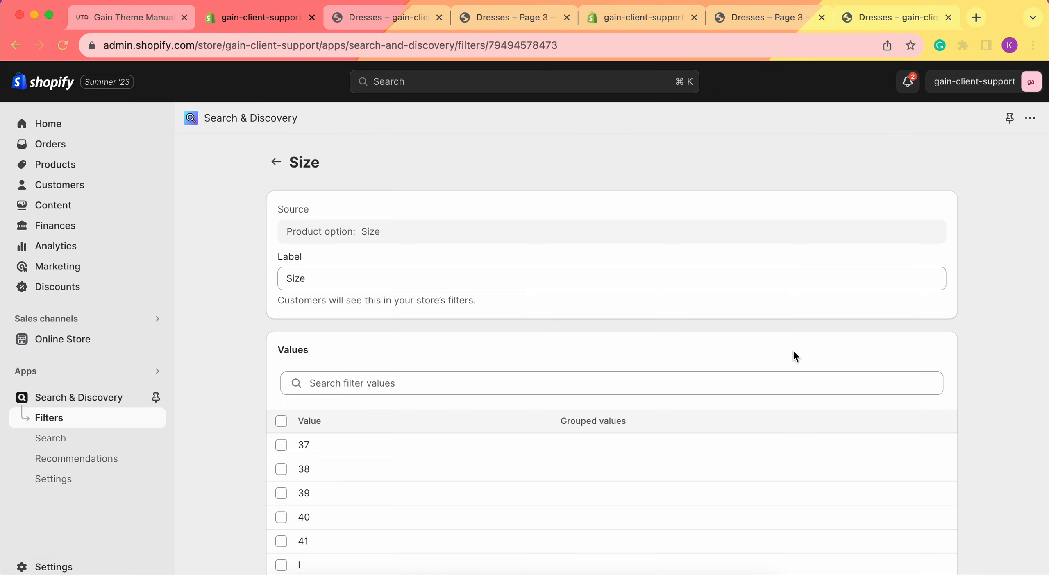
pyautogui.scroll(-5, 844, 398)
pyautogui.click(889, 567)
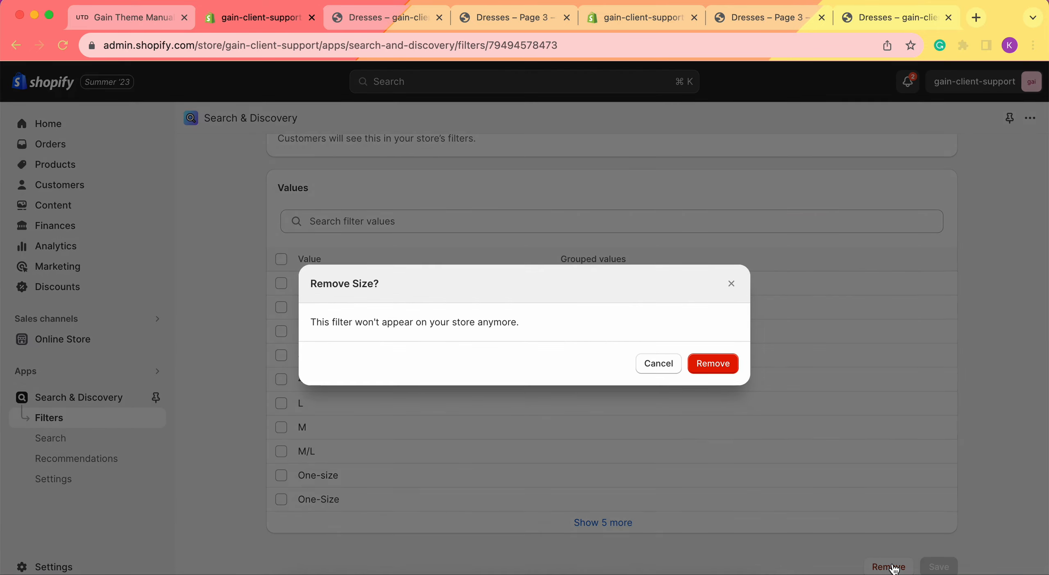
pyautogui.click(724, 369)
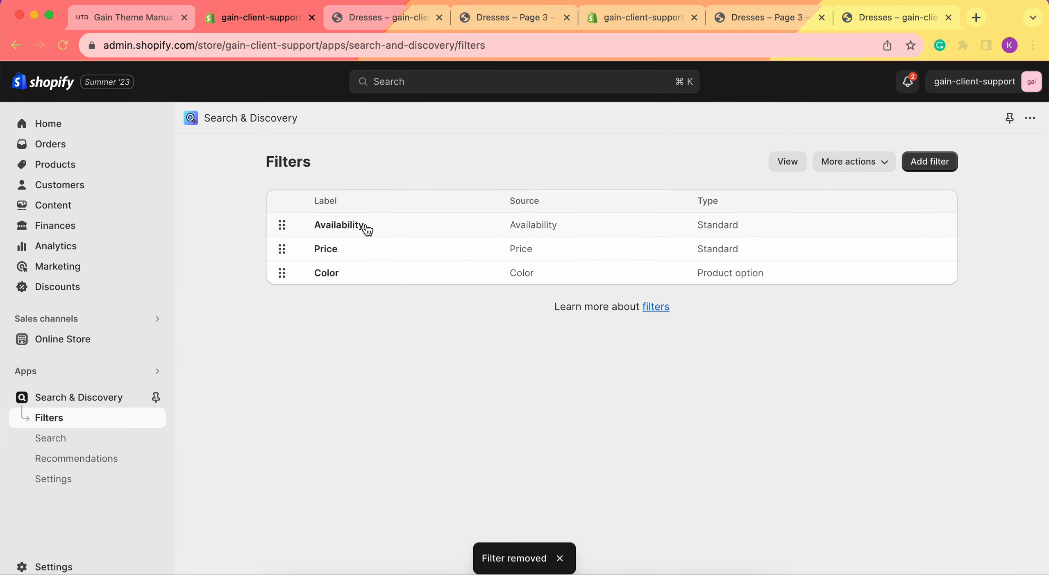
# - Add a filter with the Size product option as its source, review its values, and save it
pyautogui.click(941, 166)
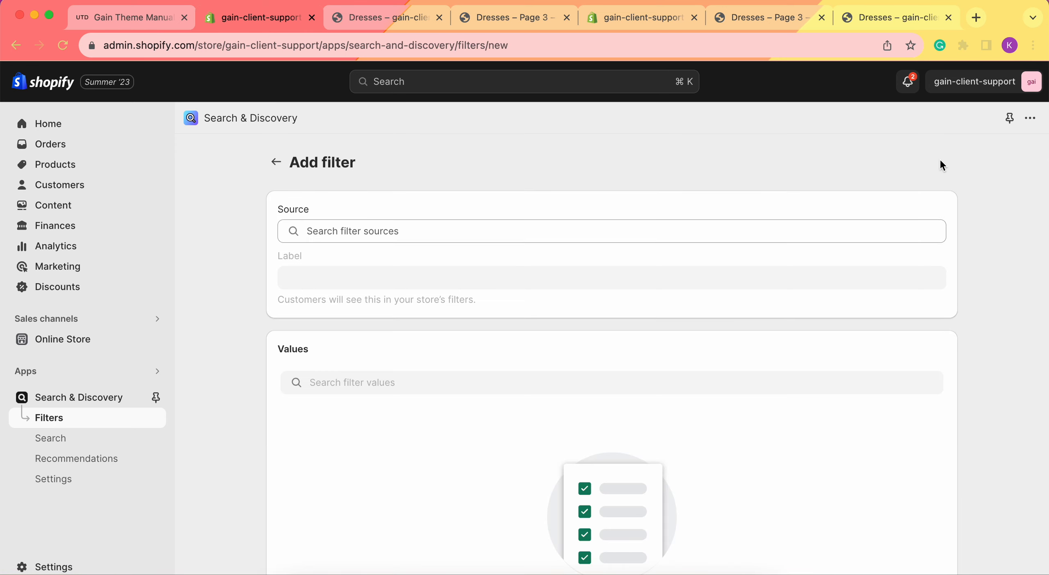
pyautogui.click(443, 229)
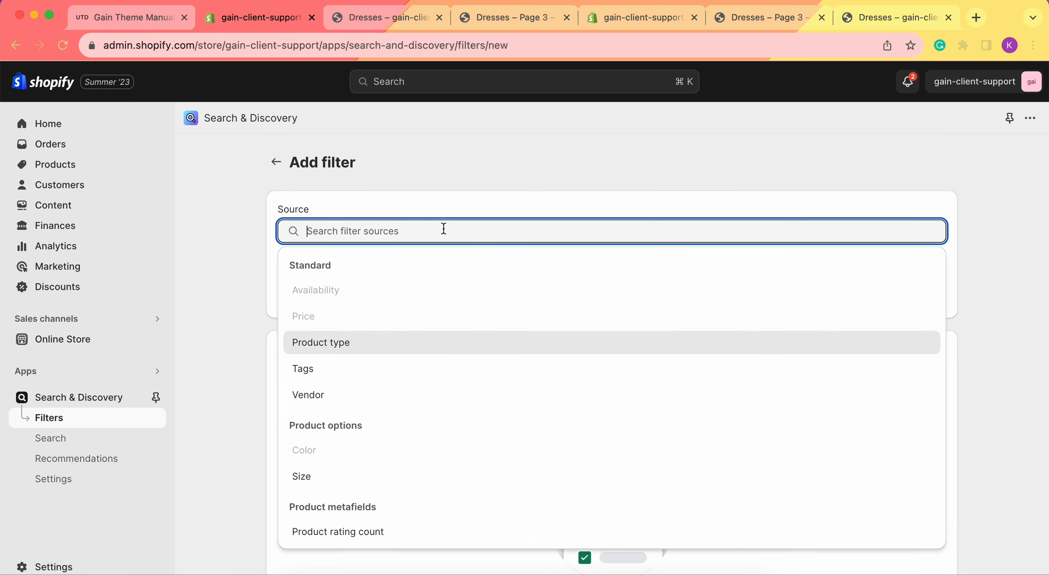
pyautogui.scroll(-2, 392, 450)
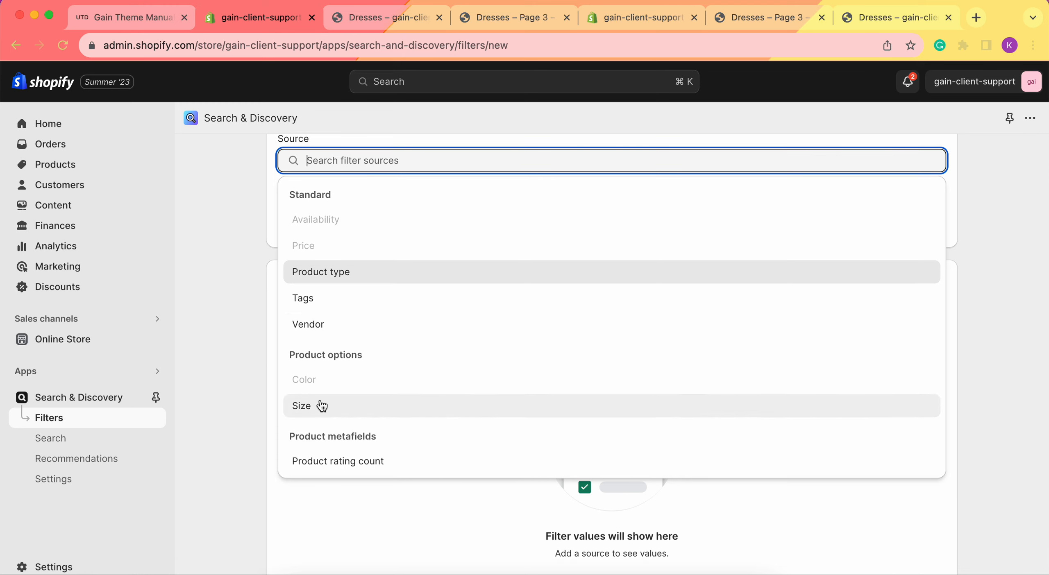
pyautogui.write('Size')
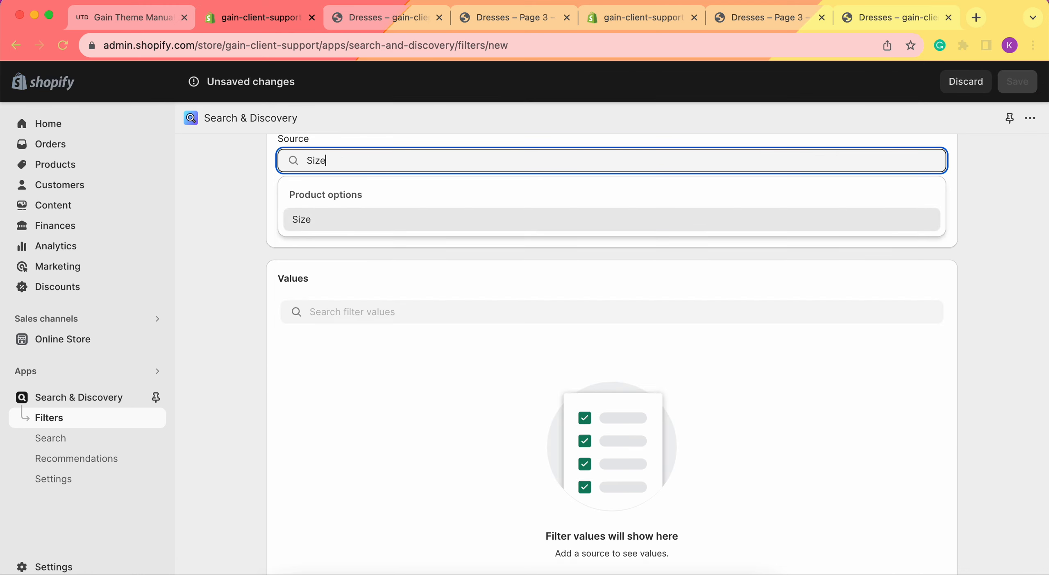
pyautogui.click(336, 221)
pyautogui.scroll(-2, 362, 371)
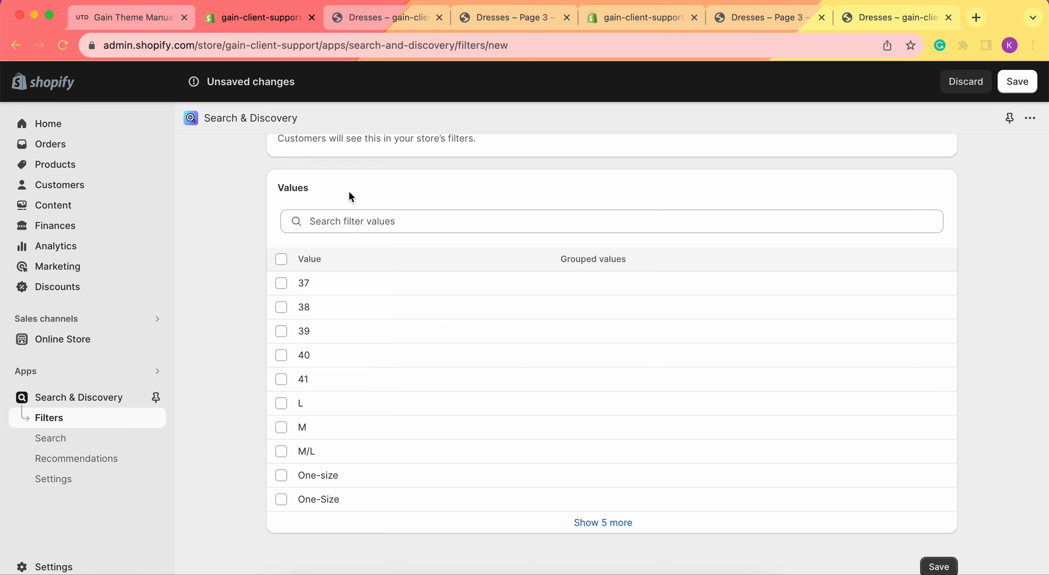
pyautogui.scroll(2, 345, 283)
pyautogui.scroll(-2, 381, 246)
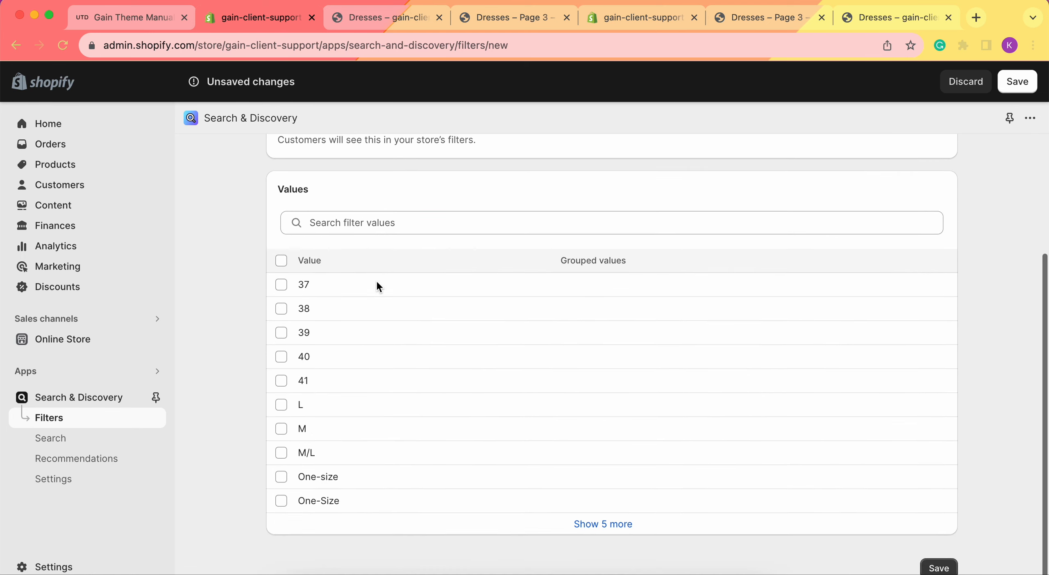
pyautogui.click(939, 566)
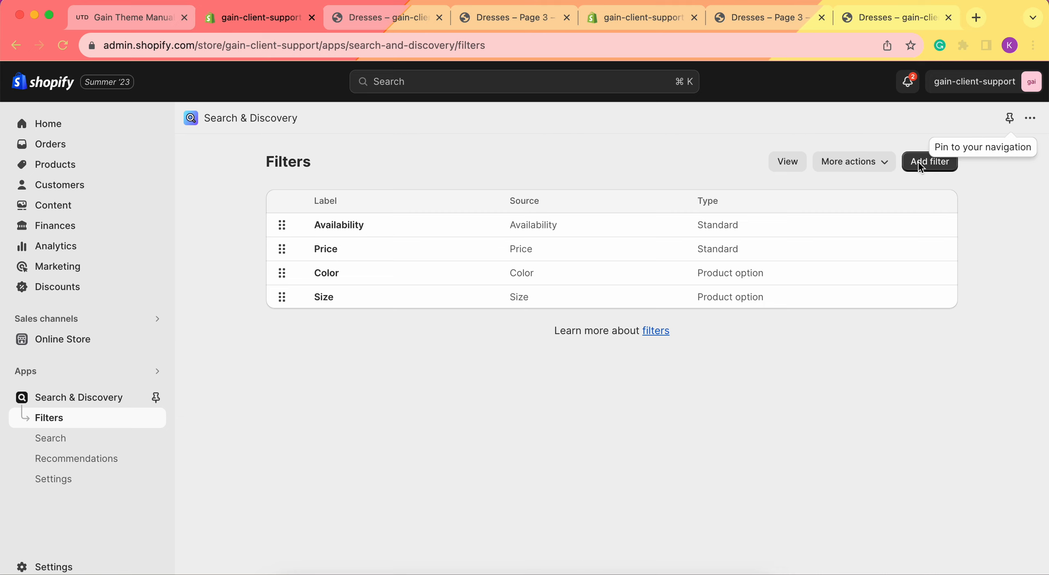
# - Add a filter with the standard Vendor option as its source and save it
pyautogui.click(946, 165)
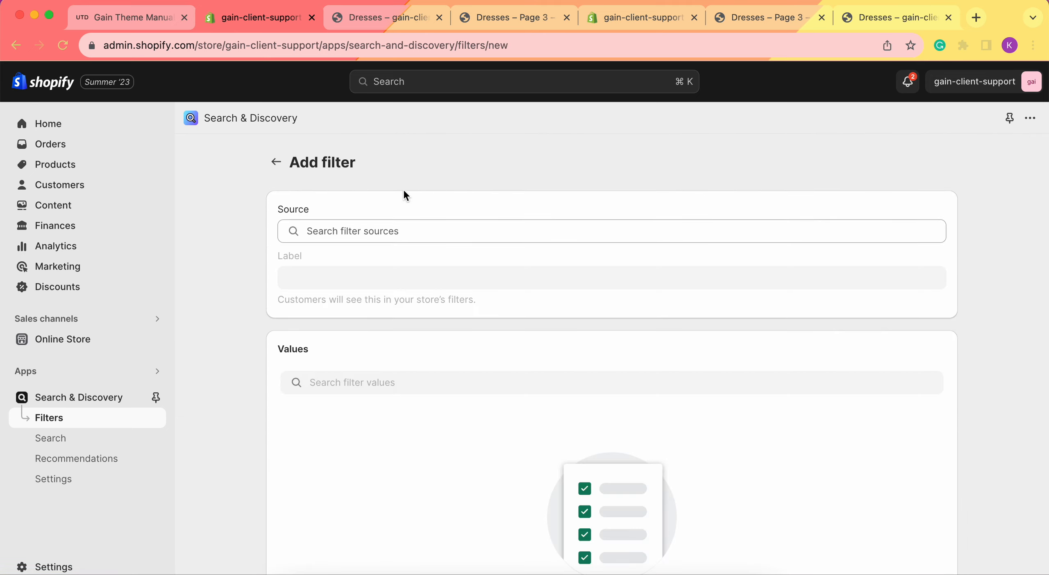
pyautogui.click(388, 227)
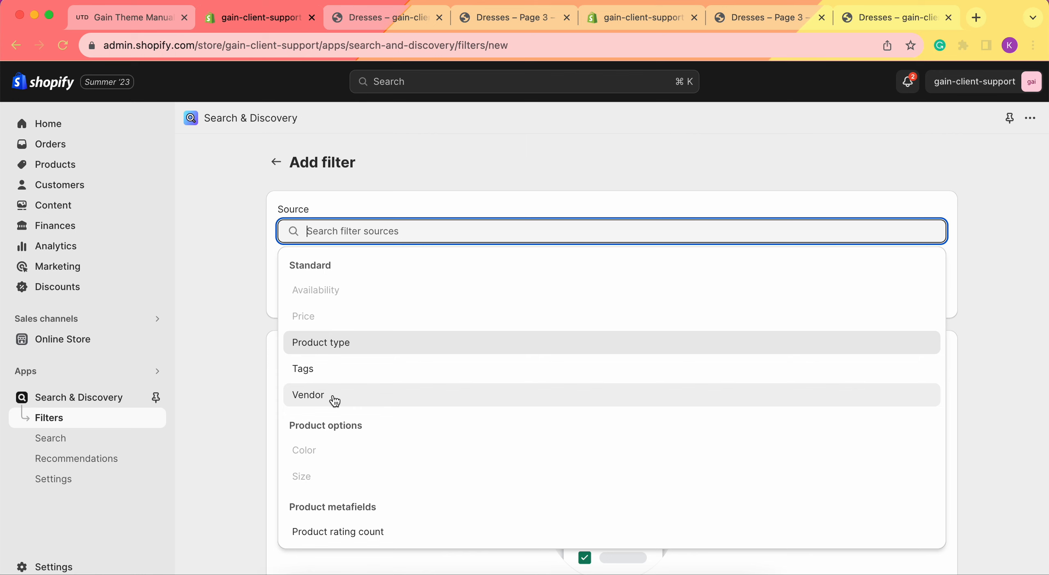
pyautogui.click(334, 395)
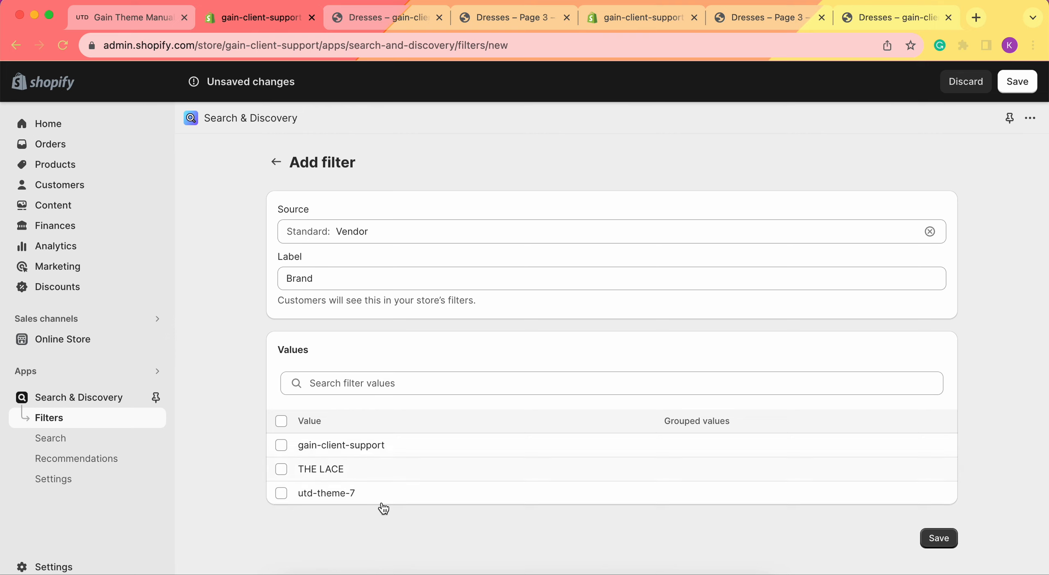
pyautogui.click(939, 547)
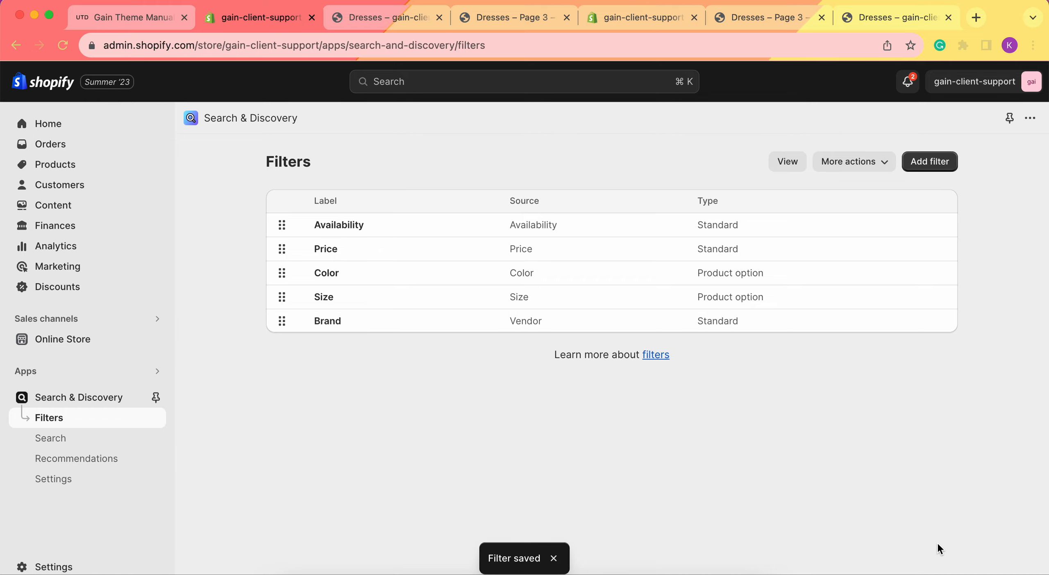
# - Examine the Size and Brand options in the Filters and sort drawer of the storefront's Dresses collection
pyautogui.click(392, 15)
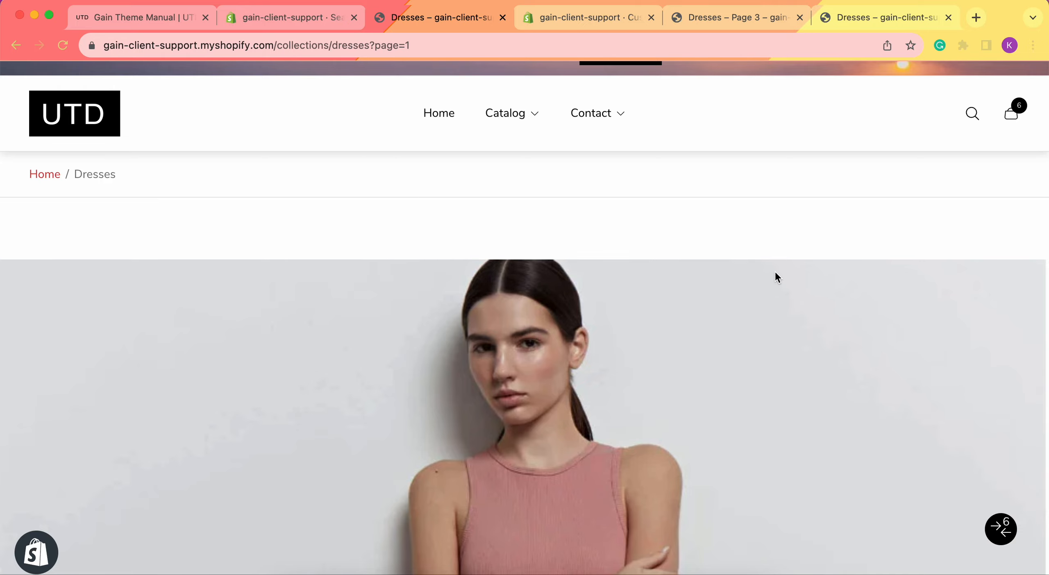
pyautogui.scroll(-10, 775, 273)
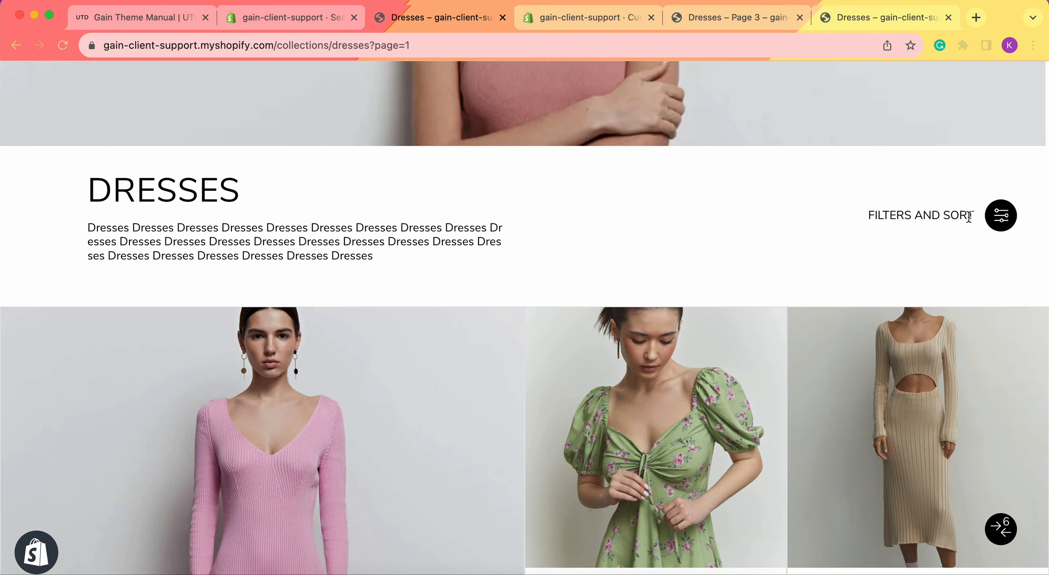
pyautogui.click(1000, 225)
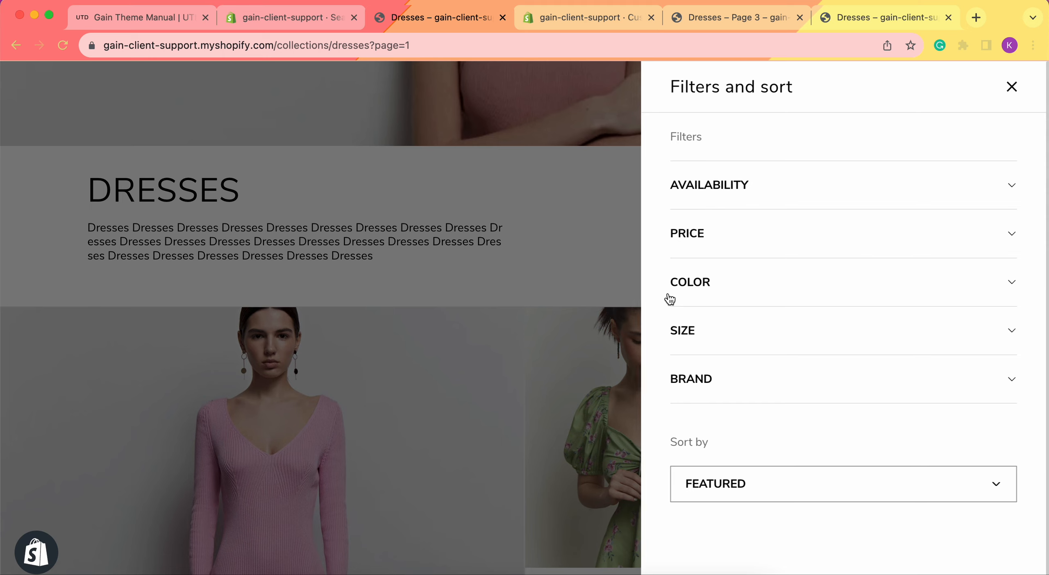
pyautogui.click(811, 334)
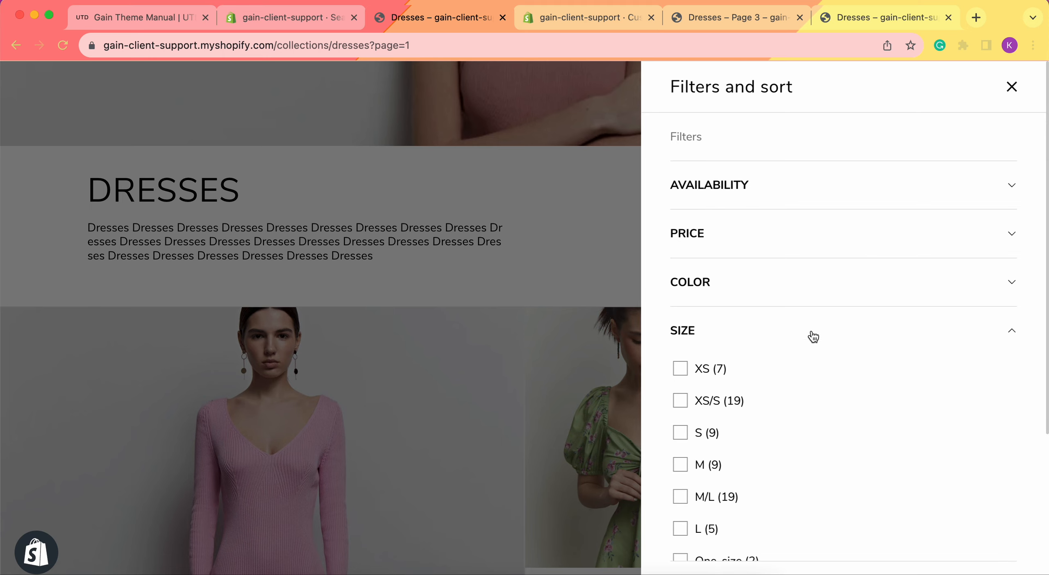
pyautogui.click(814, 337)
pyautogui.click(801, 377)
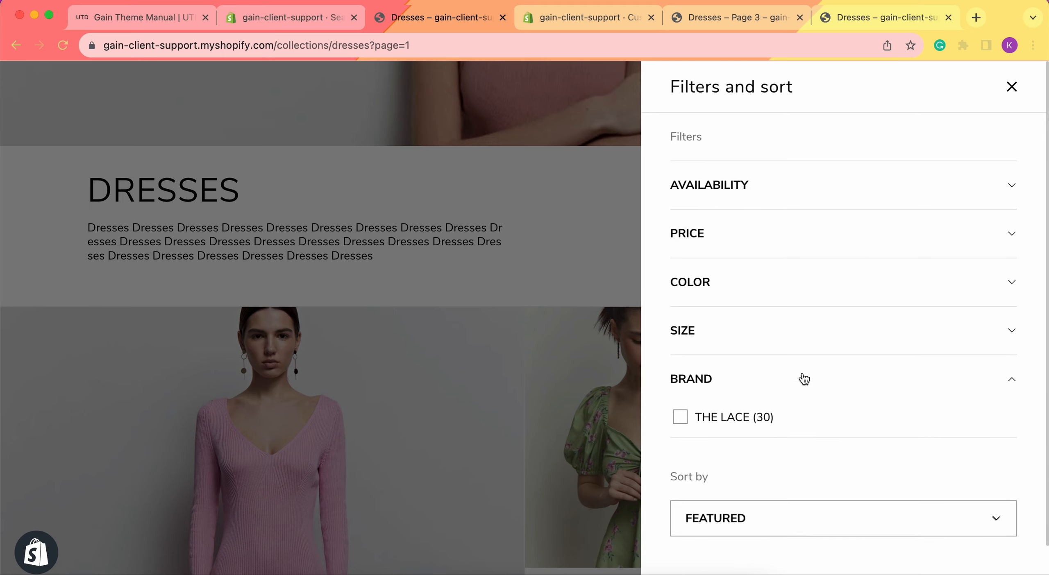
pyautogui.click(772, 383)
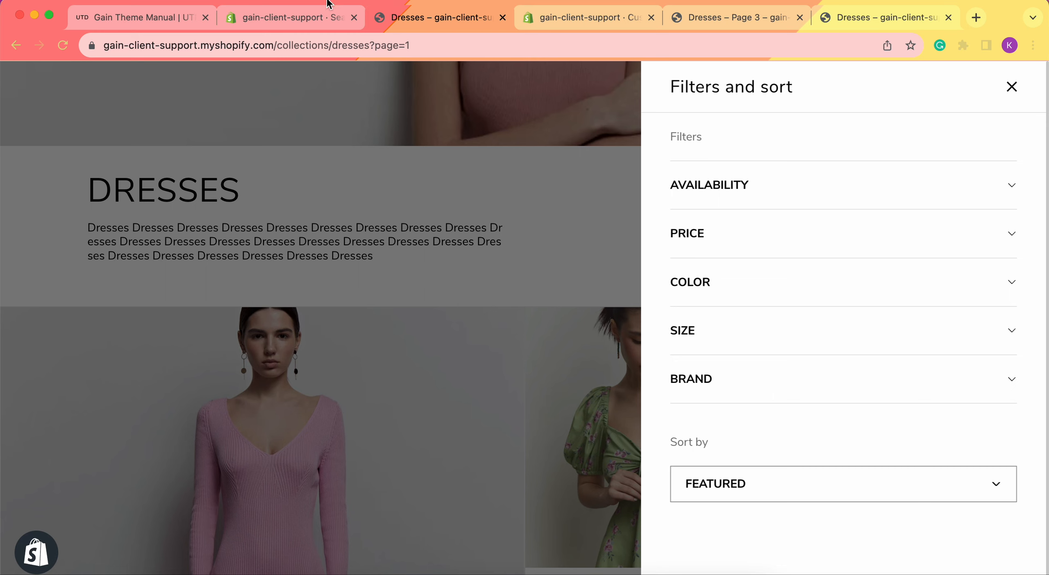
pyautogui.click(774, 385)
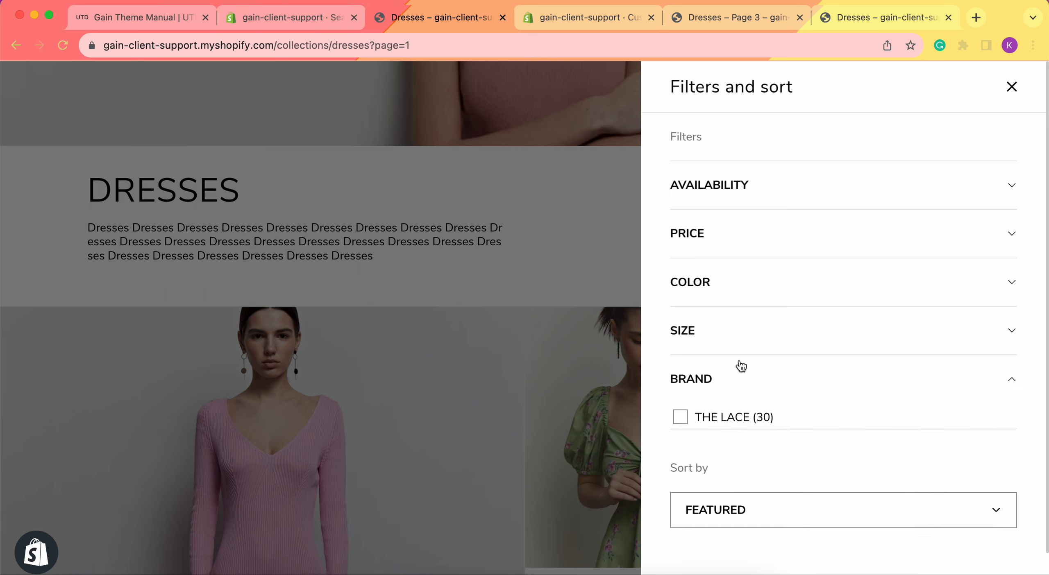
# - Compare the admin's filter list with the storefront's filter drawer, and return to the admin's Filters page
pyautogui.click(314, 21)
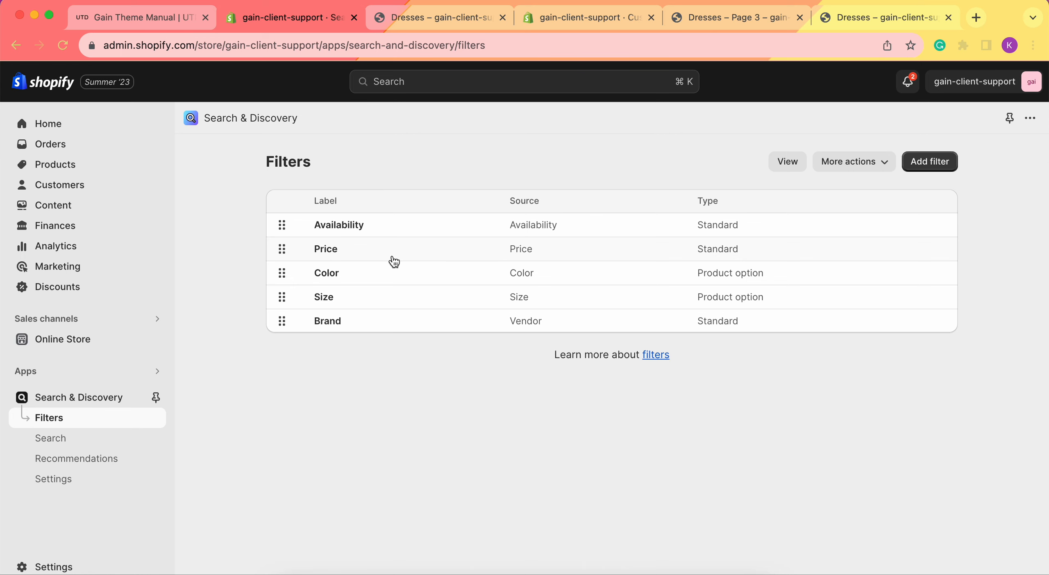
pyautogui.click(444, 9)
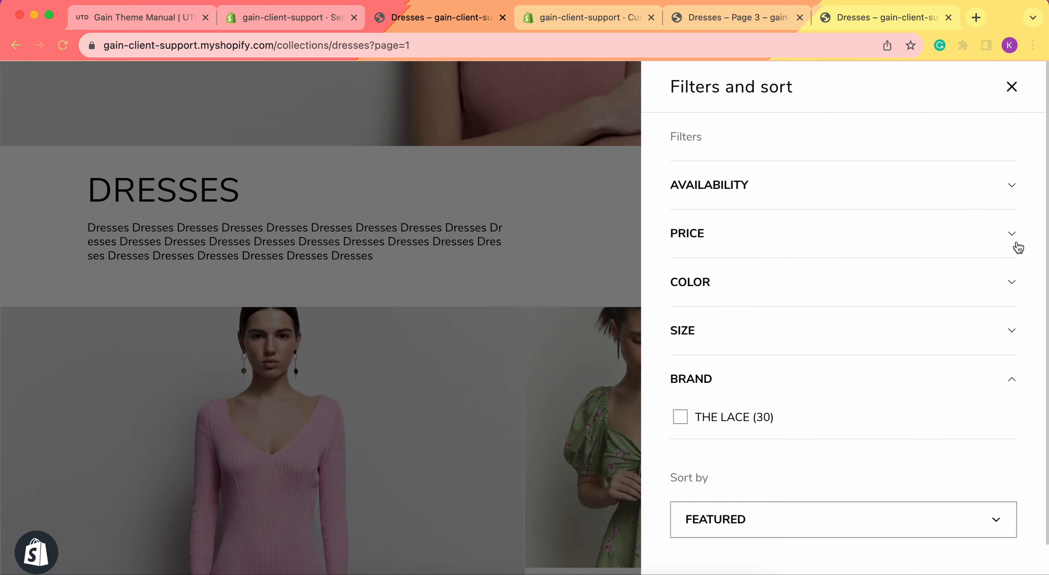
pyautogui.click(254, 9)
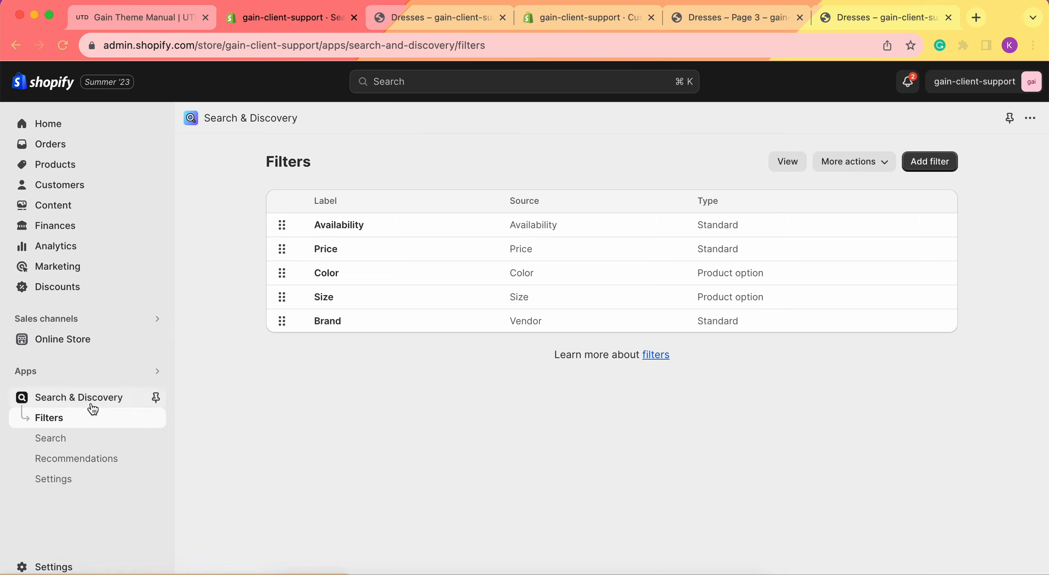